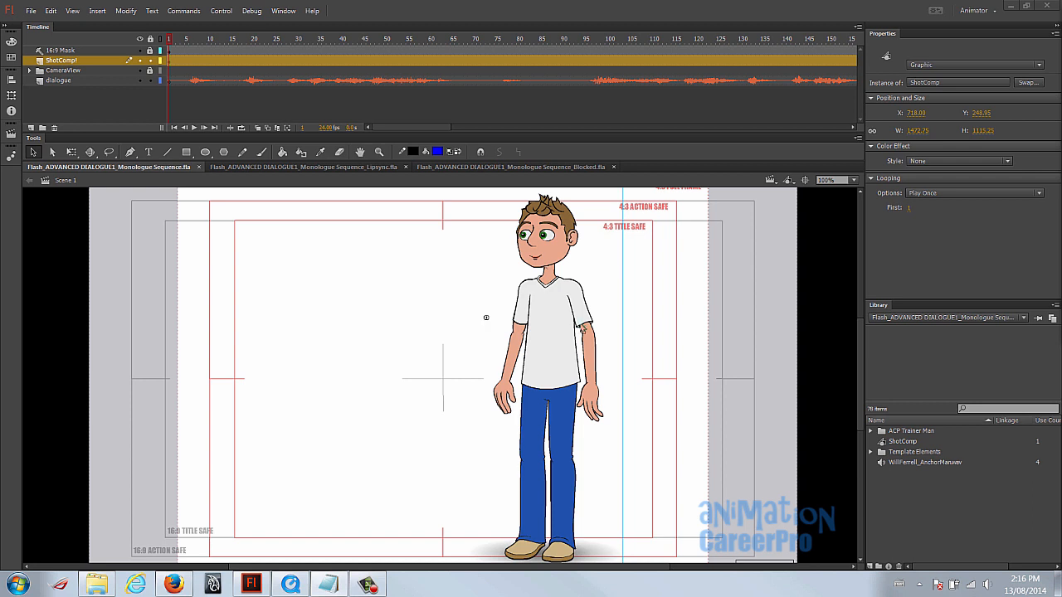
- Open the ShotComp symbol and its nested F 3-4 Comp character symbol for editing, and select the character's head
mouse_move(532, 330)
left_mouse_down()
mouse_move(555, 335)
mouse_move(537, 331)
left_mouse_up()
key("ctrl+z")
double_click(550, 320)
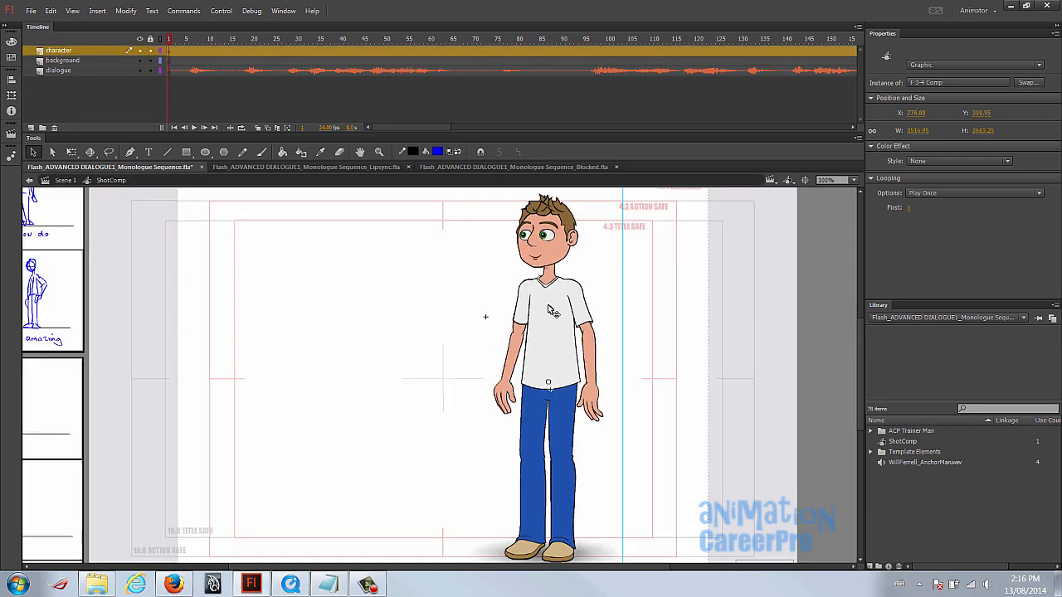
left_click_drag(356, 303, 395, 343)
double_click(636, 365)
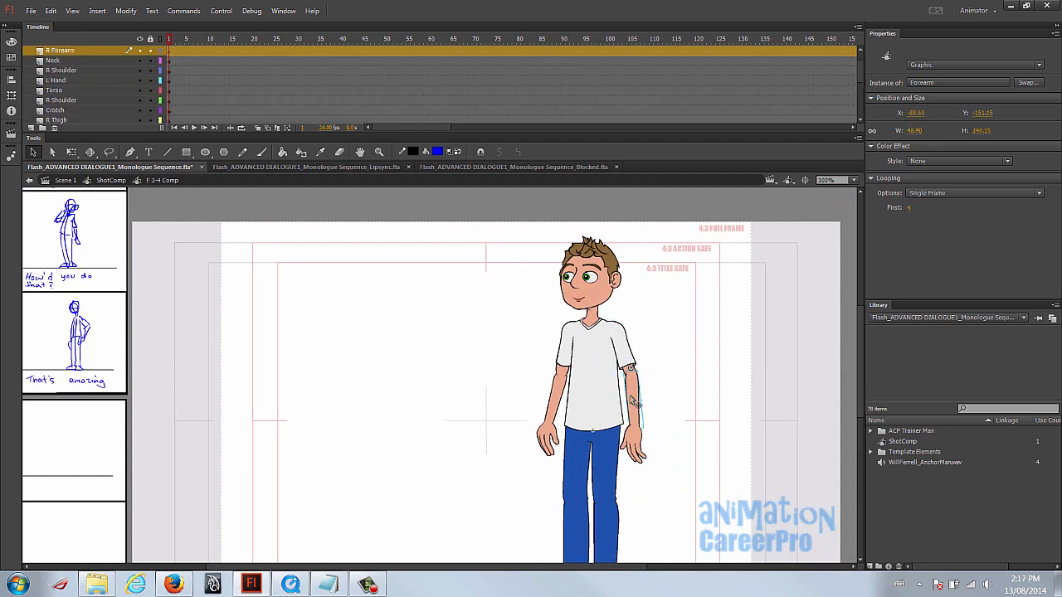
left_click(586, 289)
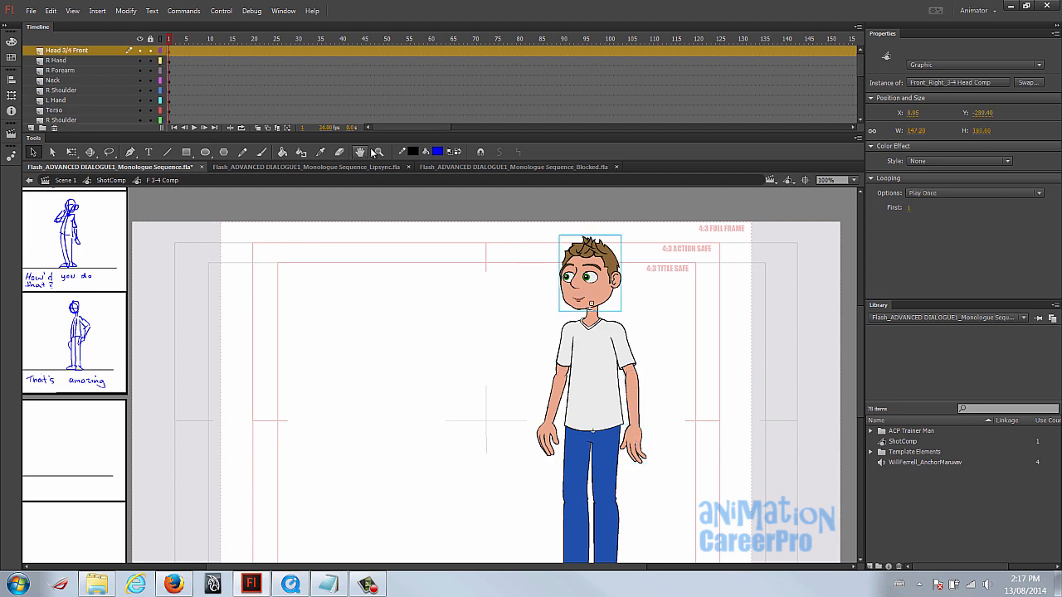
- Select the first frame of the BoardDrawings layer in the F 3-4 Comp timeline
scroll(106, 76, "down", 3)
scroll(106, 75, "down", 2)
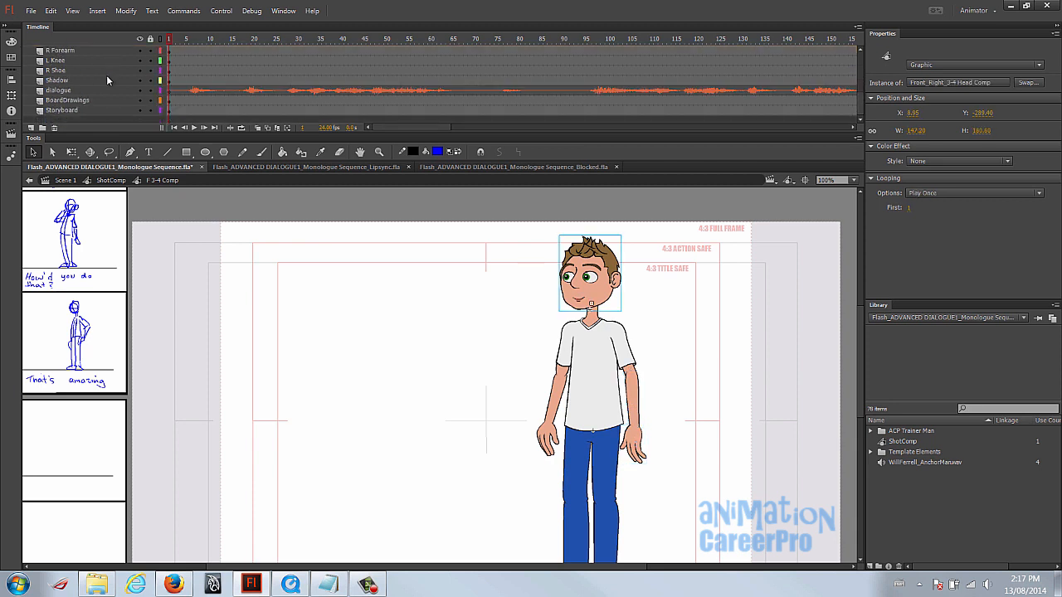
left_click(88, 100)
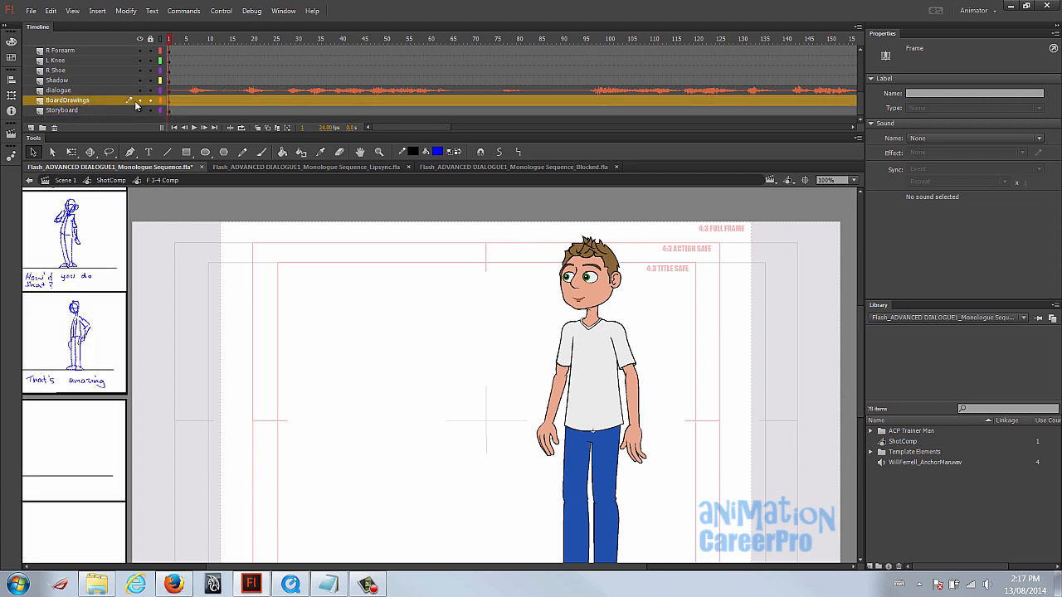
left_click(171, 103)
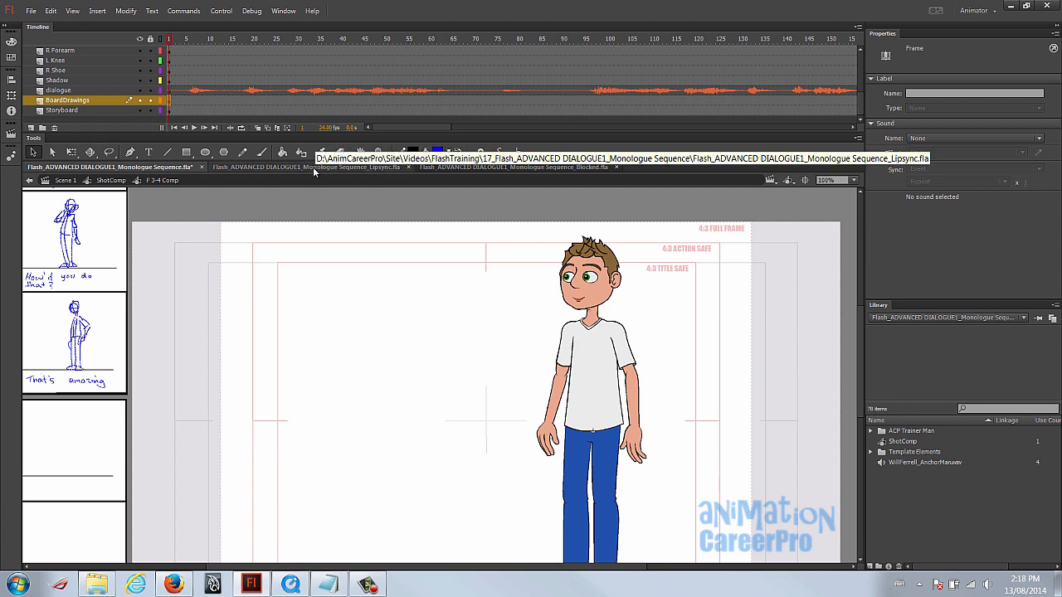
- Play the dialogue track through from frame 1 and return the playhead to the start
left_click(170, 40)
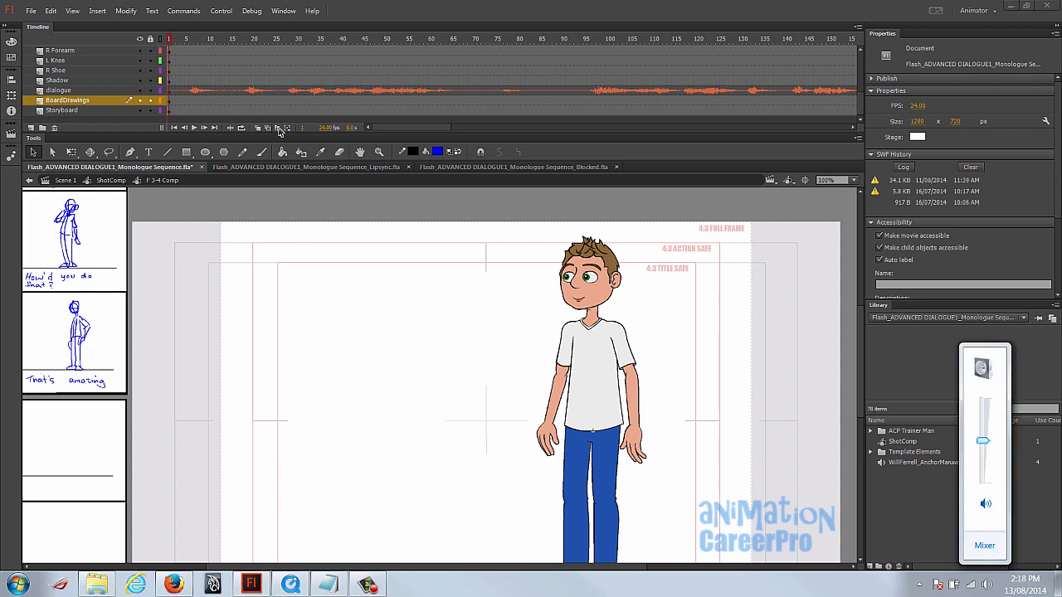
left_click(168, 39)
key("Return")
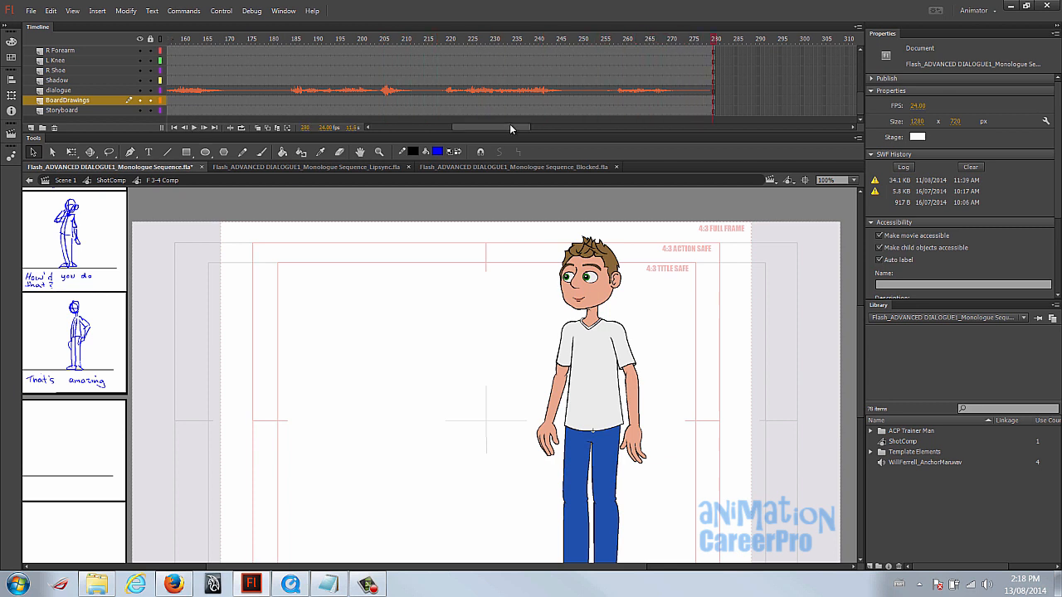
left_click_drag(510, 126, 414, 126)
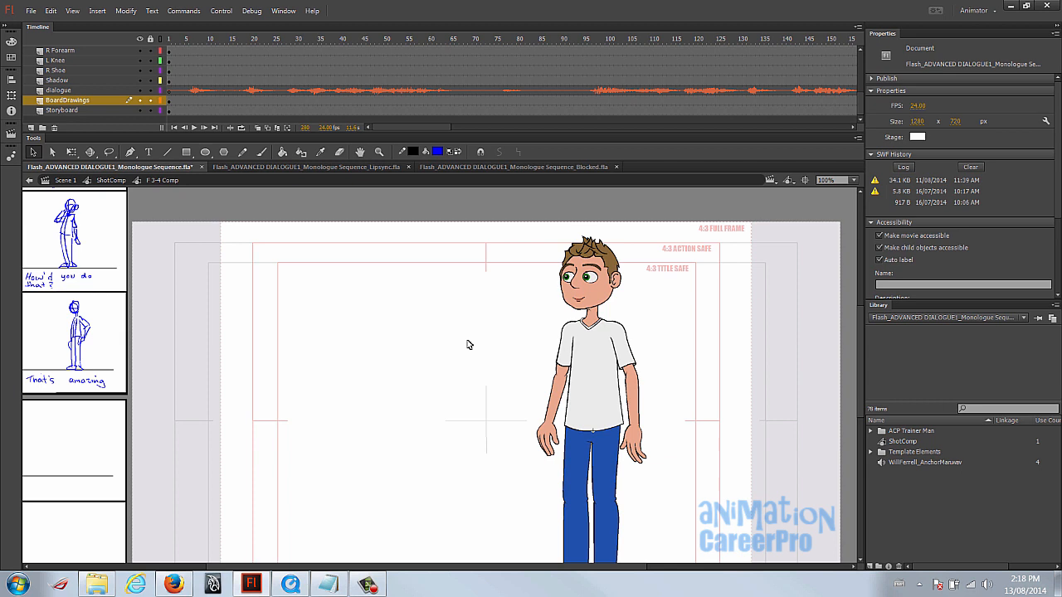
key("shift+comma")
- Switch to the Monologue Sequence_Lipsync file and play its animation at 200% view, centred on the character's face
left_click(303, 167)
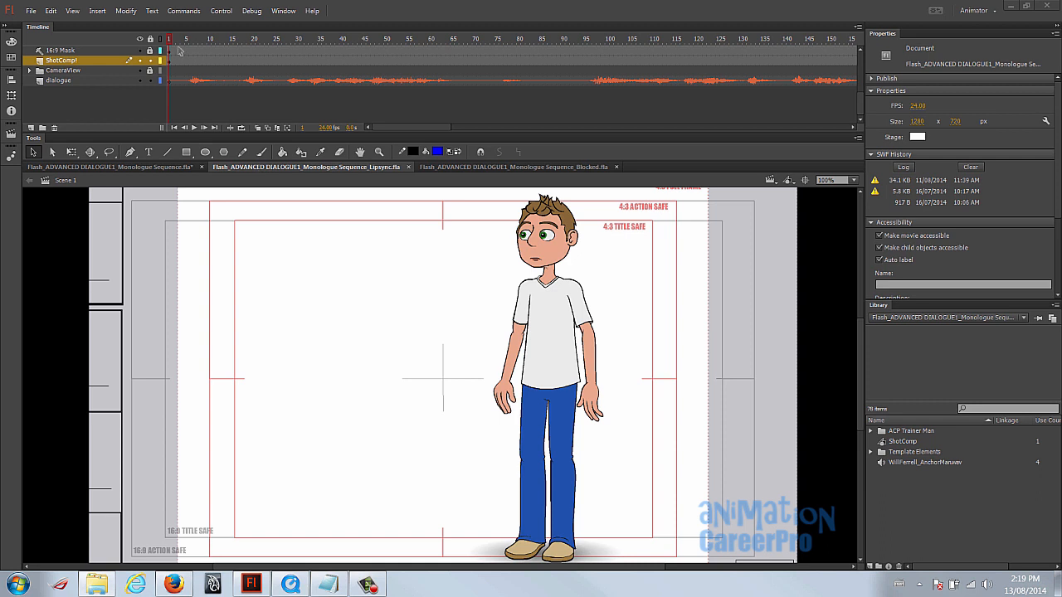
left_click(540, 263)
key("z")
left_click(544, 258)
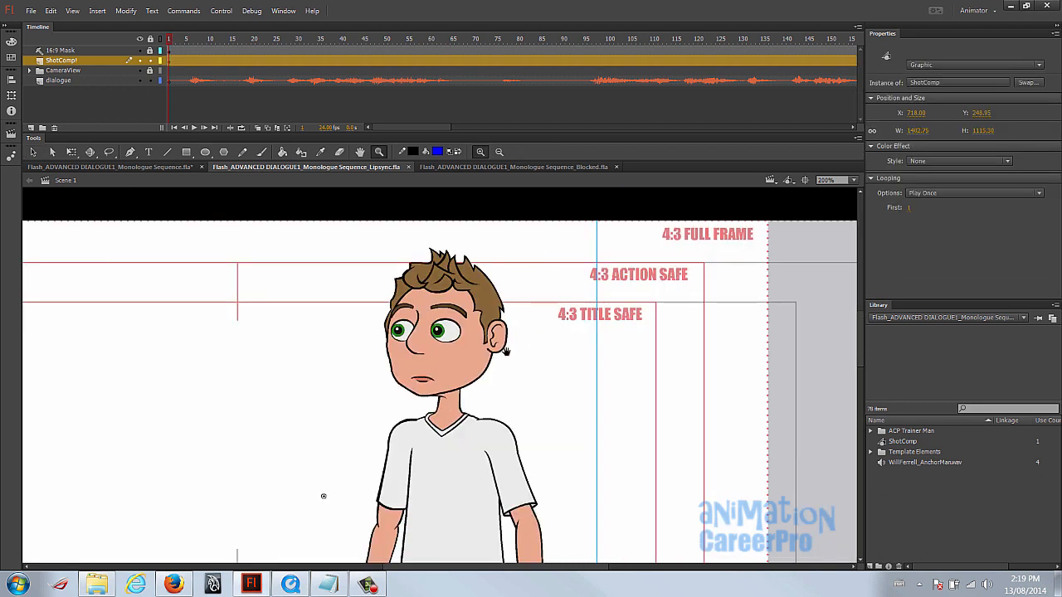
left_click_drag(454, 325, 535, 320)
key("Return")
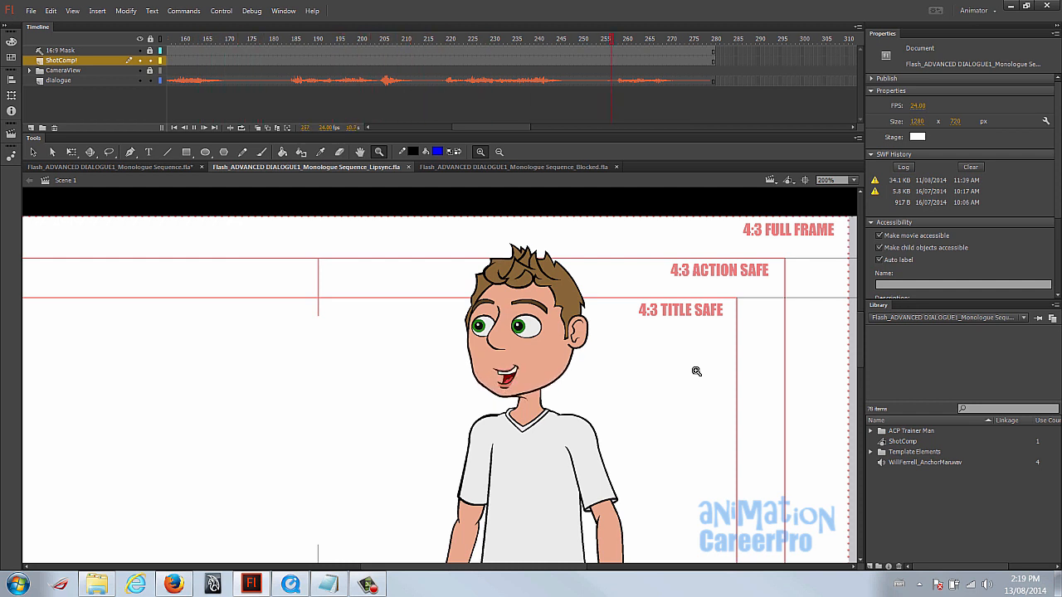
- Replay the lip-sync animation from frame 215 and restore the whole-character view at 100%
left_click(696, 371)
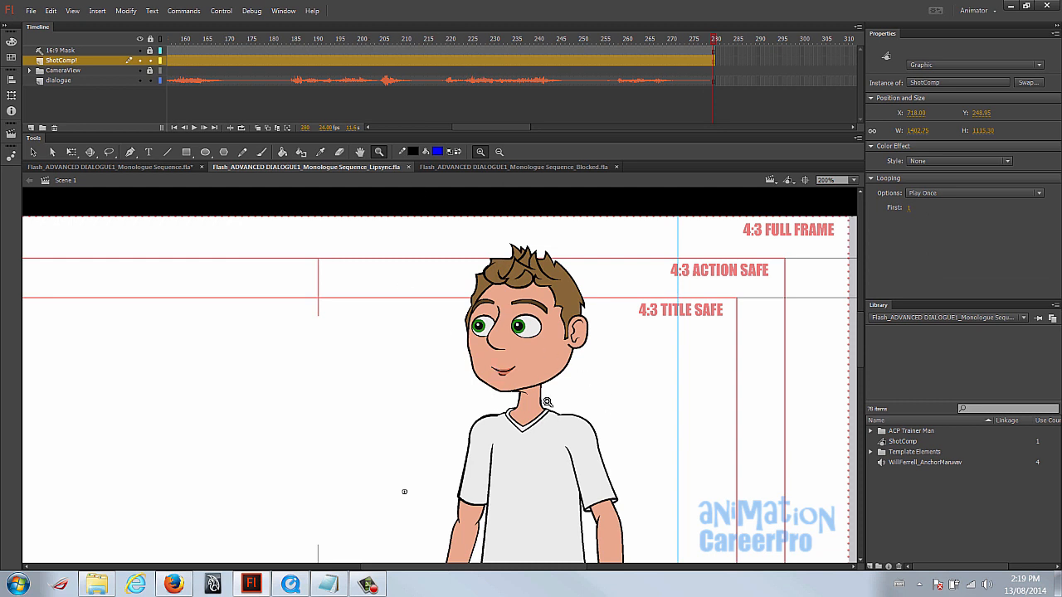
left_click(432, 39)
key("Return")
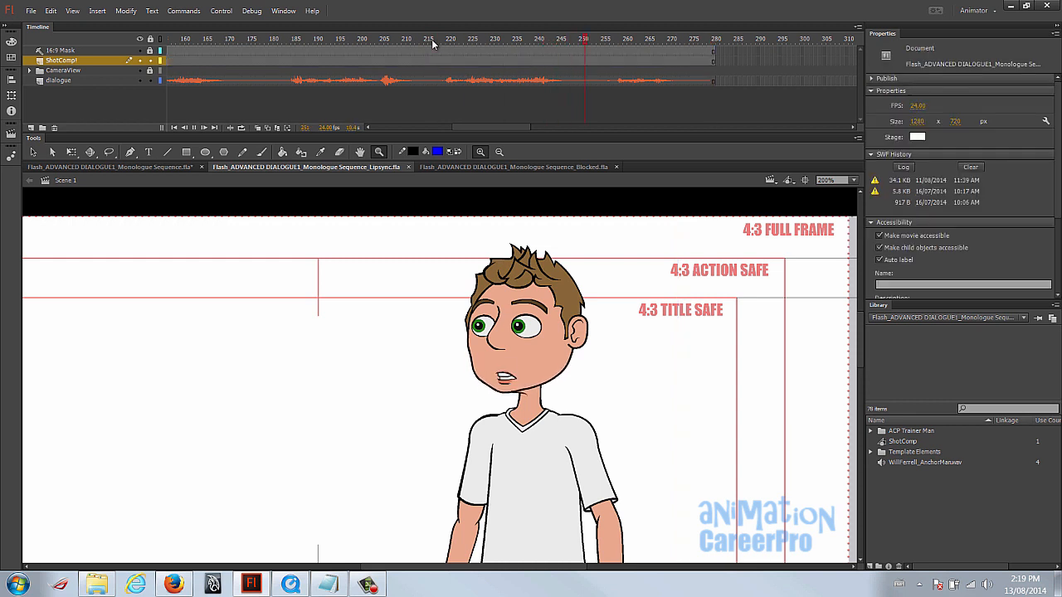
key("ctrl+1")
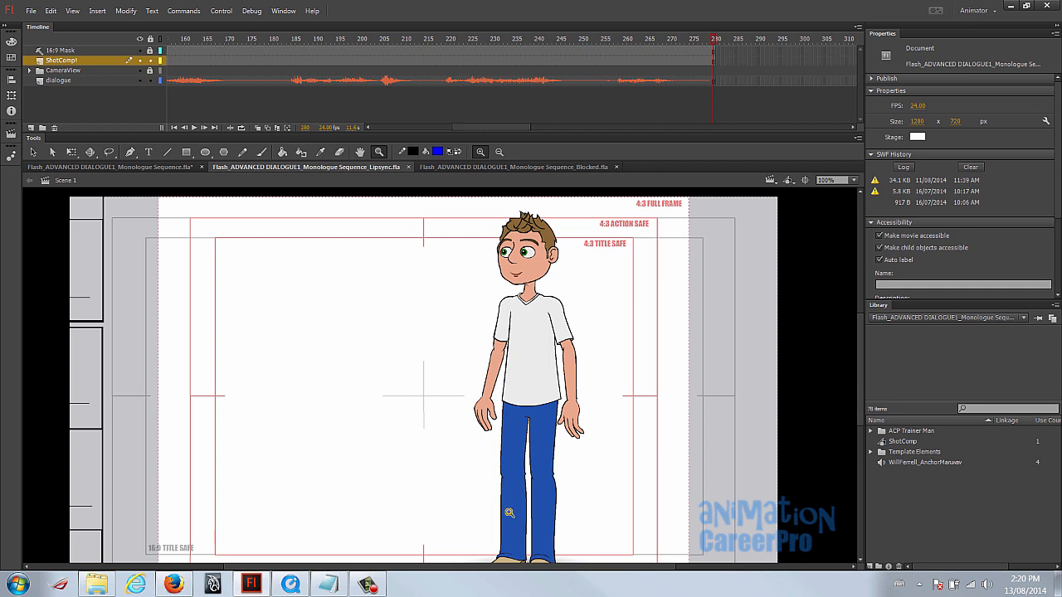
left_click_drag(557, 308, 569, 297)
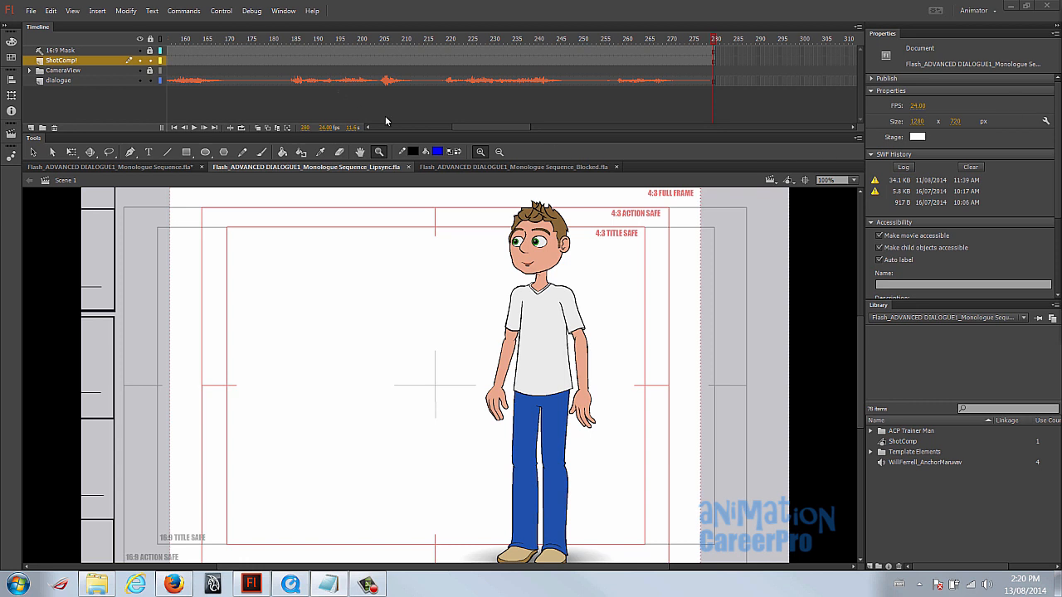
left_click(380, 126)
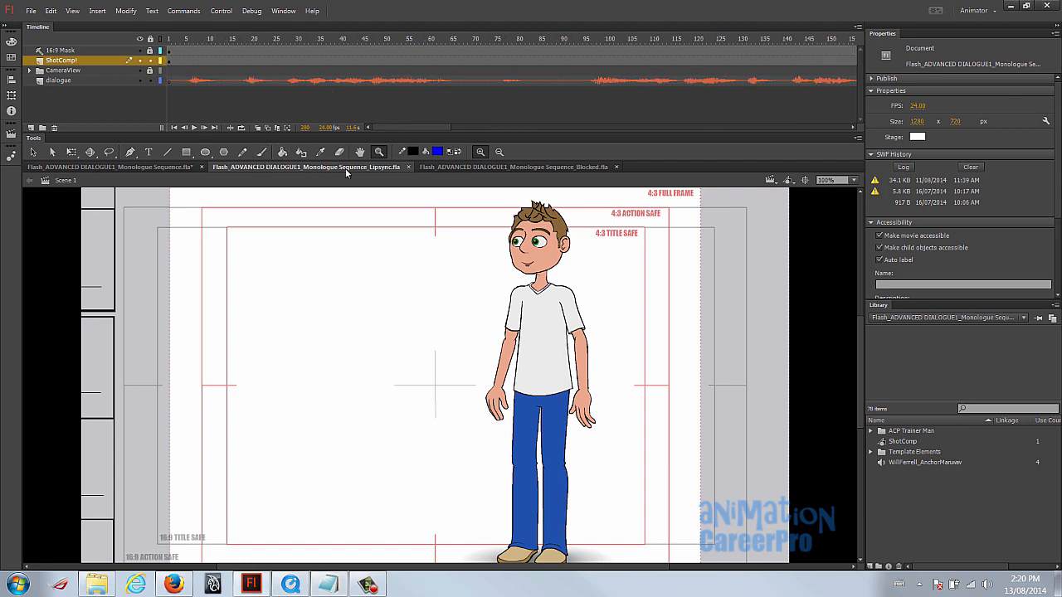
- Switch to the Monologue Sequence_Blocked file and open the nested F 3-4 Comp symbol with its storyboard panels in close view
left_click(449, 172)
key("v")
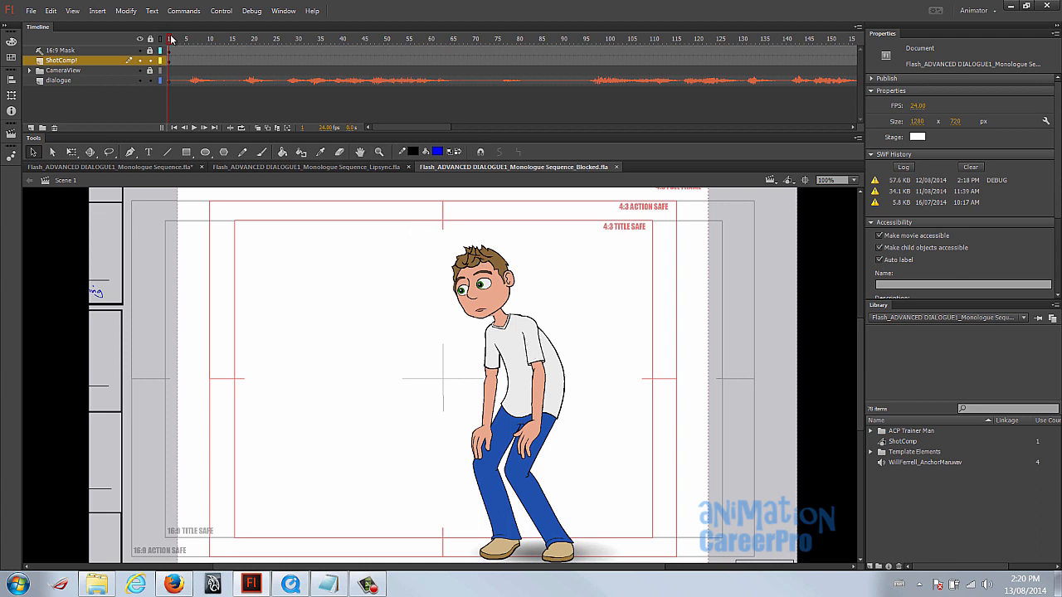
double_click(231, 265)
left_click_drag(111, 254, 423, 449)
double_click(423, 449)
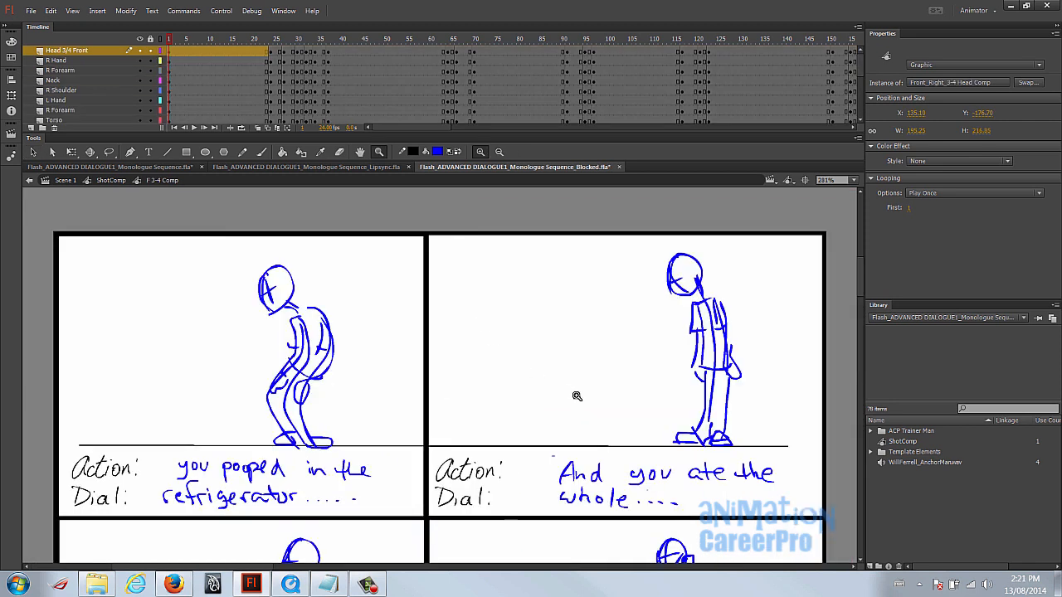
- Highlight the contents of the BoardDrawings and Storyboard layers in turn, and clear the selection
scroll(531, 411, "down", 1)
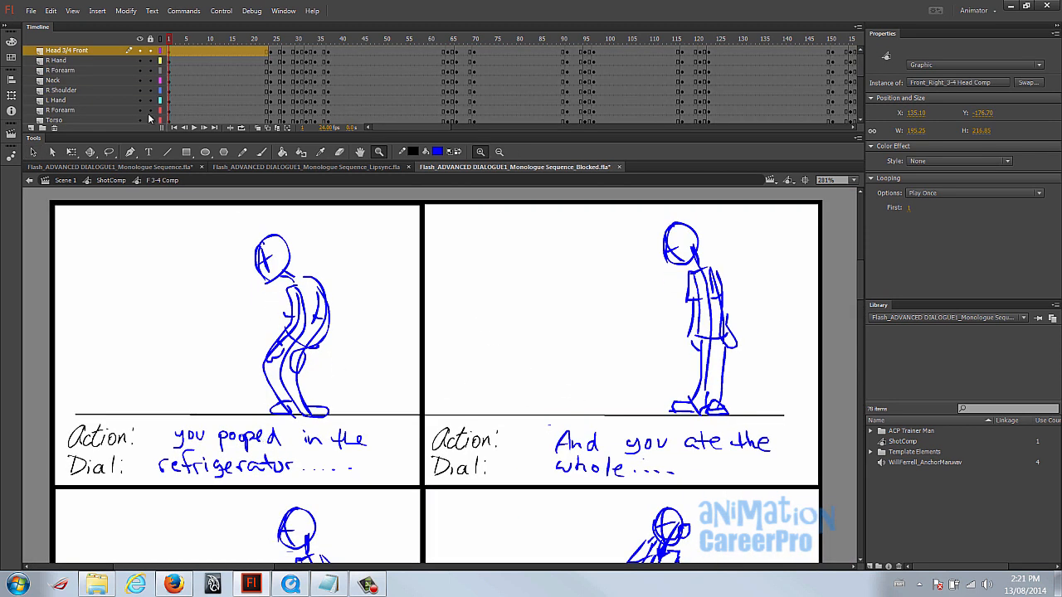
scroll(124, 98, "down", 5)
left_click(98, 101)
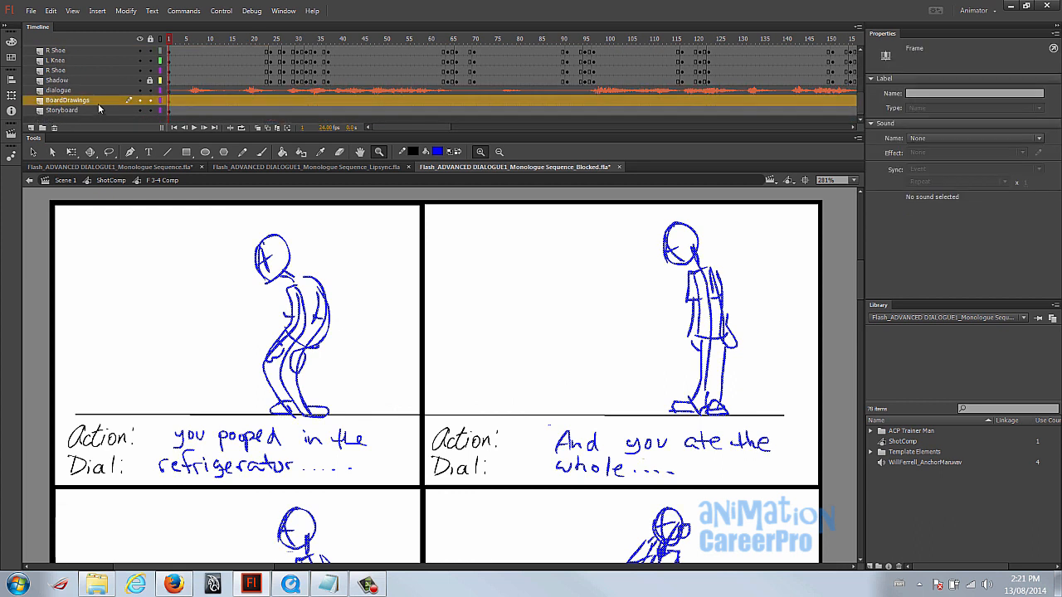
left_click(97, 108)
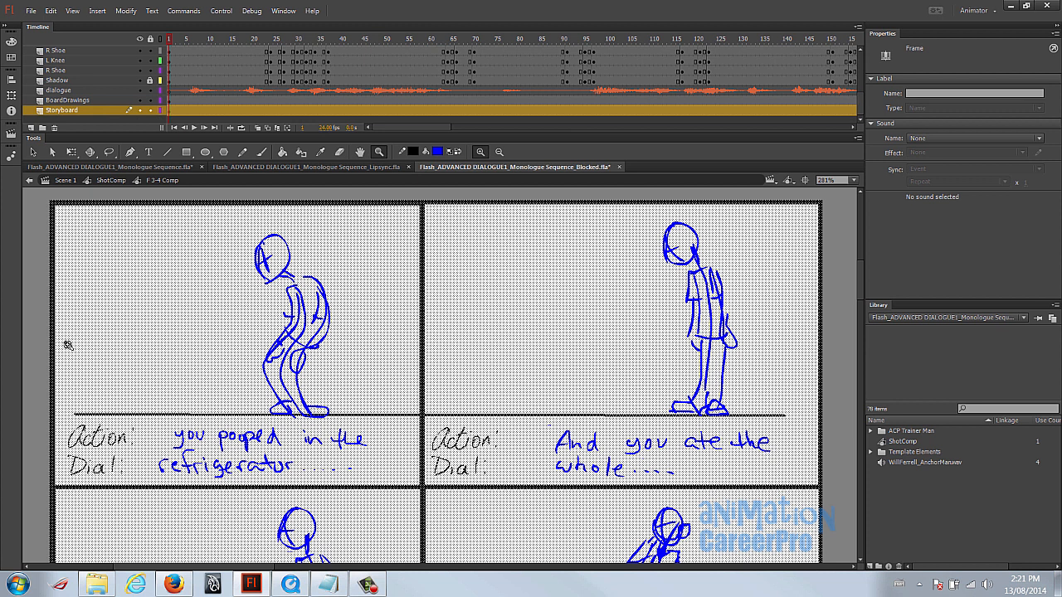
left_click(89, 101)
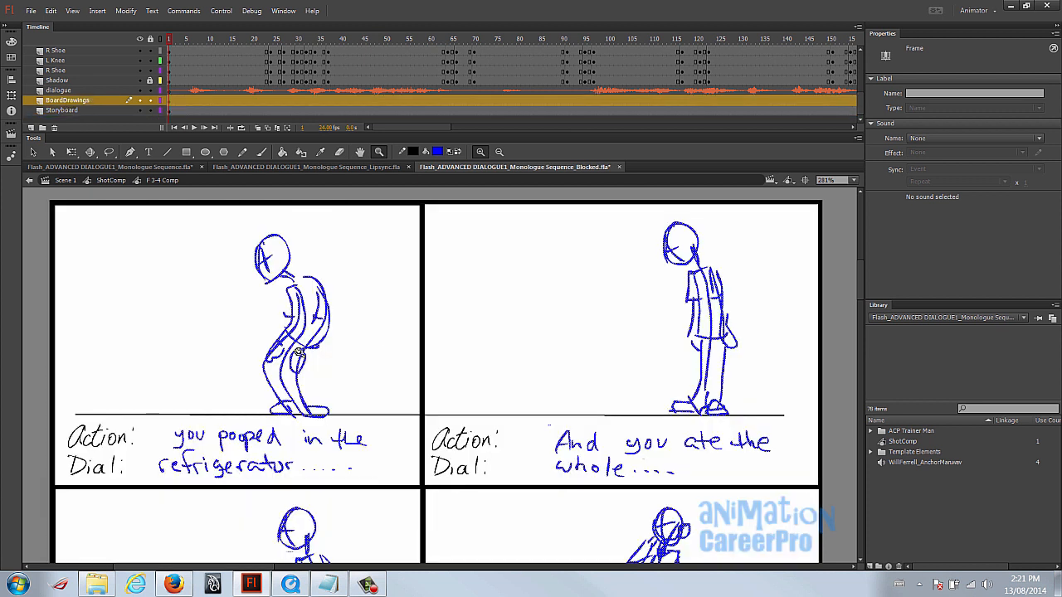
key("v")
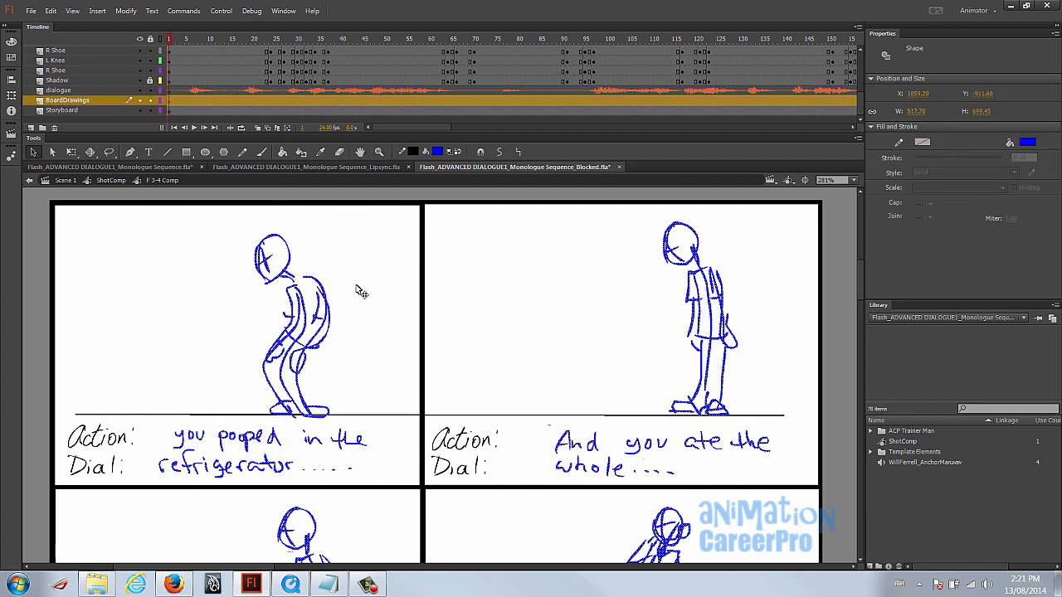
left_click(300, 200)
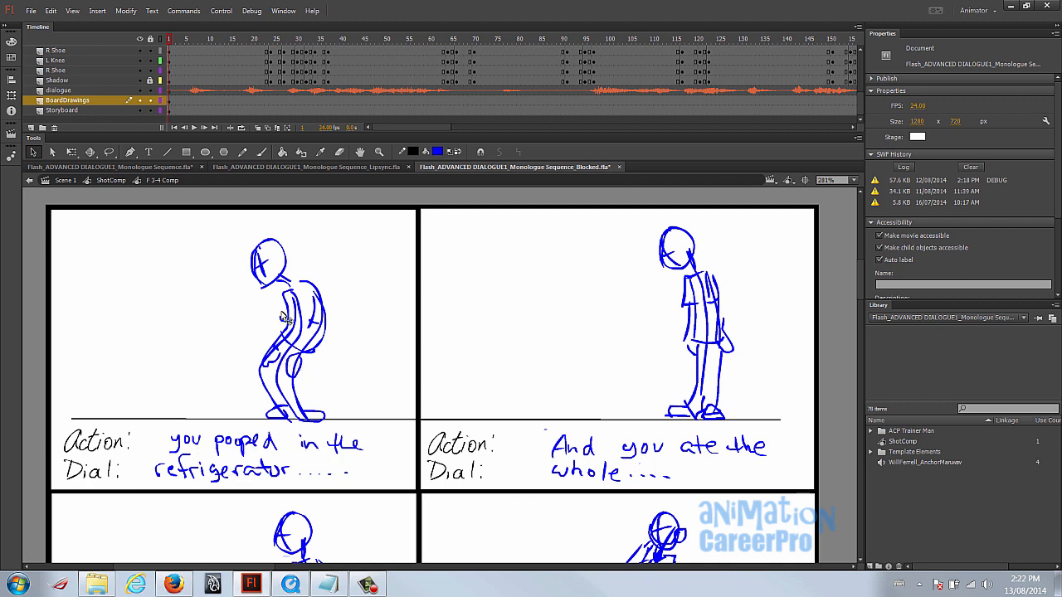
- Examine the storyboard pose drawings and their dialogue captions, from "you pooped in the refrigerator" to "How'd you do that?"
left_click_drag(640, 391, 552, 380)
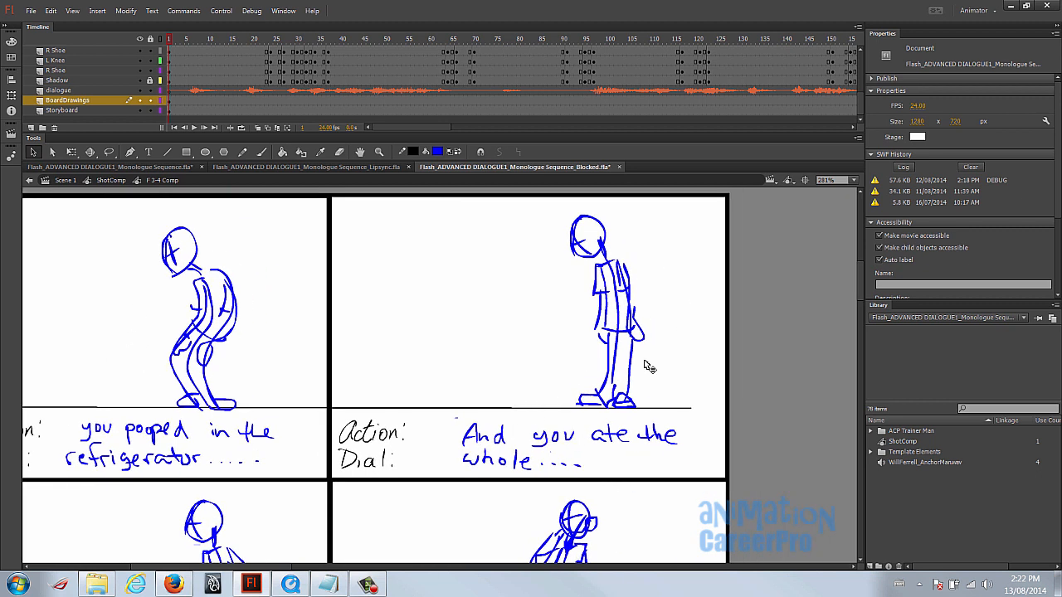
left_click_drag(535, 447, 680, 229)
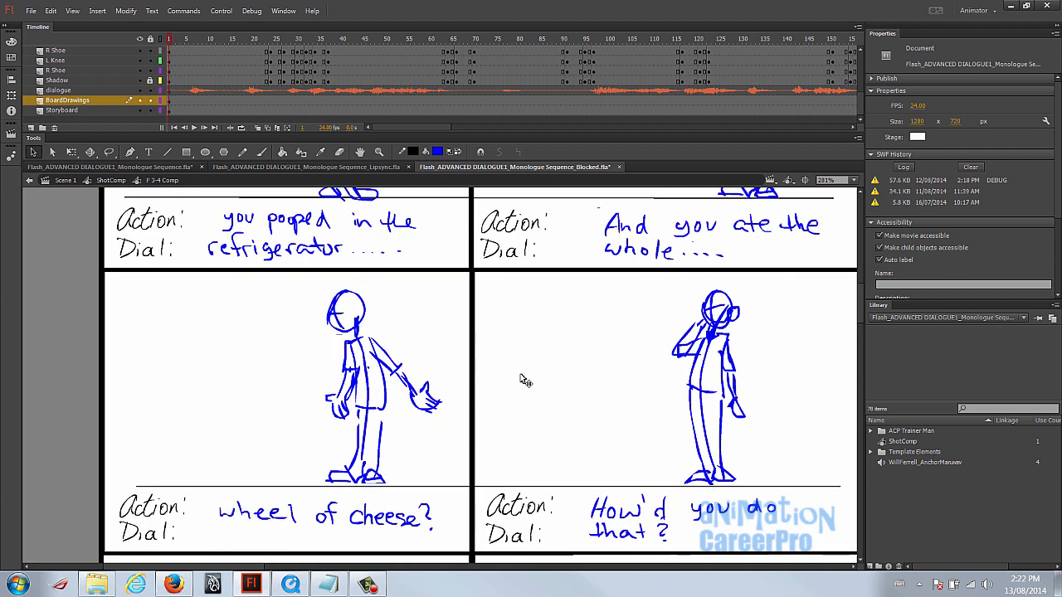
left_click_drag(745, 414, 669, 379)
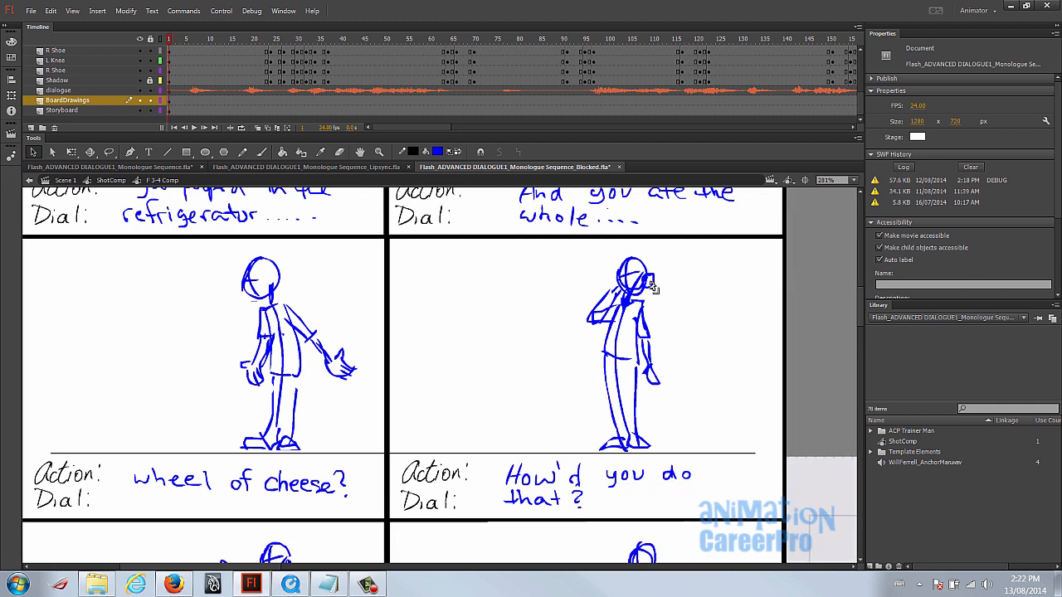
left_click_drag(453, 480, 408, 444)
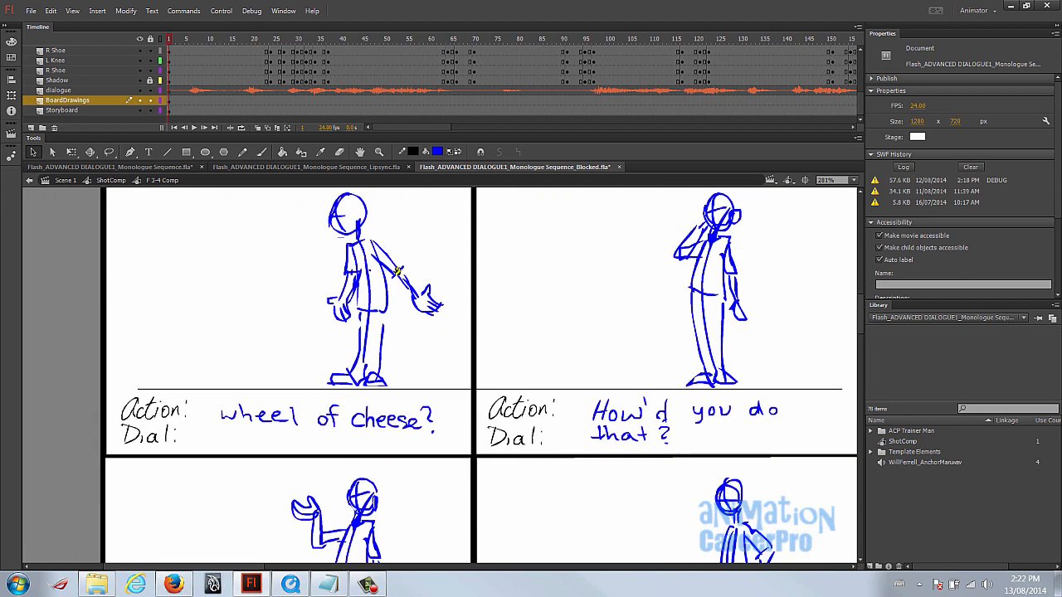
left_click_drag(519, 415, 543, 180)
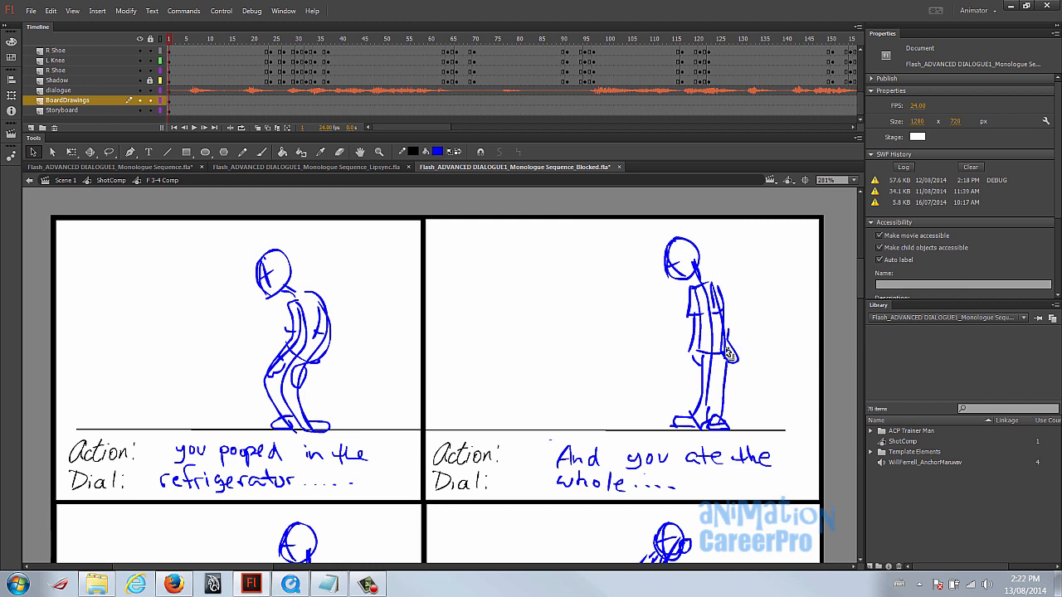
left_click_drag(720, 434, 754, 75)
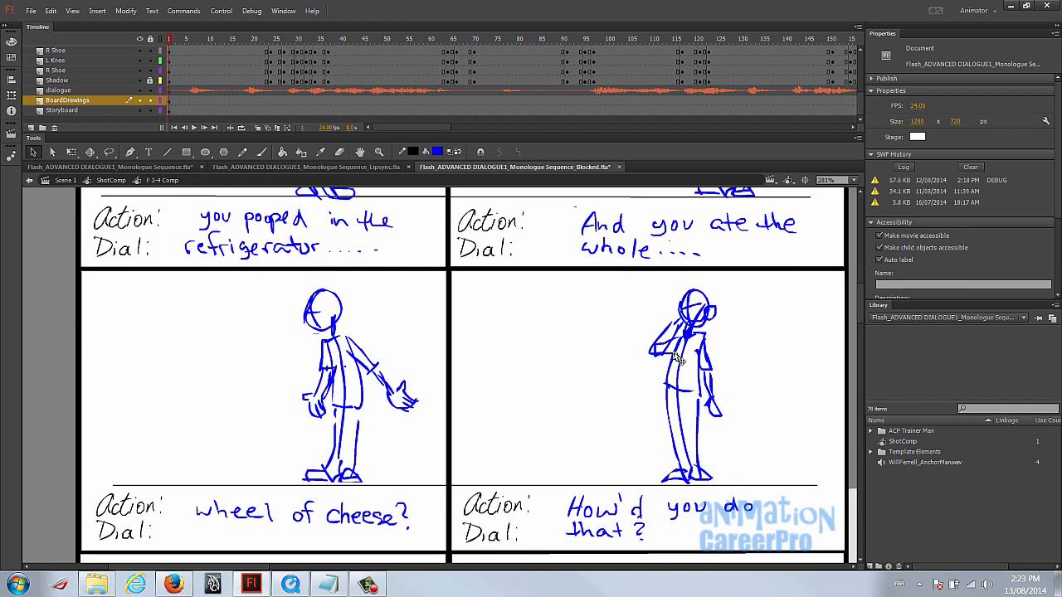
- Bring the full character into view and play the blocked animation from frame 1
key("z")
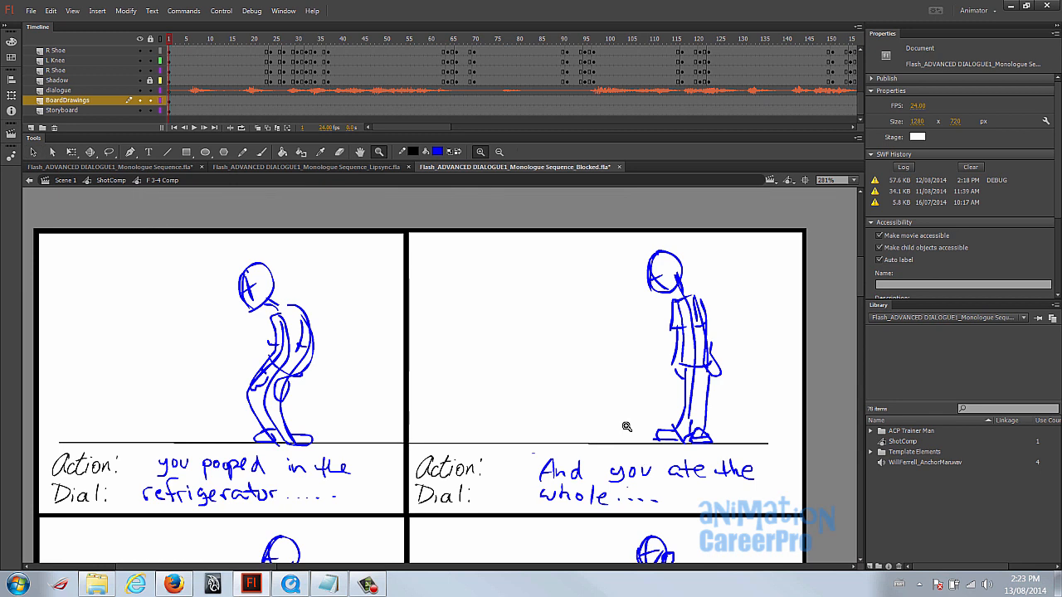
left_click(624, 426, "alt")
left_click_drag(649, 441, 400, 246)
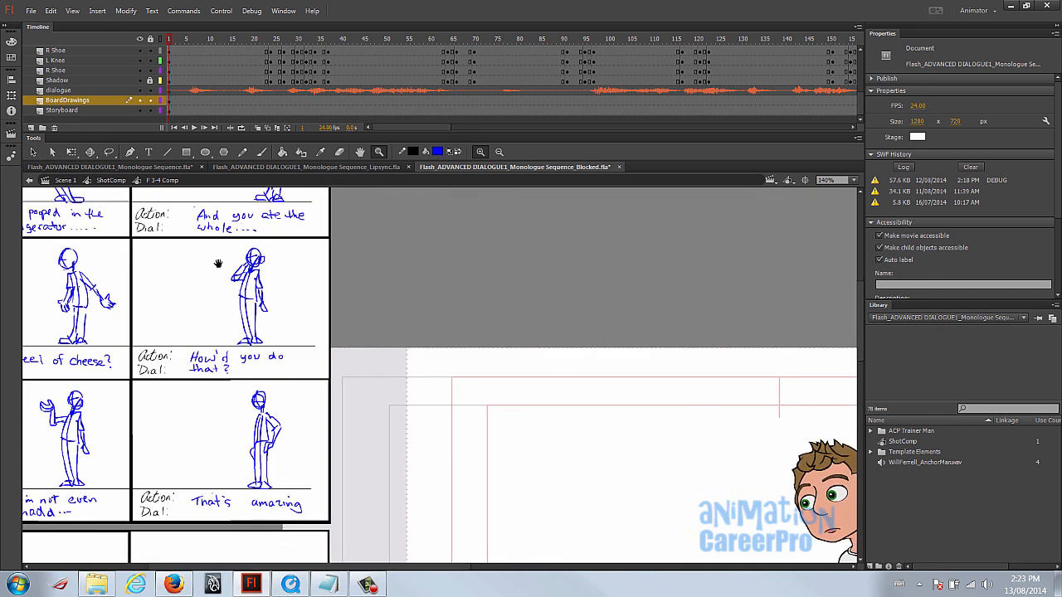
left_click_drag(701, 419, 683, 408)
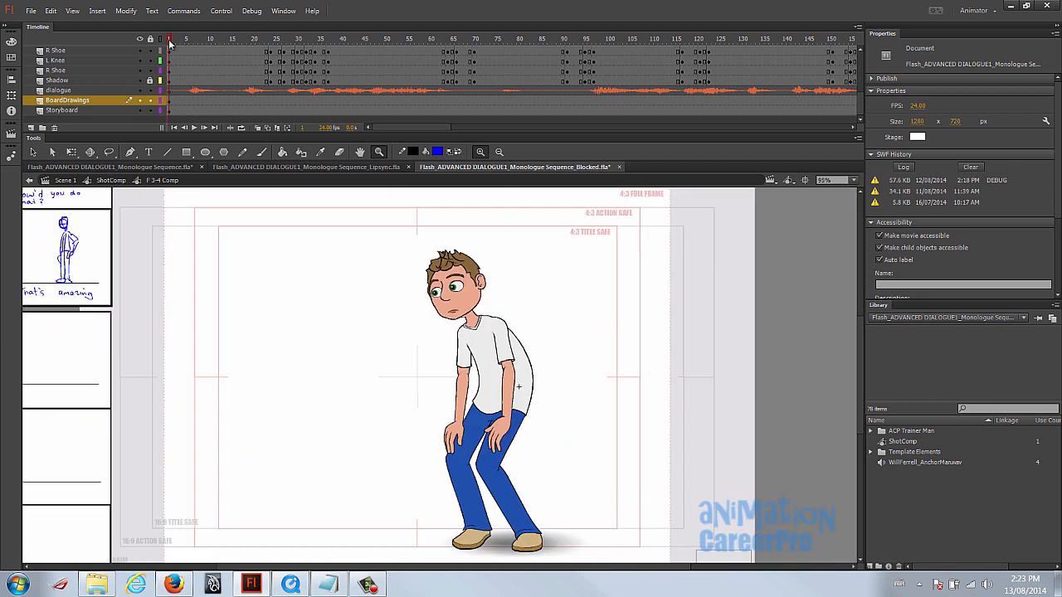
key("Return")
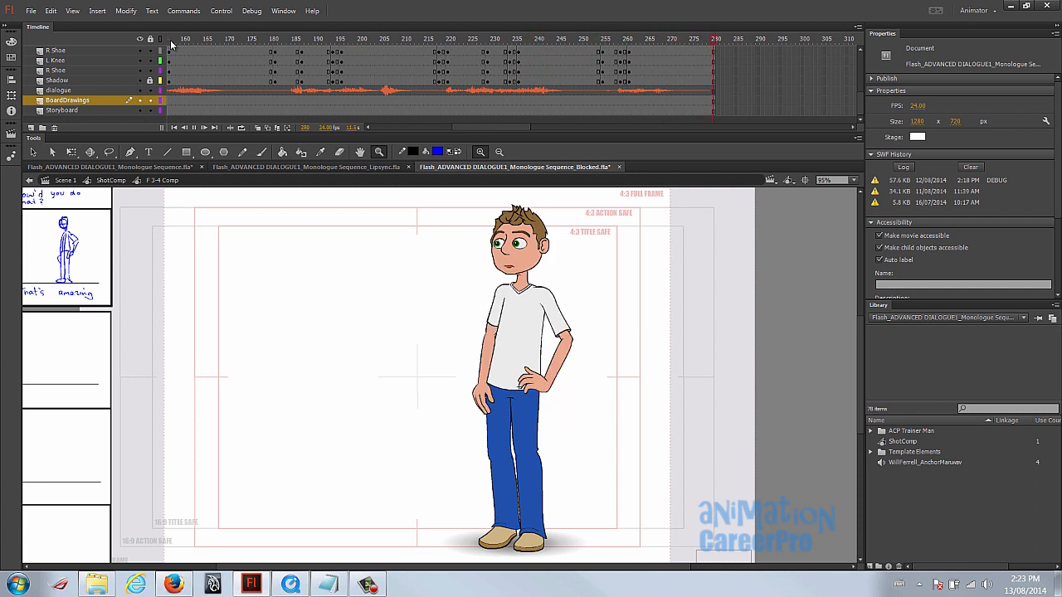
- Bring up the exported Monologue Sequence_Blocked movie for playback and close it again
key("ctrl+Return")
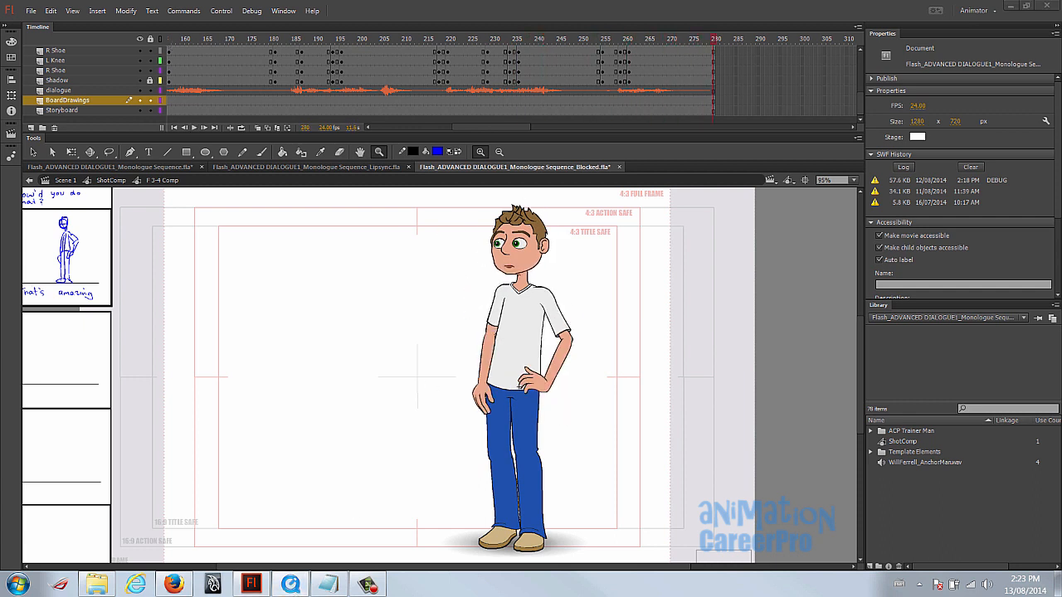
left_click_drag(355, 37, 400, 67)
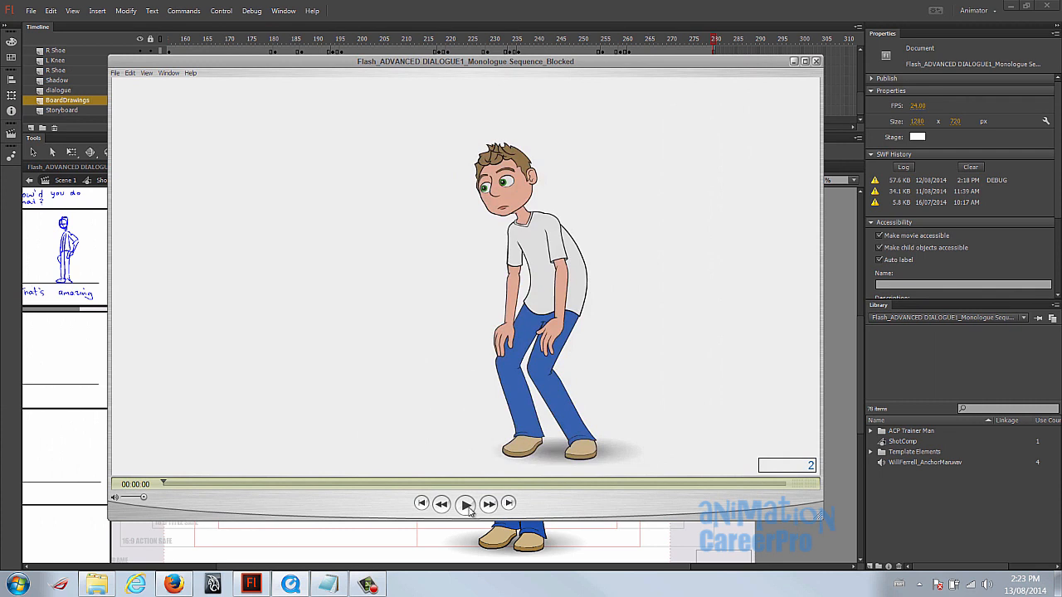
key("ctrl+w")
- Try shifting the character's head slightly on the Head 3/4 Front layer at frame 97 and restore its position
left_click_drag(480, 129, 456, 128)
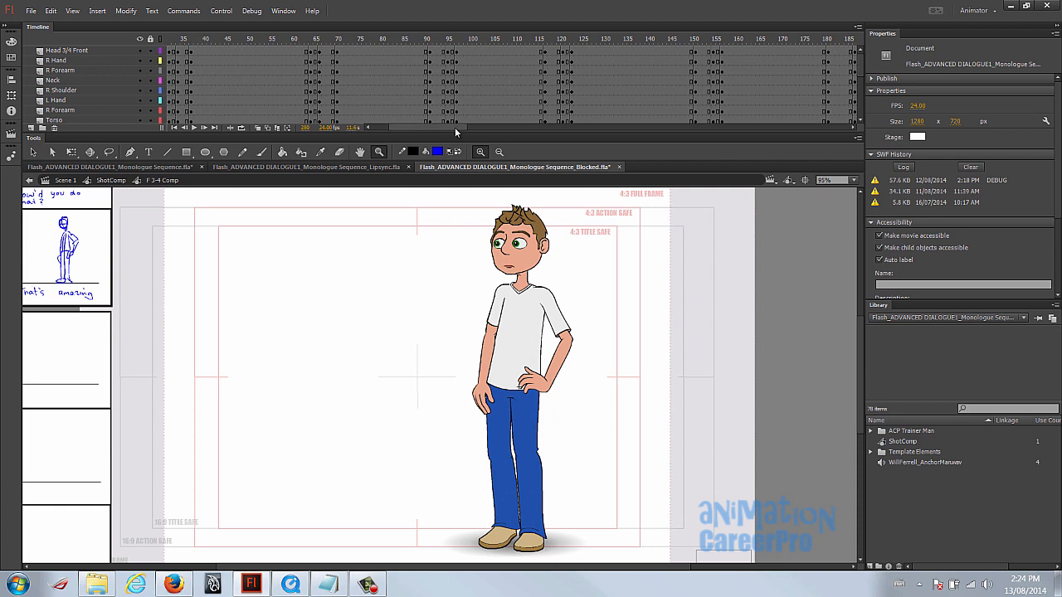
left_click(456, 50)
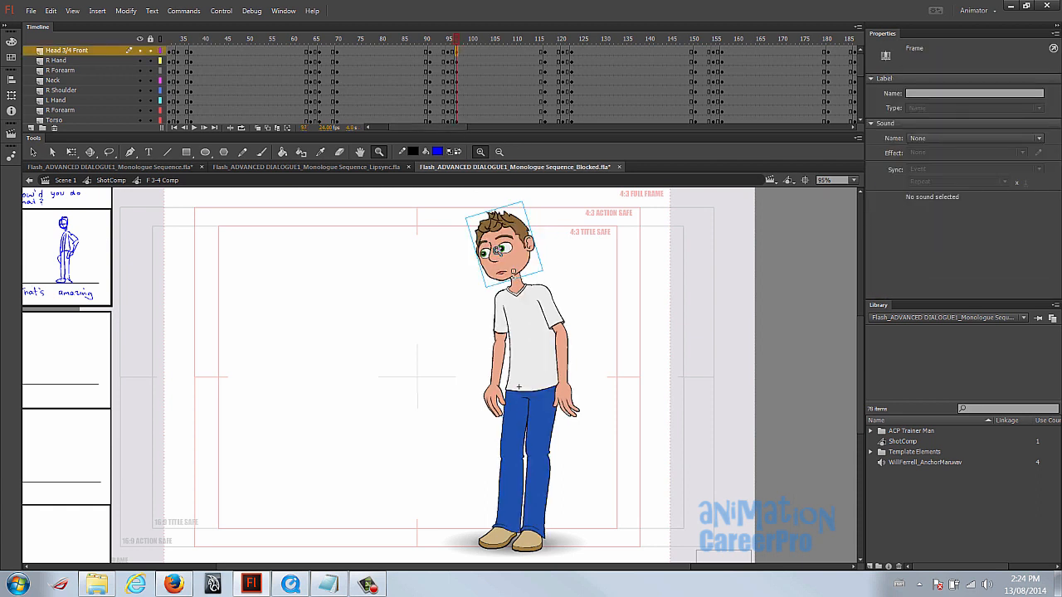
key("v")
left_click(498, 249)
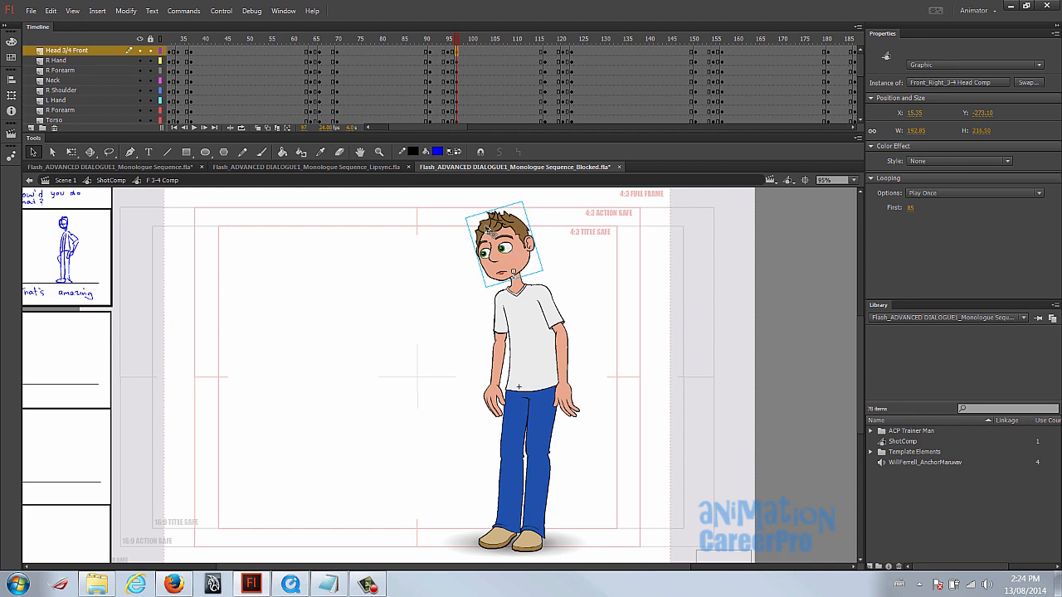
mouse_move(503, 249)
left_mouse_down()
mouse_move(500, 233)
mouse_move(502, 246)
left_mouse_up()
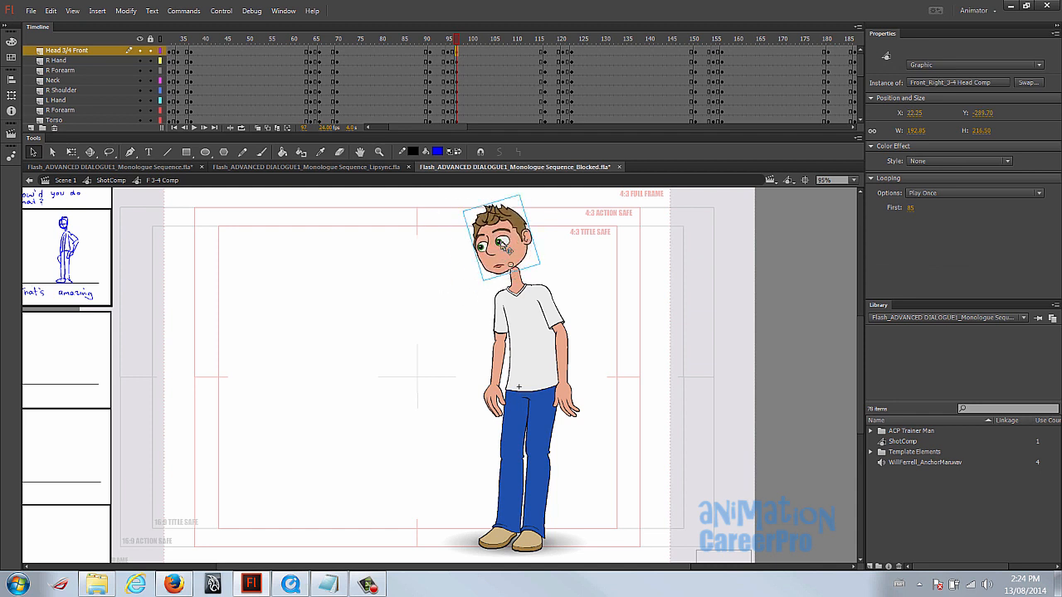
left_click(457, 50)
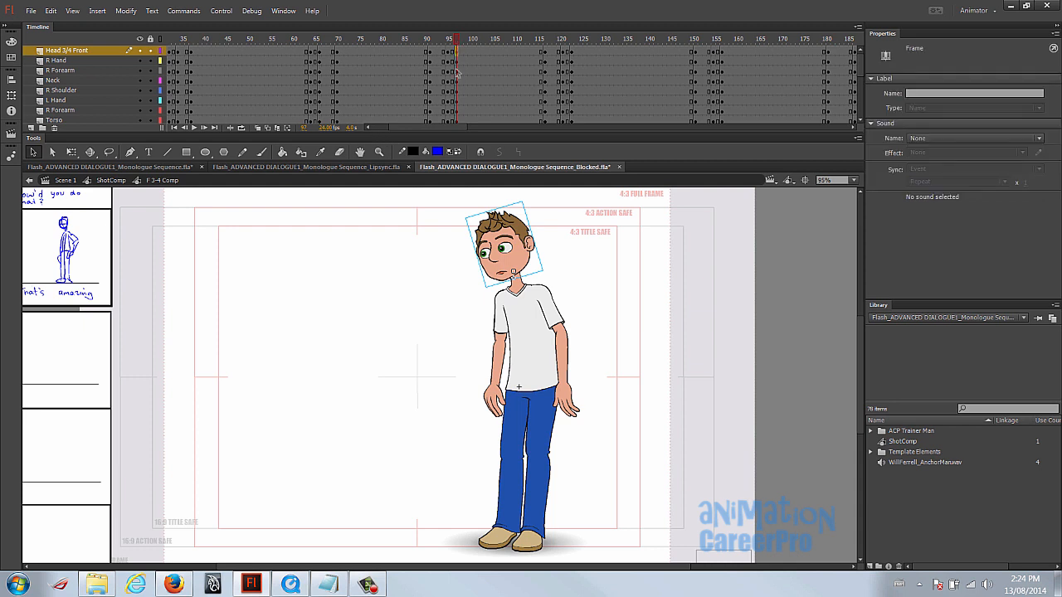
left_click(305, 128)
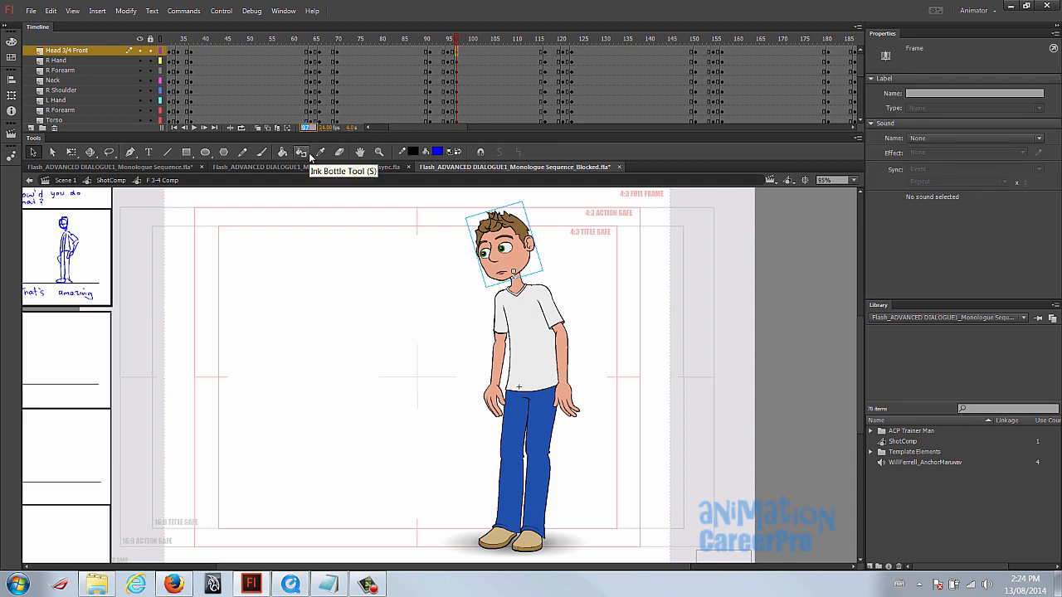
left_click(504, 252)
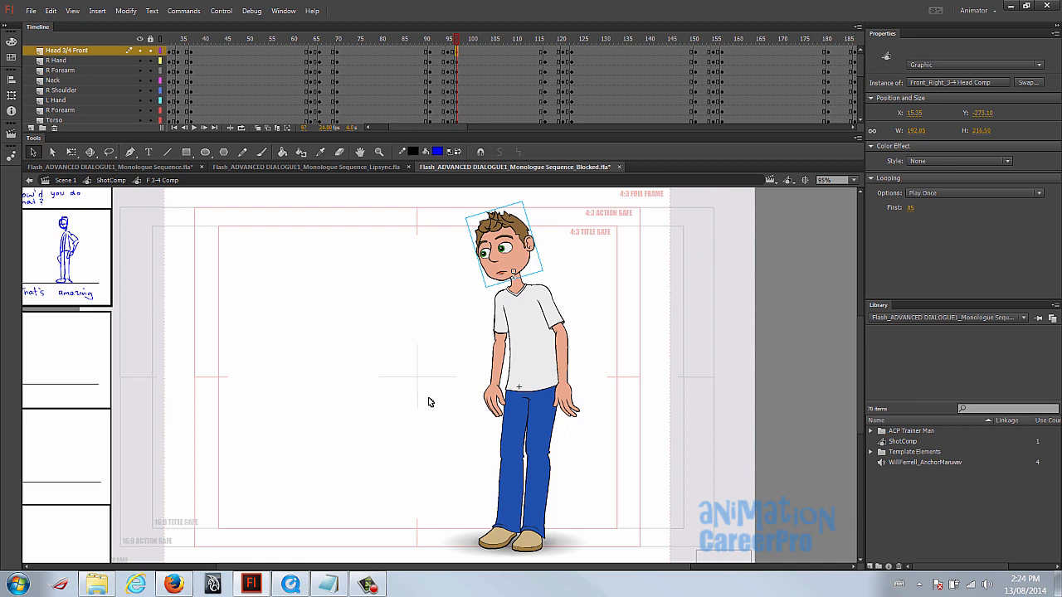
- Switch to QuickTime Player and play the exported Monologue Sequence_Blocked movie in full view
left_click(290, 584)
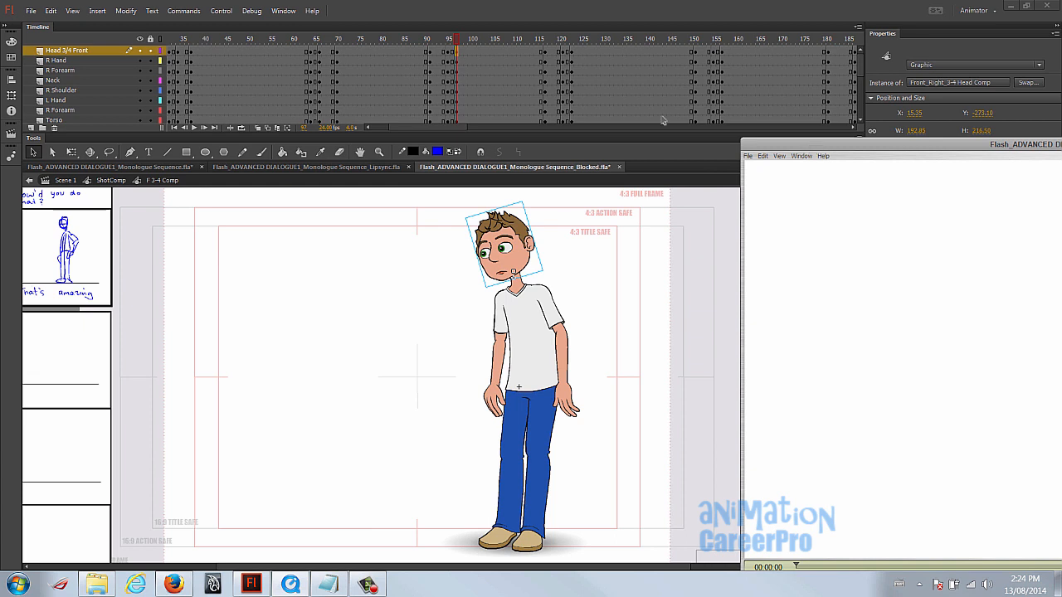
left_click(503, 236)
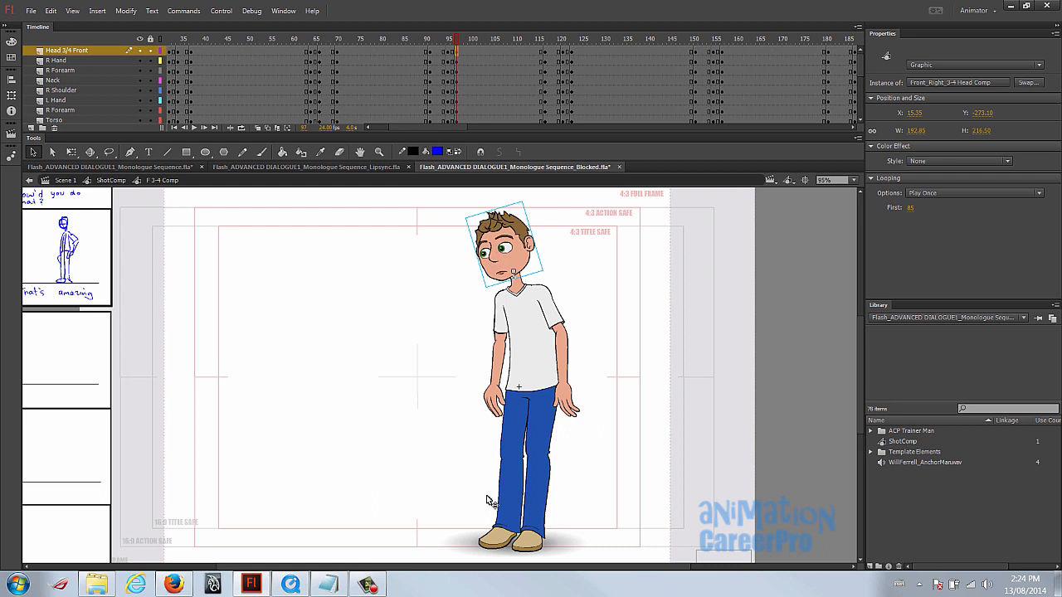
left_click(290, 584)
left_click_drag(1029, 142, 676, 108)
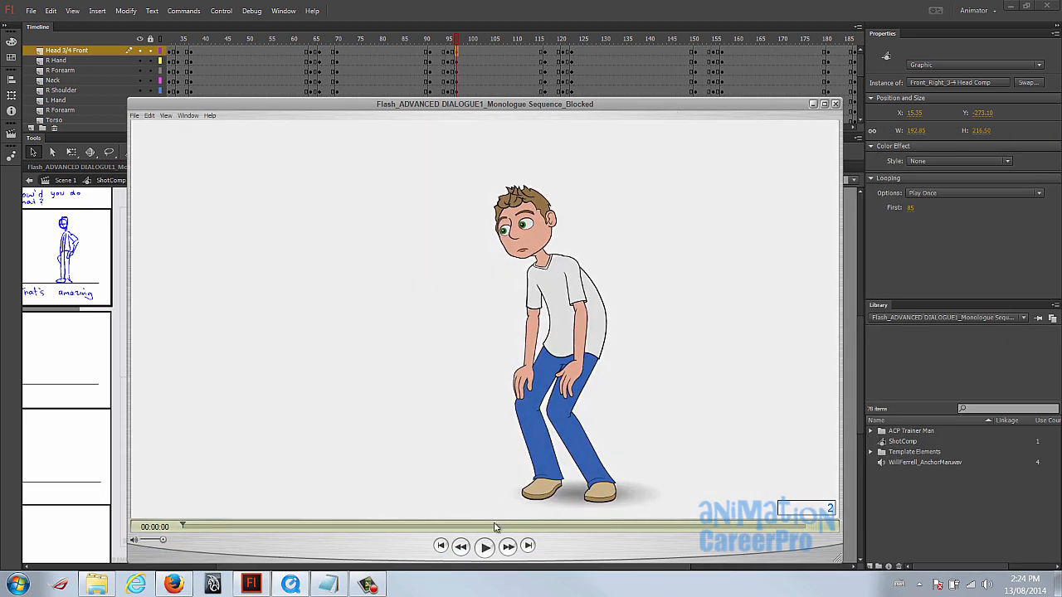
left_click_drag(505, 105, 509, 85)
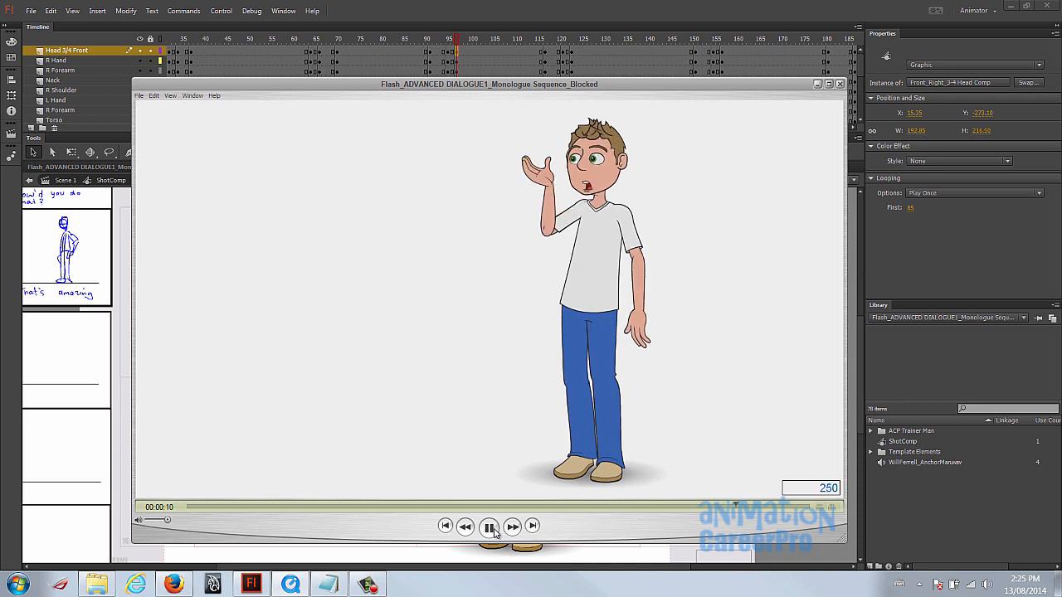
- Return to the Flash timeline and scrub the opening poses from frame 1 to frame 40 and back to frame 30
left_click(236, 40)
left_click_drag(236, 40, 169, 40)
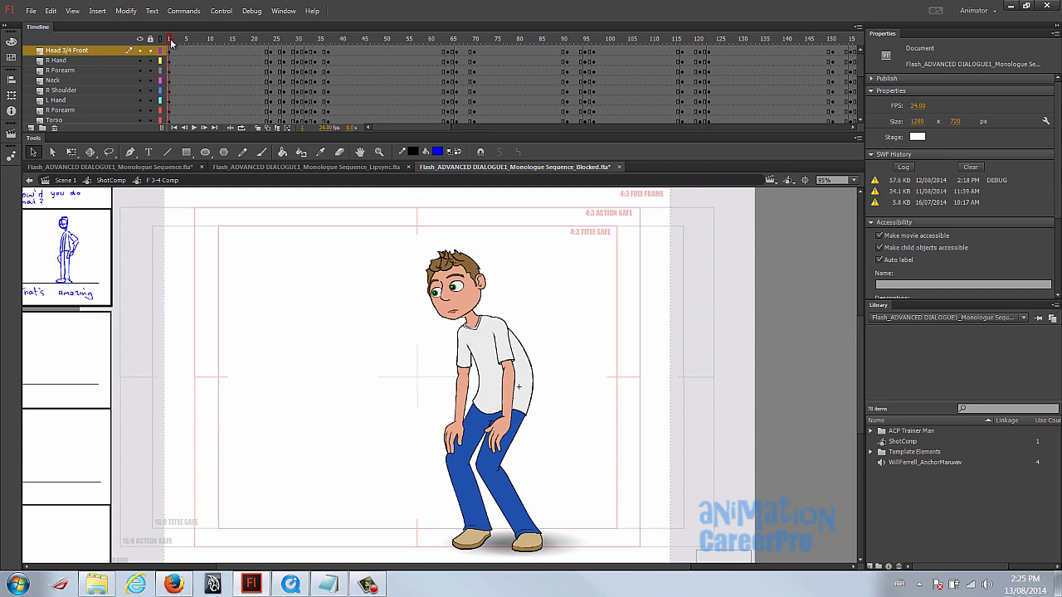
left_click_drag(170, 41, 339, 55)
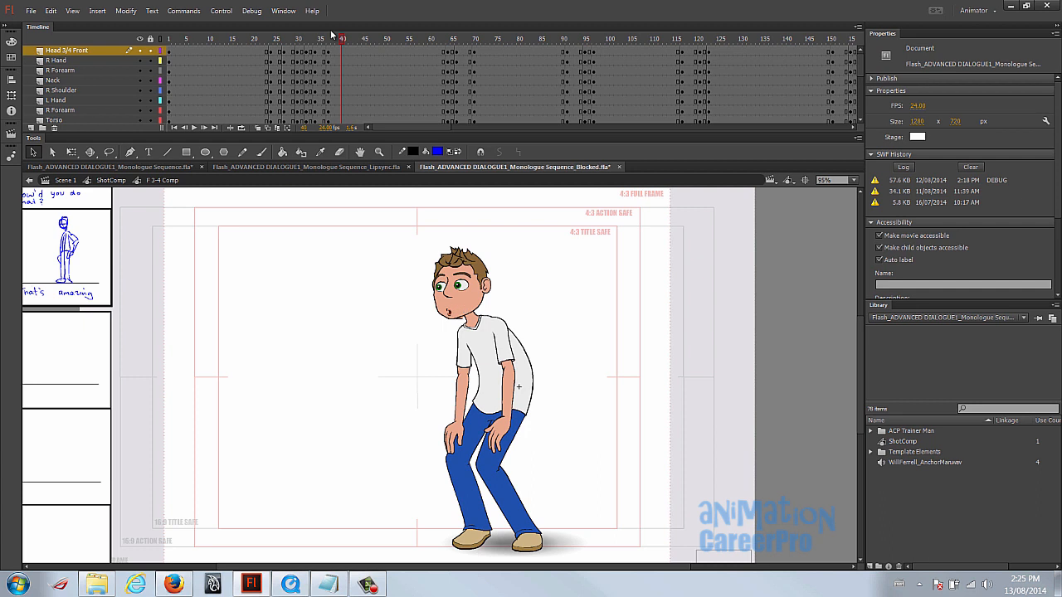
left_click(298, 40)
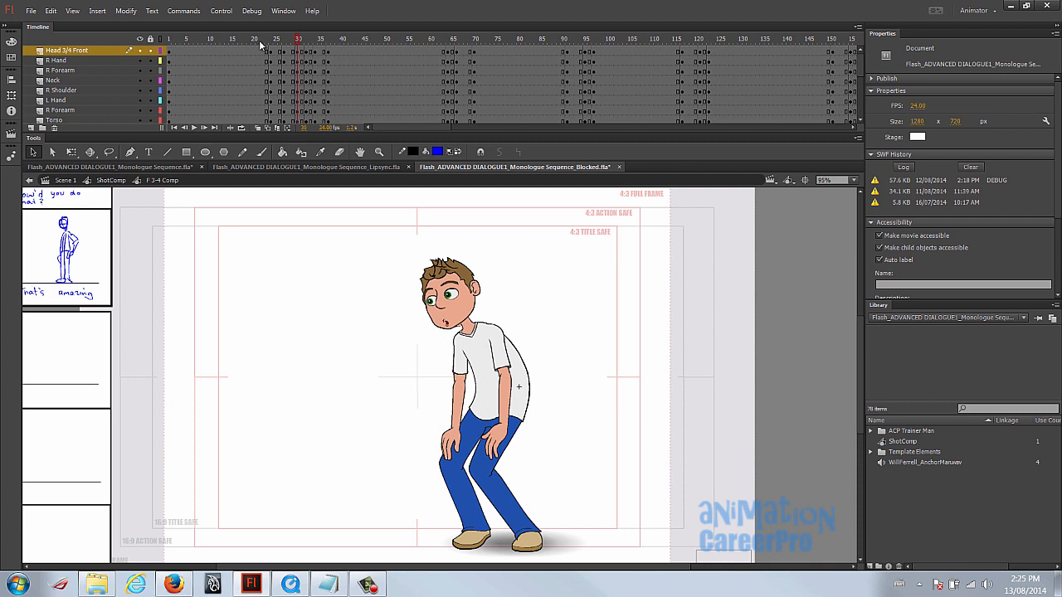
- Brush a red line of action from the head down through the crouched pose at frame 22
left_click(260, 43)
left_click(261, 41)
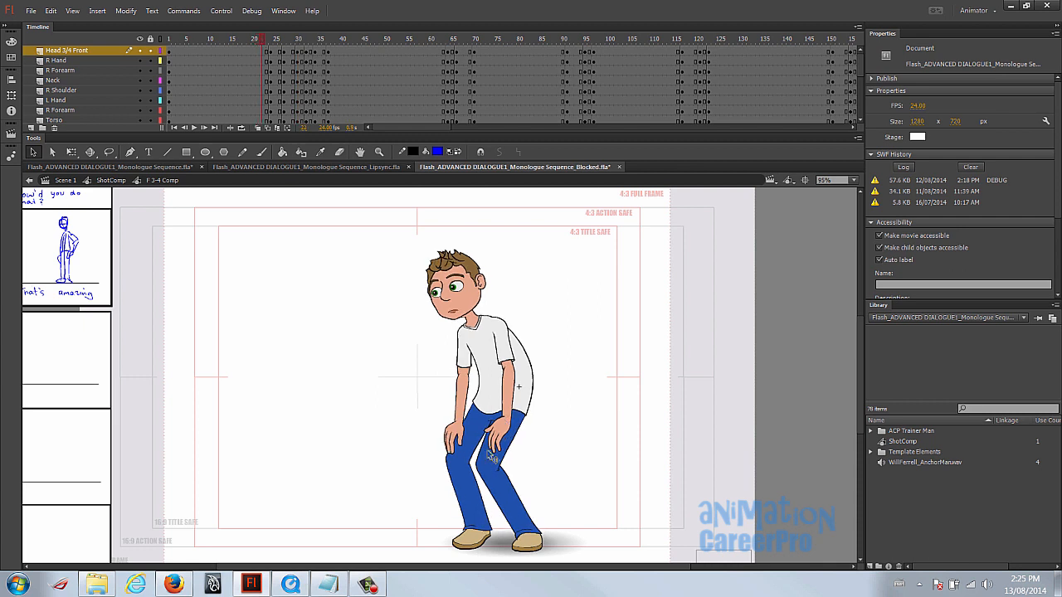
key("b")
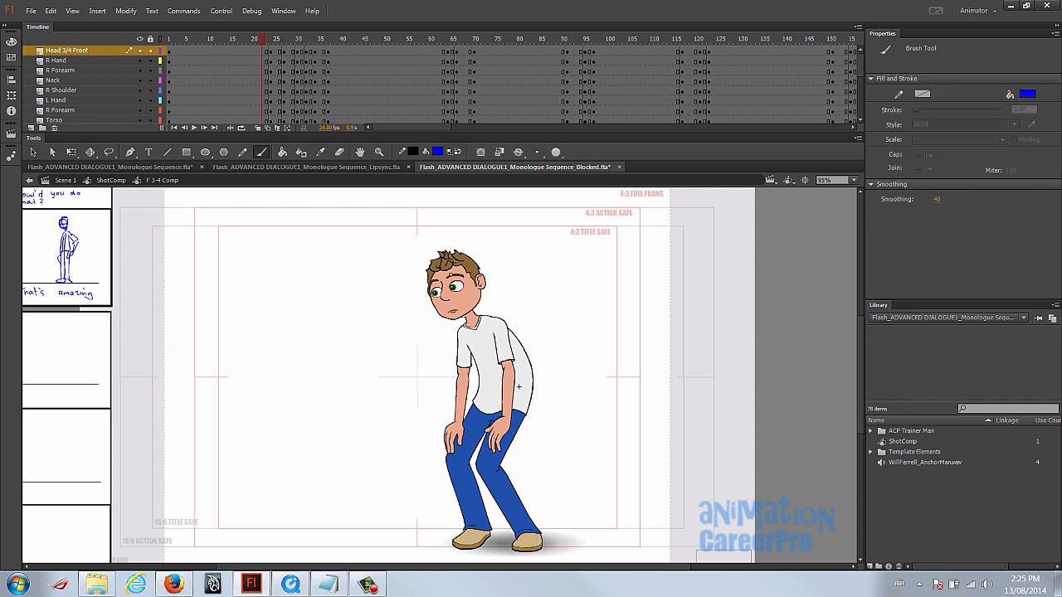
mouse_move(445, 243)
left_mouse_down()
mouse_move(466, 274)
mouse_move(488, 355)
mouse_move(469, 424)
left_mouse_up()
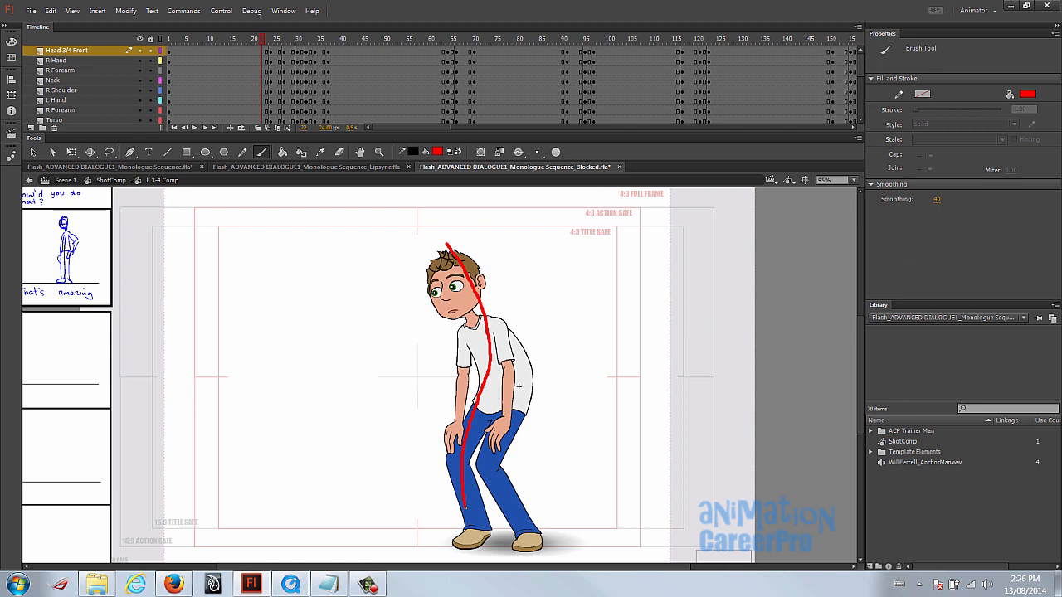
- Scrub through the head movement up to frame 34 and on to frame 52 to examine the blocked keys
left_click(295, 43)
left_click_drag(295, 48, 314, 50)
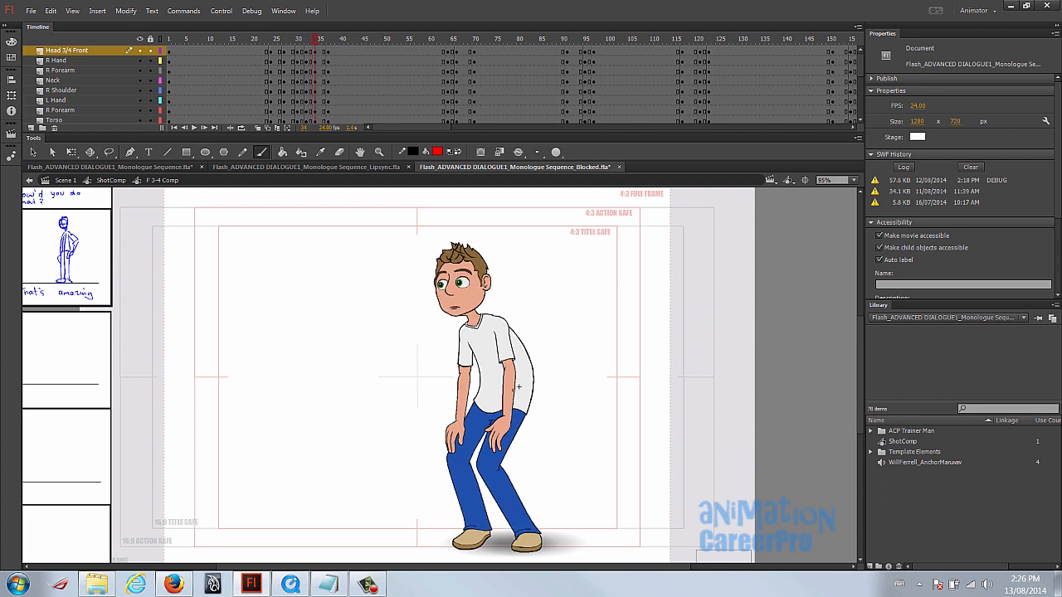
mouse_move(297, 38)
left_mouse_down()
mouse_move(335, 50)
mouse_move(298, 49)
mouse_move(312, 50)
left_mouse_up()
left_click_drag(319, 52, 394, 64)
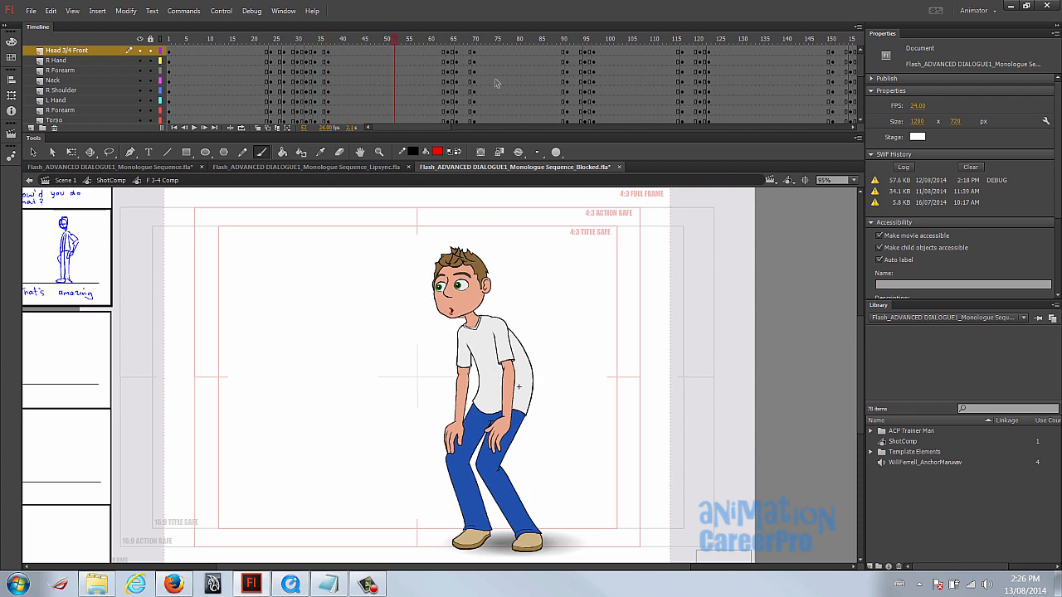
key("comma")
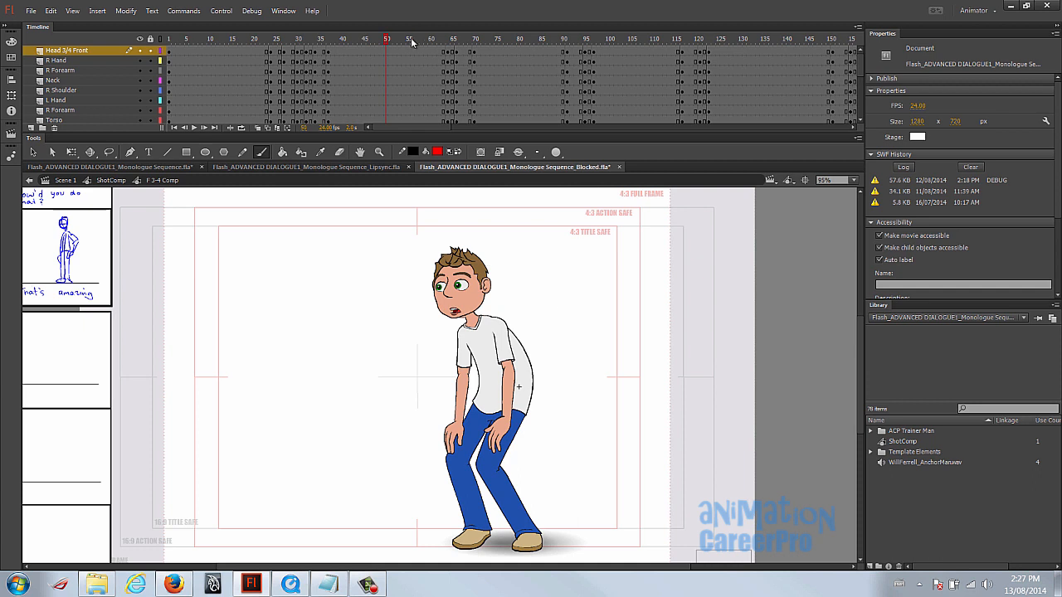
- Play the blocked animation from frame 20, and compare the crouched poses at frames 91 and 95
left_click(253, 41)
key("Return")
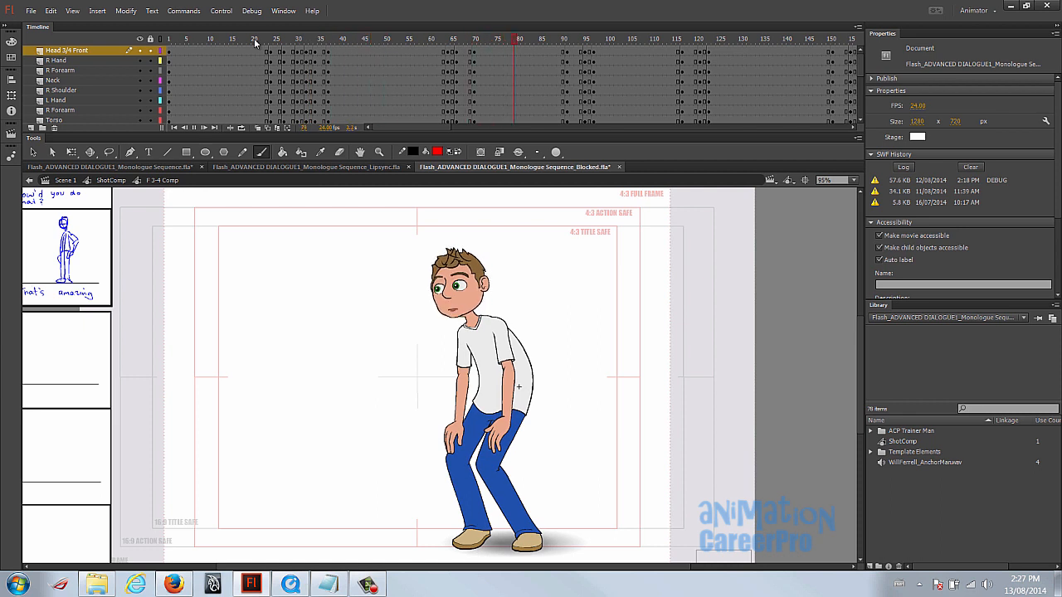
key("Return")
left_click(541, 39)
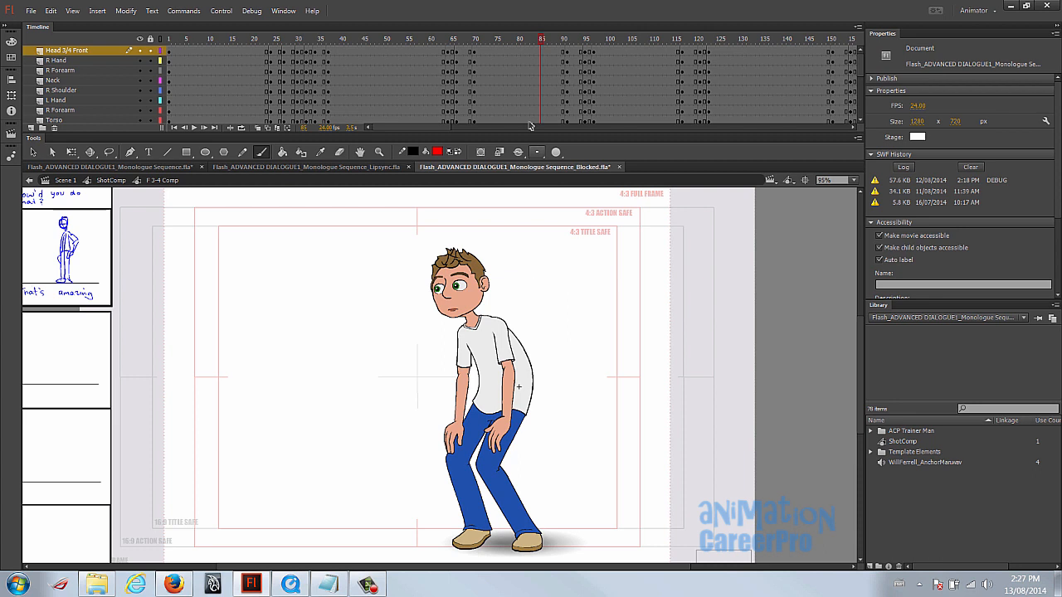
key("Return")
left_click_drag(533, 43, 586, 45)
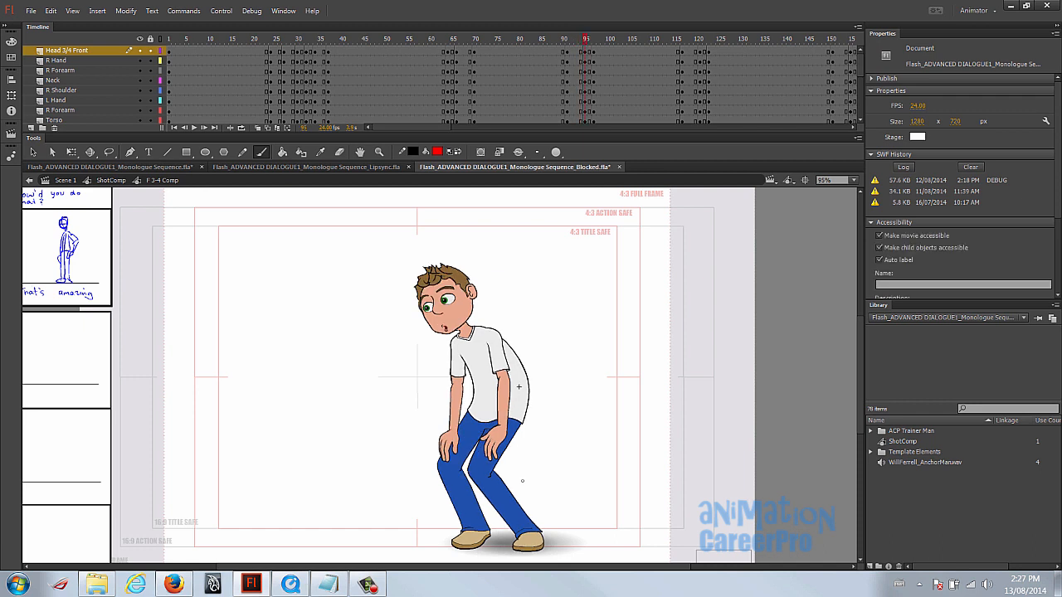
left_click(571, 41)
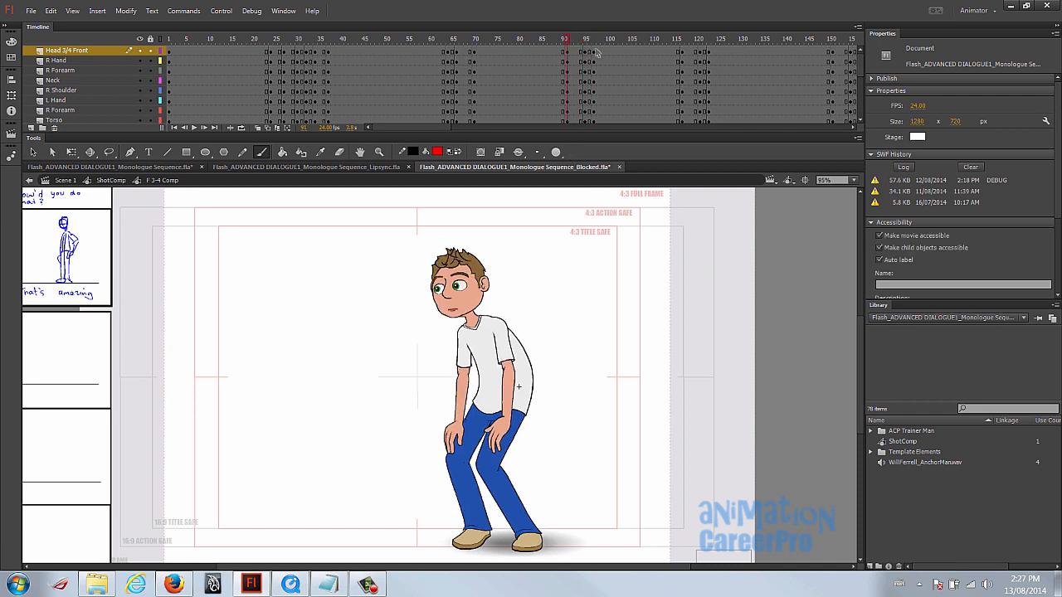
- Try a line of action through the standing pose at frame 97 and undo the stroke
left_click_drag(575, 41, 597, 41)
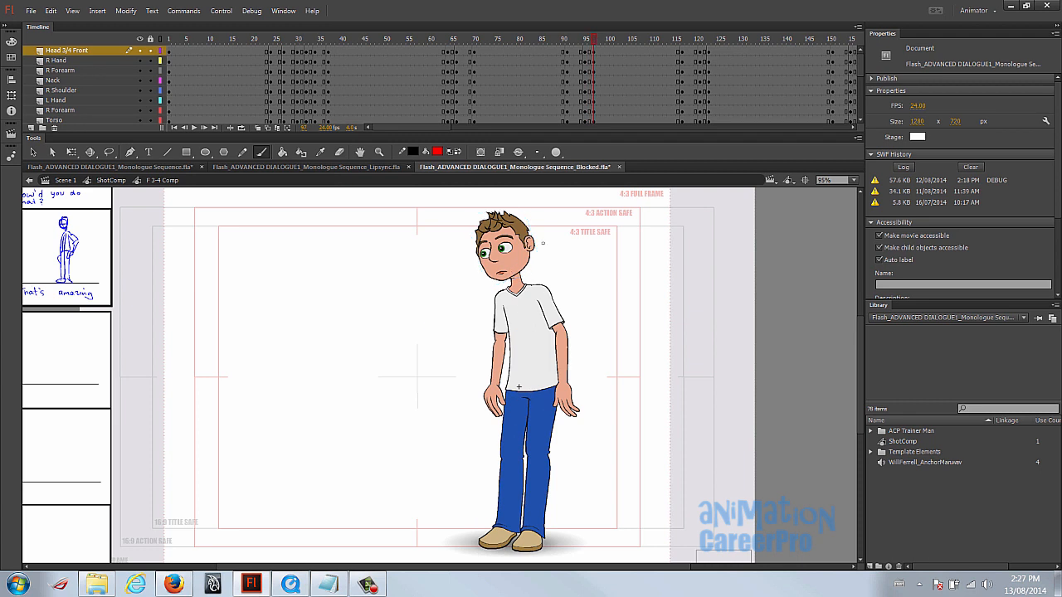
mouse_move(506, 202)
left_mouse_down()
mouse_move(535, 295)
mouse_move(537, 402)
mouse_move(491, 556)
left_mouse_up()
key("ctrl+z")
- Scrub from frame 97 to the open-arms pose near frame 125, checking the anticipation pose at frame 121
left_click_drag(595, 40, 715, 47)
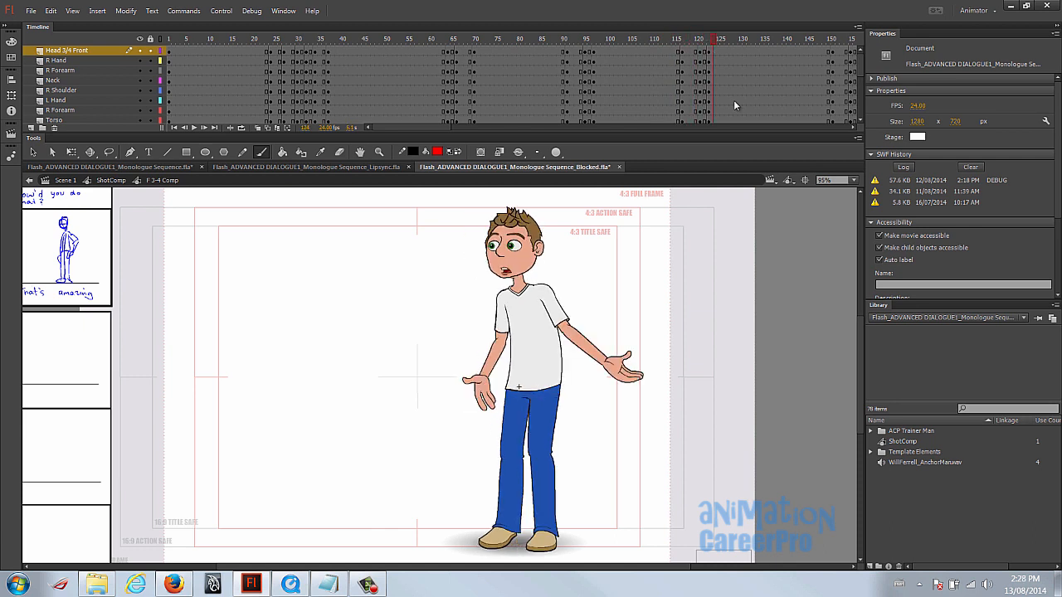
left_click(710, 47)
left_click_drag(666, 42, 700, 42)
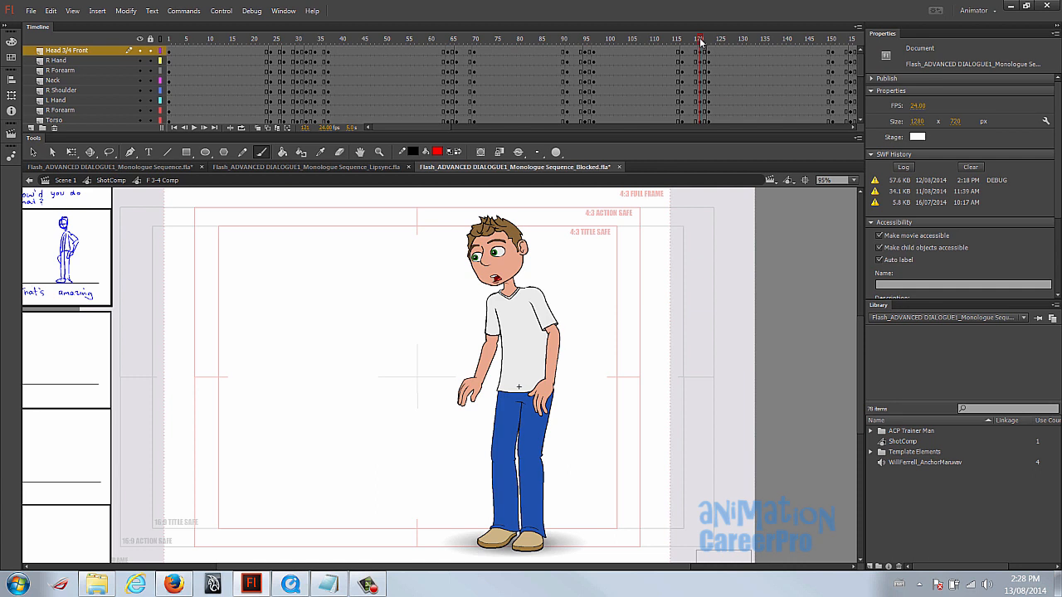
left_click_drag(700, 41, 712, 48)
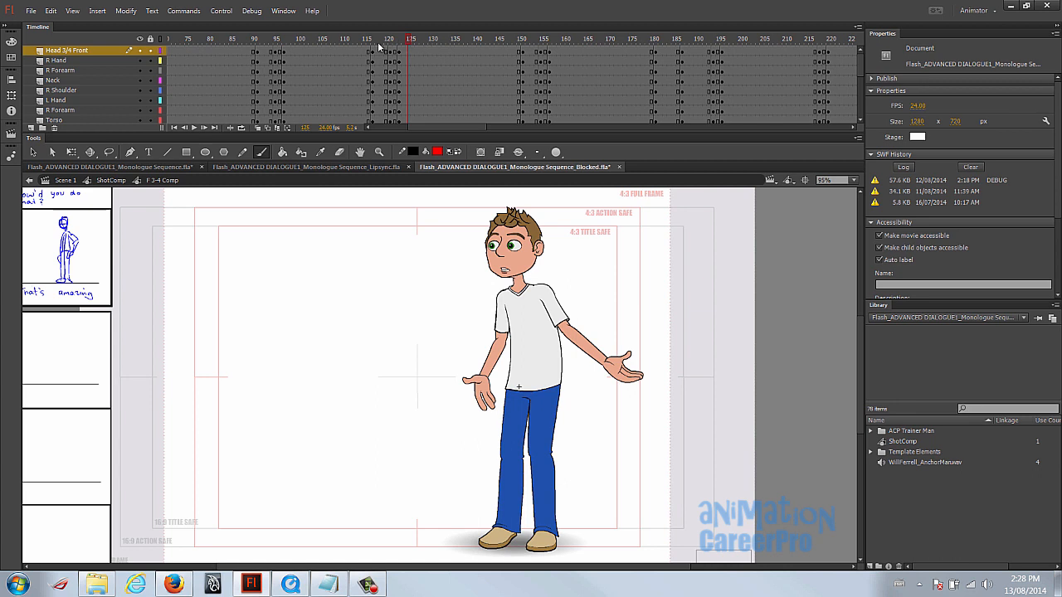
- Scrub and play through the poses from frame 155 to the hand-to-chin pose at frame 197
mouse_move(539, 39)
left_mouse_down()
mouse_move(557, 51)
mouse_move(514, 41)
mouse_move(542, 49)
left_mouse_up()
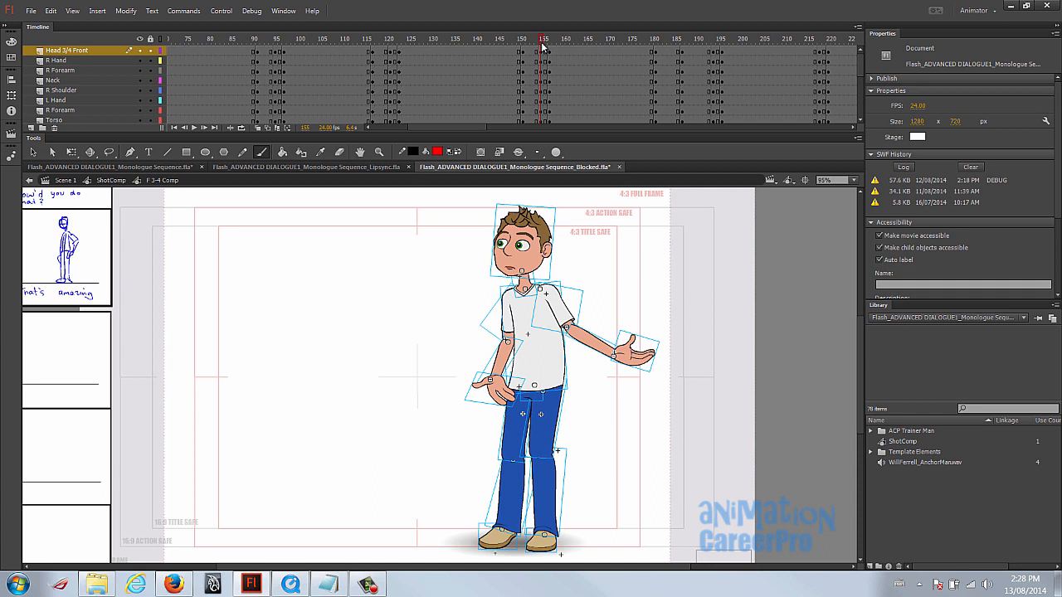
left_click_drag(542, 43, 551, 47)
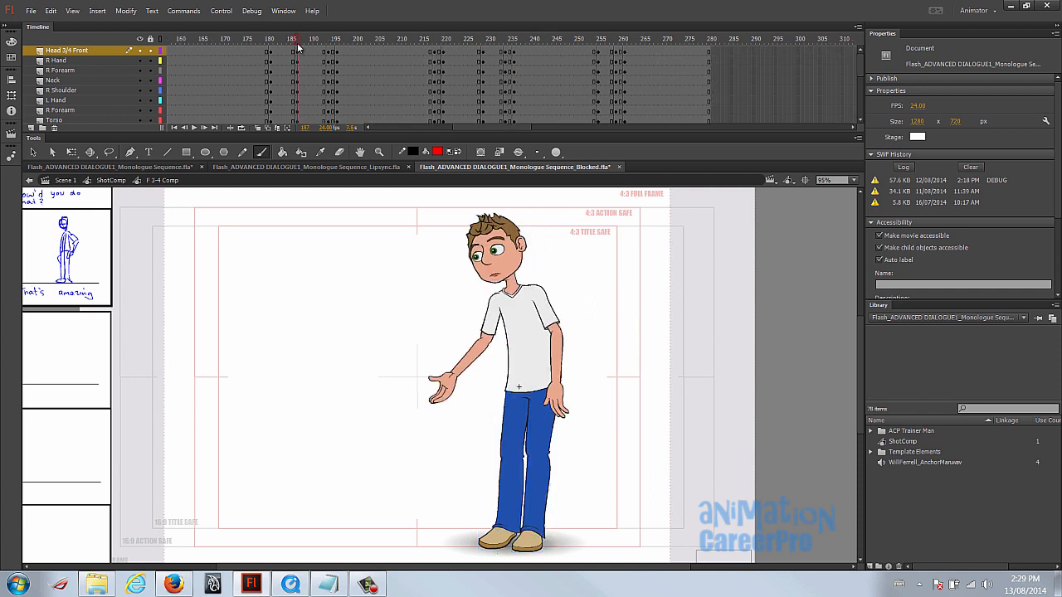
key("Return")
left_click(253, 39)
left_click_drag(258, 40, 338, 51)
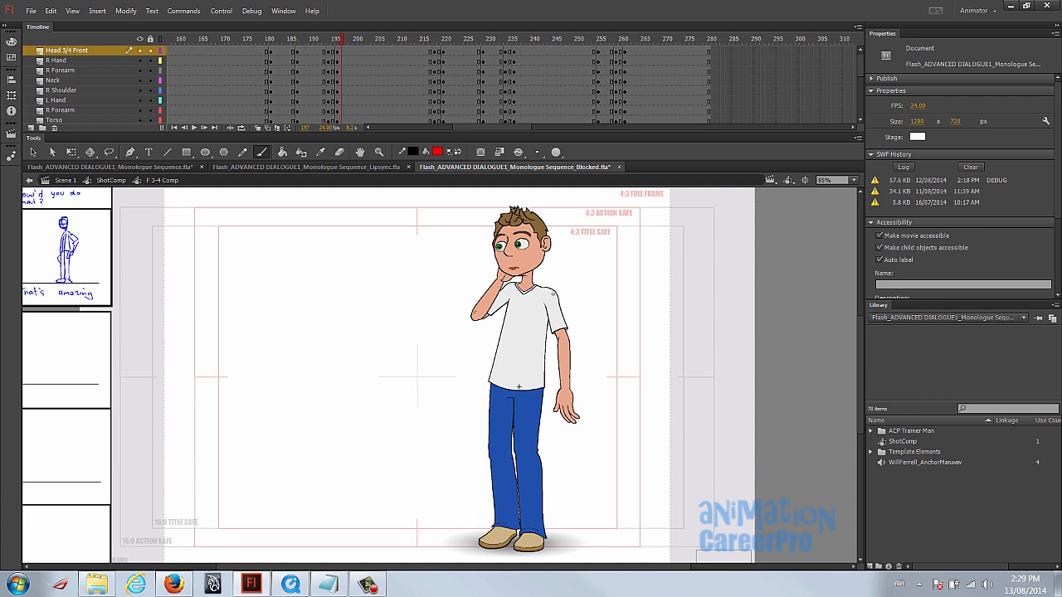
- Brush red lines of action through the preceding pose and the hand-to-chin pose at frame 197, and play the animation onward
left_click_drag(340, 42, 270, 41)
mouse_move(494, 219)
left_mouse_down()
mouse_move(524, 415)
mouse_move(524, 456)
mouse_move(494, 514)
left_mouse_up()
left_click(292, 40)
left_click_drag(292, 40, 341, 40)
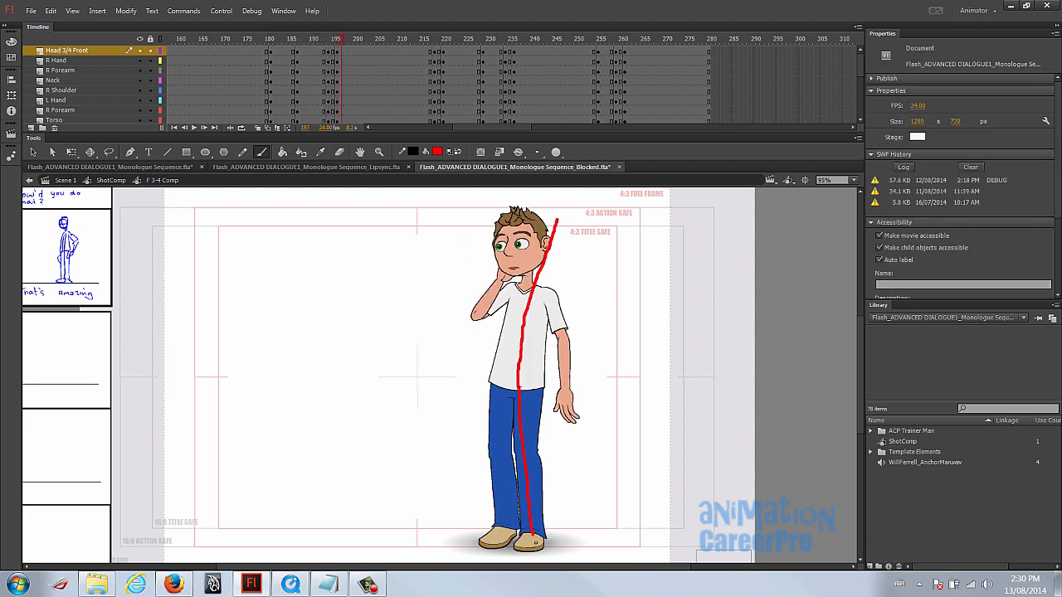
left_click_drag(558, 220, 536, 546)
key("Return")
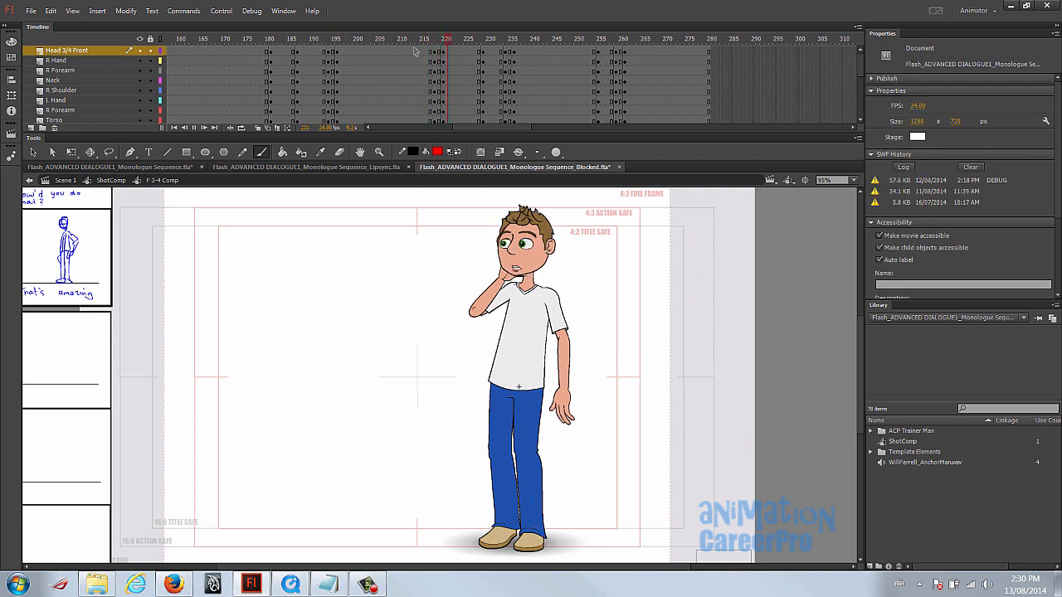
- Scrub and play through the hand-to-chin poses from frame 209 to the raised-hand pose at frame 236, checking the anticipation at frame 234
left_click(397, 40)
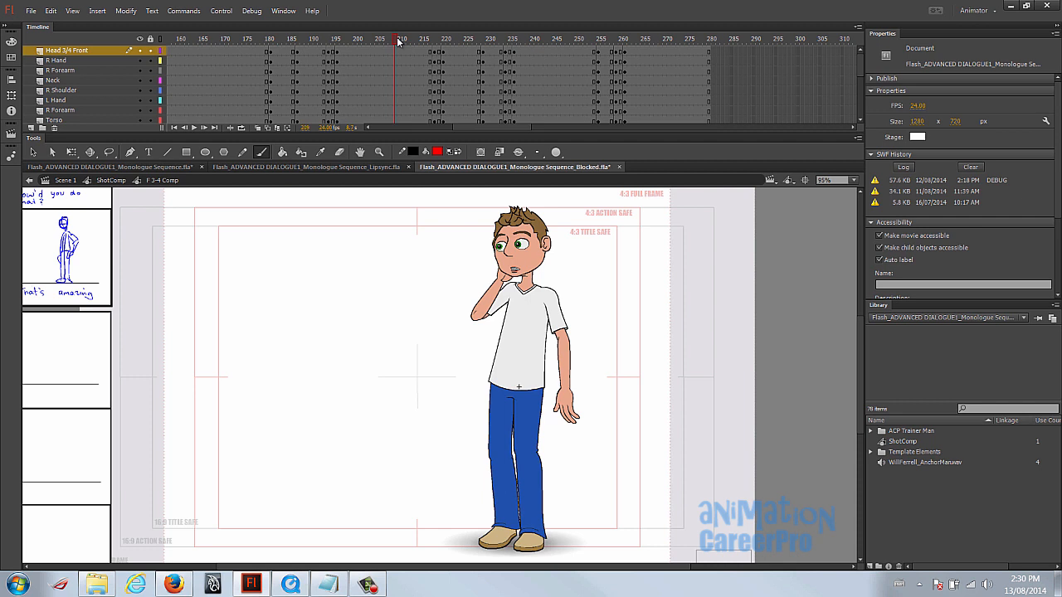
left_click_drag(398, 42, 452, 44)
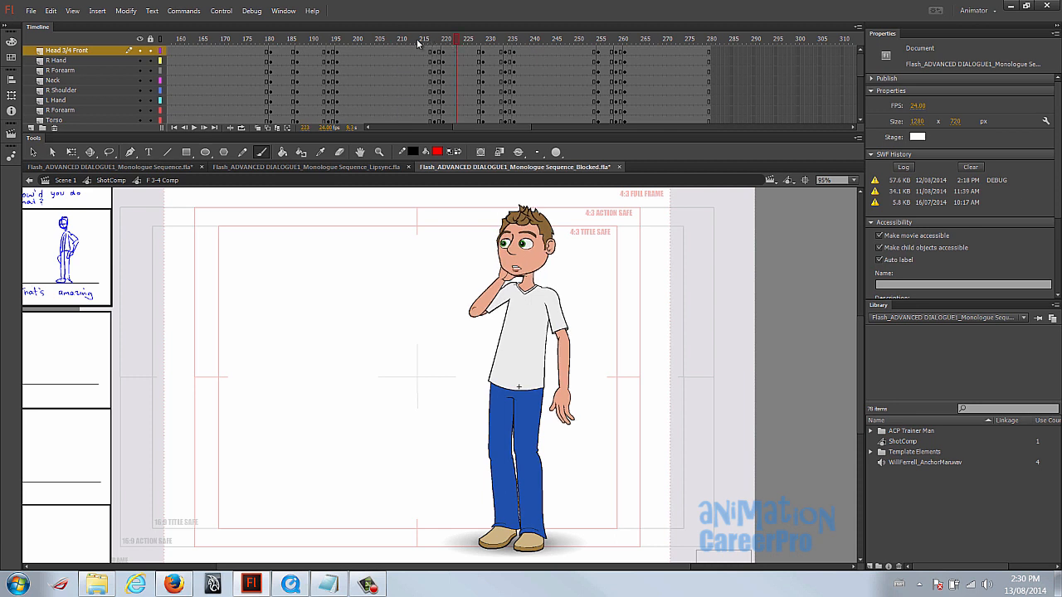
left_click(474, 43)
left_click(422, 41)
key("Return")
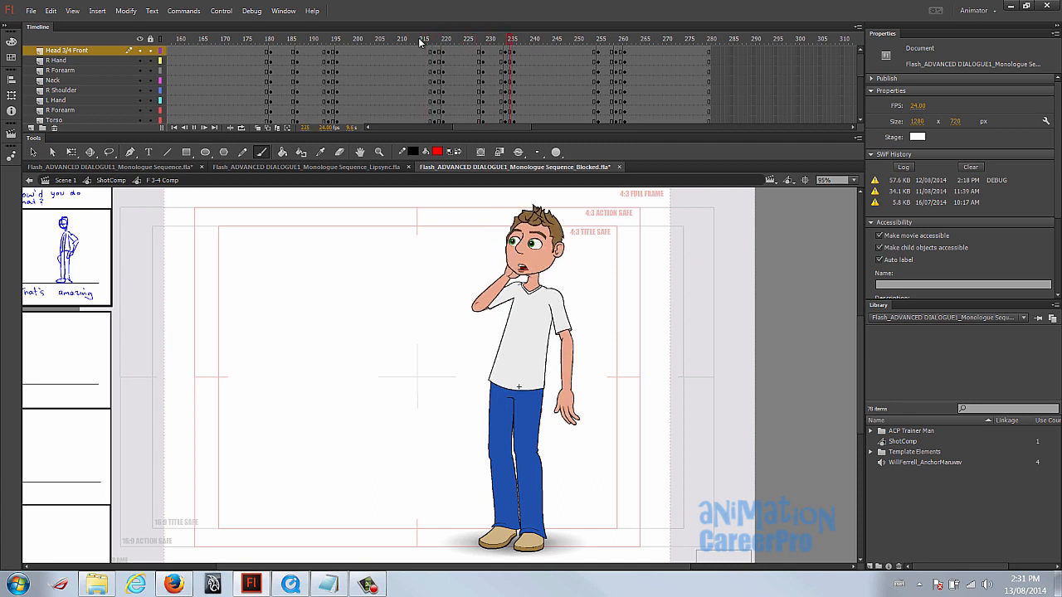
left_click(474, 41)
left_click(479, 43)
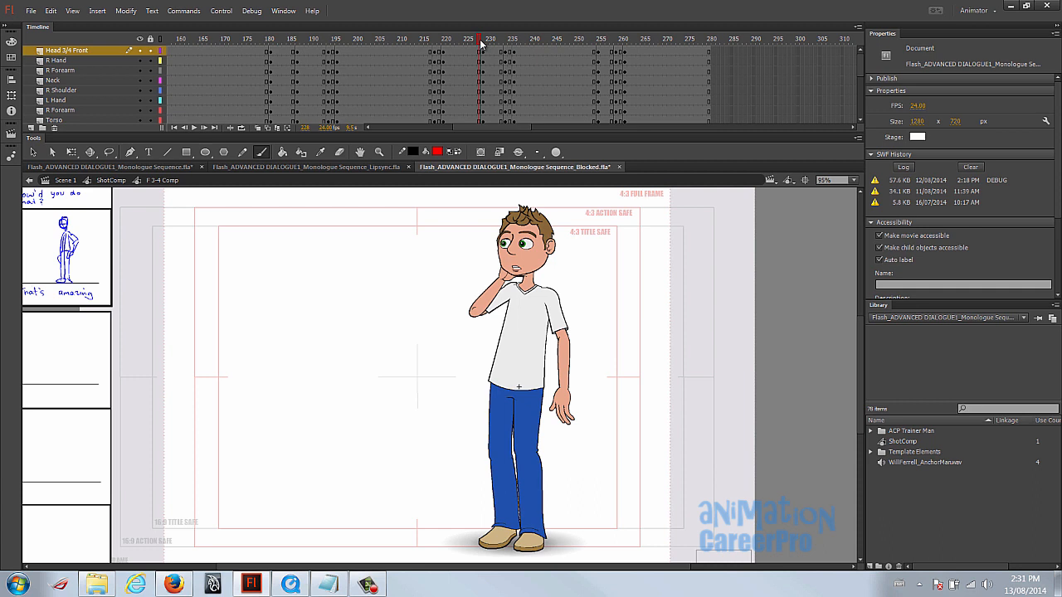
left_click_drag(481, 43, 506, 46)
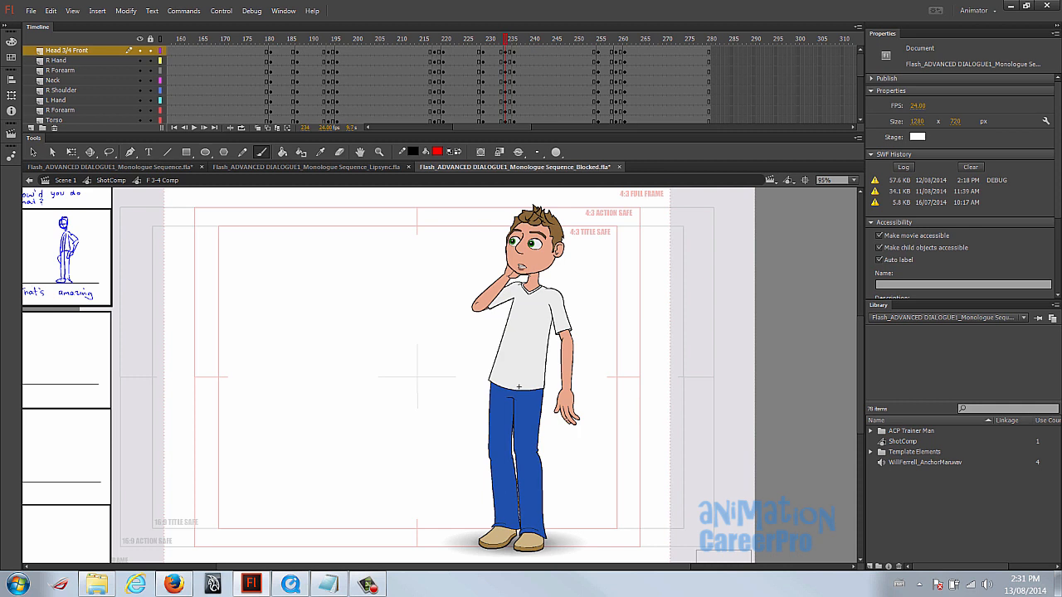
left_click(513, 40)
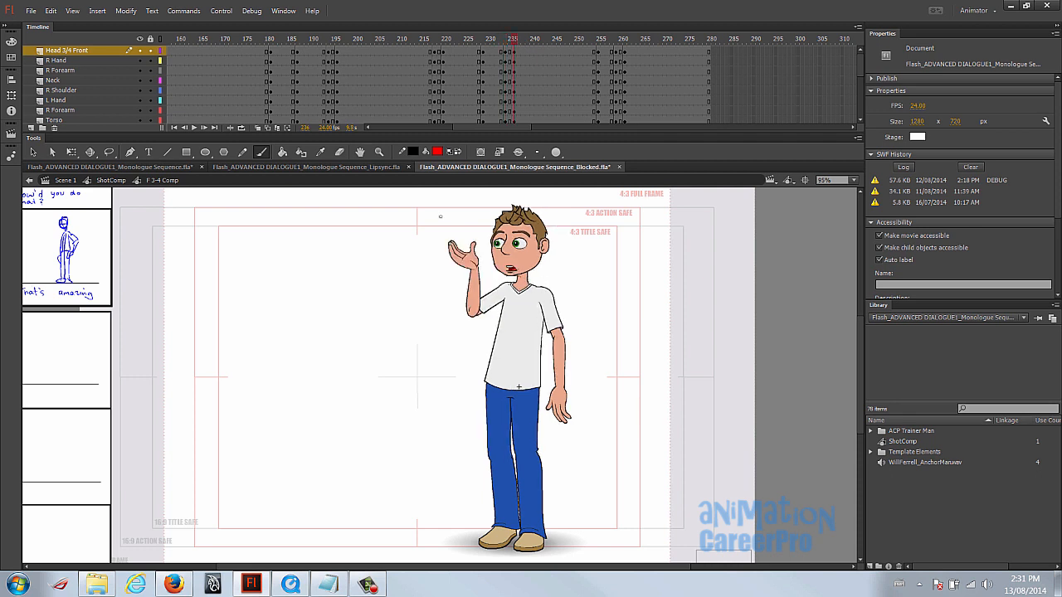
- Compare the final hand-on-hip pose with the "That's amazing" storyboard panel and review the frames from around 258 to the end
left_click_drag(176, 280, 402, 332)
mouse_move(158, 257)
left_mouse_down()
mouse_move(130, 293)
mouse_move(170, 257)
mouse_move(145, 262)
left_mouse_up()
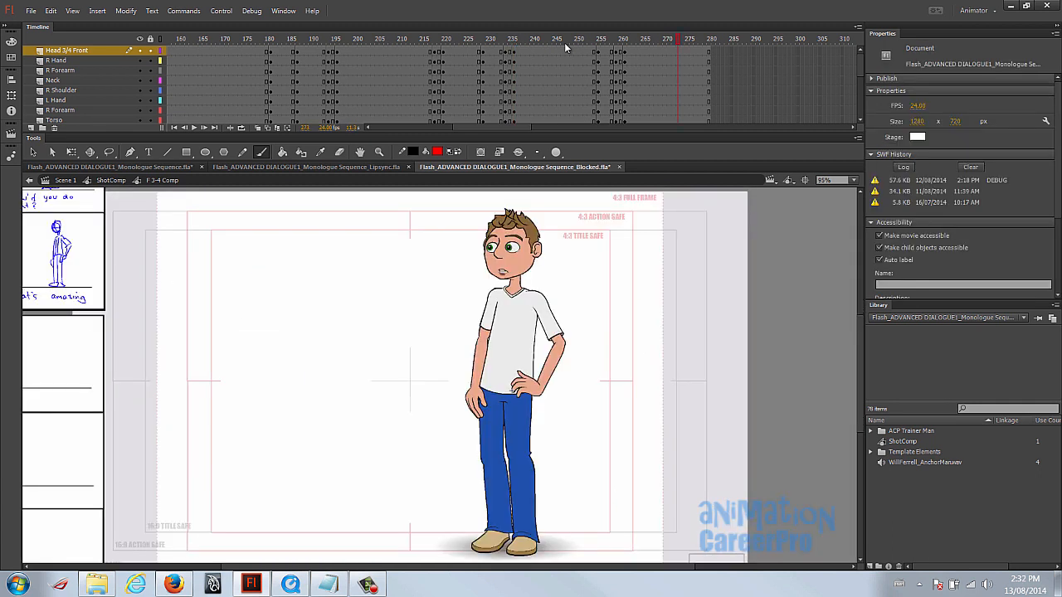
left_click_drag(186, 311, 295, 334)
mouse_move(165, 235)
left_mouse_down()
mouse_move(135, 282)
mouse_move(232, 247)
mouse_move(164, 234)
left_mouse_up()
key("ctrl+z")
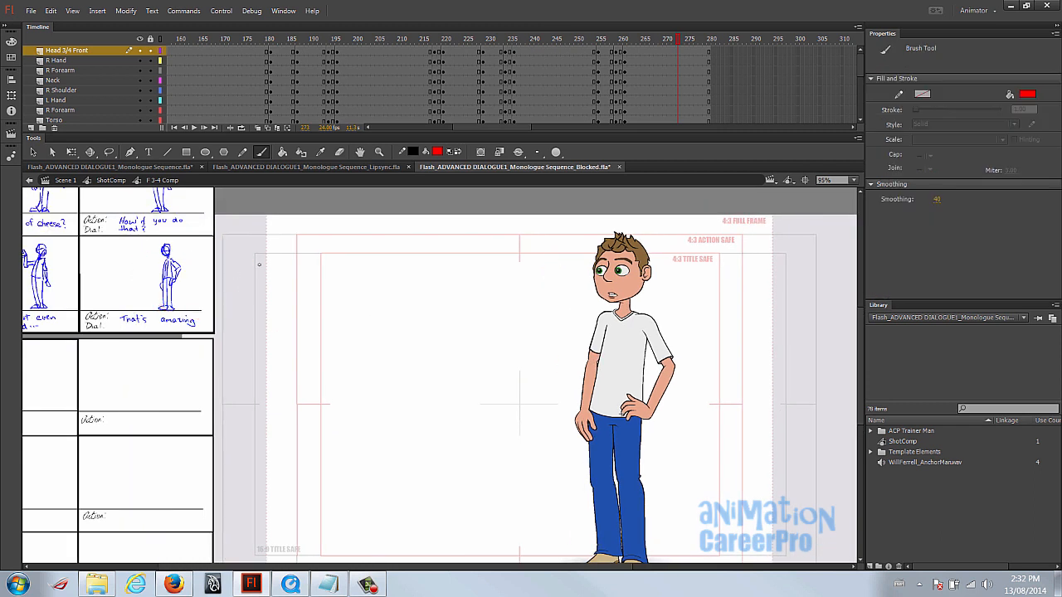
left_click(618, 39)
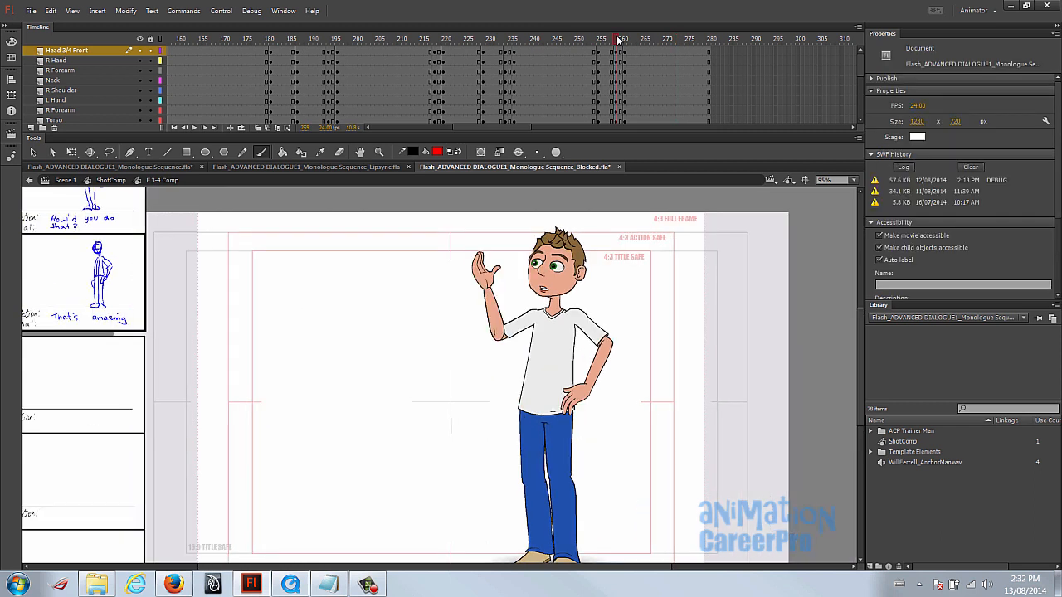
left_click_drag(618, 39, 613, 39)
key("shift+period")
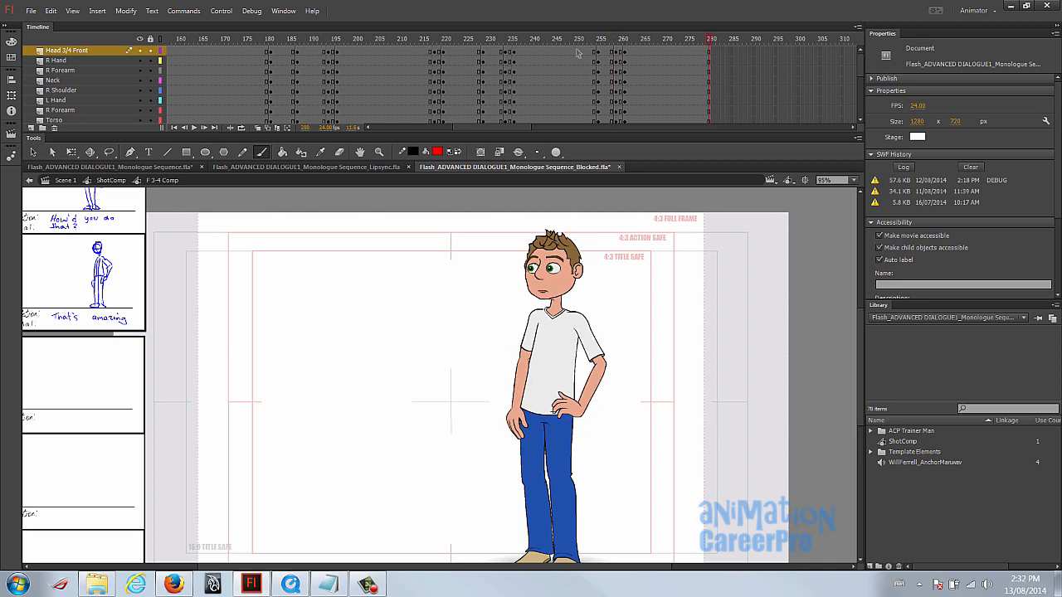
- Create classic tweens on all character layers between the keyframes from frame 24 to frame 37
left_click_drag(531, 127, 411, 128)
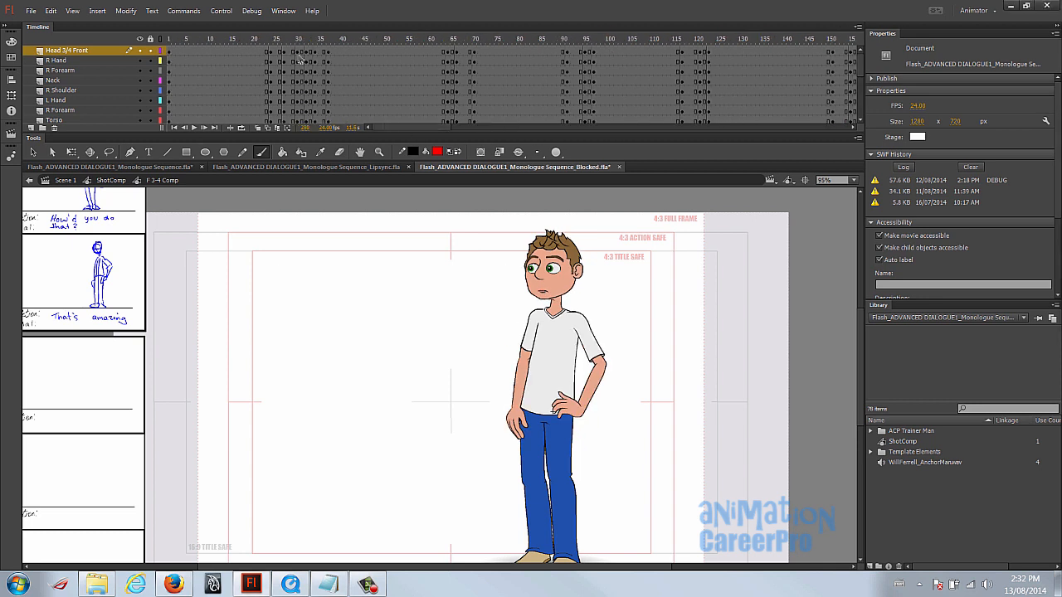
left_click(271, 39)
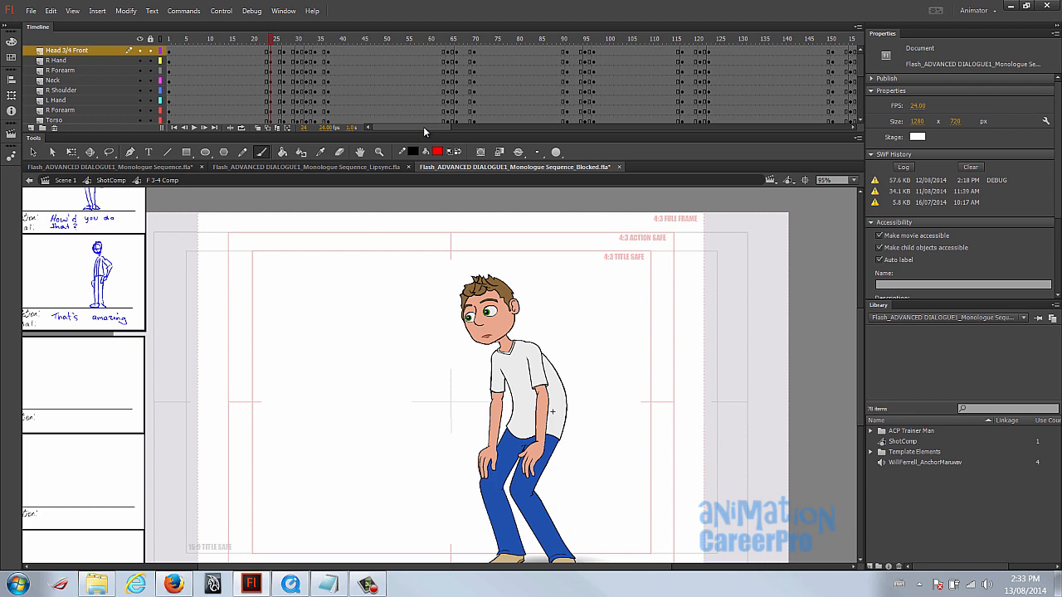
left_click(333, 43)
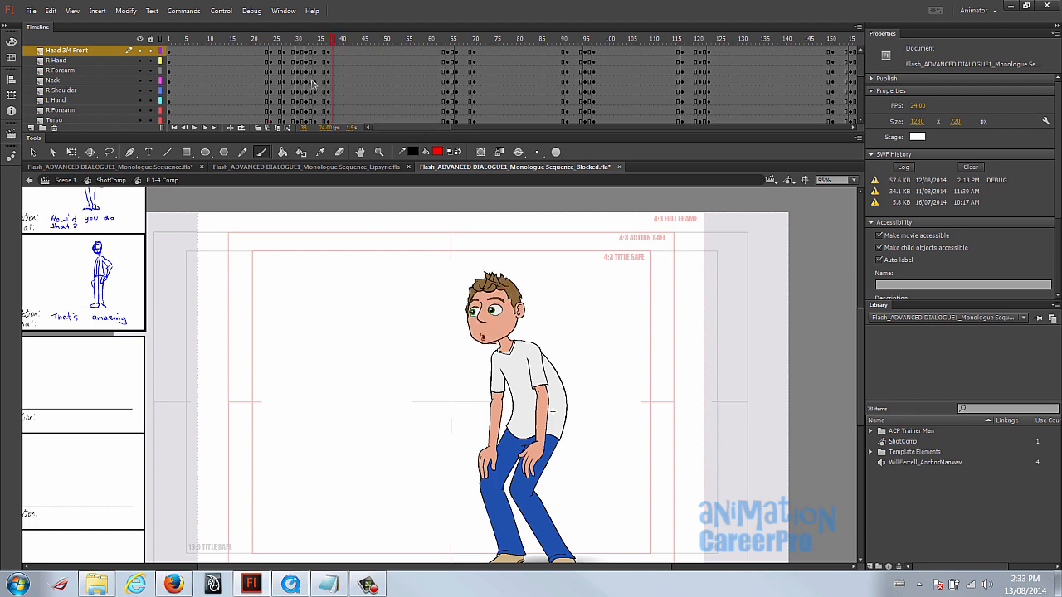
left_click(277, 51)
scroll(287, 69, "down", 5)
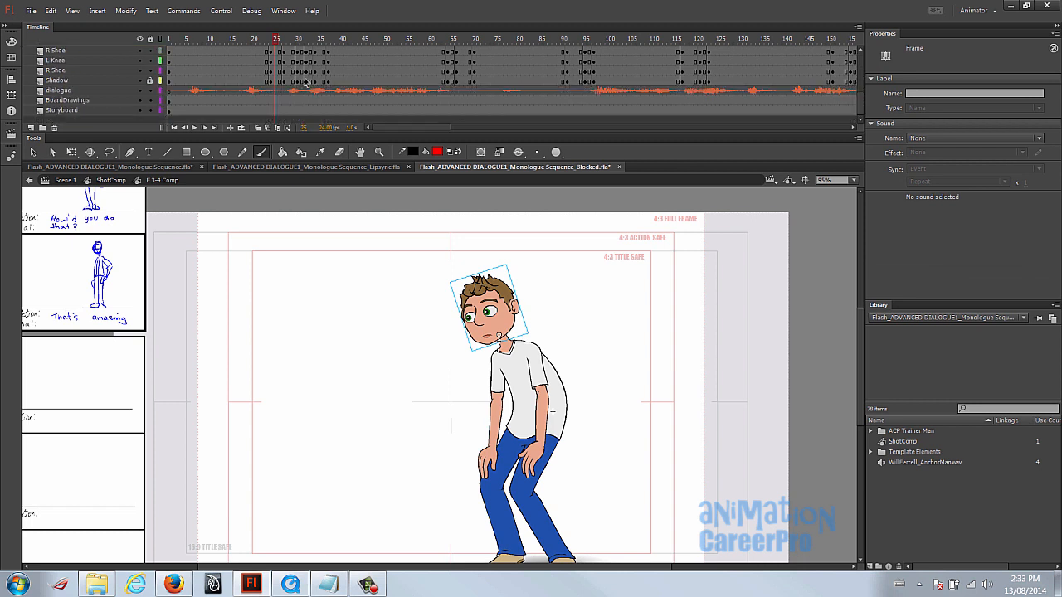
left_click(322, 80, "shift")
right_click(322, 80)
left_click(357, 111)
- Create classic tweens on all character layers between the keyframes from frame 64 to frame 70
scroll(348, 83, "up", 5)
left_click(453, 53)
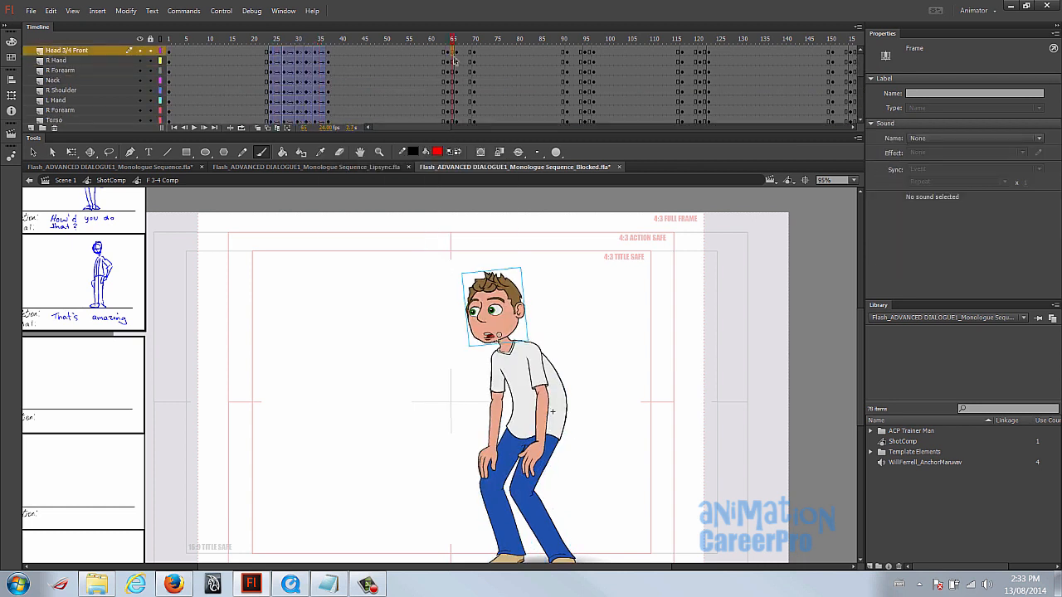
scroll(454, 66, "down", 5)
left_click(467, 81, "shift")
right_click(466, 81)
left_click(492, 114)
- Create classic tweens on all character layers between the keyframes from frame 91 to frame 97
scroll(545, 83, "up", 5)
left_click(577, 51)
left_click(589, 100, "shift")
right_click(586, 103)
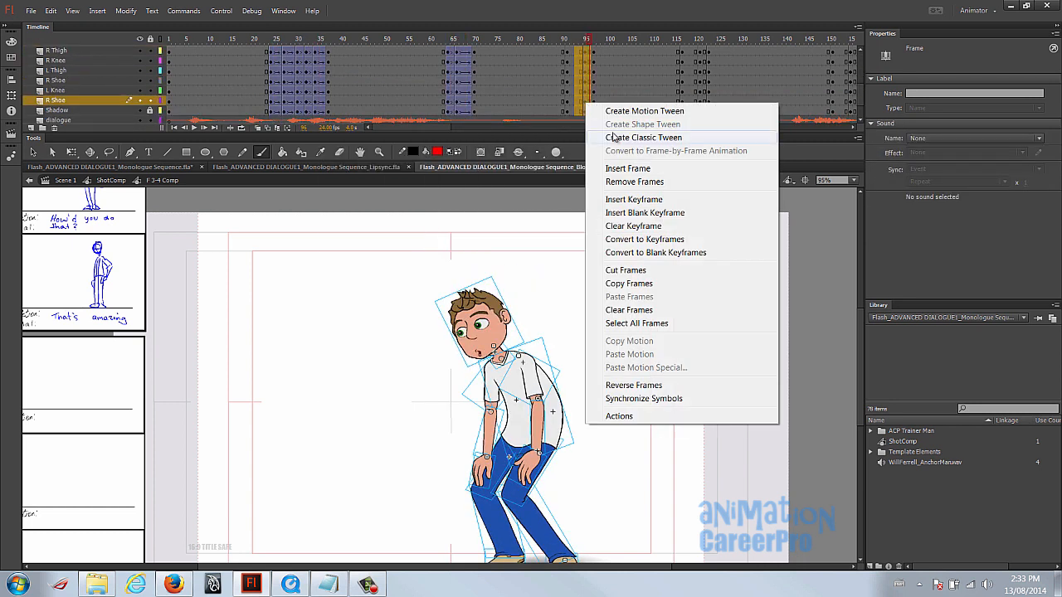
left_click(623, 137)
- Create classic tweens on all character layers between the keyframes from frame 117 to frame 123
scroll(664, 75, "up", 5)
left_click(686, 53)
scroll(693, 66, "down", 5)
left_click(703, 72, "shift")
right_click(701, 76)
left_click(726, 110)
- Create classic tweens on all character layers between the keyframes from frame 151 to frame 157
scroll(464, 83, "right", 5)
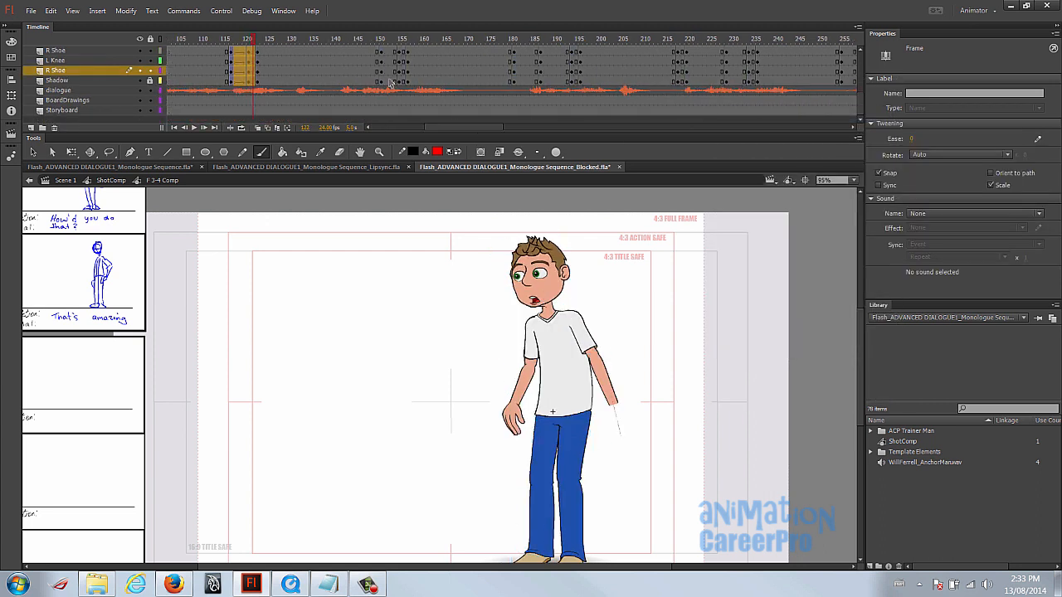
left_click(392, 72)
scroll(394, 66, "up", 5)
left_click(403, 52, "shift")
right_click(401, 51)
left_click(433, 85)
- Create classic tweens on all character layers between the keyframes from frame 181 to frame 196
left_click(526, 51)
scroll(539, 70, "down", 3)
left_click(545, 40)
mouse_move(545, 42)
left_mouse_down()
mouse_move(575, 46)
mouse_move(531, 45)
left_mouse_up()
left_click(523, 52)
scroll(526, 58, "up", 3)
left_click(523, 51)
scroll(531, 66, "down", 5)
left_click(576, 81, "shift")
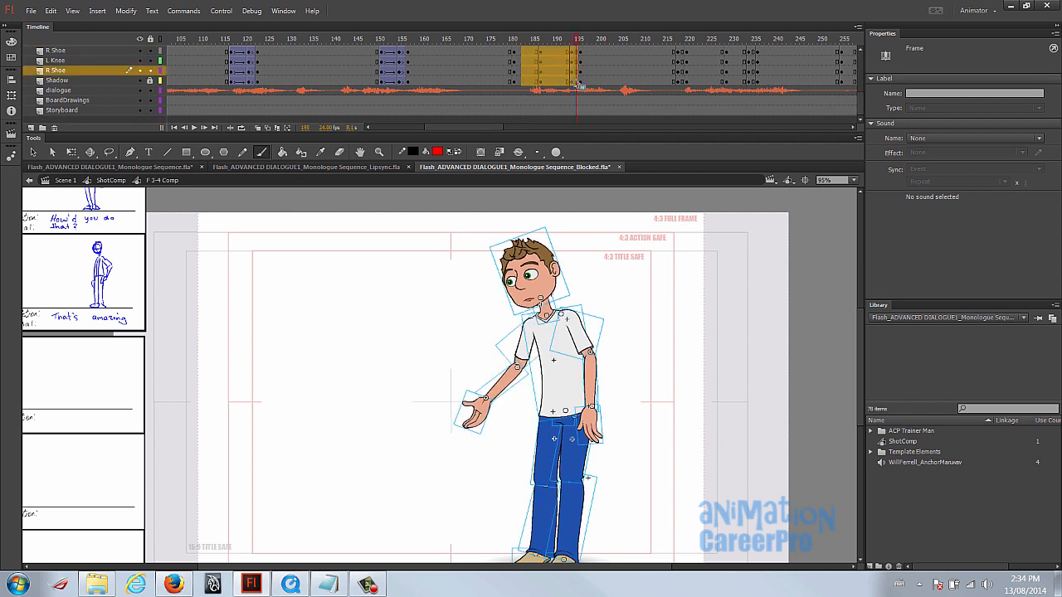
right_click(571, 78)
left_click(604, 112)
- Check the poses up to frame 234 and create classic tweens on all character layers from frame 218 to frame 220
scroll(659, 97, "up", 5)
left_click_drag(682, 40, 750, 42)
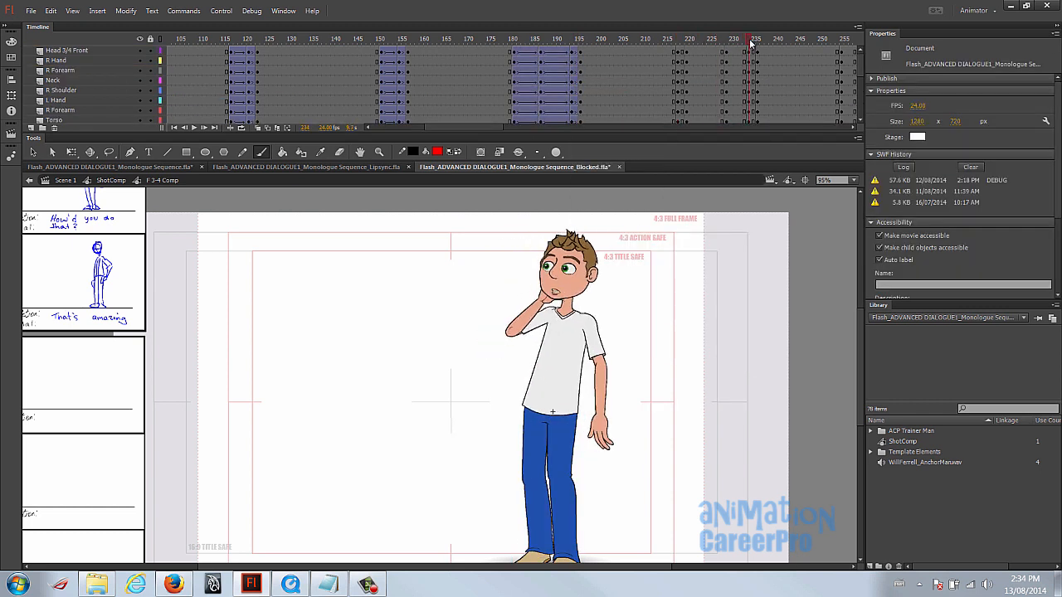
left_click(682, 50)
scroll(684, 60, "down", 5)
left_click(682, 70, "shift")
right_click(682, 73)
left_click(714, 101)
- Create classic tweens on all character layers between the keyframes from frame 229 to frame 236
scroll(714, 84, "up", 5)
left_click(736, 50)
scroll(751, 91, "down", 4)
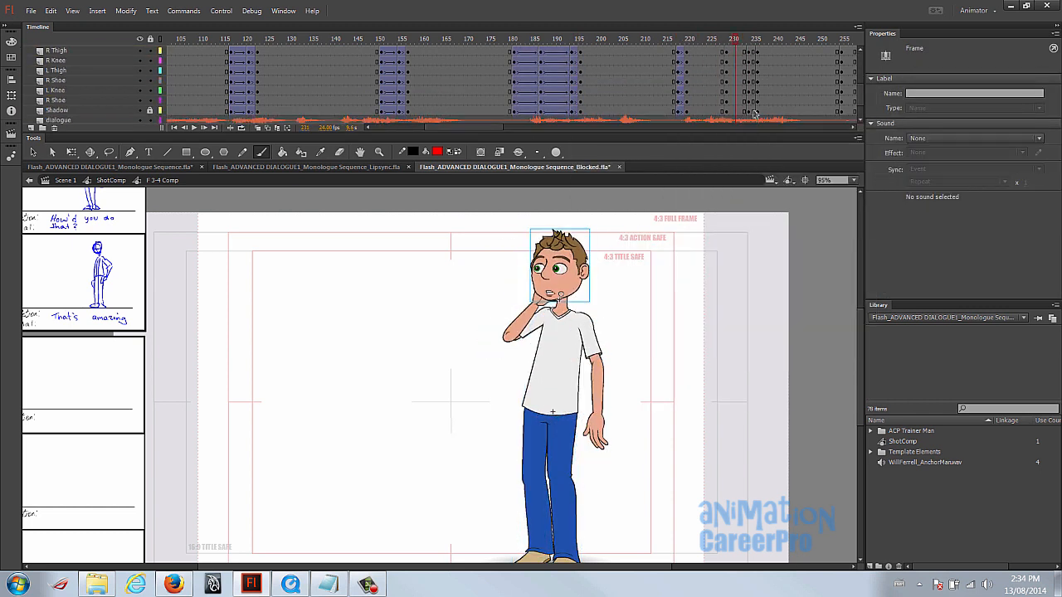
left_click(754, 102, "shift")
right_click(751, 100)
left_click(781, 130)
- Create classic tweens on all character layers between the keyframes from frame 255 to frame 261
left_click_drag(480, 128, 415, 125)
scroll(531, 83, "up", 5)
left_click(537, 51)
scroll(543, 73, "down", 5)
left_click(549, 72, "shift")
right_click(548, 84)
left_click(579, 116)
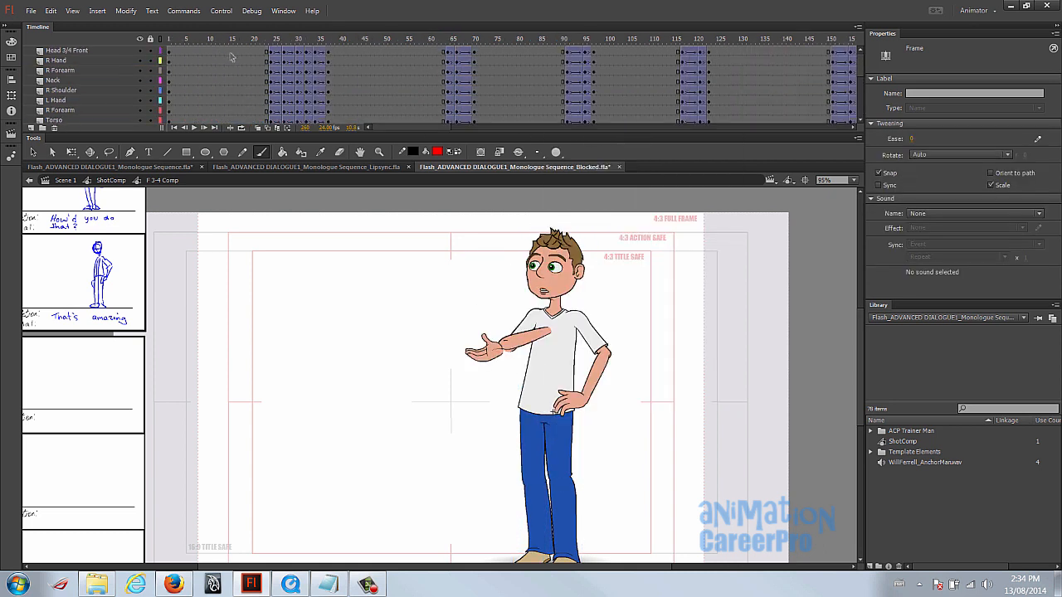
- Play the whole tweened sequence from frame 1 to the end and return the timeline view to the opening frames
left_click(170, 40)
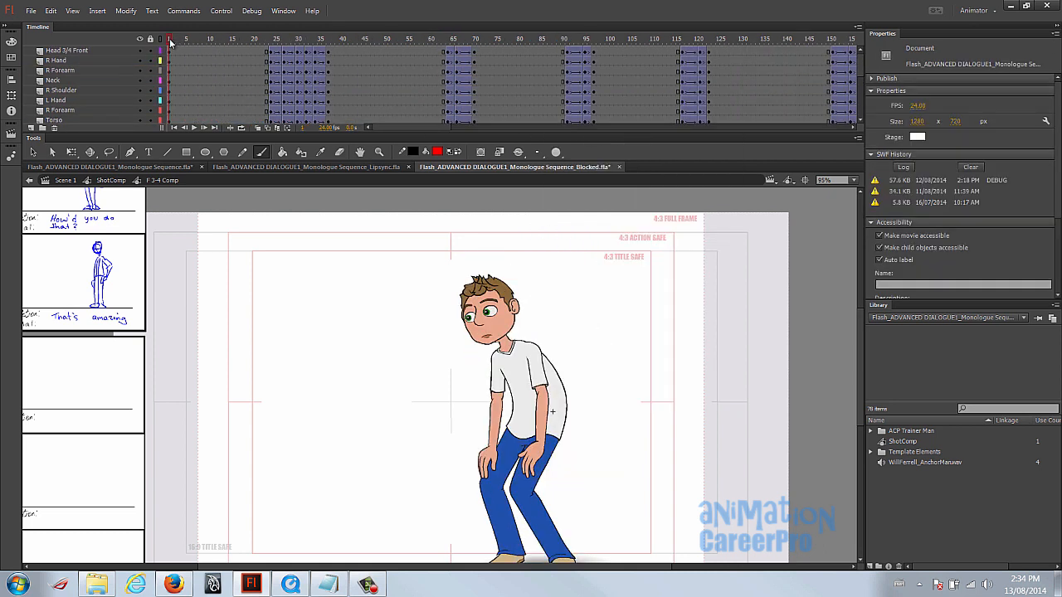
key("Return")
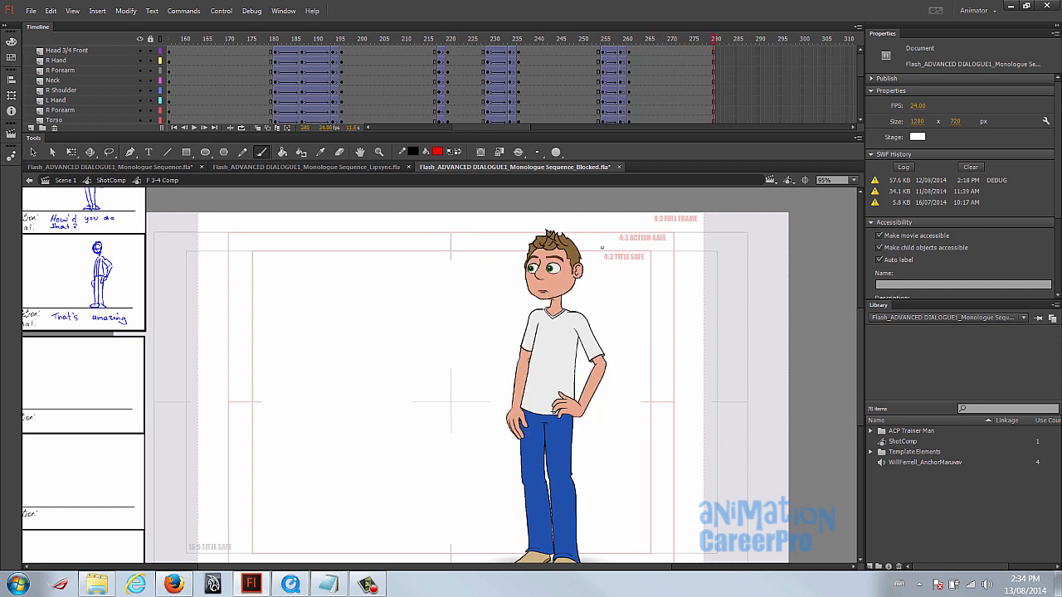
left_click_drag(512, 127, 387, 123)
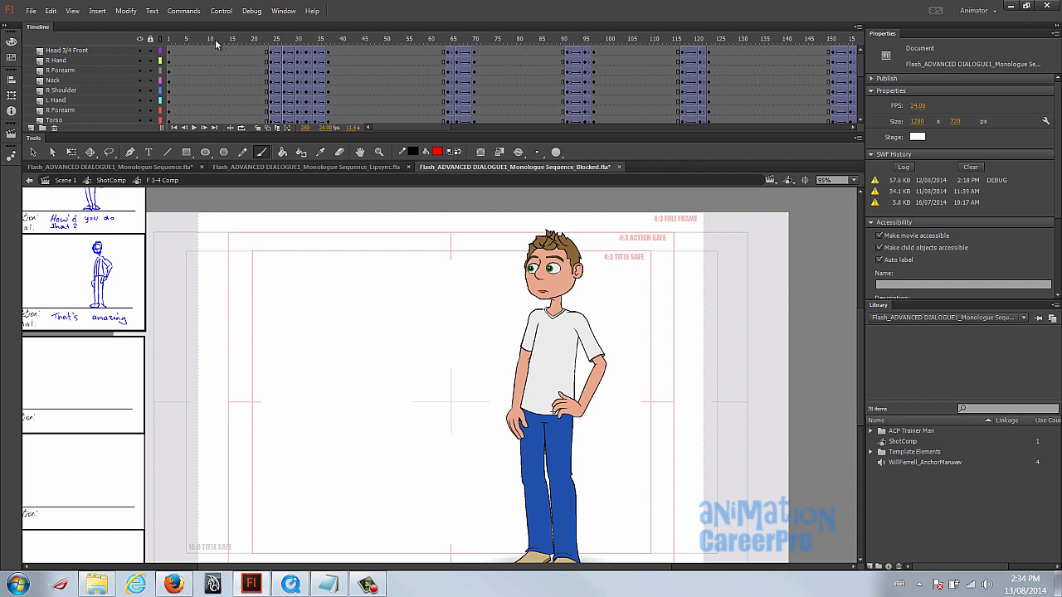
- Replay the opening move repeatedly from between frames 8 and 17 to judge the timing of its first transition
key("v")
left_click(556, 275)
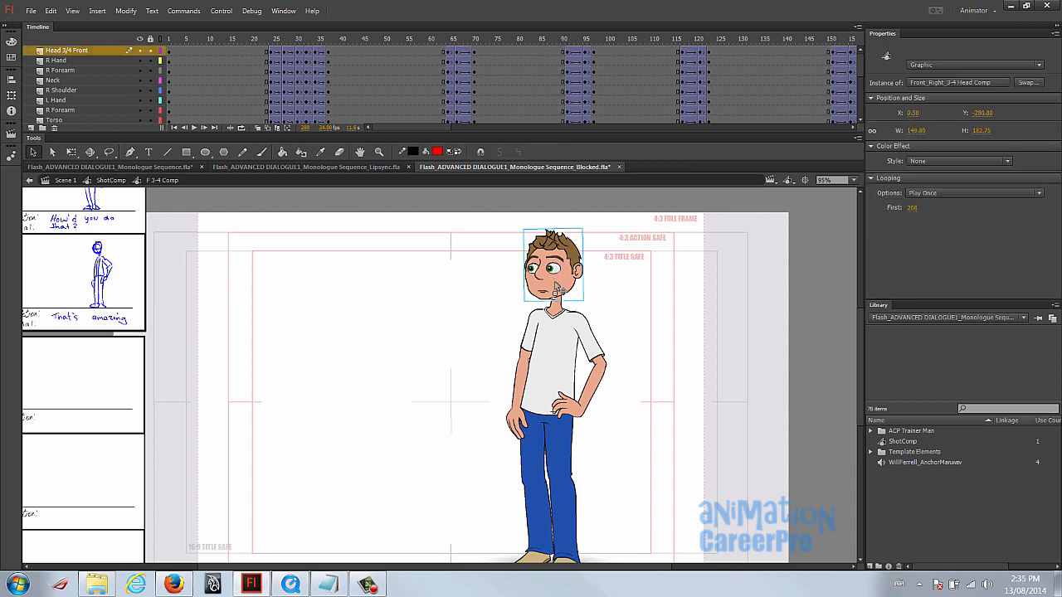
left_click(198, 39)
key("Return")
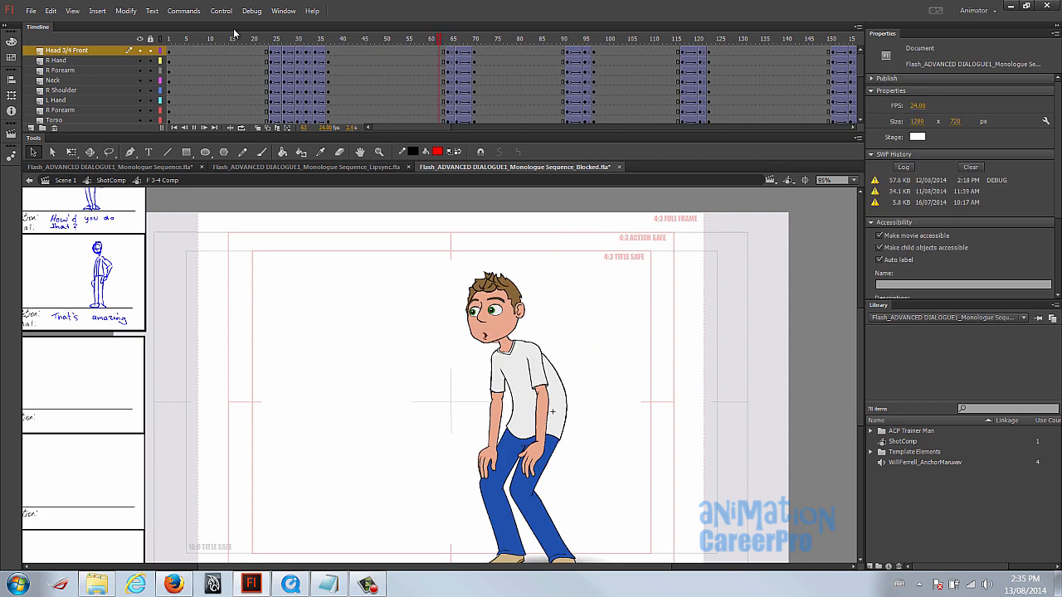
left_click(241, 40)
key("Return")
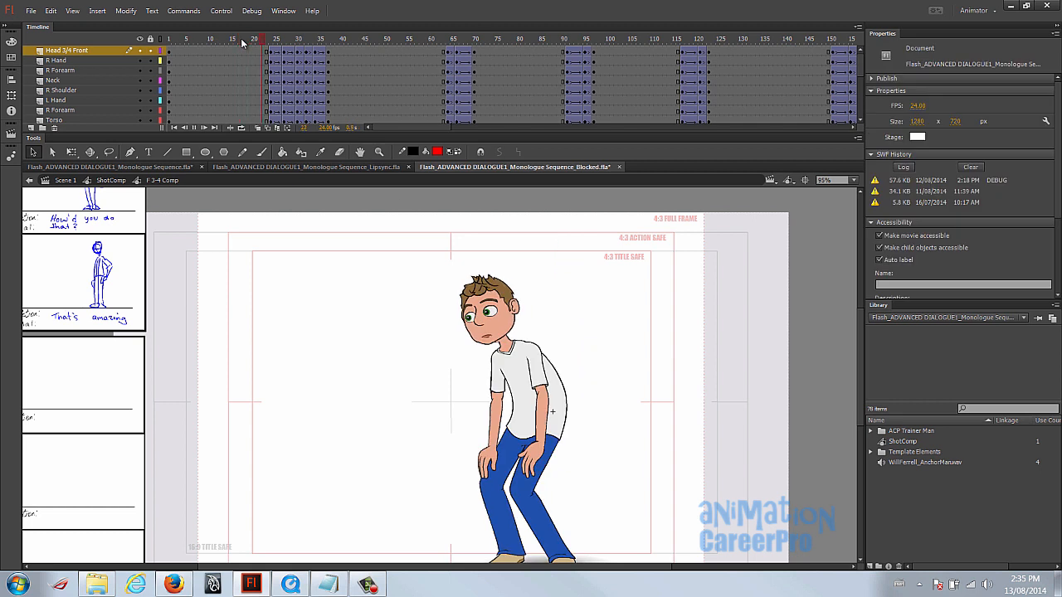
left_click(241, 40)
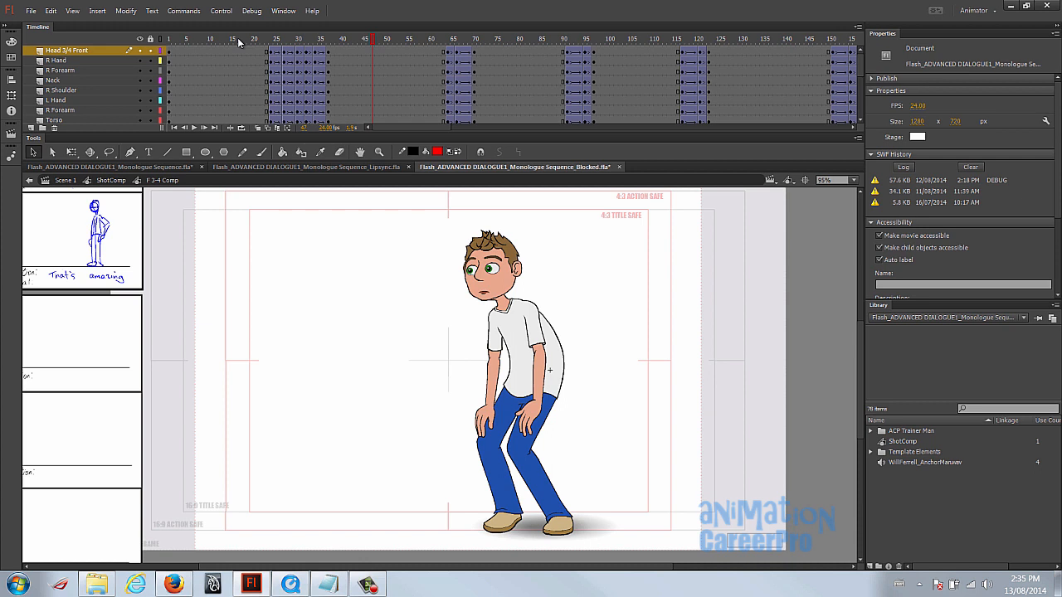
left_click_drag(238, 38, 234, 46)
key("Return")
left_click(228, 40)
key("Return")
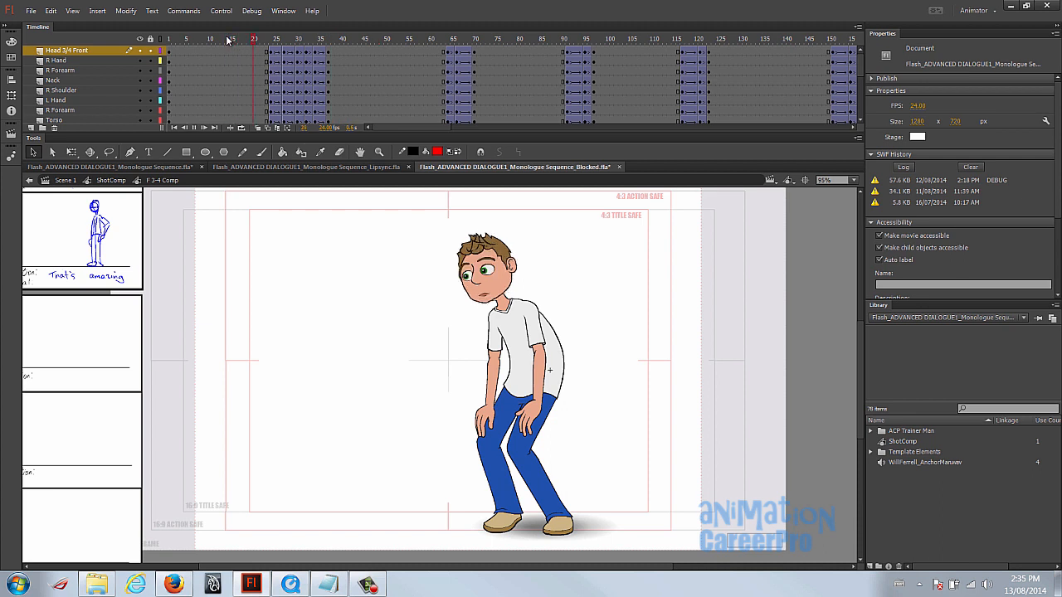
left_click(229, 40)
left_click(252, 40)
left_click(234, 43)
key("Return")
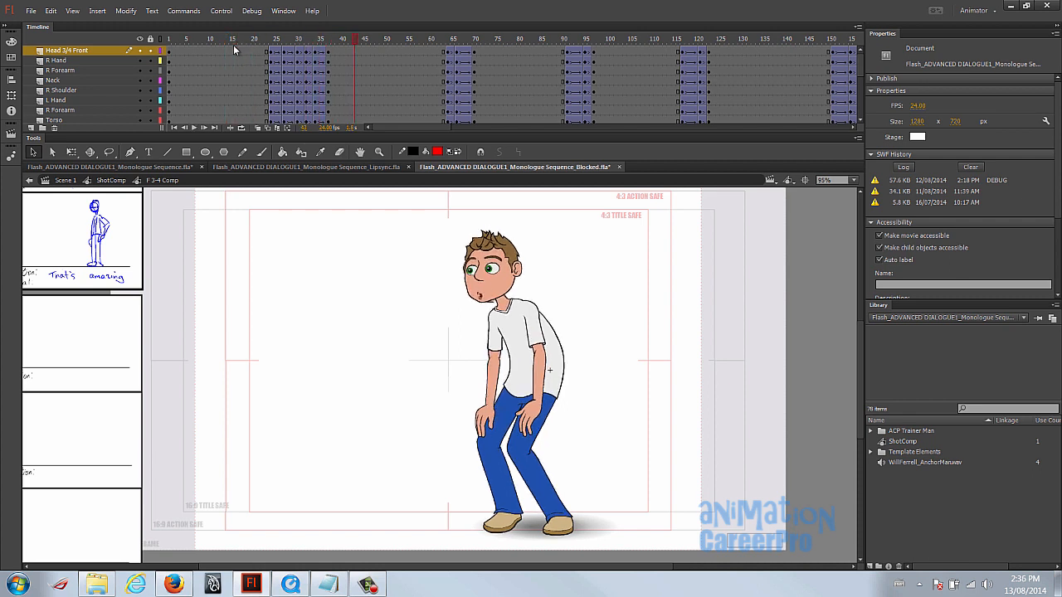
- Move the frame 24 keyframes on all character layers back to frame 22 and scrub through the adjusted move
left_click_drag(242, 41, 285, 40)
left_click(272, 58)
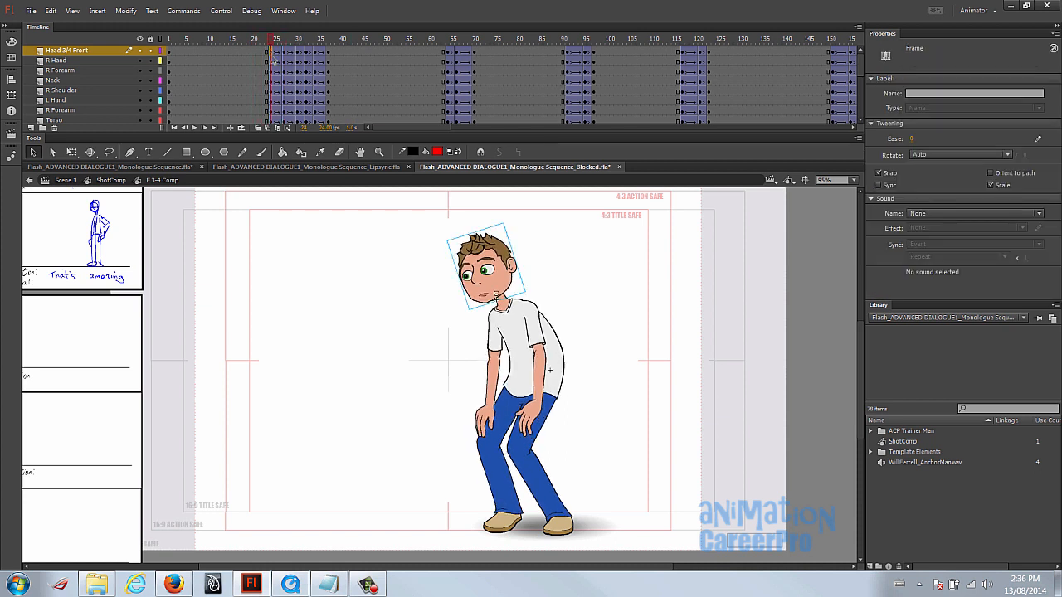
scroll(273, 79, "down", 3)
left_click(271, 103, "shift")
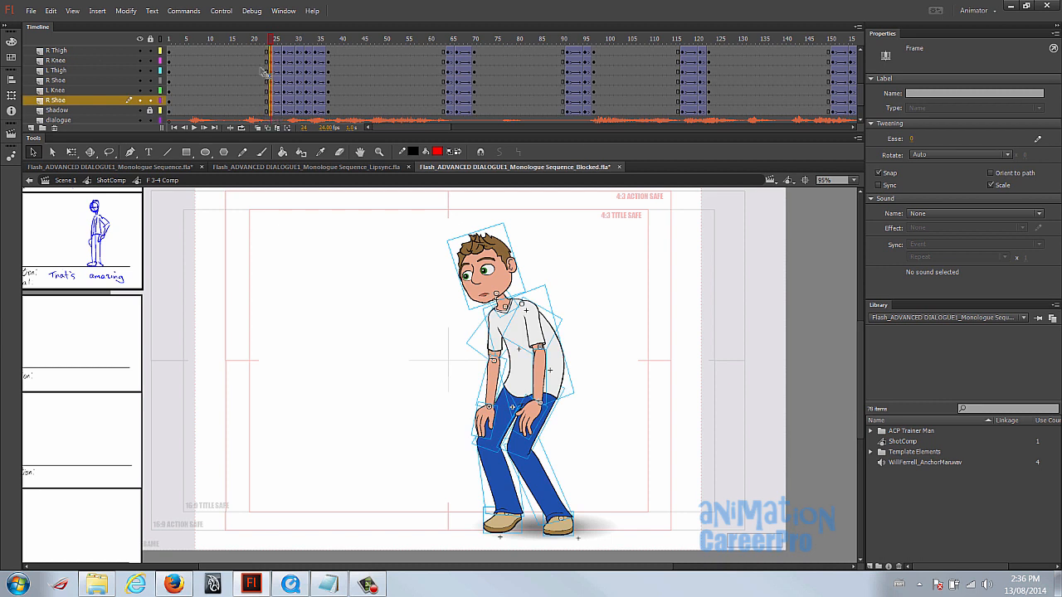
left_click(266, 112)
left_click(267, 39)
left_click_drag(267, 40, 318, 57)
- Select the frame 34 keyframes on all character layers, scrub back to frame 20 and play the move from there
scroll(317, 62, "up", 3)
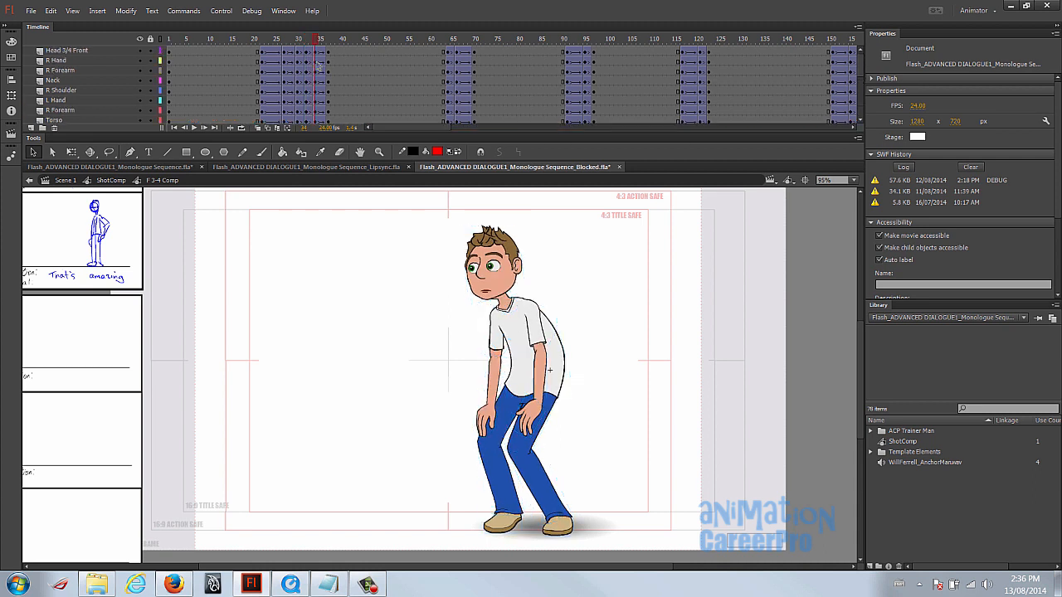
left_click(309, 46)
left_click(316, 45)
left_click(318, 51)
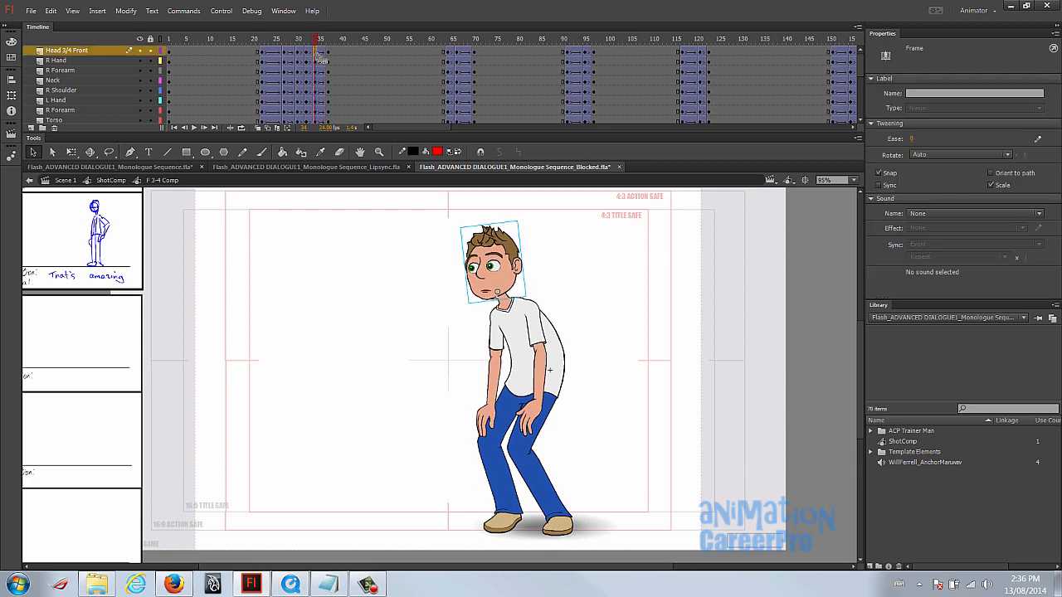
scroll(318, 67, "down", 5)
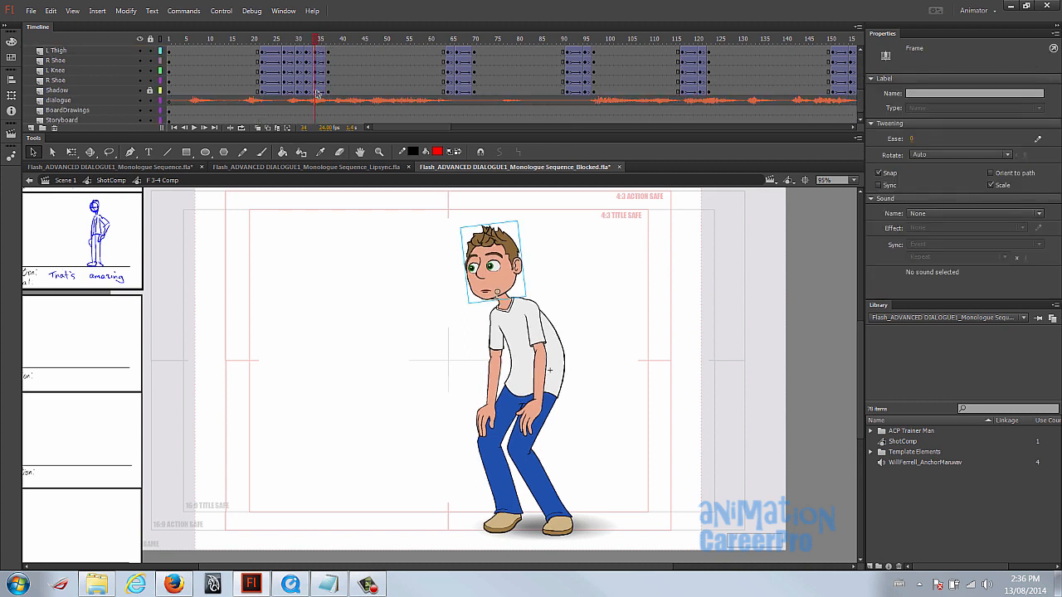
left_click(318, 79, "shift")
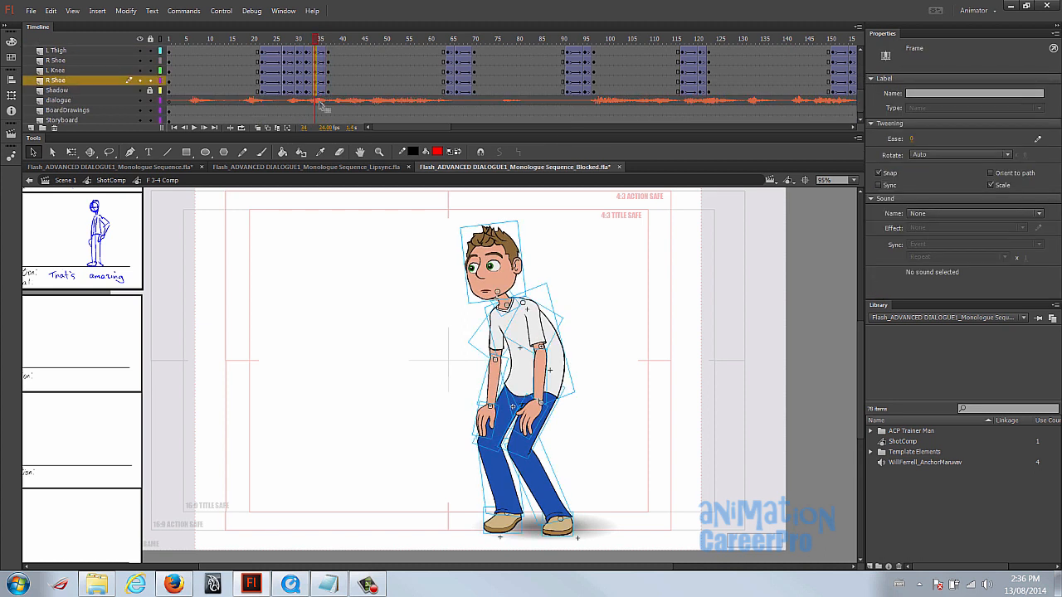
key("comma")
scroll(320, 92, "up", 5)
left_click(305, 41)
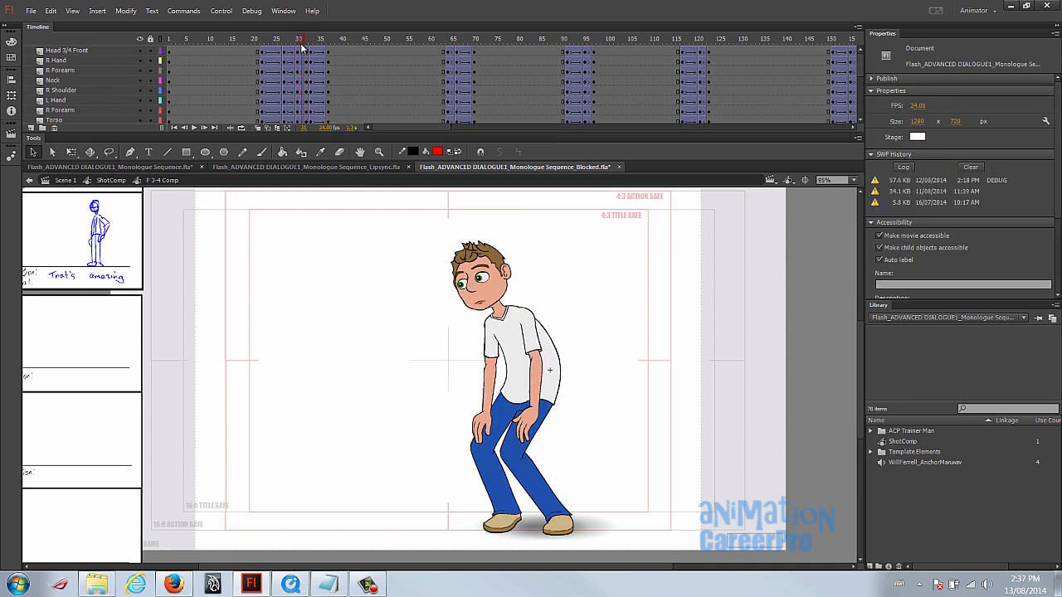
left_click_drag(306, 45, 255, 46)
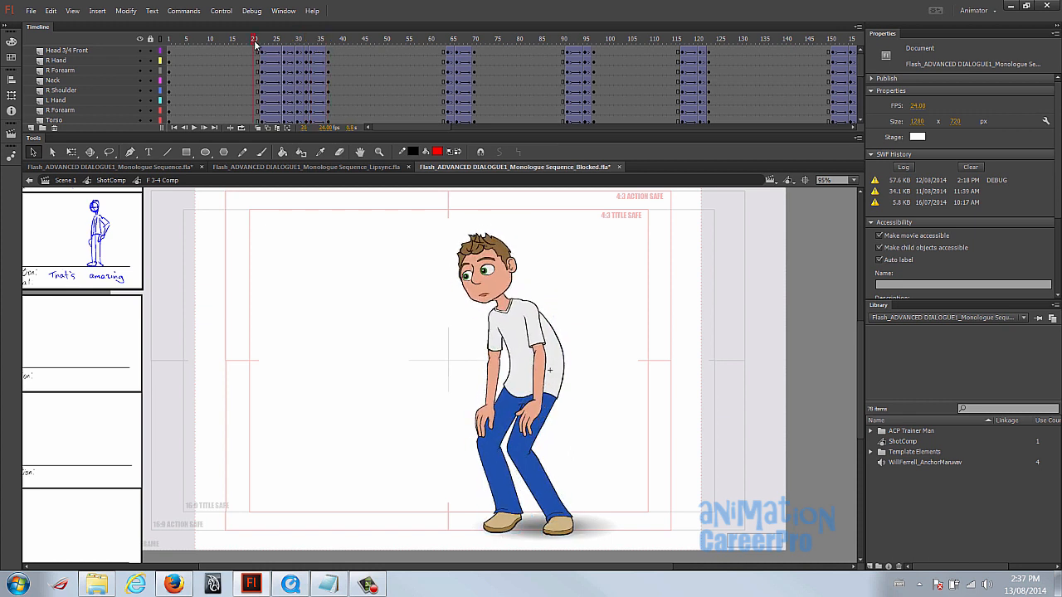
key("Return")
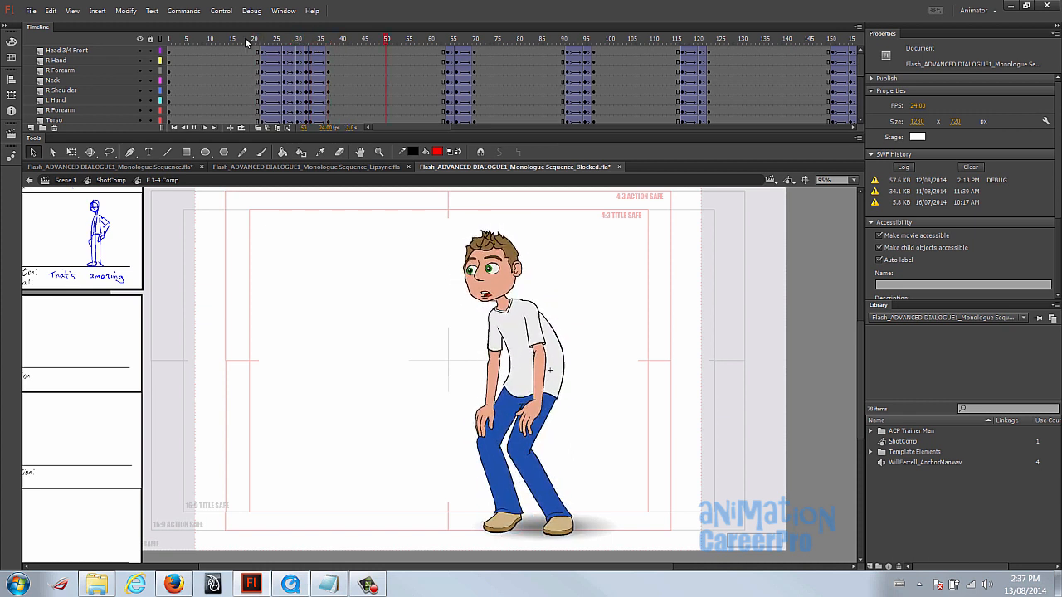
- Replay the opening move from frame 17 and scrub through its settling pose up to frame 37
left_click(244, 41)
scroll(242, 45, "down", 3)
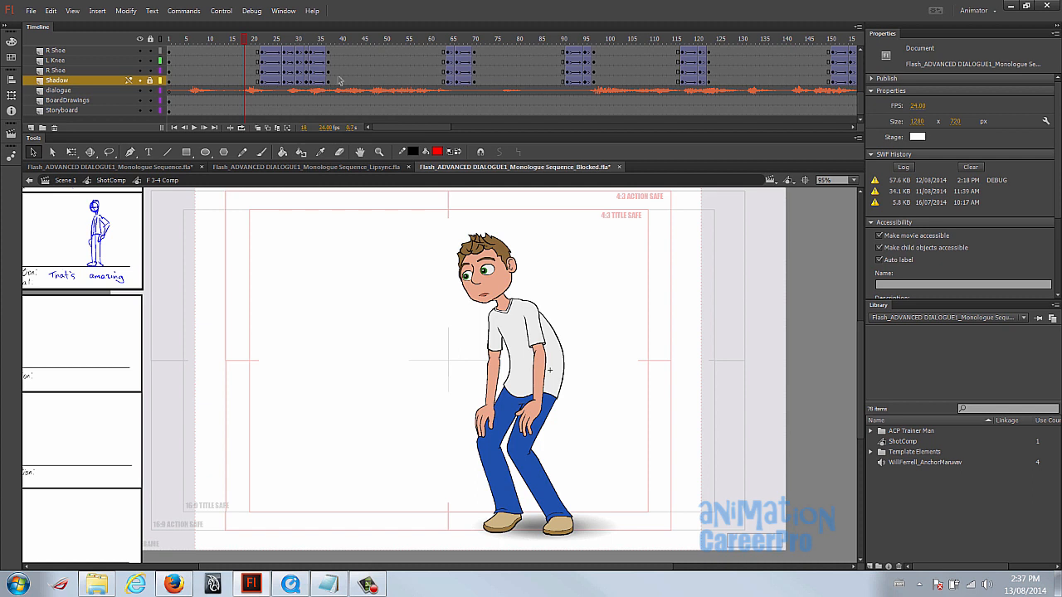
scroll(338, 77, "up", 3)
left_click(320, 51)
left_click(238, 39)
key("Return")
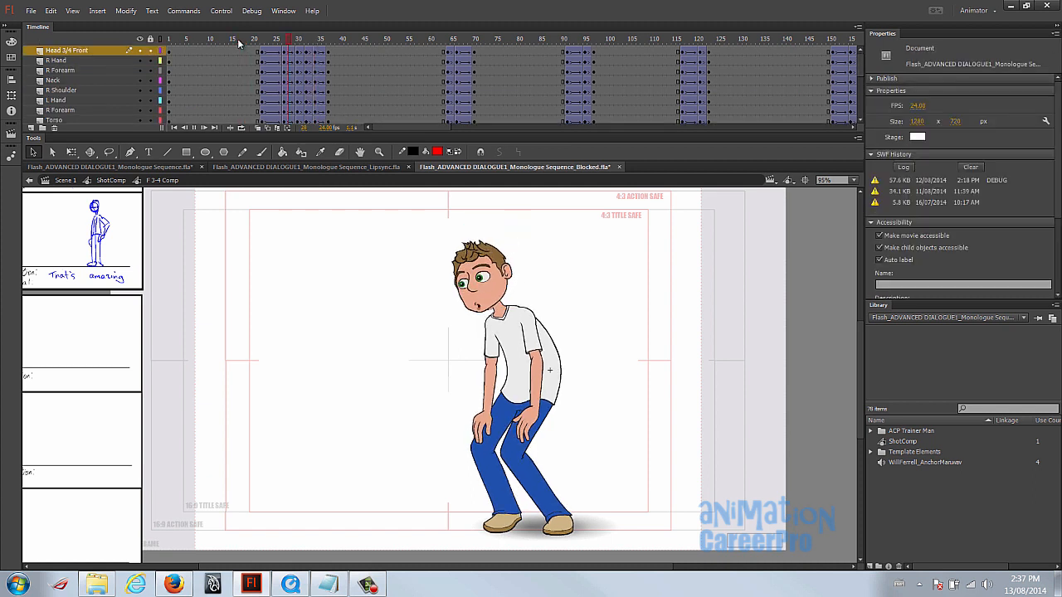
left_click_drag(288, 39, 330, 48)
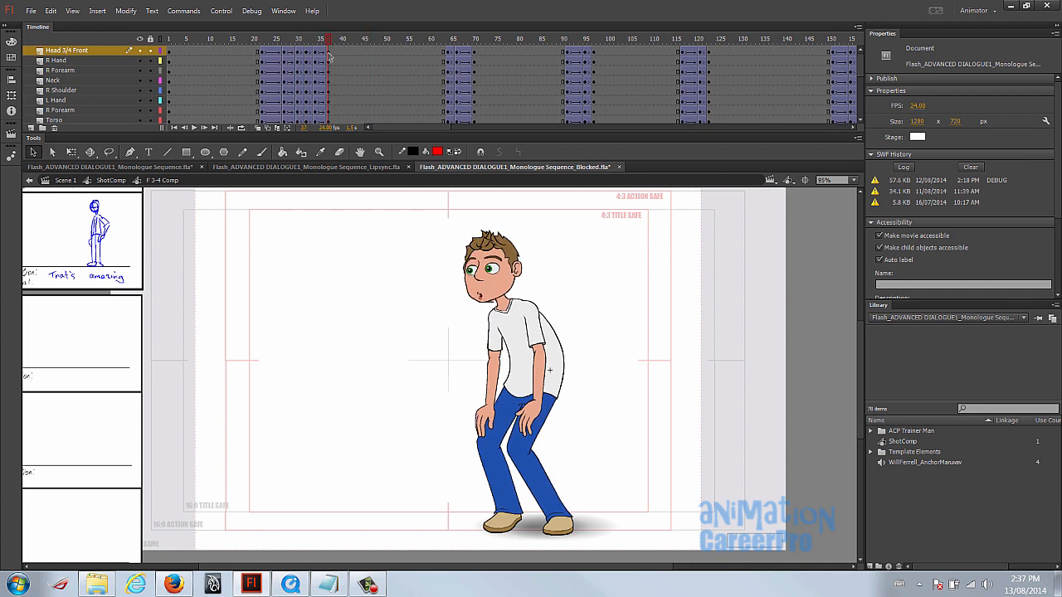
- Move the frame 37 keyframes on all character layers to frame 38 and return the playhead to before the move
left_click(329, 56)
scroll(327, 94, "down", 4)
left_click(329, 107, "shift")
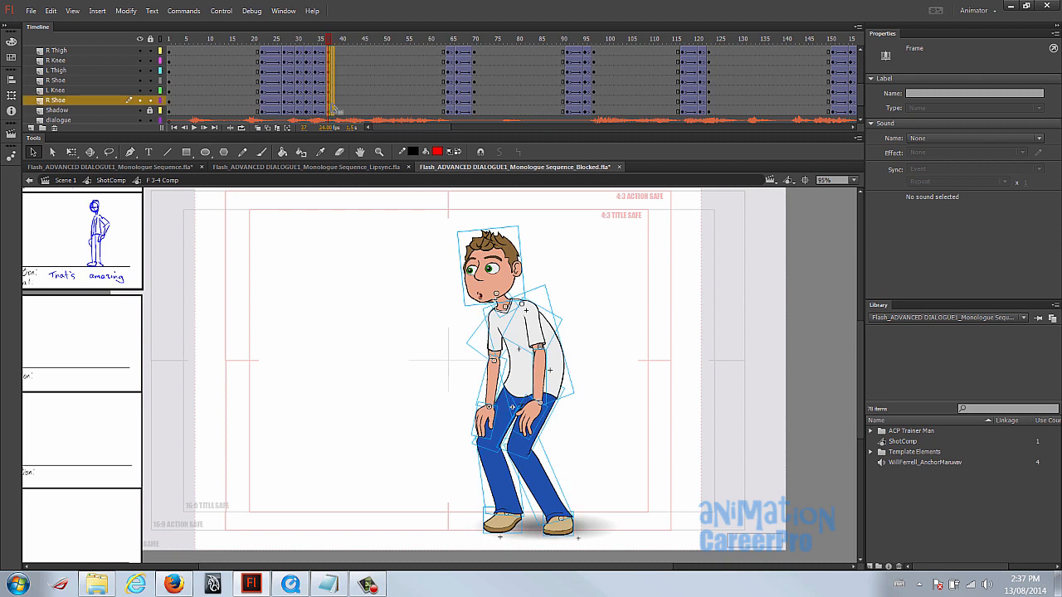
left_click(240, 41)
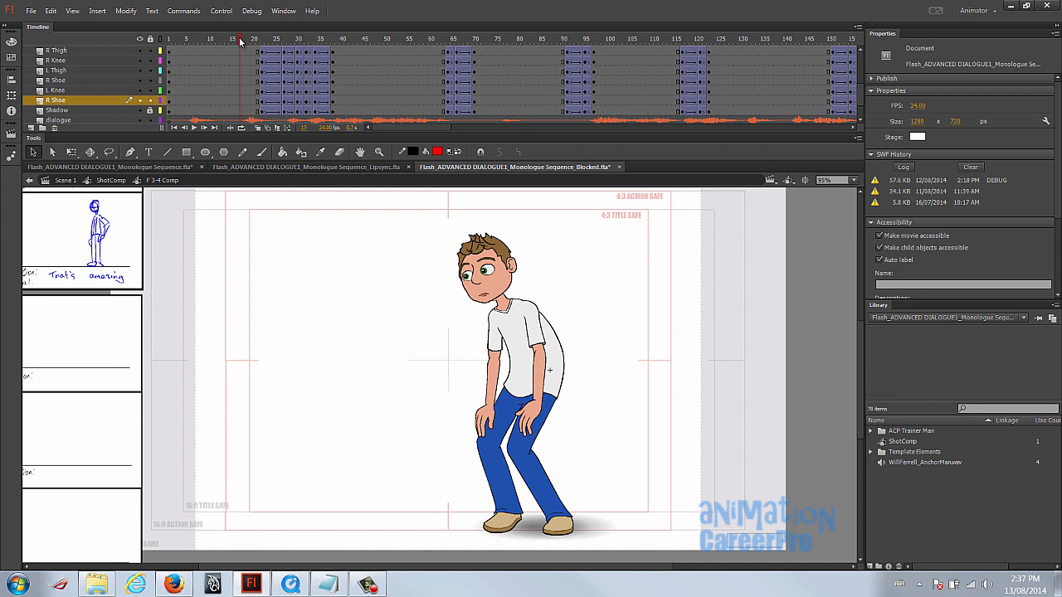
key("comma")
key("comma")
key("comma")
- Give the tweens leading into frame 38 a positive ease-out value on all character layers
left_click(326, 55)
scroll(326, 98, "down", 3)
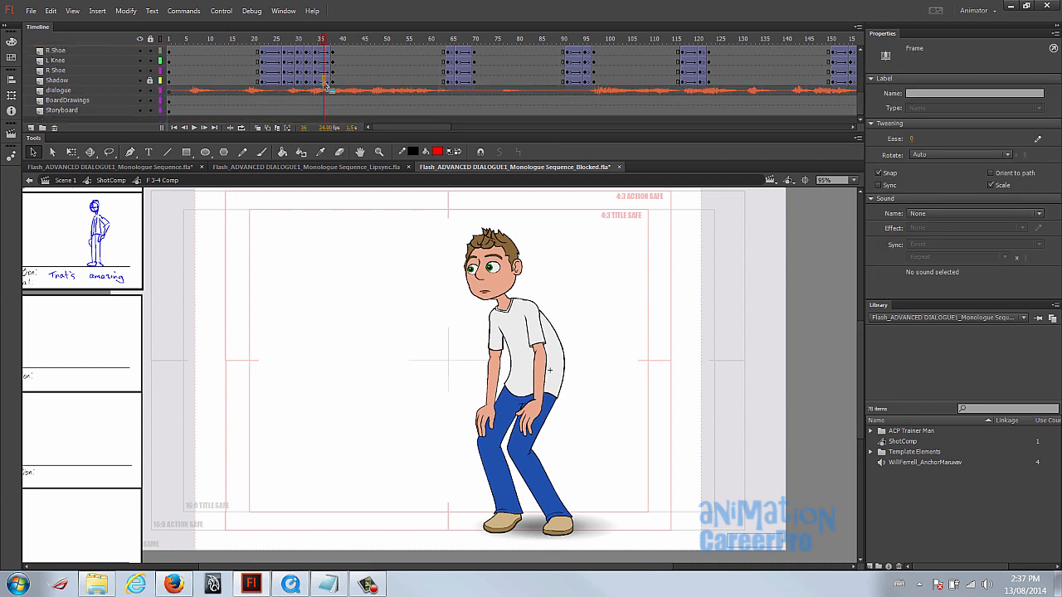
scroll(328, 91, "up", 3)
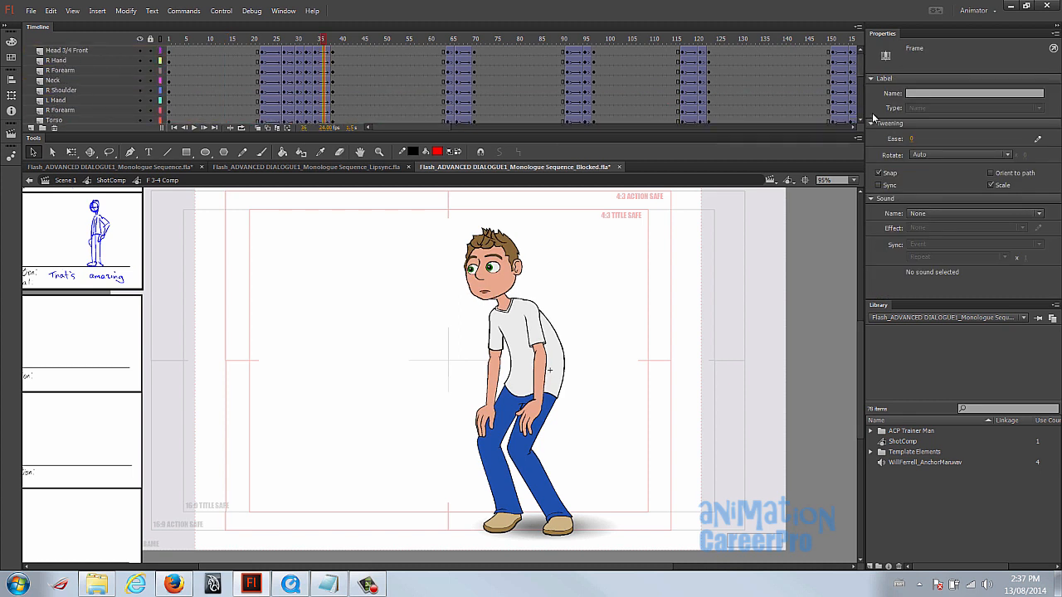
left_click_drag(912, 139, 992, 139)
- Set the ease to -100 on the tweens starting at frame 22 across all layers down to Shadow and replay the move
left_click_drag(323, 39, 272, 53)
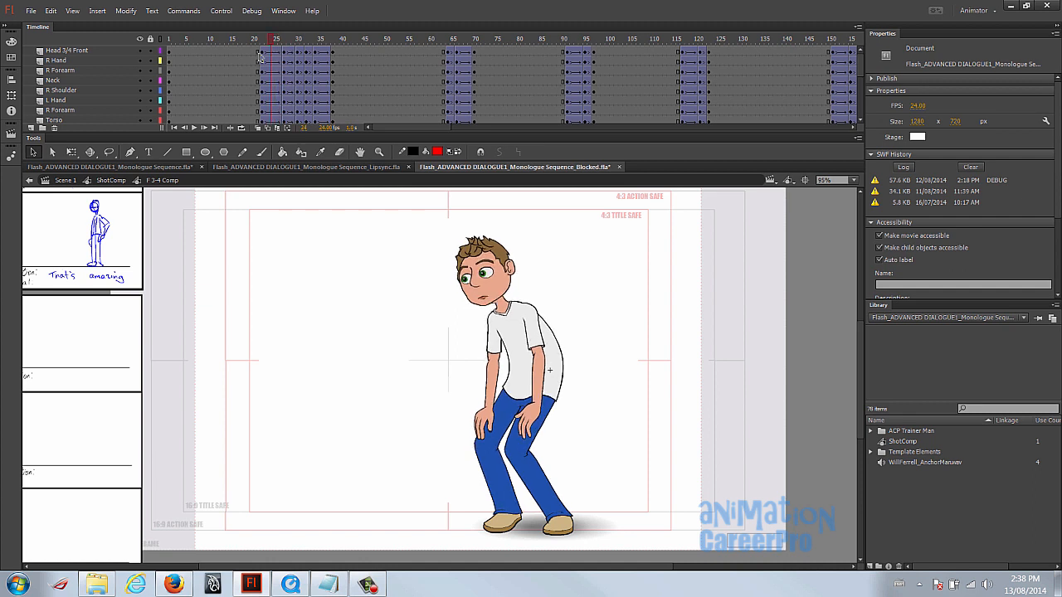
left_click(272, 53)
scroll(274, 67, "down", 4)
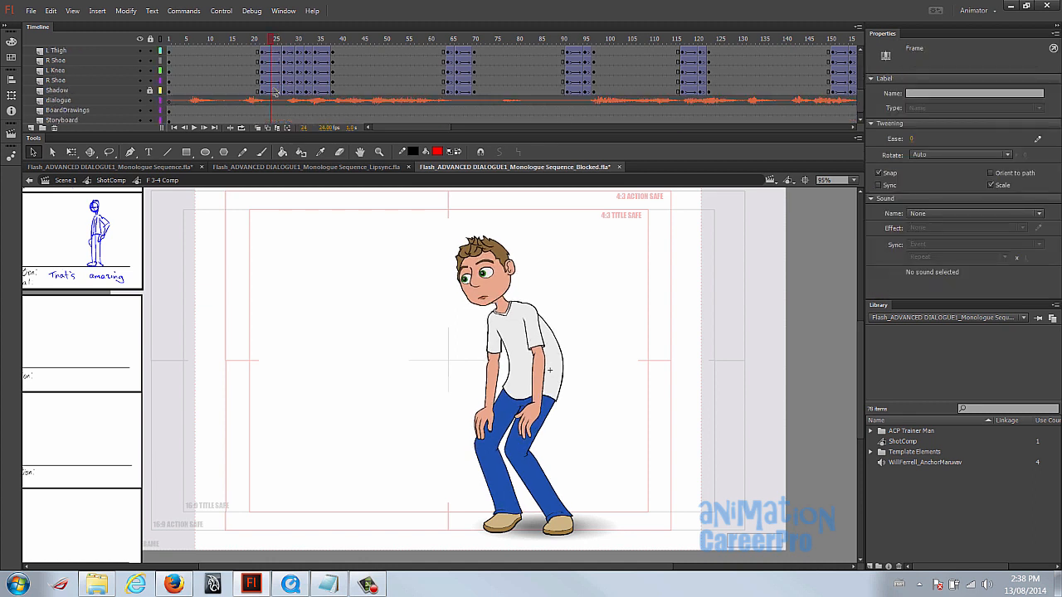
left_click(272, 90, "shift")
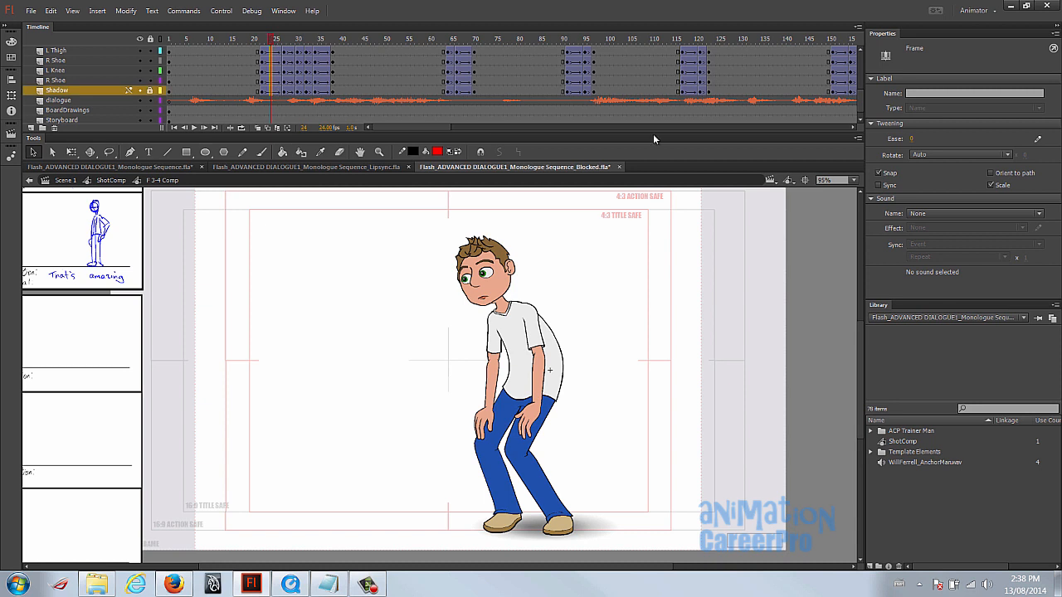
left_click_drag(914, 138, 756, 142)
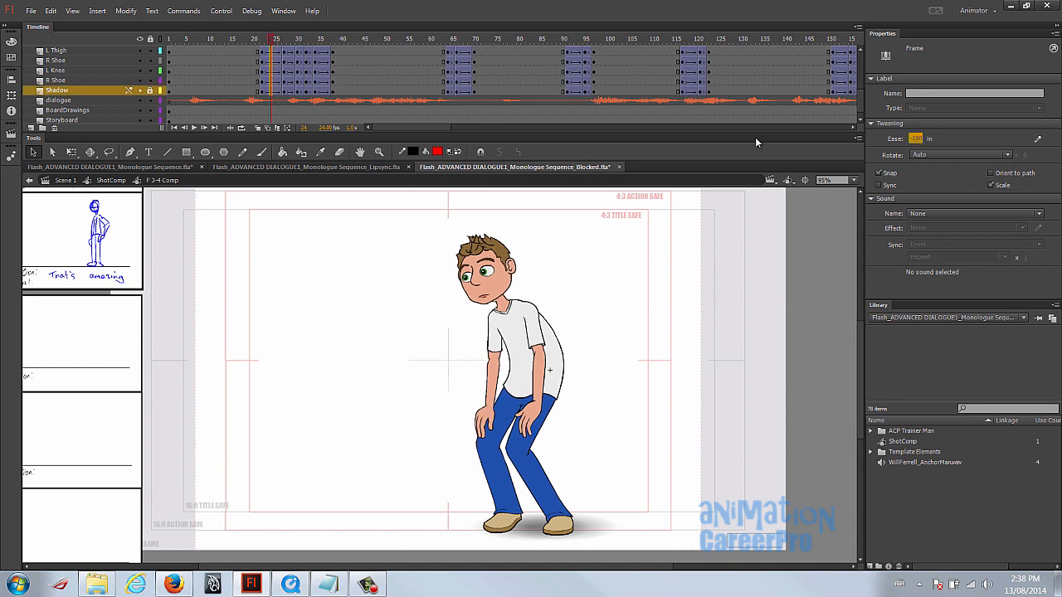
left_click(263, 40)
left_click_drag(263, 40, 221, 49)
key("Return")
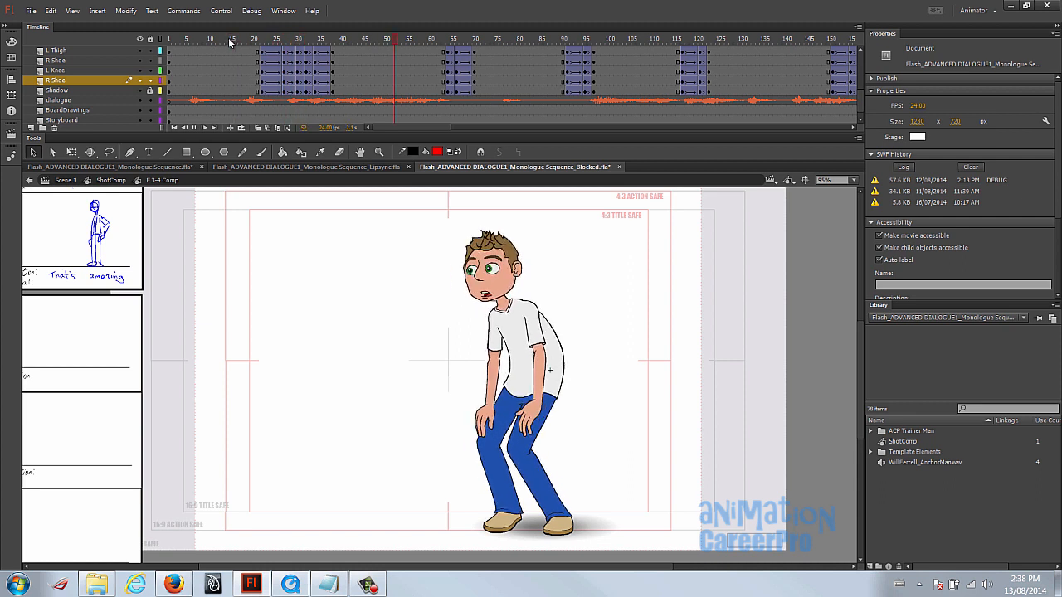
- Examine the head and neck joint close up while stepping back from frame 33 to frame 26
left_click(312, 41)
key("z")
left_click(495, 301)
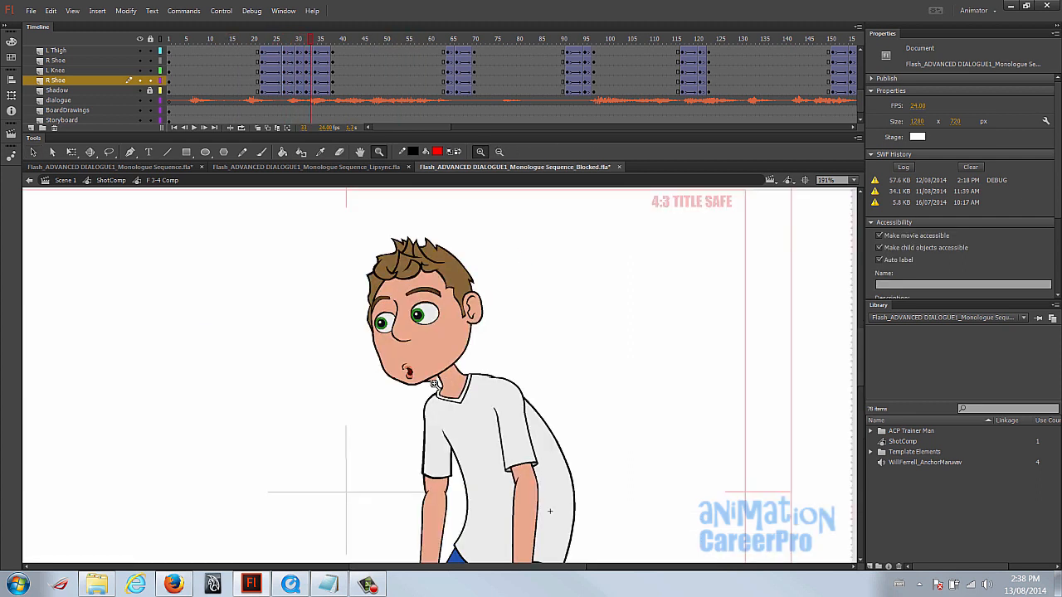
key("v")
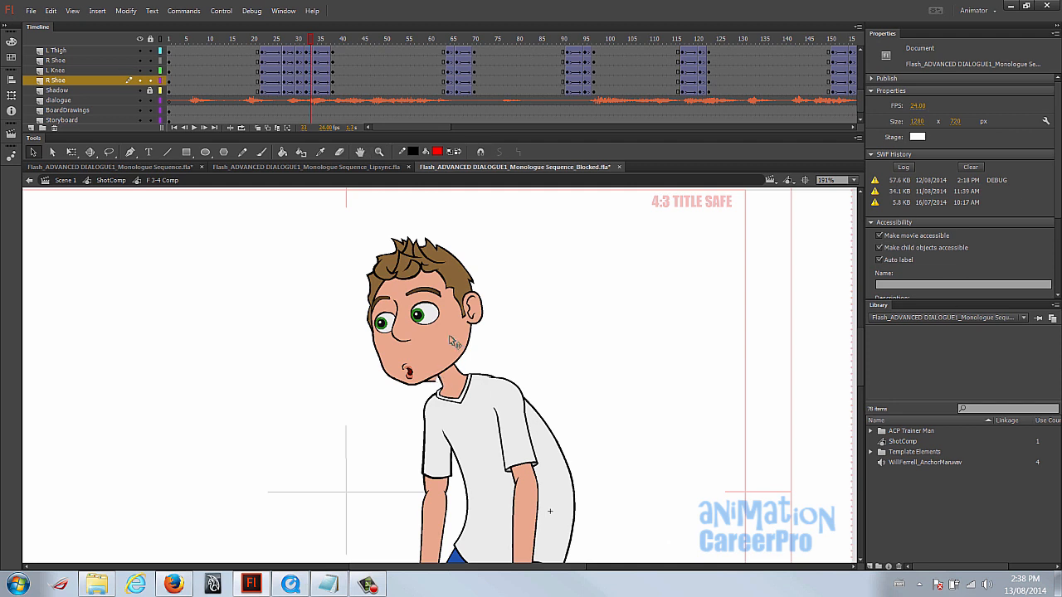
key("comma")
key("comma")
key("comma")
scroll(325, 96, "up", 3)
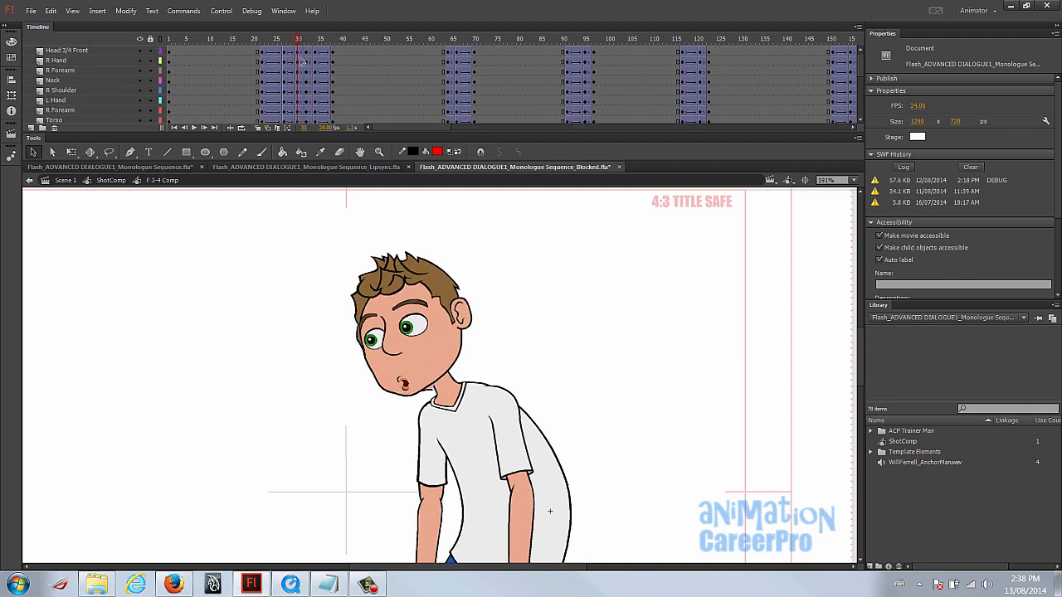
mouse_move(292, 41)
left_mouse_down()
mouse_move(271, 50)
mouse_move(281, 48)
left_mouse_up()
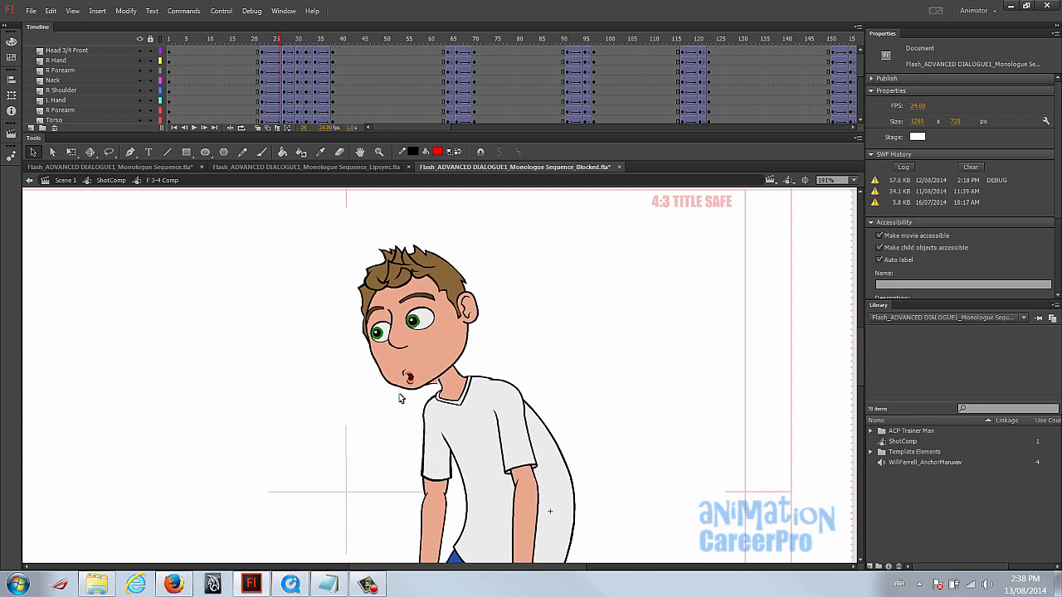
- Nudge the head slightly on its keyframes at frames 27 and 30 to refine its fit with the neck
left_click(266, 42)
left_click_drag(265, 41, 285, 46)
left_click(422, 362)
left_click_drag(431, 368, 433, 368)
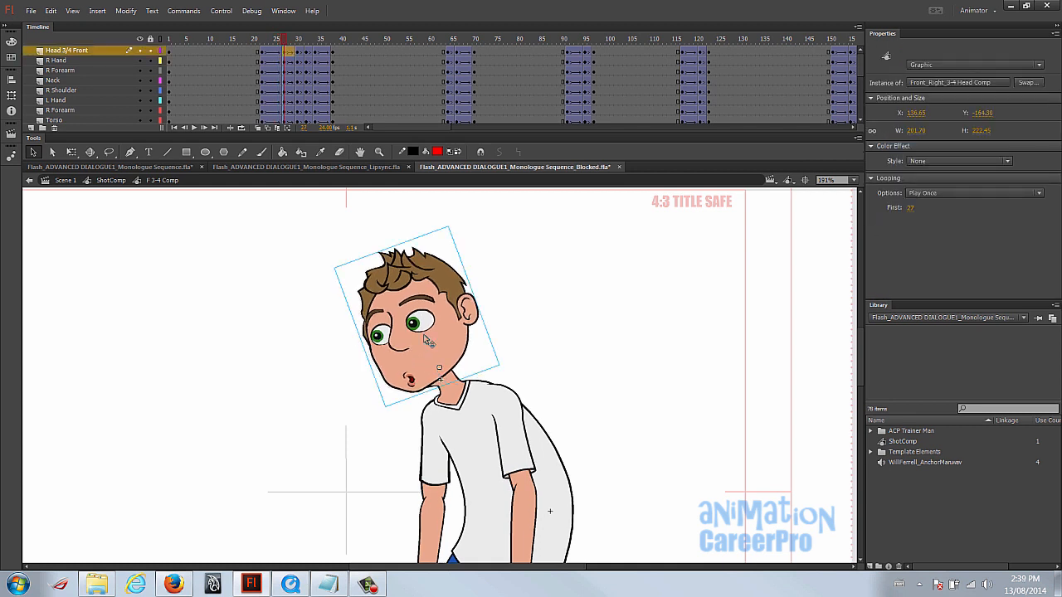
left_click(298, 42)
left_click(436, 368)
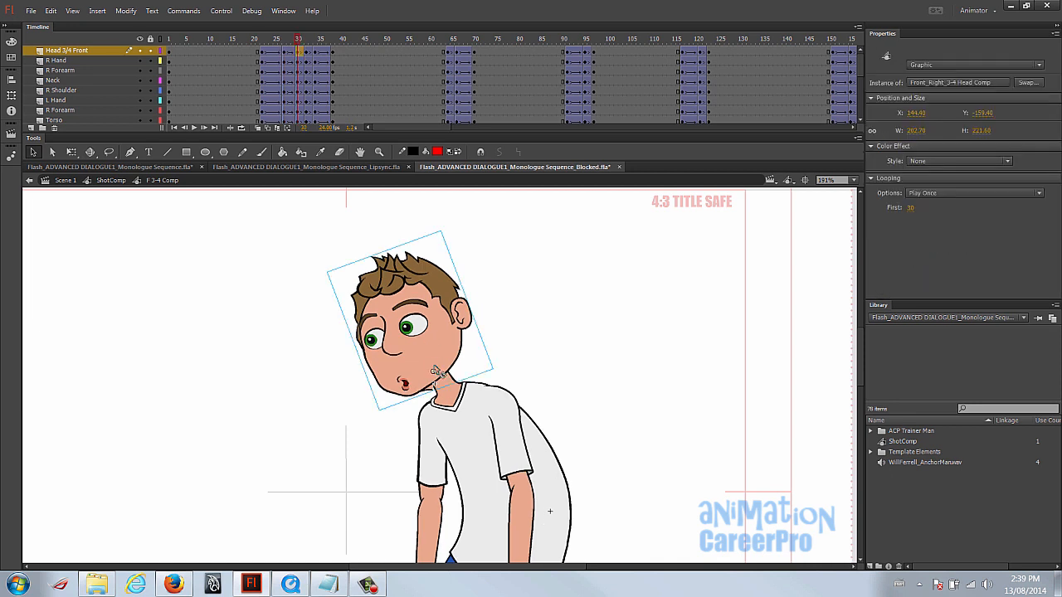
left_click_drag(433, 362, 435, 360)
- Shift the head slightly forward to the right at frame 33 on the Head 3/4 Front layer
left_click_drag(275, 38, 312, 56)
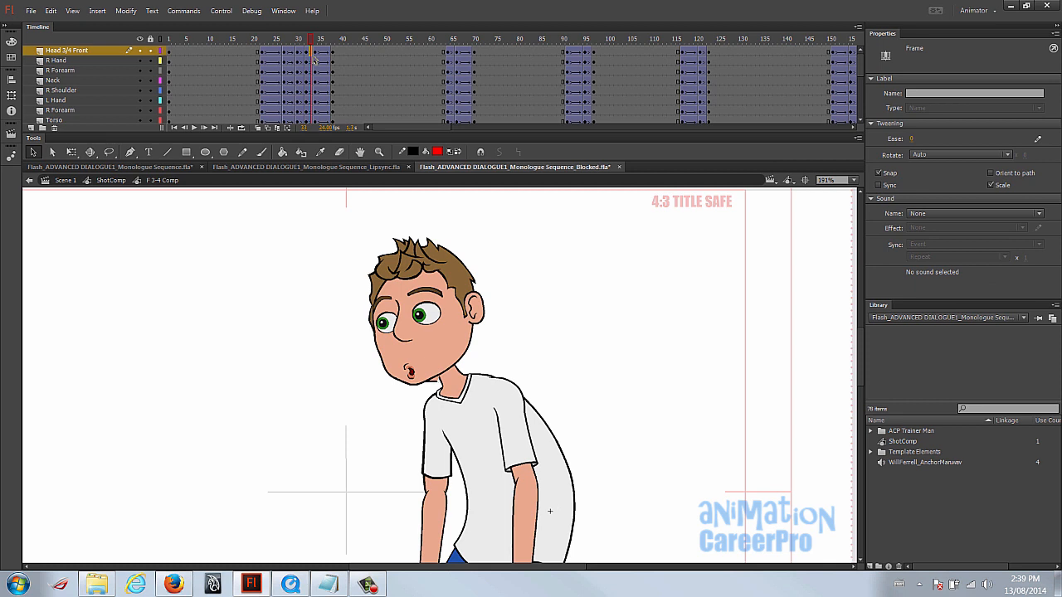
left_click(433, 343)
left_click_drag(432, 343, 436, 343)
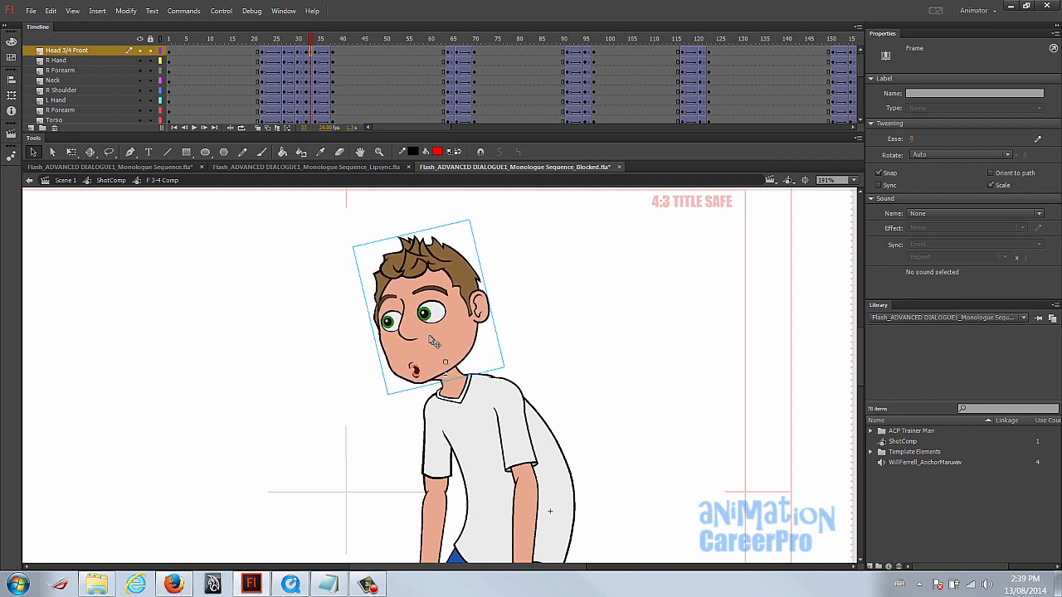
- Add a keyframe at frame 25 on the Head 3/4 Front layer and scrub the move between frames 22 and 34
left_click(313, 40)
left_click_drag(314, 40, 277, 39)
left_click(277, 50)
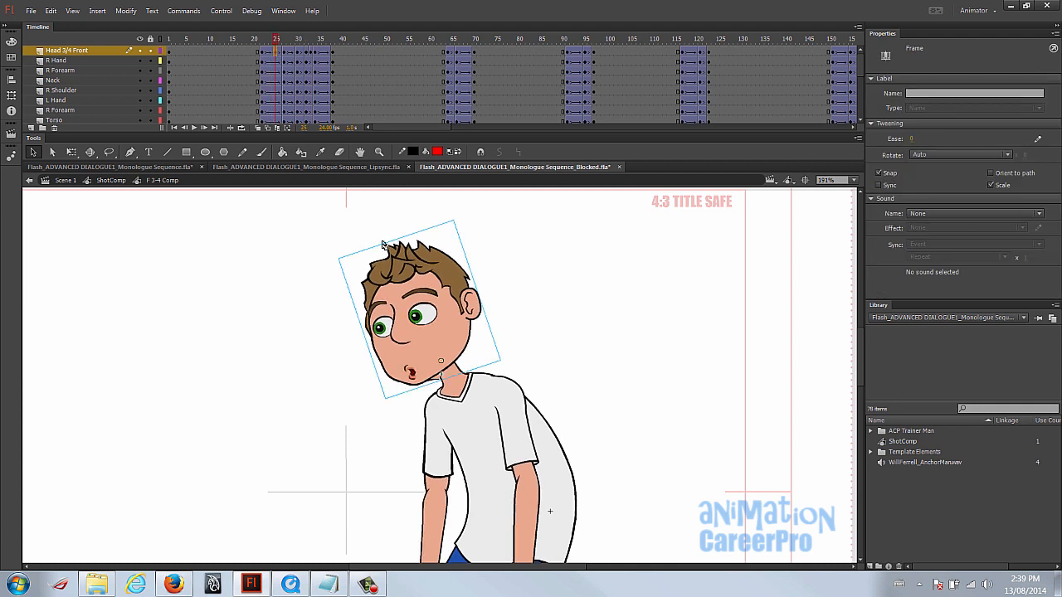
left_click_drag(276, 40, 268, 56)
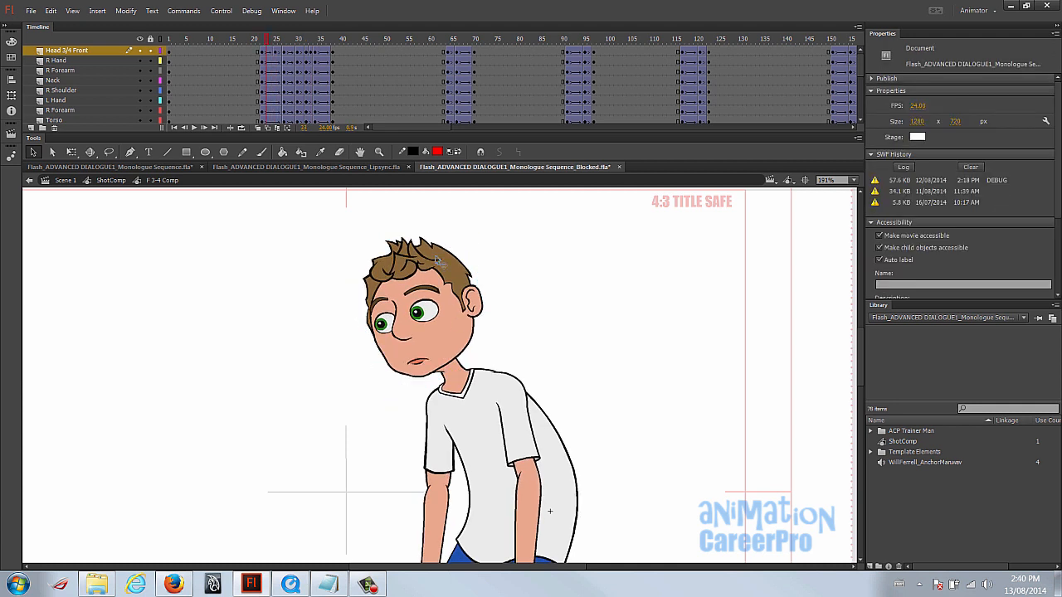
left_click(259, 40)
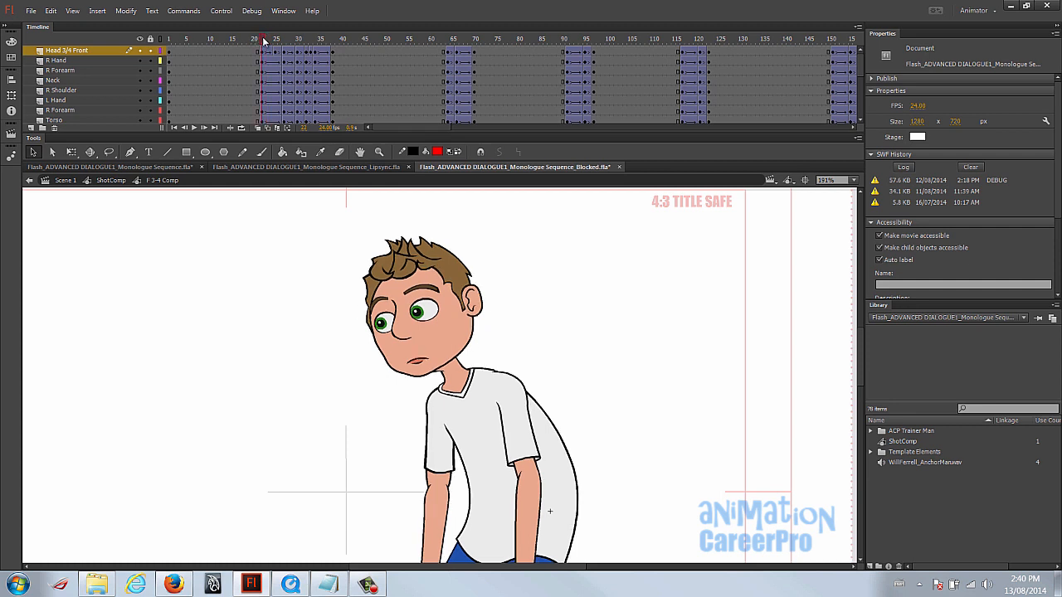
left_click_drag(264, 40, 319, 49)
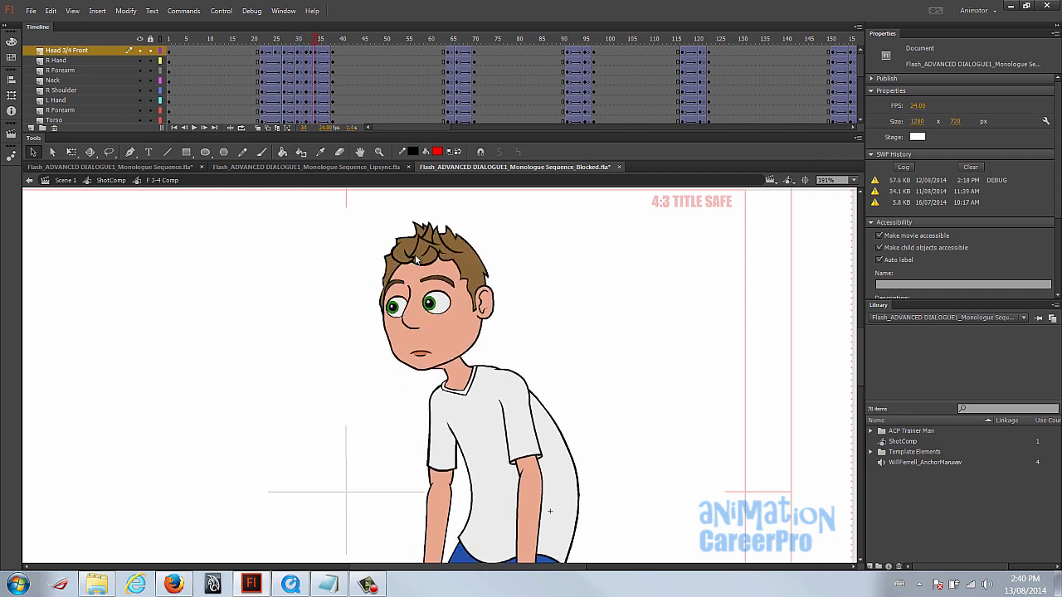
- Rotate the head slightly more upright at frame 33 with Free Transform and check the following frame
left_click(313, 51)
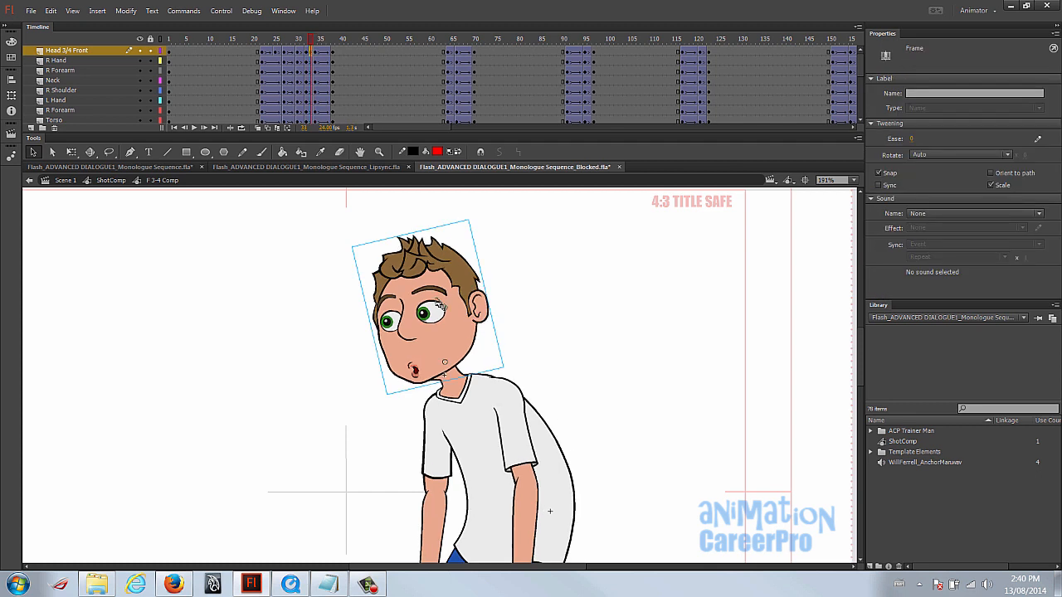
left_click(444, 303)
key("q")
left_click_drag(471, 220, 500, 215)
key(".")
- Move the frame 38 keyframe on the Head 3/4 Front layer to frame 42 and replay the move
mouse_move(319, 40)
left_mouse_down()
mouse_move(351, 56)
mouse_move(335, 41)
mouse_move(347, 42)
mouse_move(336, 46)
left_mouse_up()
left_click(333, 52)
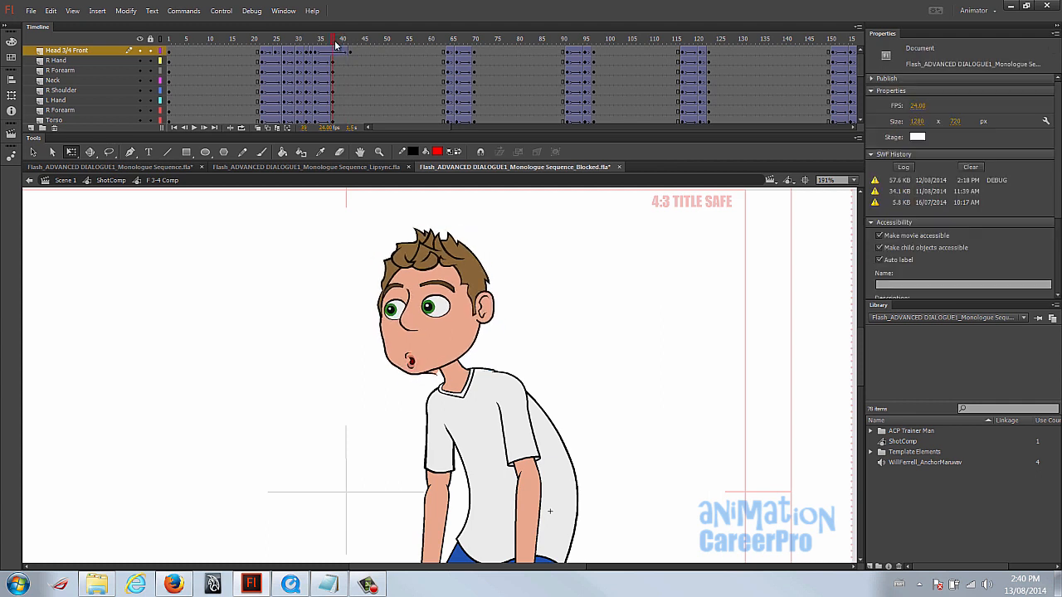
key("comma")
key("comma")
key("comma")
key("comma")
key("comma")
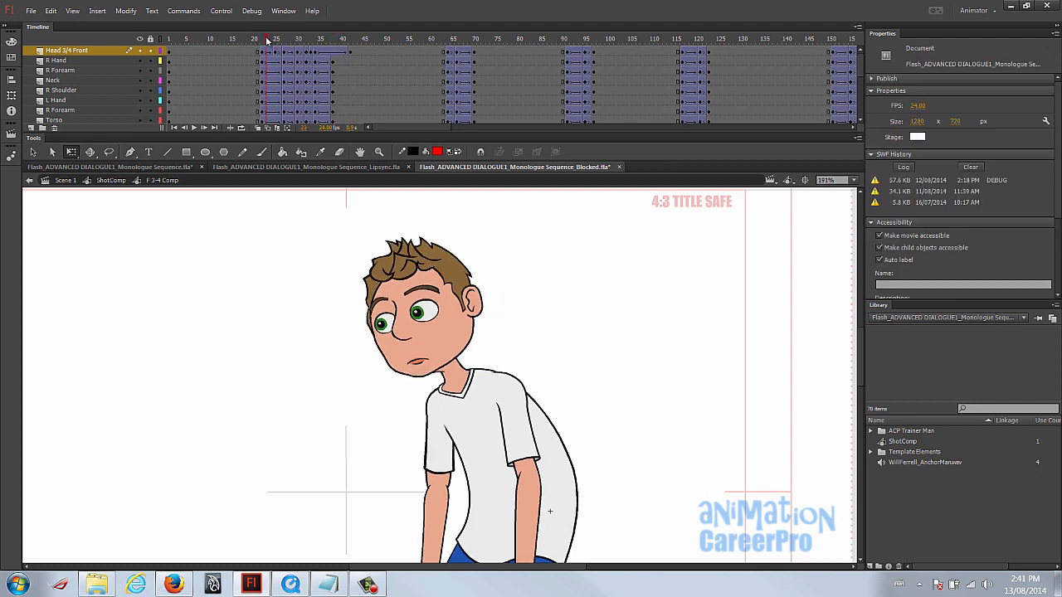
key("Return")
left_click(238, 41)
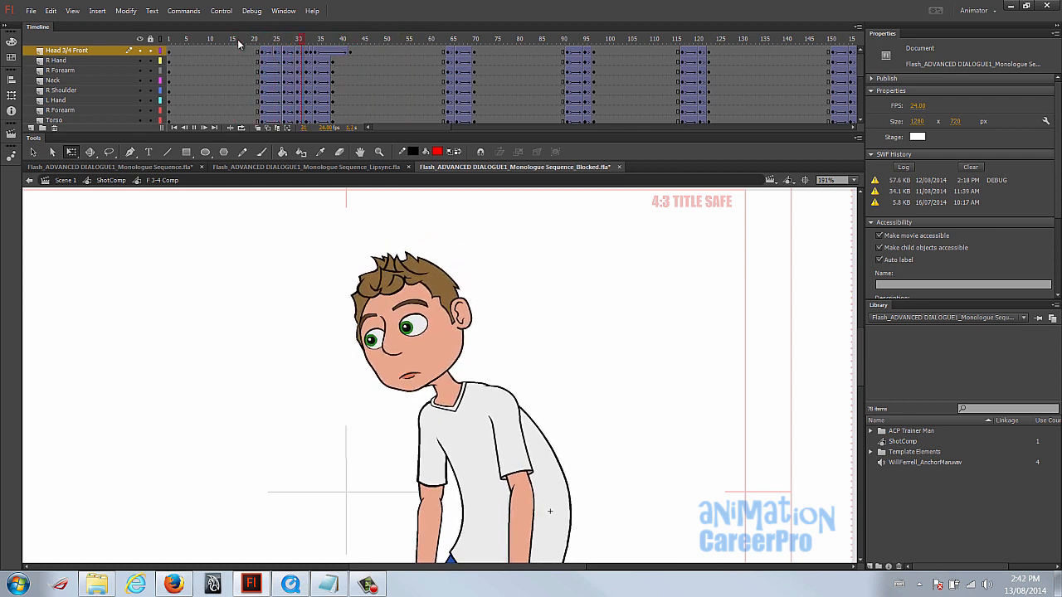
- Replay the move from about frame 16 and scrub frames 20 to 36 with the whole figure in view
left_click(237, 39)
key("z")
left_click(420, 474, "alt")
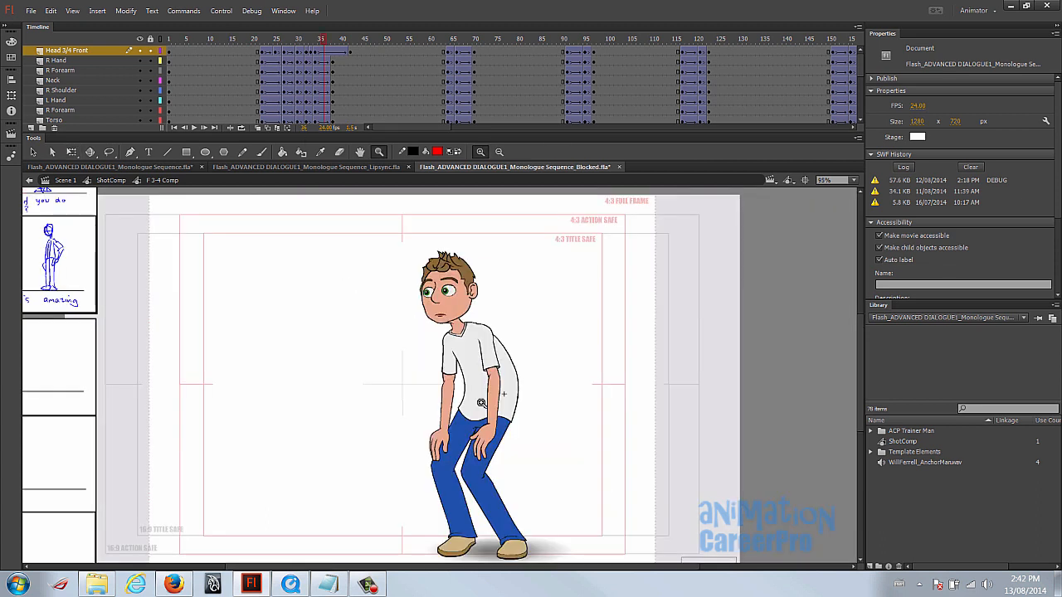
left_click(254, 40)
left_click_drag(254, 40, 326, 58)
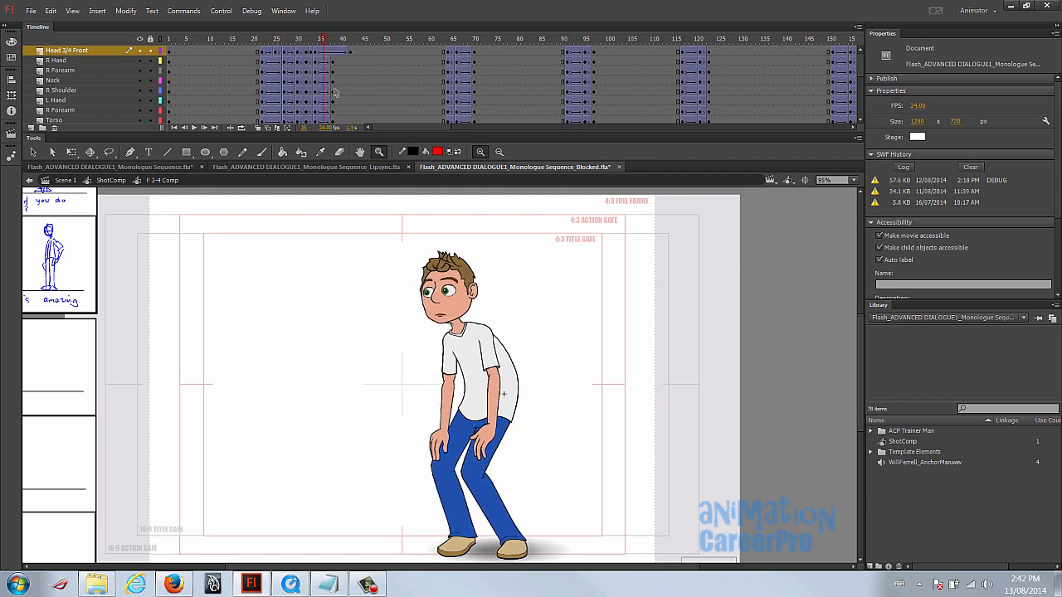
- Rotate the hand on the L Hand layer slightly outward at frame 32 with Free Transform and check it back to frame 27
left_click(499, 464)
left_click(265, 56)
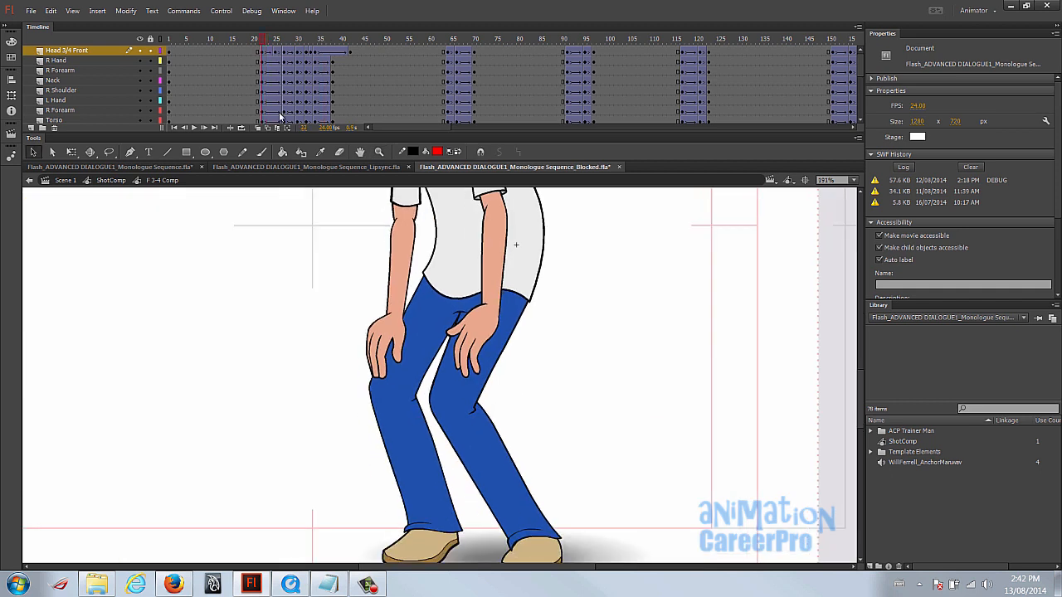
left_click(381, 343)
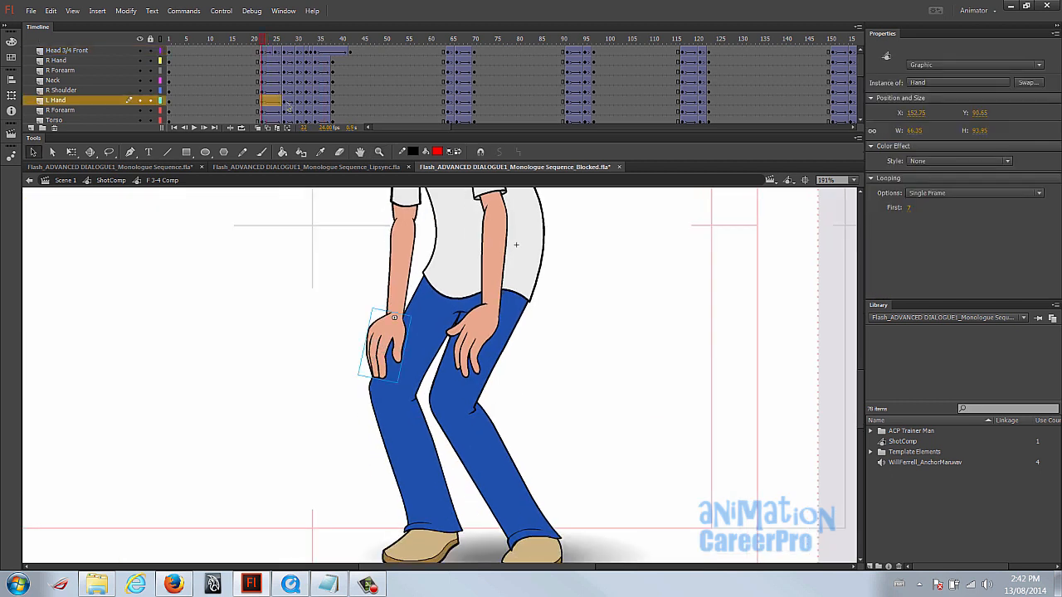
left_click(284, 101)
key("q")
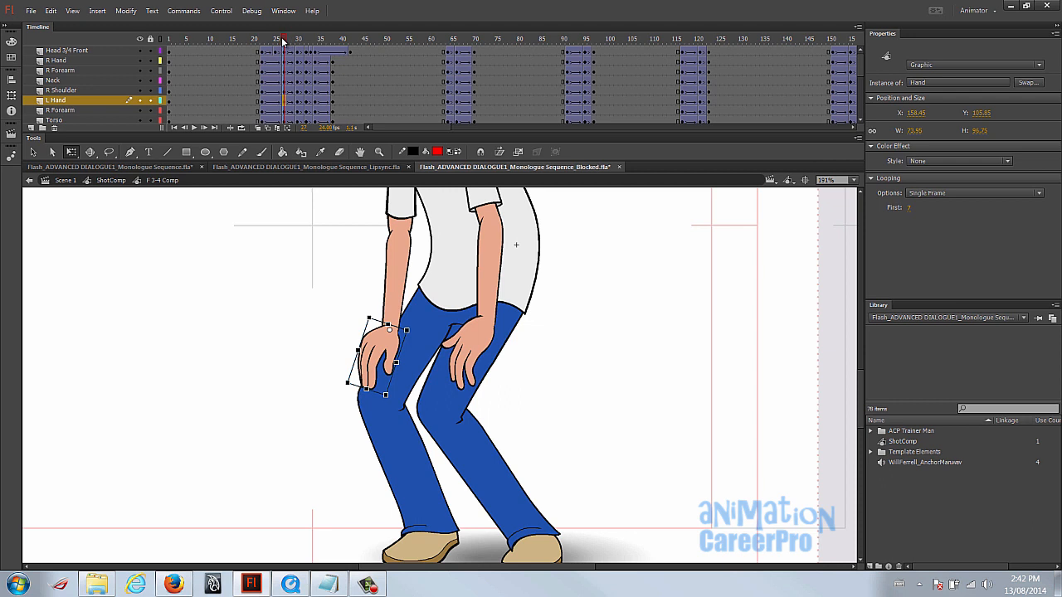
left_click_drag(283, 41, 307, 39)
left_click(386, 358)
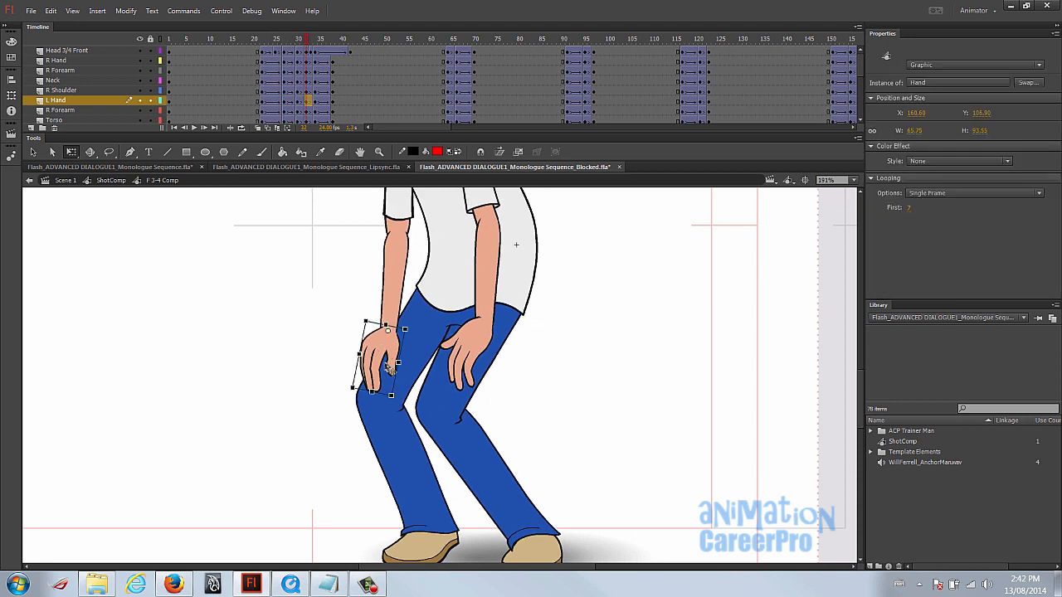
left_click_drag(399, 400, 386, 403)
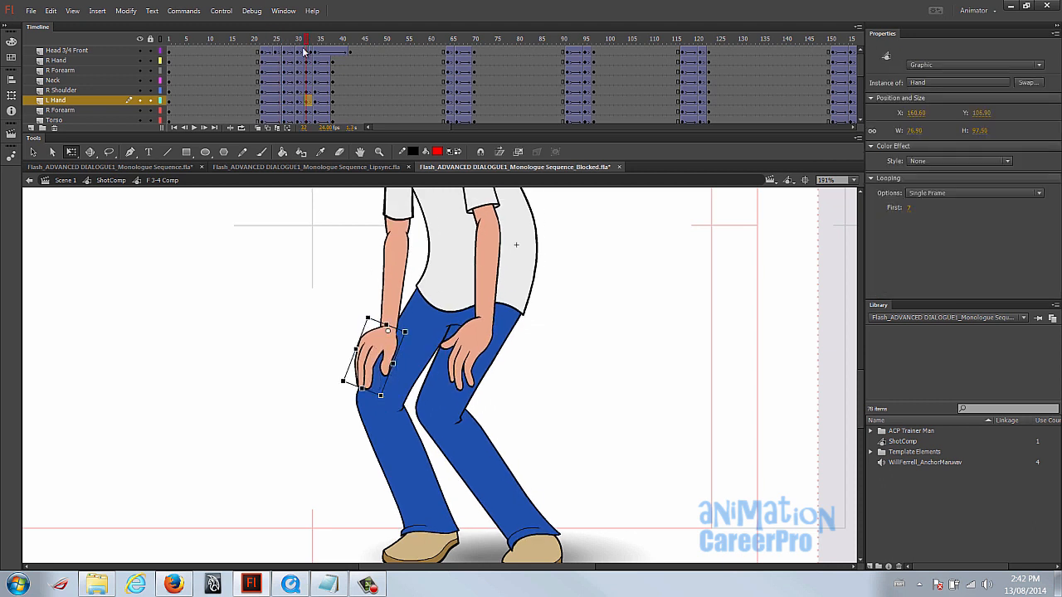
left_click_drag(309, 41, 284, 41)
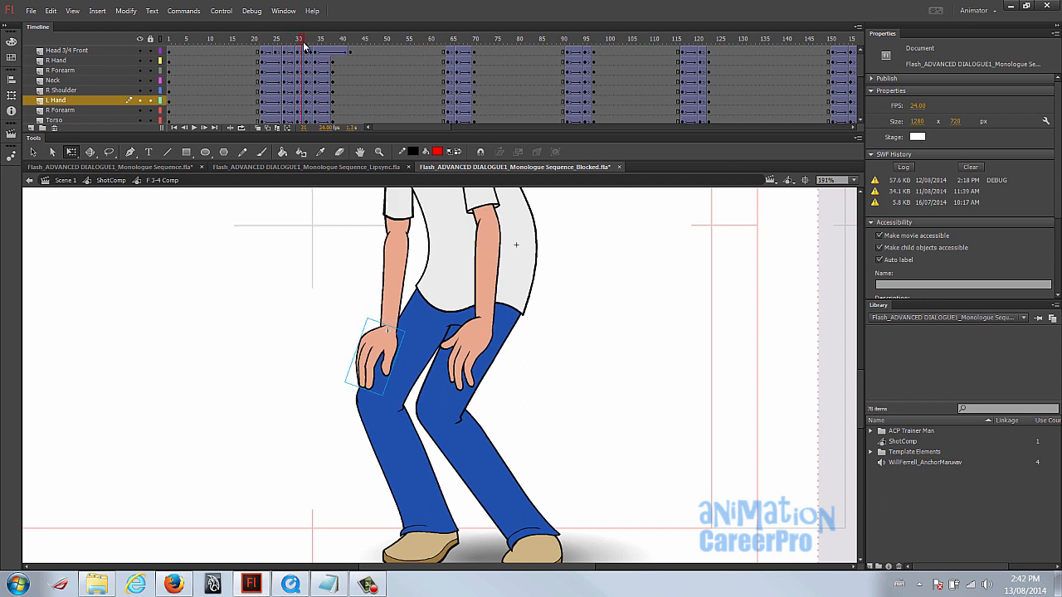
- Rotate the lower right arm slightly at frames 27, 30 and 32 with Free Transform and scrub through the move
left_click(493, 226)
left_click_drag(513, 400, 505, 401)
left_click_drag(283, 41, 298, 47)
left_click(493, 314)
left_click_drag(519, 405, 508, 412)
left_click_drag(298, 41, 307, 43)
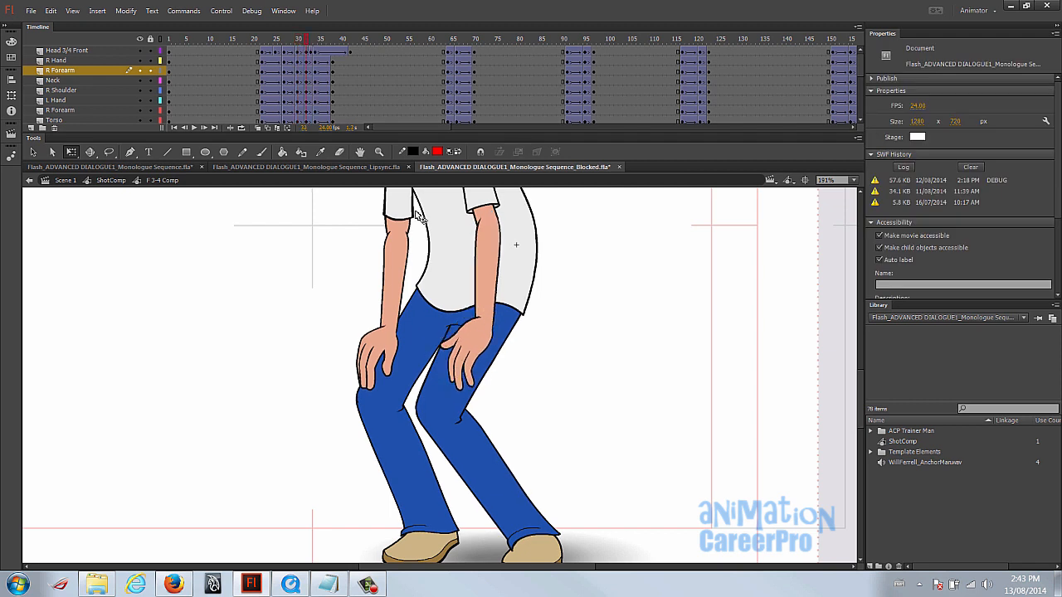
left_click(467, 315)
left_click_drag(514, 403, 506, 419)
left_click_drag(298, 41, 346, 58)
- Play back the animation from about frame 18, and replay the following transition from about frame 58
key("z")
left_click(461, 332, "alt")
left_click(247, 41)
key("Return")
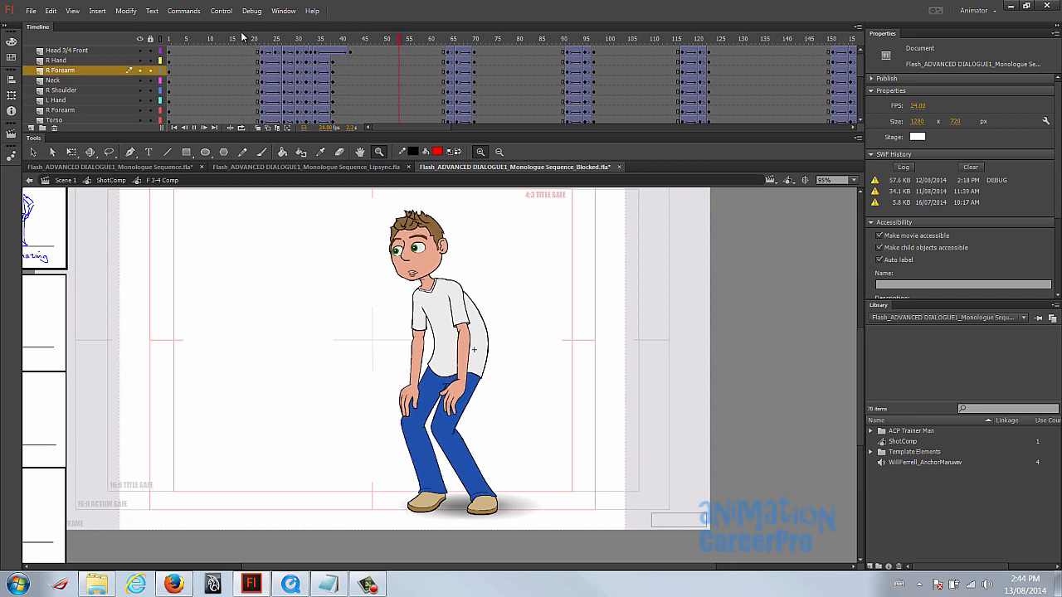
left_click(423, 39)
key("Return")
left_click(423, 40)
key("Return")
left_click(423, 39)
- Copy the Head 3/4 Front keyframe at frame 42, paste it at frame 64 and create a classic tween at frame 65
left_click(352, 51)
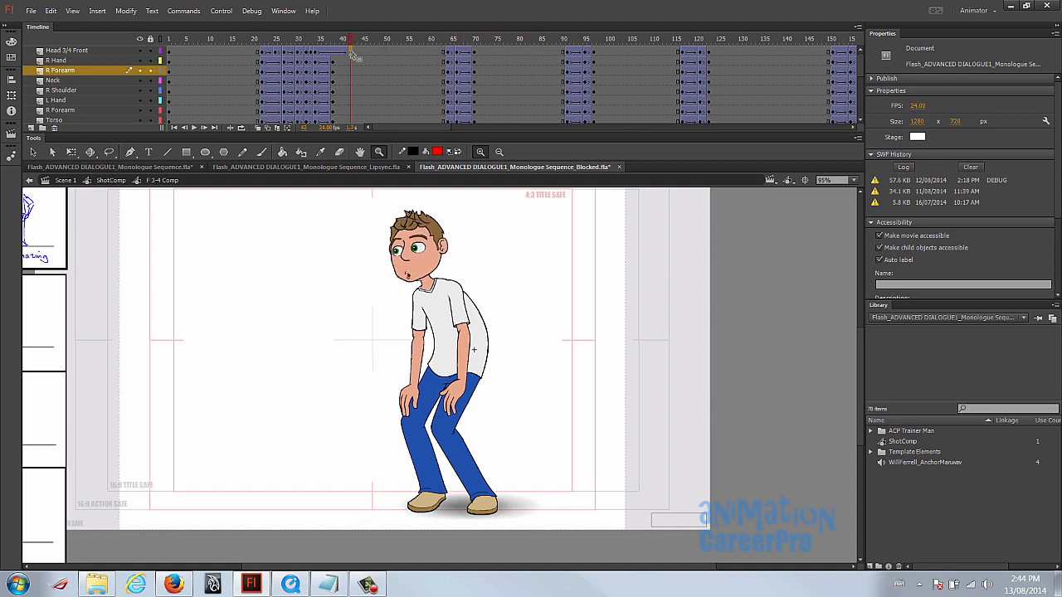
left_click(448, 52)
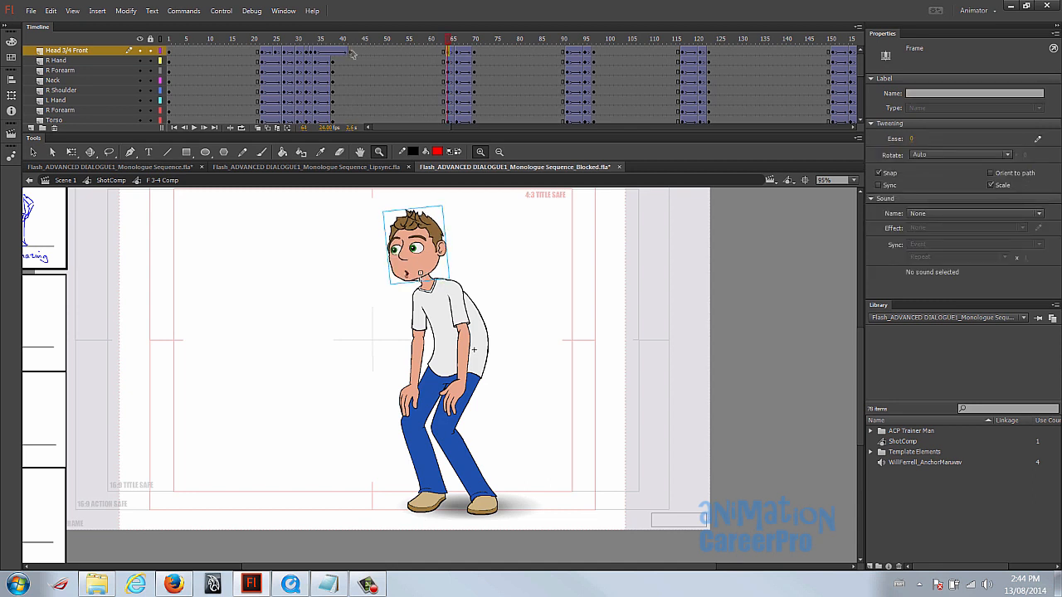
right_click(351, 51)
left_click(387, 231)
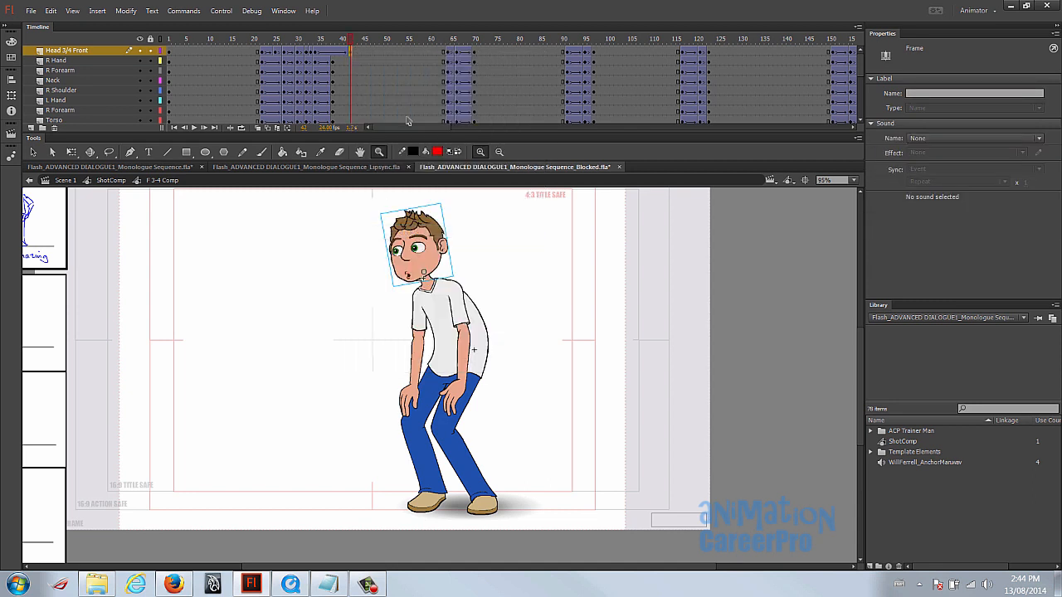
right_click(448, 54)
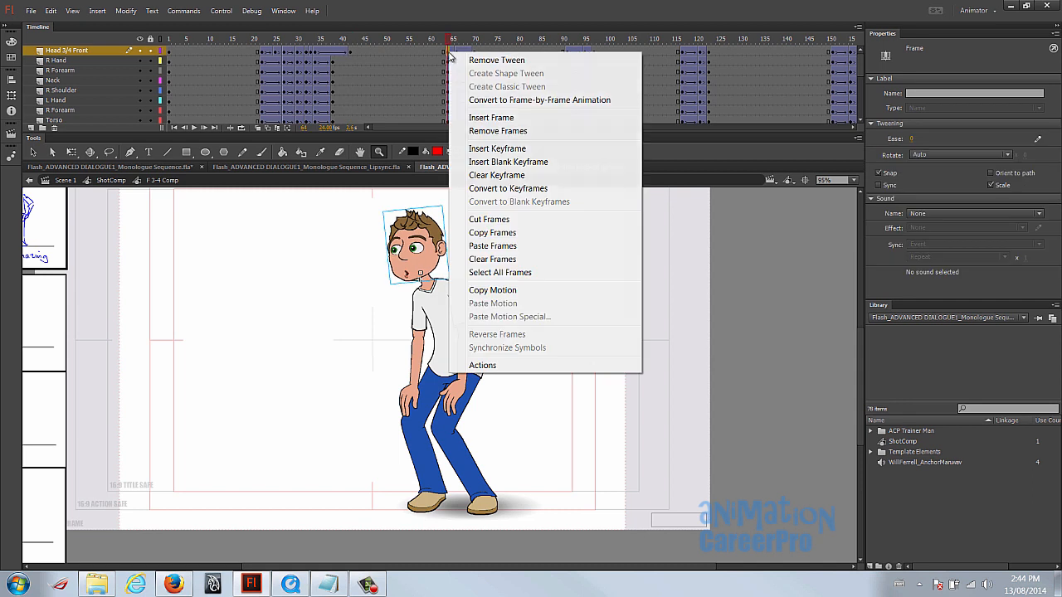
left_click(510, 245)
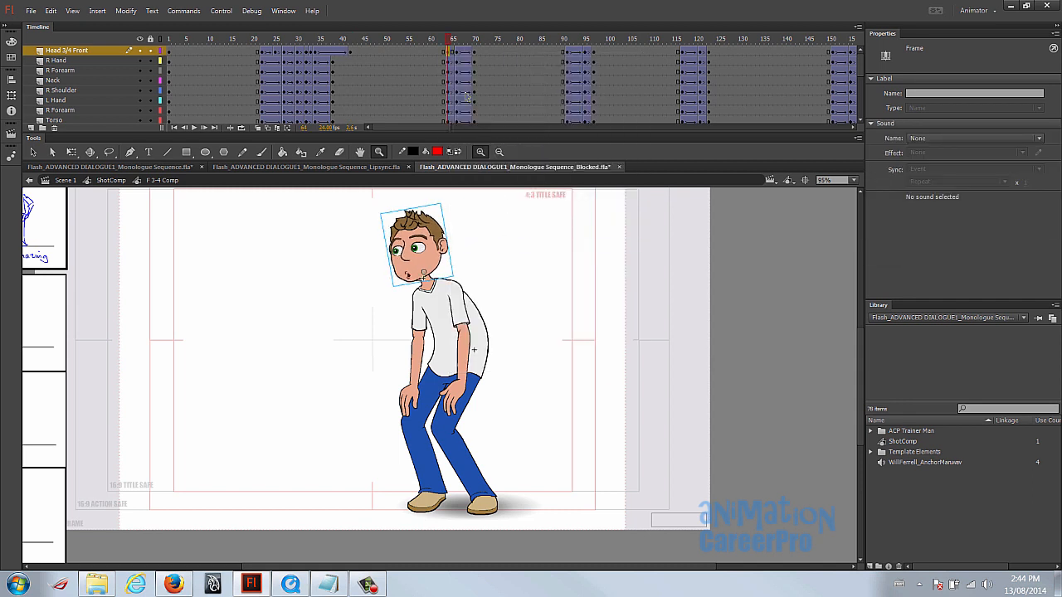
right_click(452, 51)
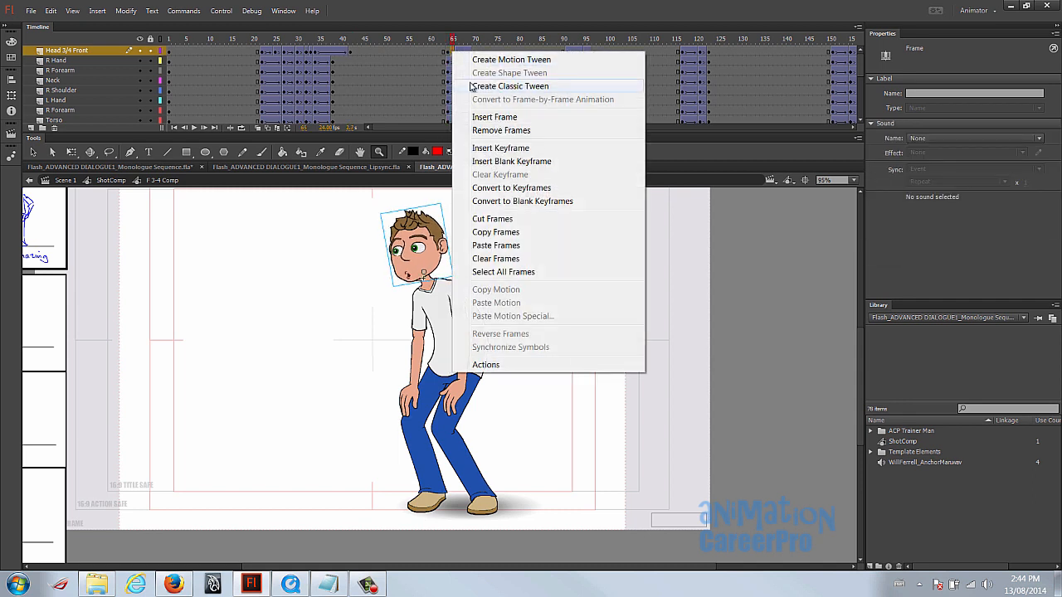
left_click(471, 86)
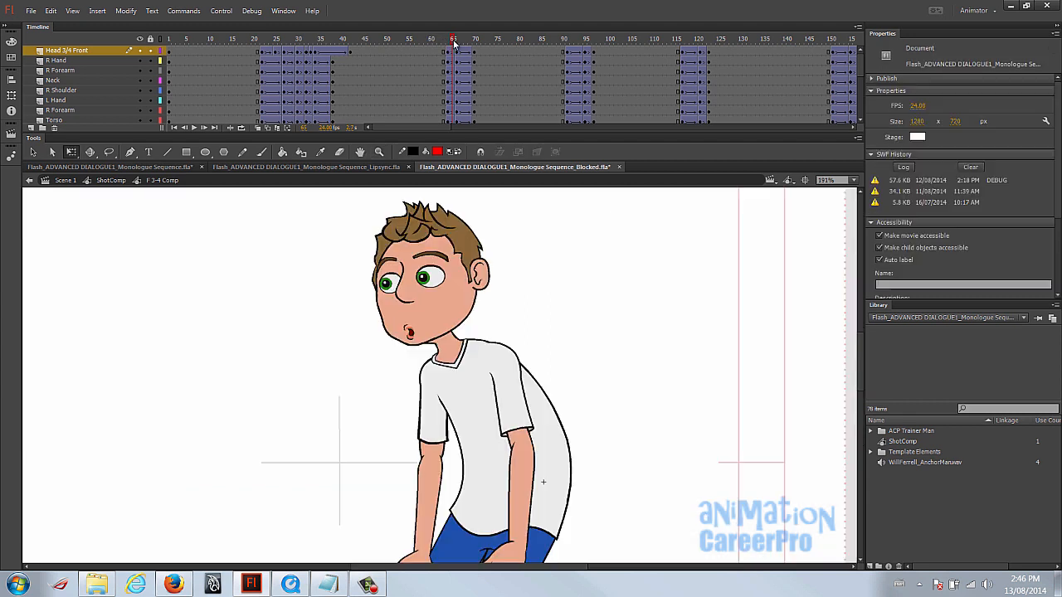
- Scrub the head move from frame 64 to 67 and examine frame 67 down to the Shadow layer
left_click_drag(449, 42, 463, 46)
left_click(463, 52)
scroll(465, 83, "down", 3)
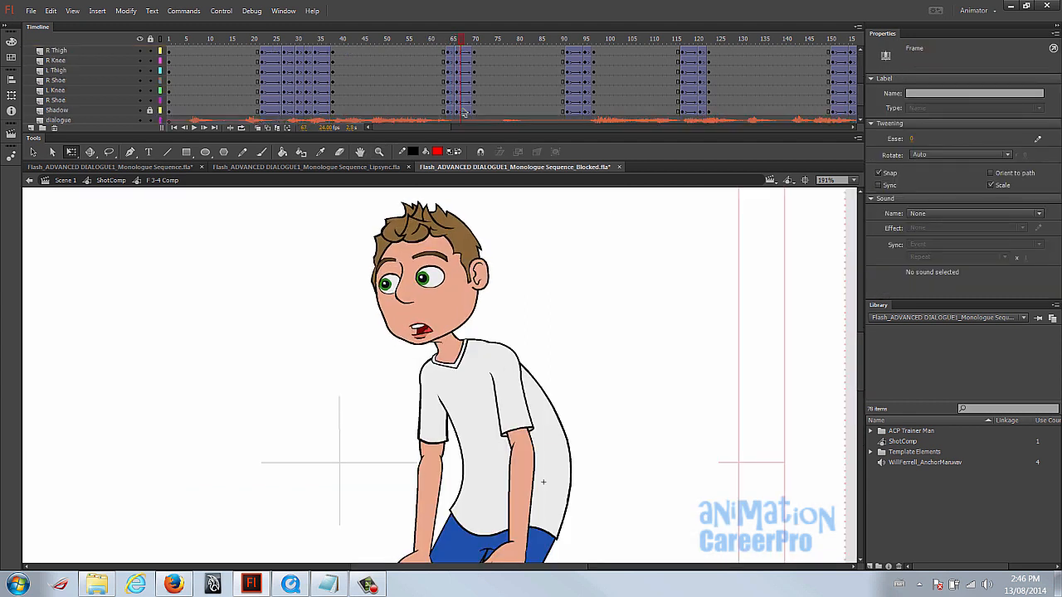
left_click(465, 110)
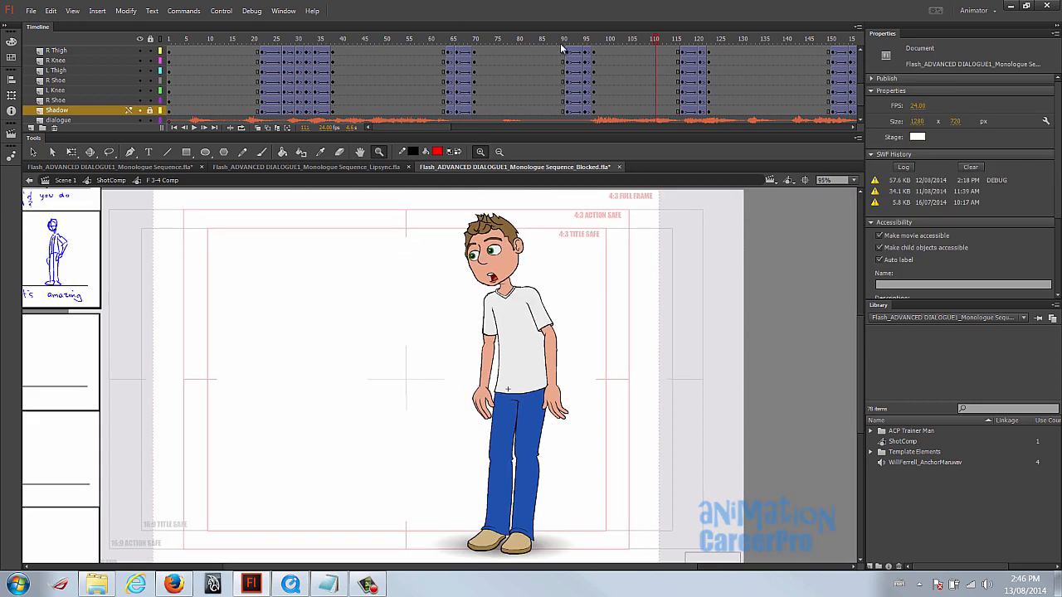
- Scrub the stand-up move around frames 90 to 98 and insert a keyframe at frame 103 on all character layers
left_click_drag(564, 40, 592, 39)
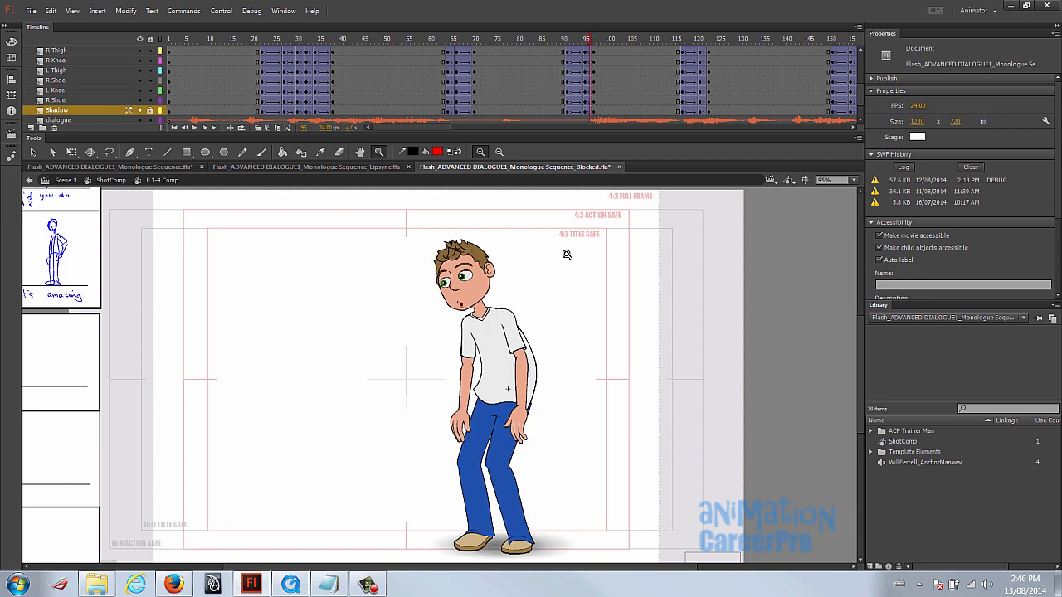
left_click(600, 41)
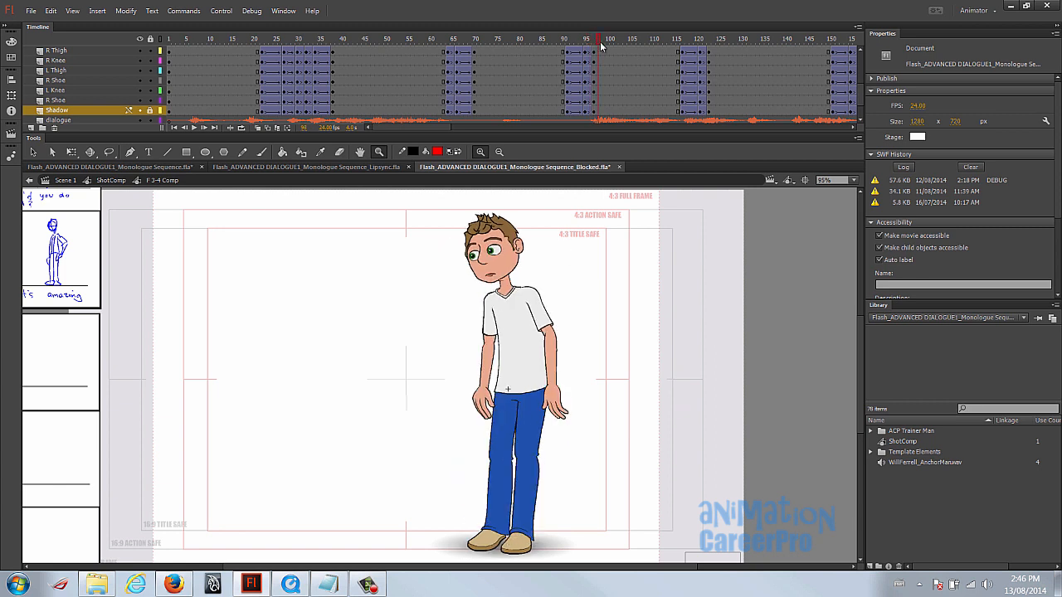
left_click_drag(597, 46, 588, 47)
left_click(620, 112)
scroll(624, 118, "up", 5)
left_click_drag(618, 56, 625, 98)
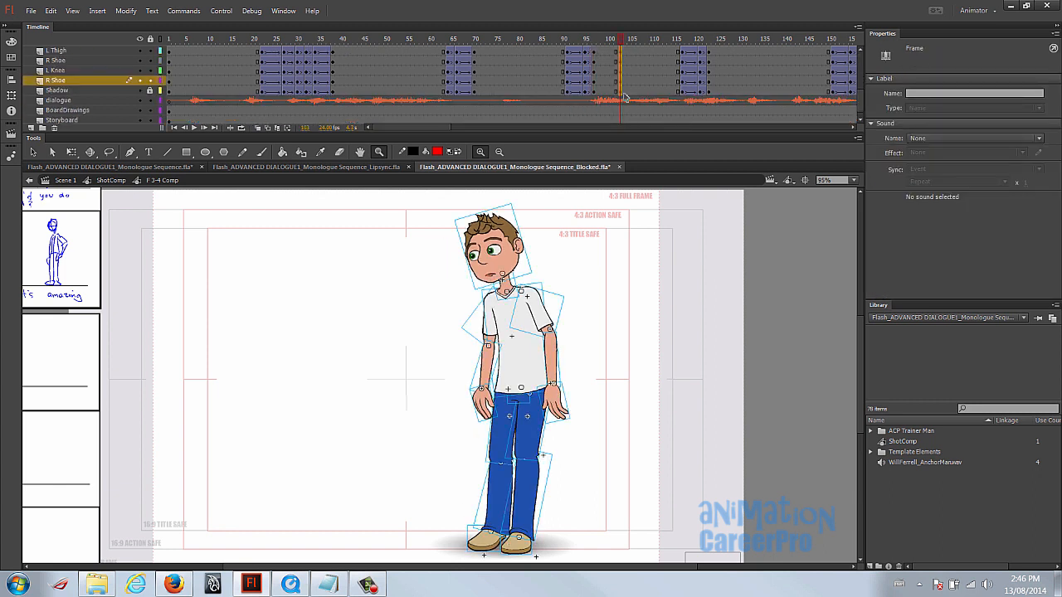
- At frame 97, set the whole figure's pivot at the feet and rotate it slightly toward the left of the stage
left_click(594, 43, "shift")
key("q")
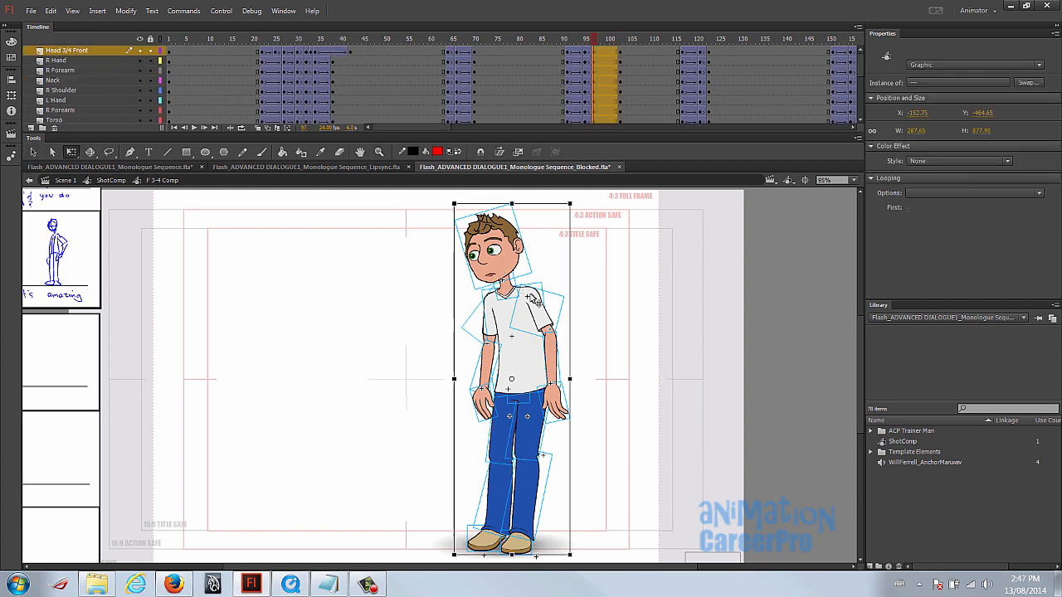
left_click_drag(512, 379, 525, 544)
left_click_drag(537, 204, 528, 206)
left_click(594, 253)
- Lean the upper body, arms and hands slightly further left about the waist at frame 97 and tilt the head the same way
left_click_drag(417, 258, 584, 357)
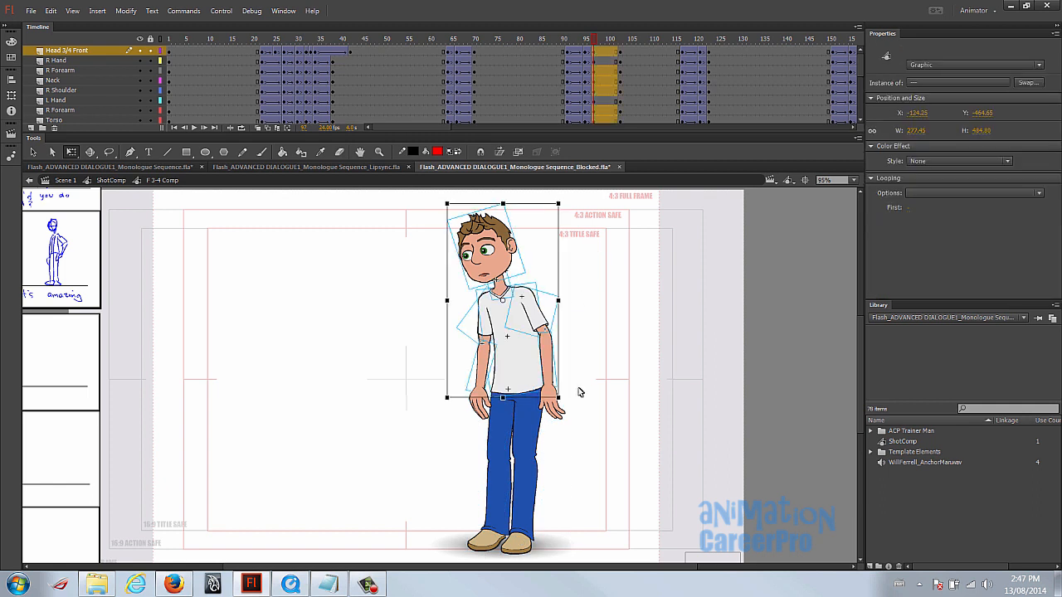
left_click(483, 407, "shift")
left_click(554, 409, "shift")
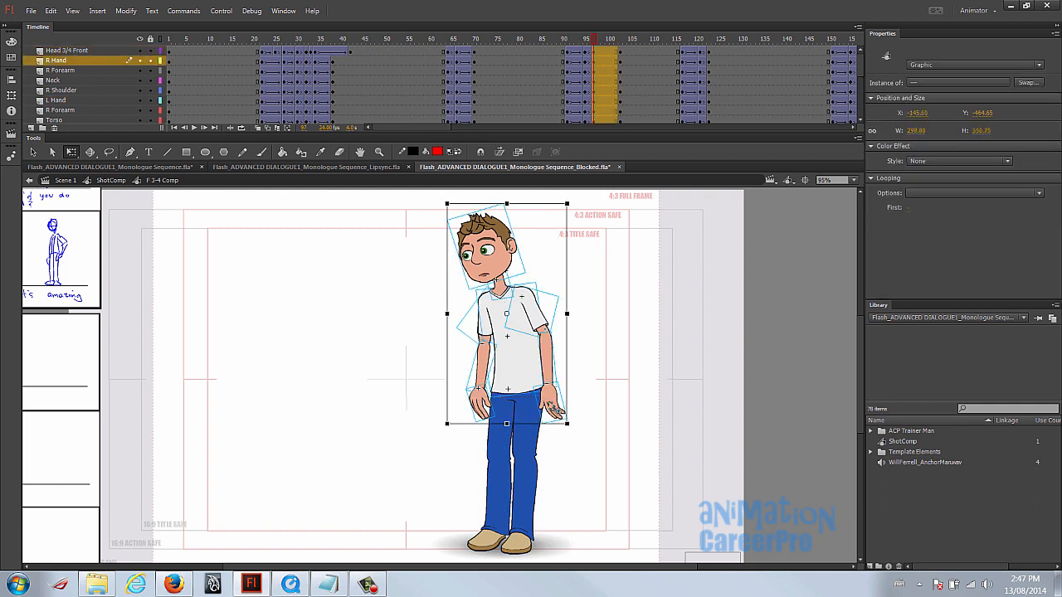
left_click_drag(508, 315, 515, 386)
left_click_drag(574, 207, 566, 206)
left_click(478, 253)
left_click_drag(497, 198, 494, 199)
- Rotate the right shoulder, forearm and hand together slightly about the shoulder joint at frame 97
left_click(553, 399)
left_click(543, 352, "shift")
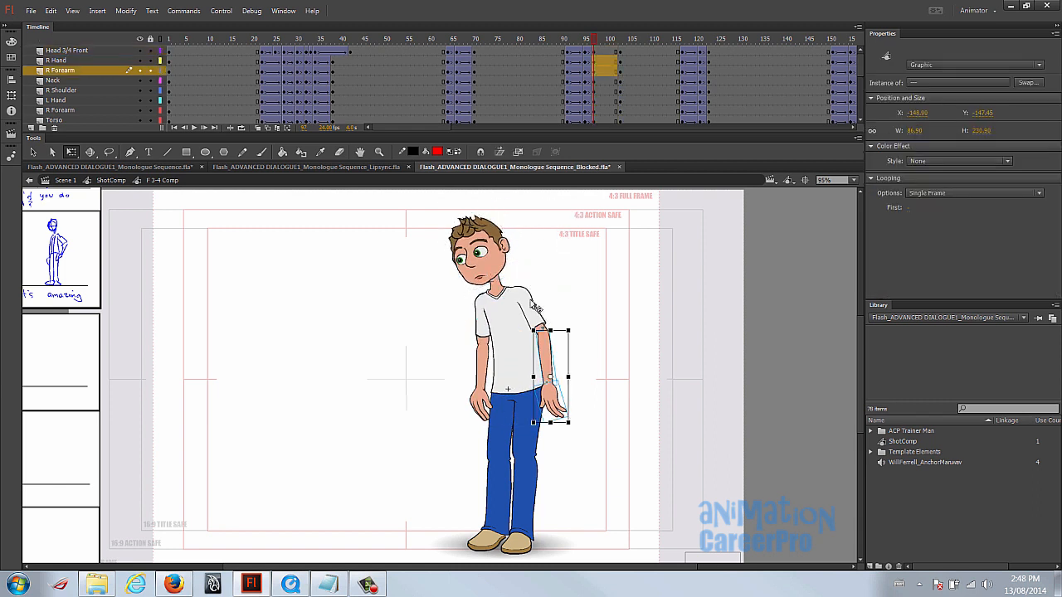
left_click(538, 318, "shift")
left_click_drag(535, 353, 516, 292)
left_click_drag(578, 425, 571, 428)
- Rotate the hands at frame 97 with Free Transform so the fingers hang more vertically
left_click_drag(582, 39, 594, 39)
left_click(553, 405)
key("z")
left_click_drag(425, 217, 594, 468)
key("v")
left_click(426, 472)
key("q")
left_click_drag(433, 488, 423, 506)
- Create classic tweens between frames 97 and 103 on all character layers and set their ease to 100 out
left_click_drag(620, 39, 619, 54)
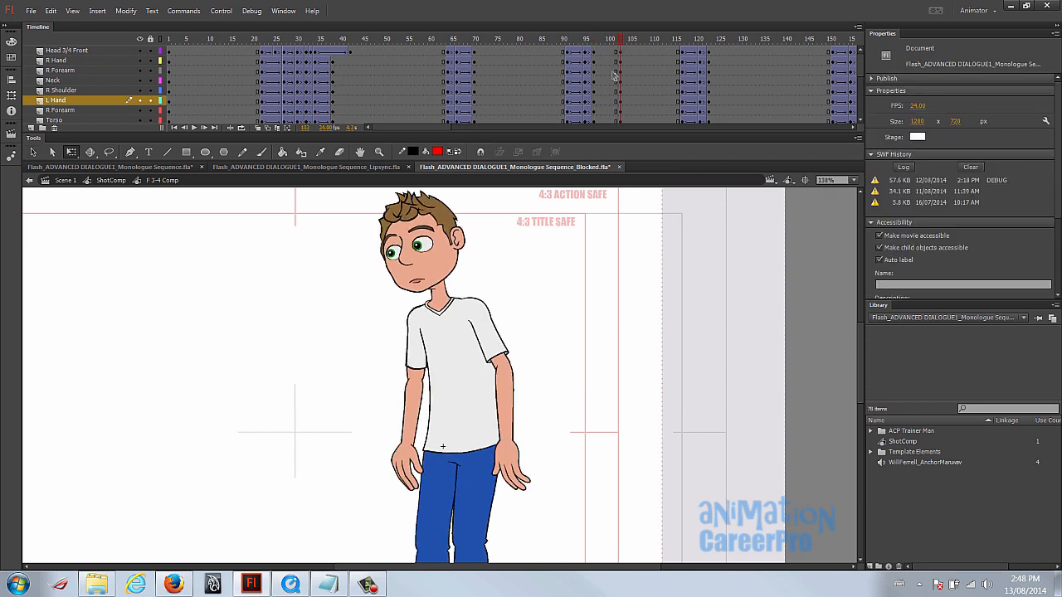
left_click(612, 52)
scroll(614, 73, "down", 4)
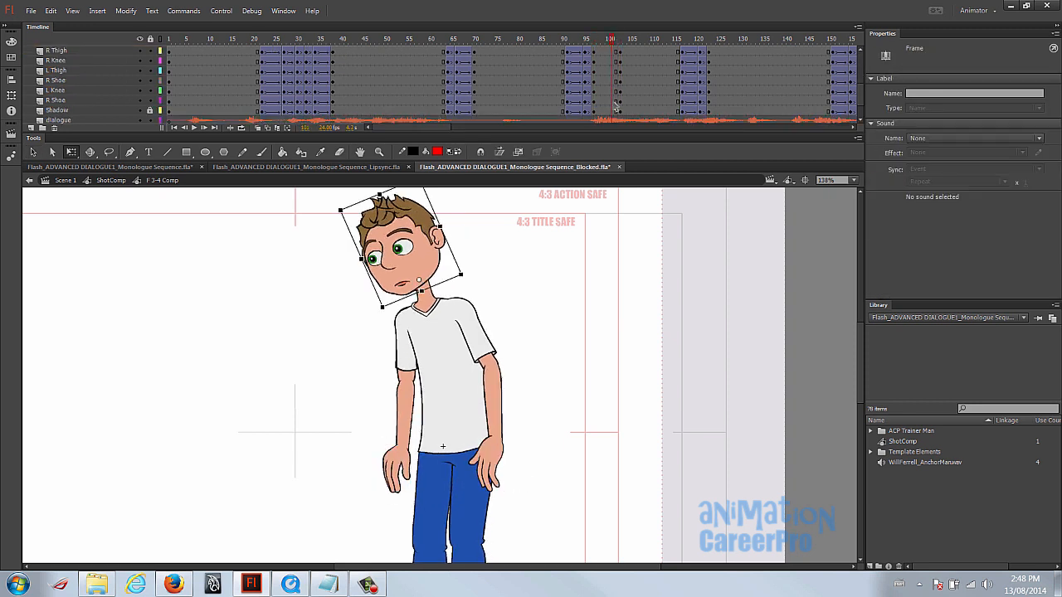
left_click(612, 103, "shift")
right_click(612, 108)
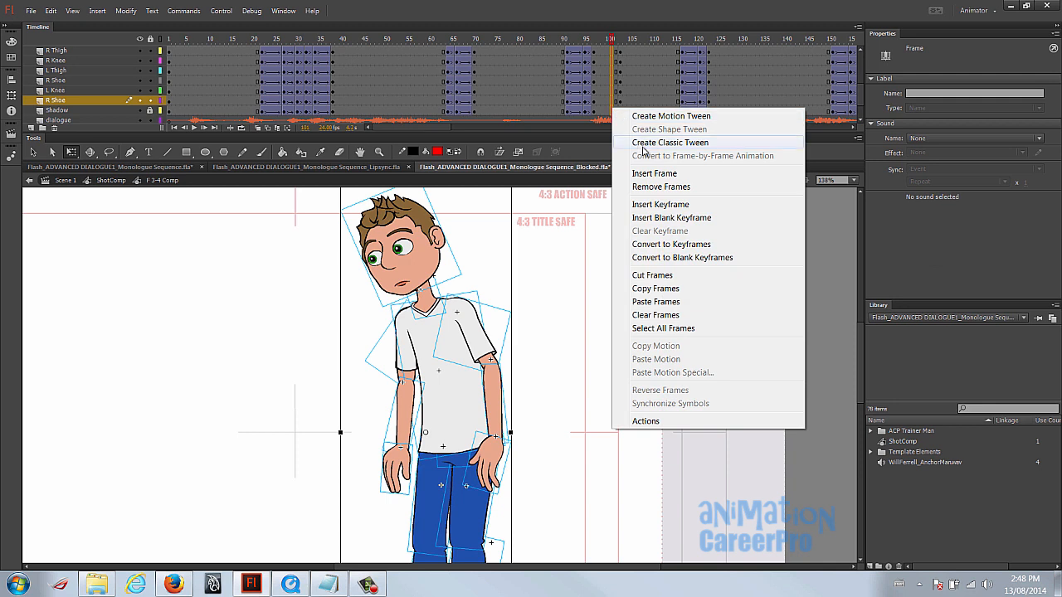
left_click(643, 142)
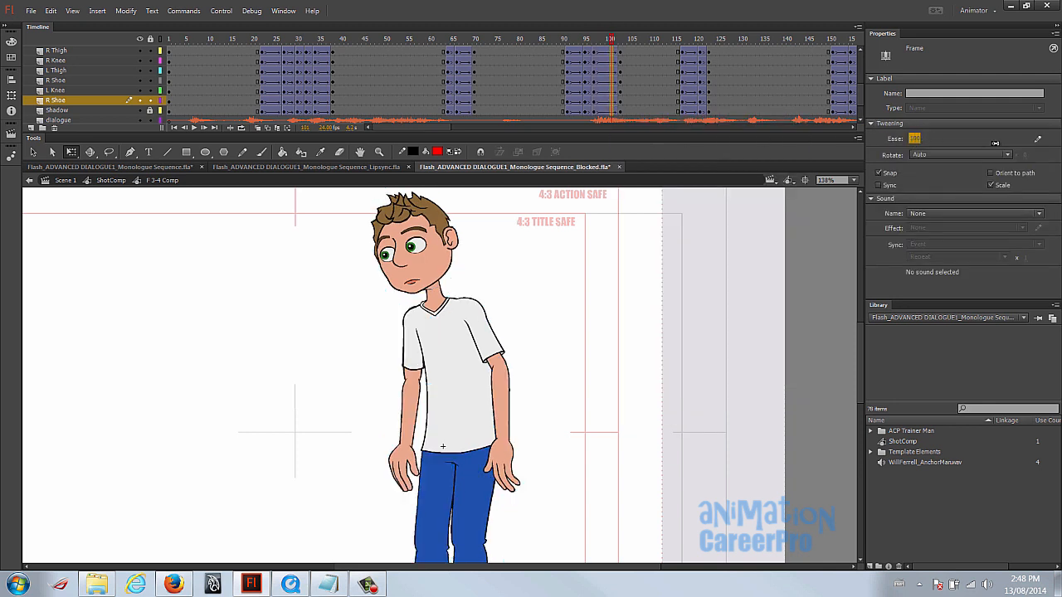
left_click_drag(1019, 141, 1017, 147)
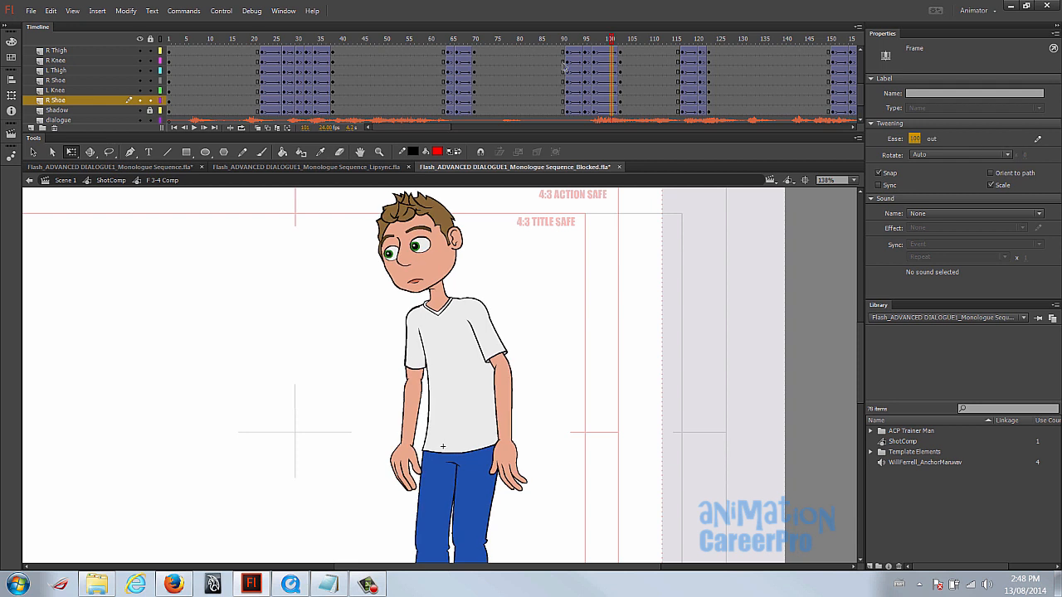
- Play back the stand-up move repeatedly from about frame 86 with the whole figure in view
key("z")
left_click(526, 335, "alt")
left_click_drag(303, 306, 519, 562)
key("space")
left_click_drag(643, 378, 681, 379)
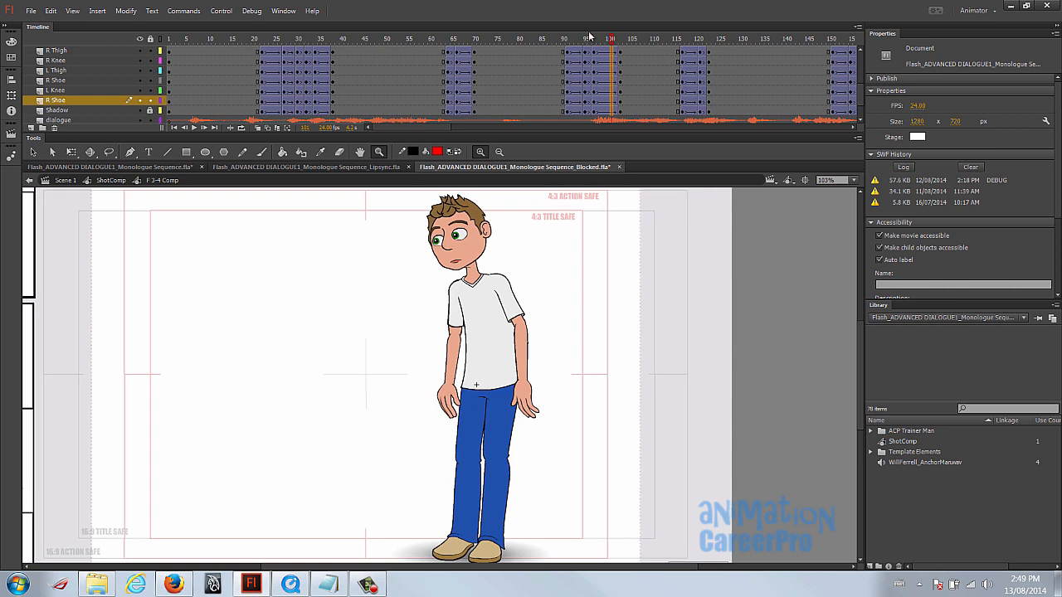
left_click(548, 40)
key("Return")
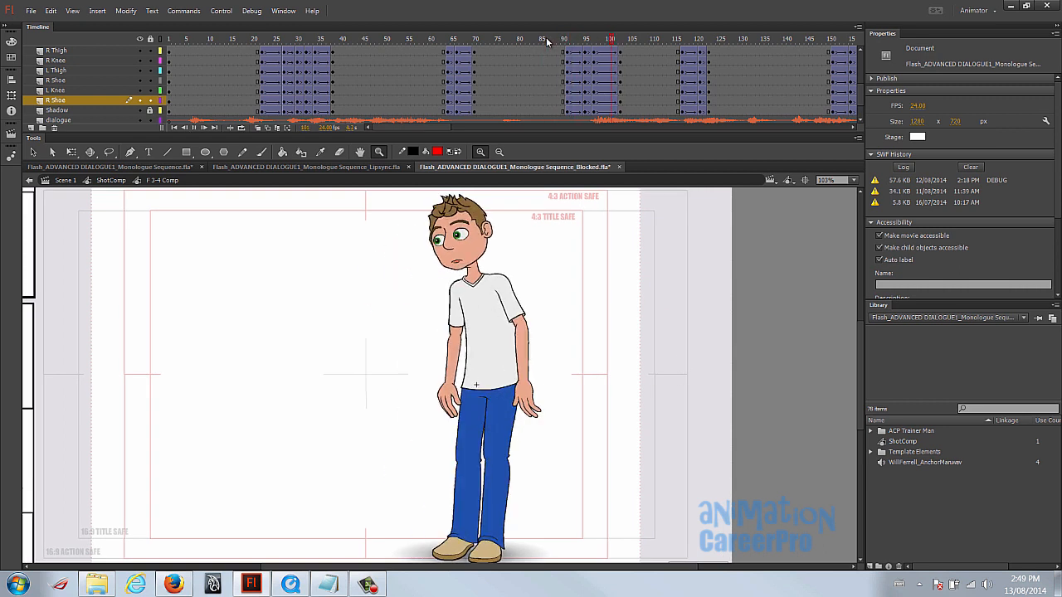
left_click(548, 41)
key("Return")
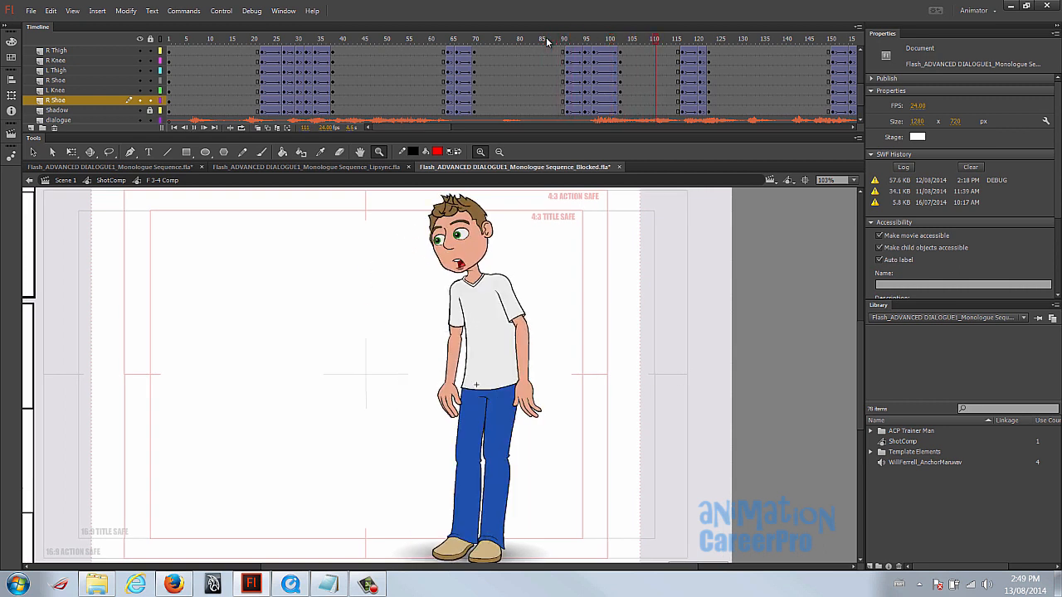
left_click(548, 41)
key("Return")
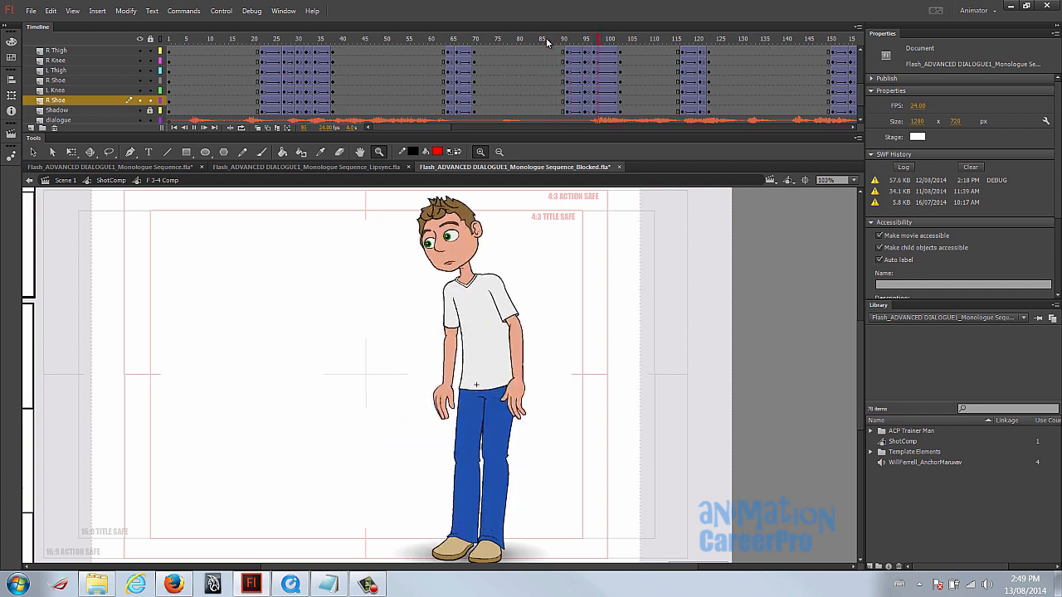
- Rotate the head slightly more upright at frame 97 with Free Transform
left_click(594, 39)
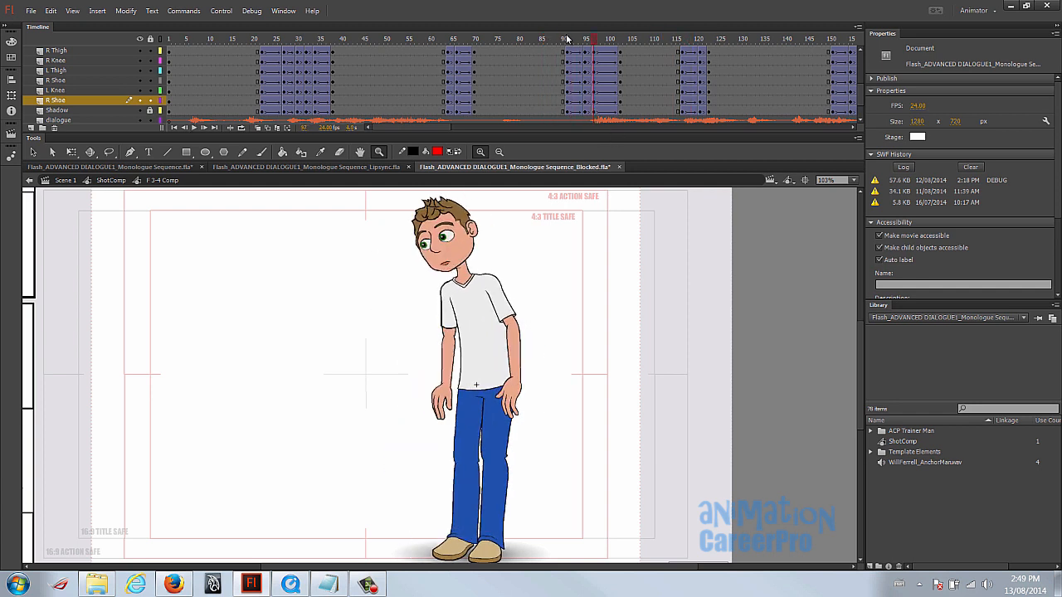
left_click(464, 226)
key("q")
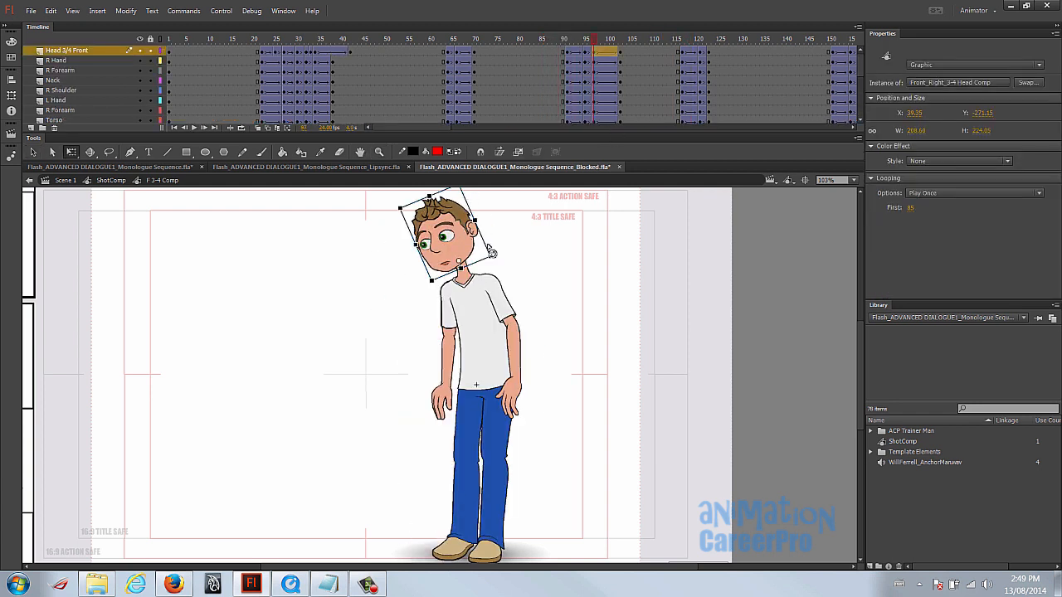
left_click_drag(476, 285, 481, 303)
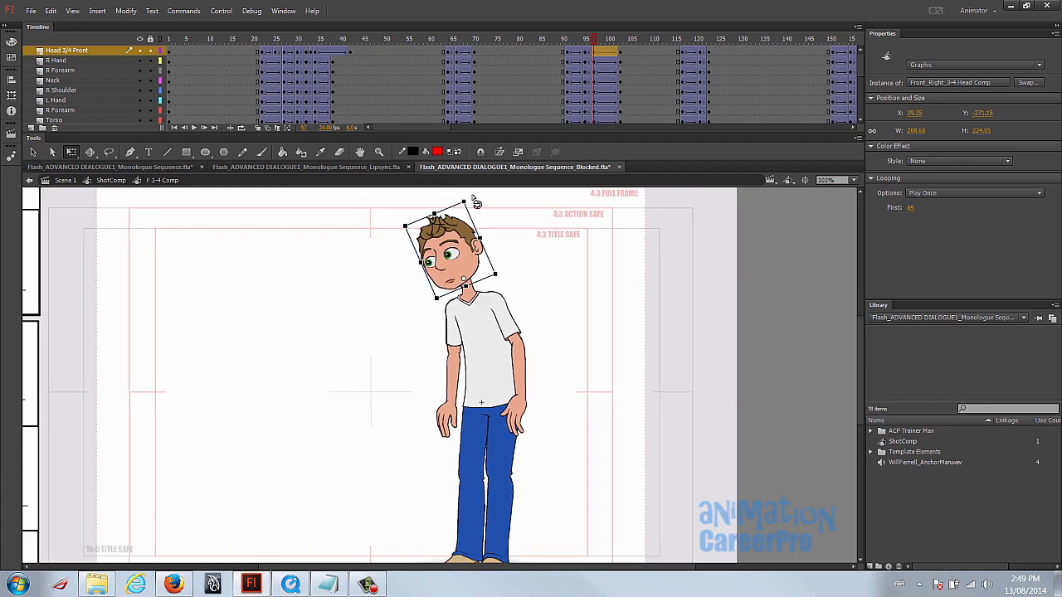
left_click_drag(476, 203, 480, 205)
- Insert a keyframe at frame 96 on the Head 3/4 Front layer and tilt the head further forward there
left_click(589, 61)
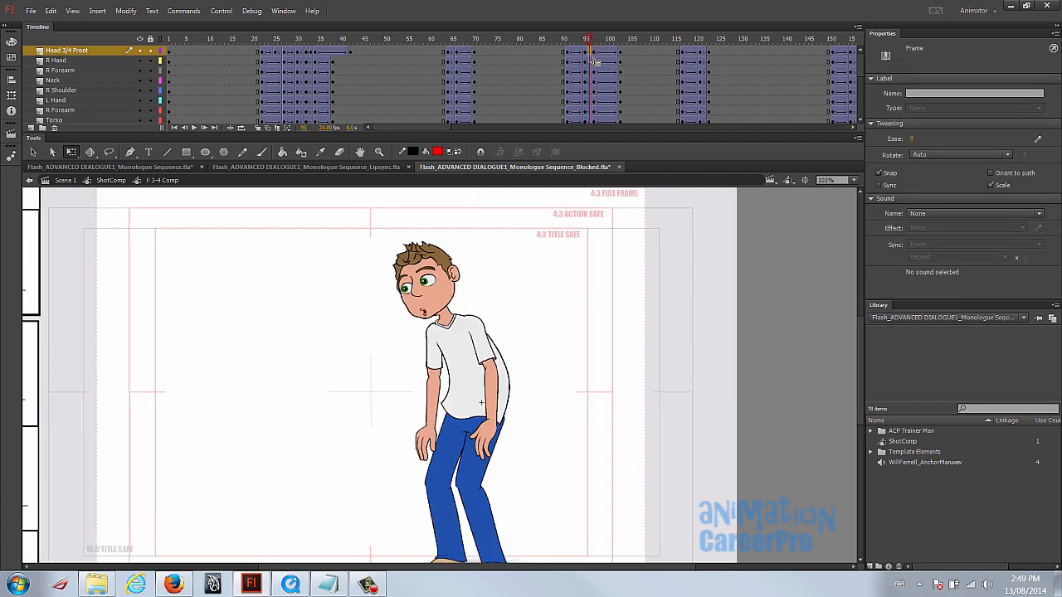
key("F6")
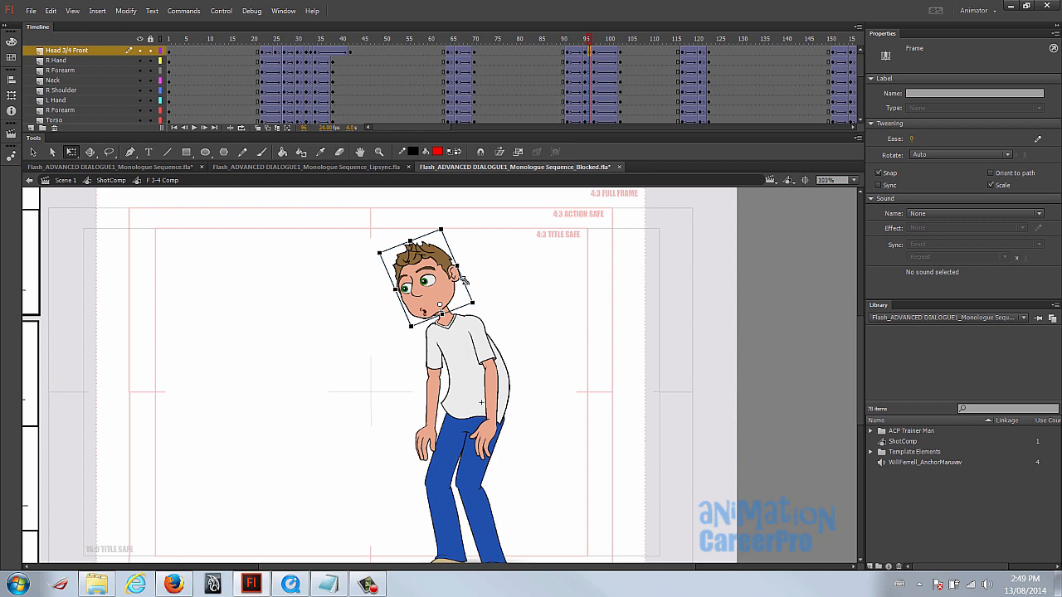
left_click_drag(452, 232, 432, 227)
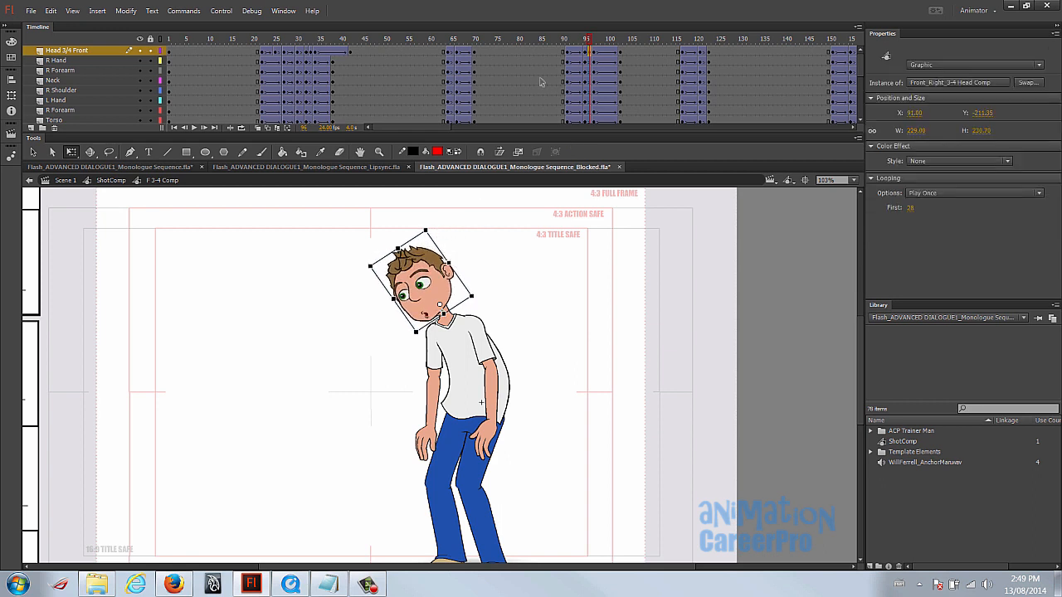
left_click_drag(566, 38, 622, 47)
- Swing the L Hand and its attached forearm outward from the body at frame 97, angling the hand to follow
left_click(594, 50)
left_click(598, 331)
left_click_drag(629, 348, 640, 319)
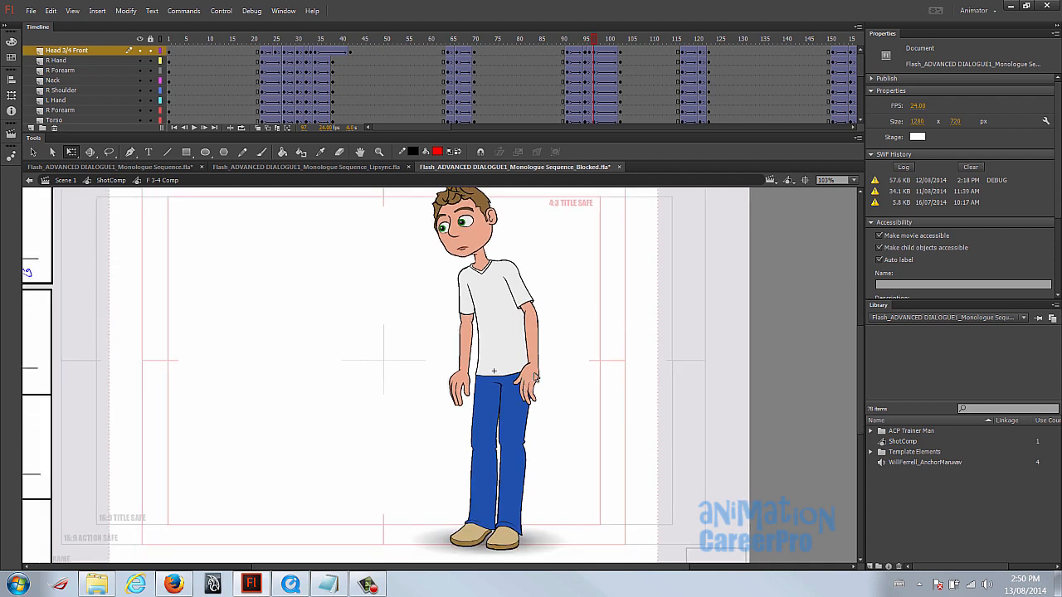
left_click(462, 392)
left_click_drag(463, 363, 467, 340)
left_click_drag(489, 400, 471, 423)
left_click(470, 421)
left_click(446, 395)
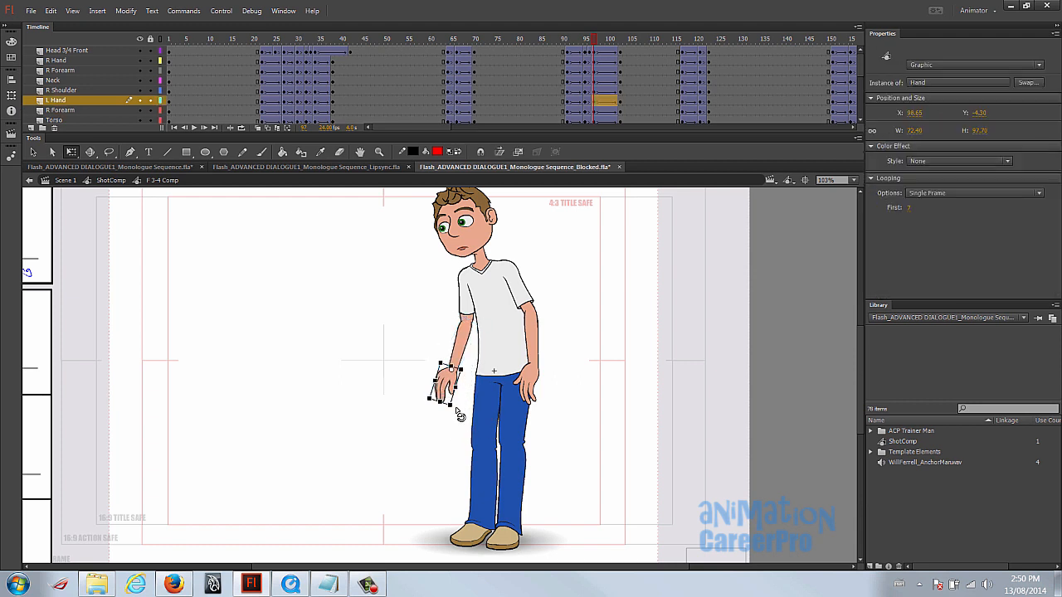
- Delay the end keyframes of the L Hand and its connected forearm and shoulder to frame 106
key("alt+period")
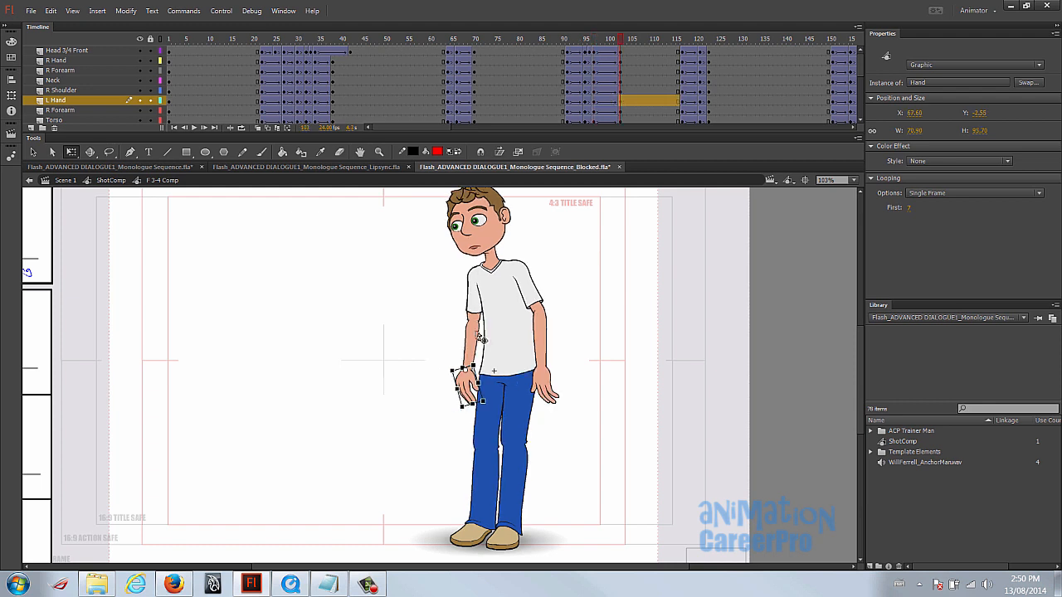
left_click(479, 336, "shift")
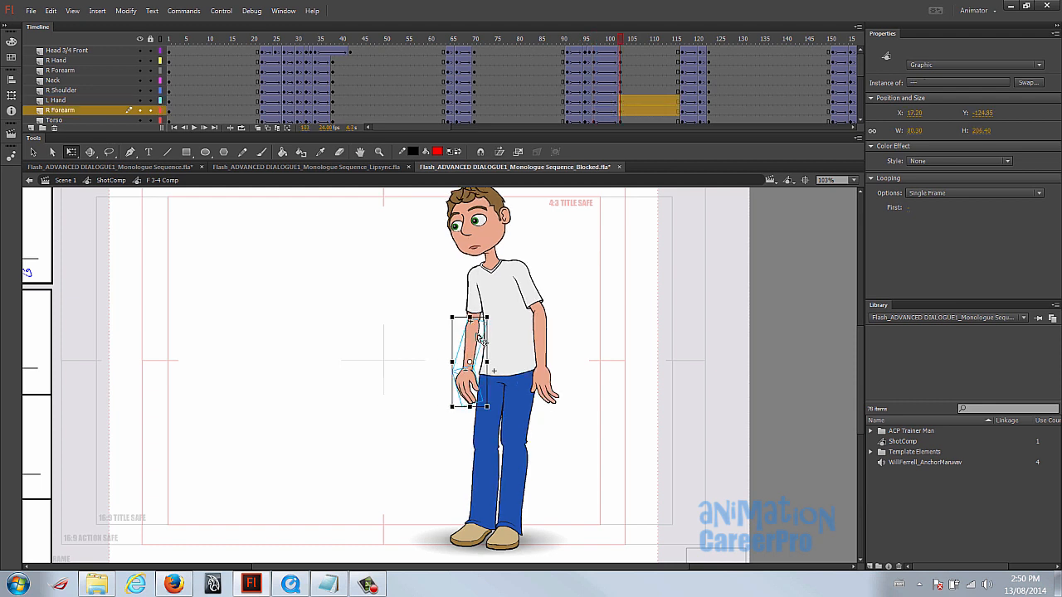
left_click(621, 100)
left_click(622, 109)
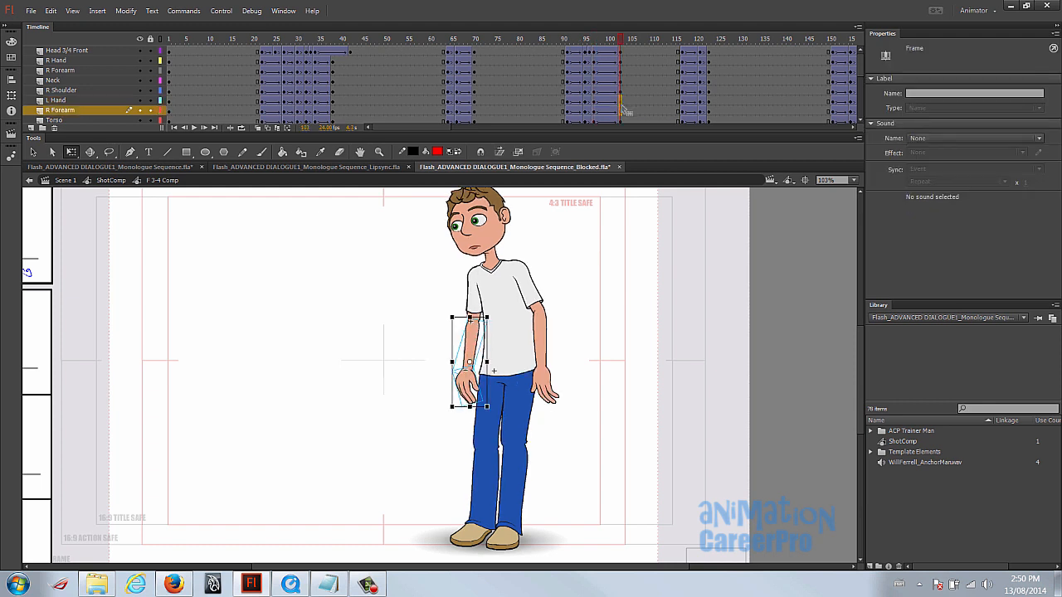
left_click_drag(623, 109, 636, 111)
mouse_move(624, 42)
left_mouse_down()
mouse_move(596, 50)
mouse_move(628, 52)
left_mouse_up()
left_click_drag(621, 101, 635, 105)
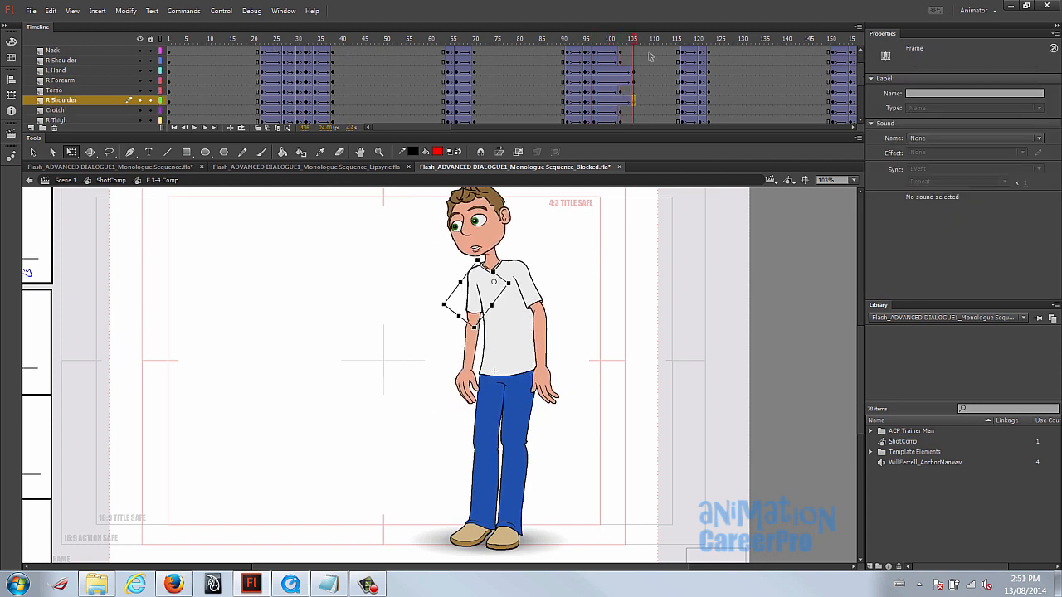
- Extend the head's settling tween to frame 108, with a slightly tilted head pose at frame 103
left_click_drag(585, 49, 620, 41)
scroll(638, 81, "up", 1)
left_click(620, 52)
key("ctrl+z")
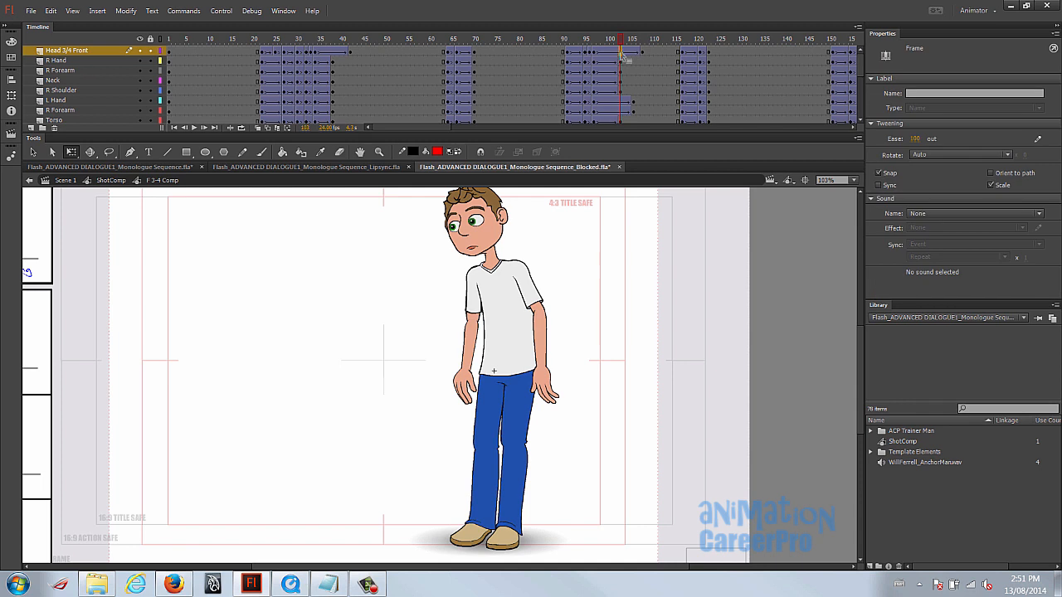
left_click(622, 92)
key("z")
left_click(503, 297)
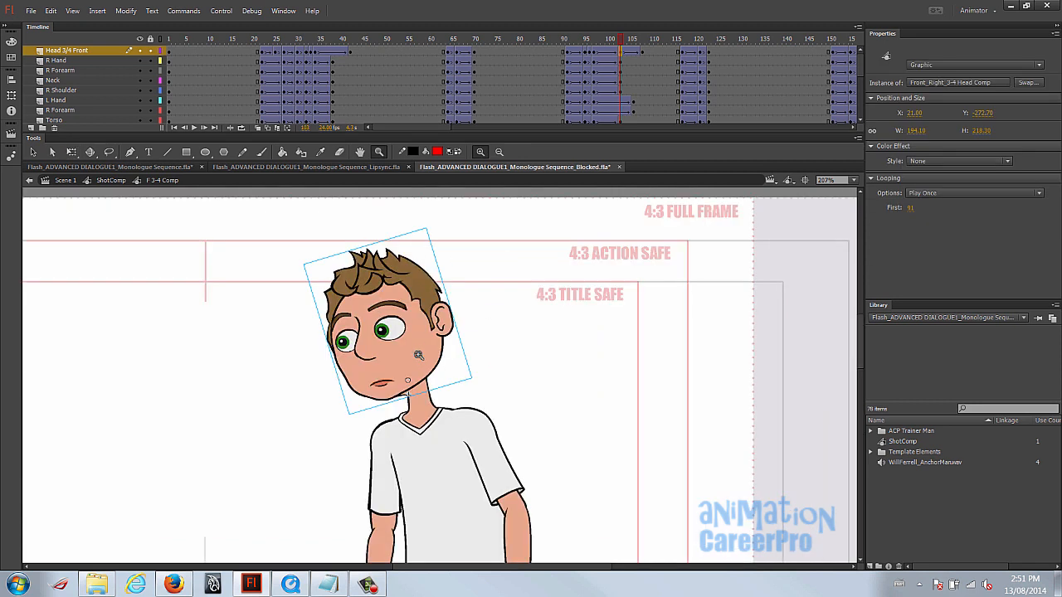
left_click(420, 355)
mouse_move(621, 41)
left_mouse_down()
mouse_move(611, 41)
mouse_move(634, 54)
left_mouse_up()
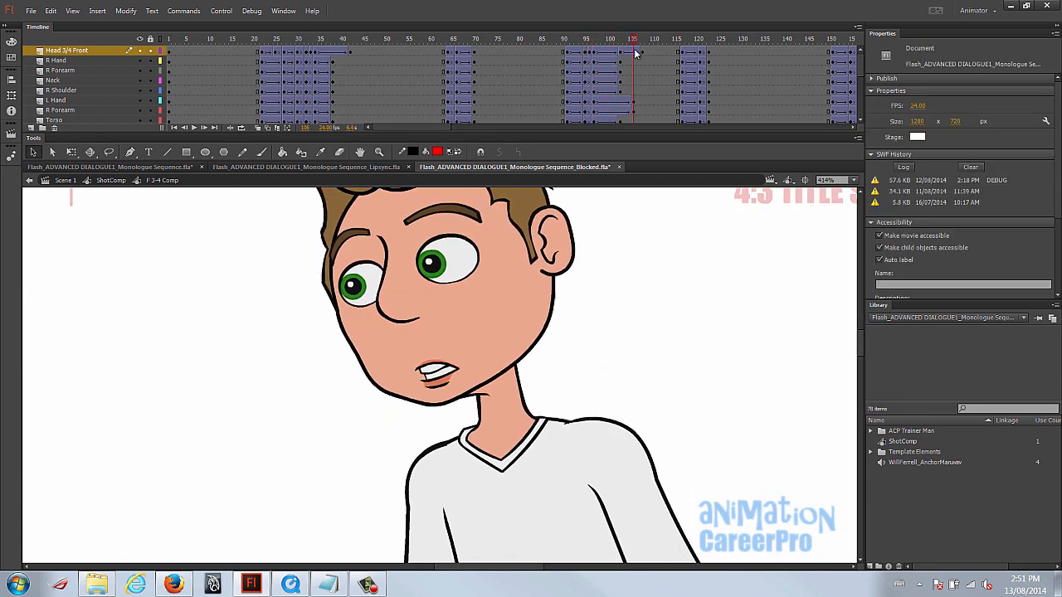
- Play back and scrub the stand-up move from about frame 88 with the whole figure in view
left_click(502, 297)
mouse_move(498, 297)
left_mouse_down()
mouse_move(514, 303)
mouse_move(506, 300)
left_mouse_up()
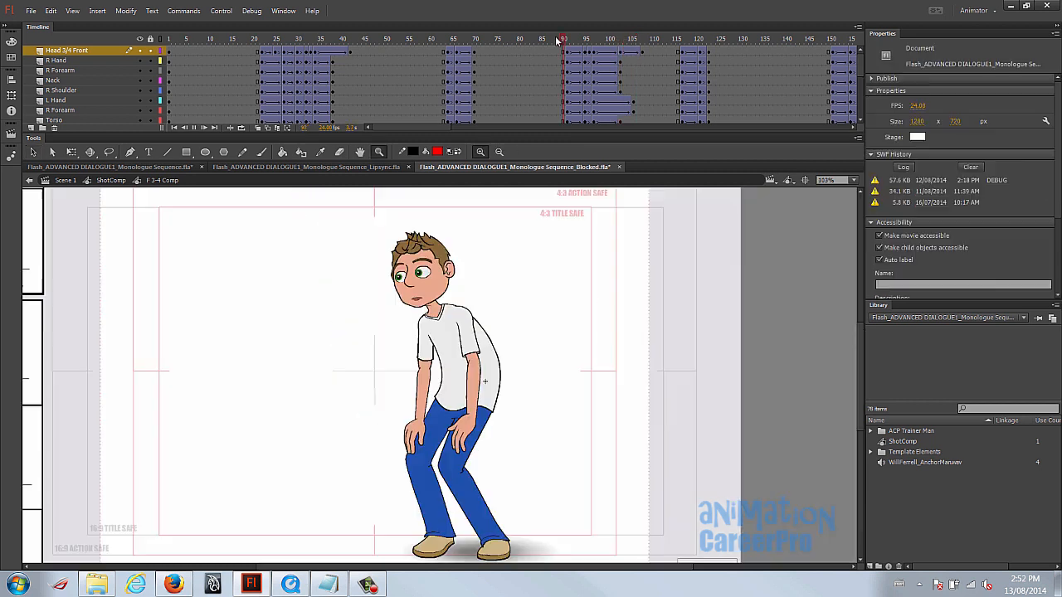
key("Return")
left_click(556, 40)
left_click_drag(556, 39, 603, 60)
- Raise and tilt the front shoe at frame 97 and rotate that leg's thigh and knee into a slight bend
left_click(594, 45)
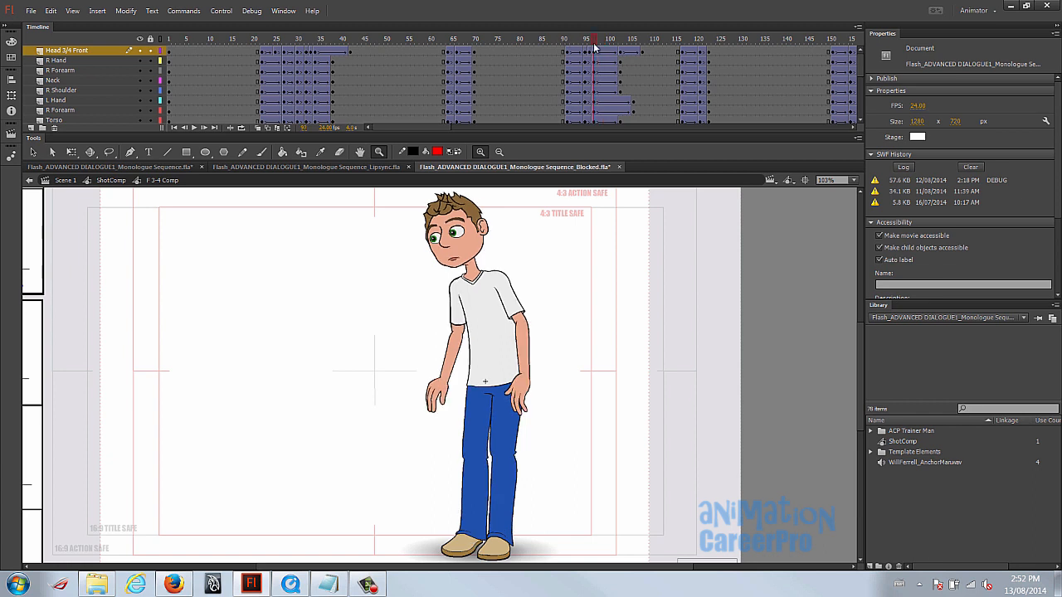
scroll(490, 522, "down", 1)
left_click(463, 516)
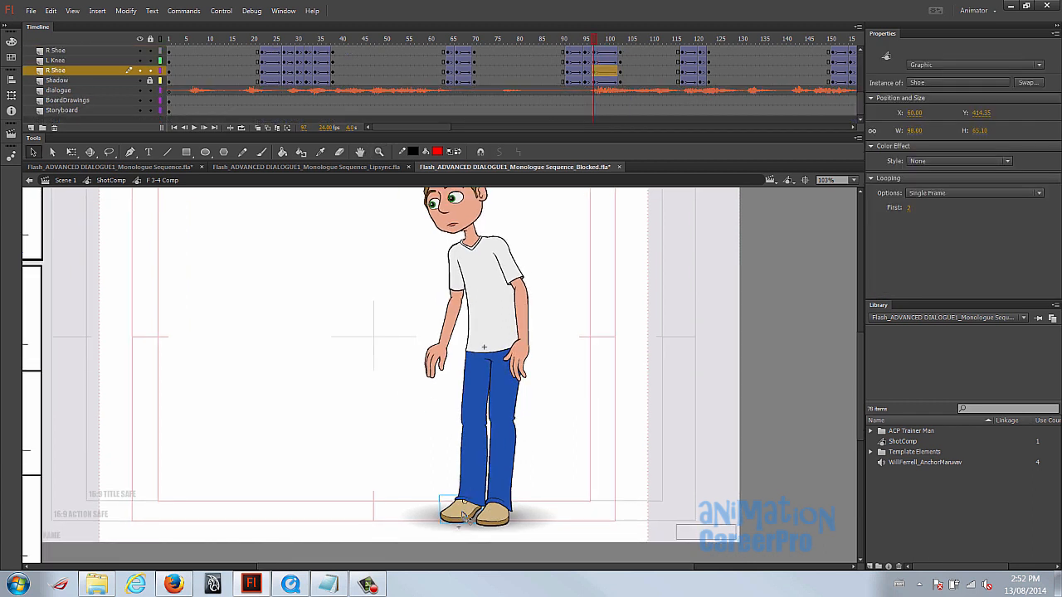
left_click_drag(463, 512, 459, 501)
left_click(473, 406)
key("q")
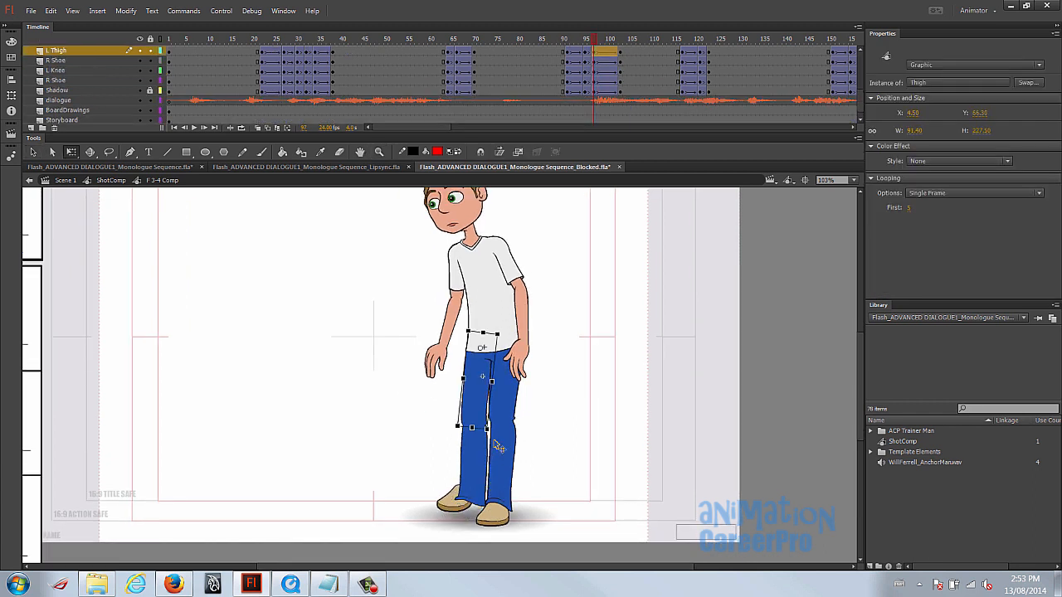
left_click_drag(492, 434, 464, 454)
left_click_drag(478, 509, 442, 531)
left_click(474, 403, "shift")
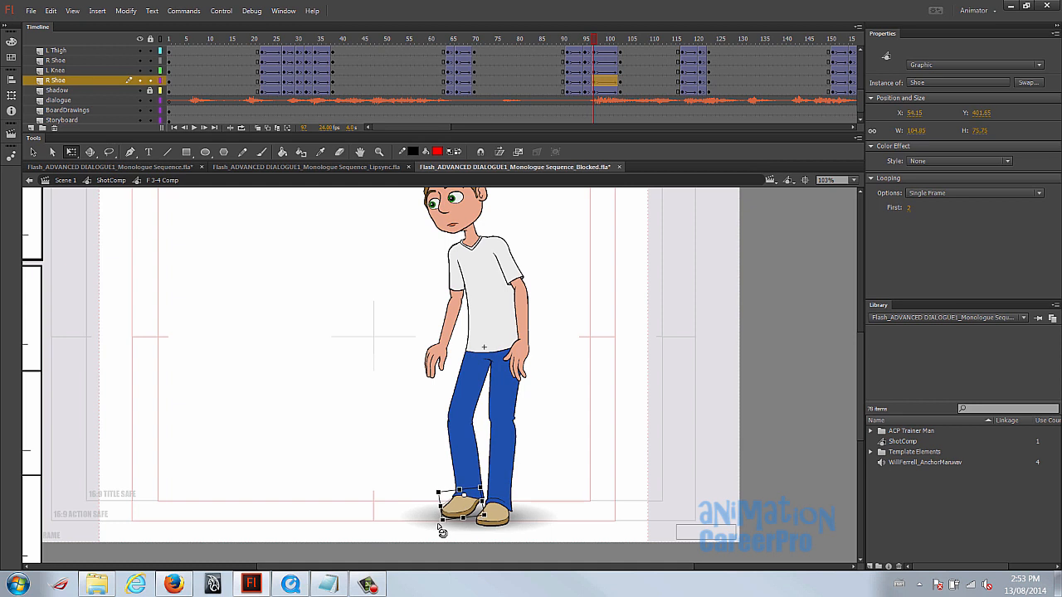
- Review the stand-up move with the bent front leg between about frames 87 and 103
left_click_drag(564, 41, 615, 42)
scroll(548, 274, "up", 2)
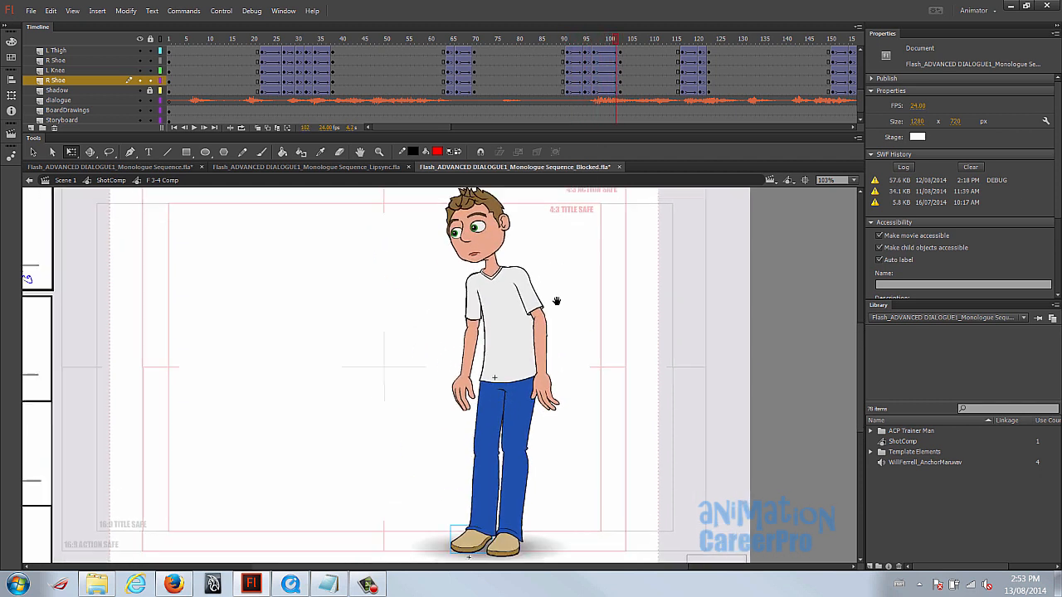
key("z")
left_click(484, 349, "alt")
left_click_drag(366, 292, 582, 497)
left_click_drag(618, 358, 656, 356)
left_click(551, 43)
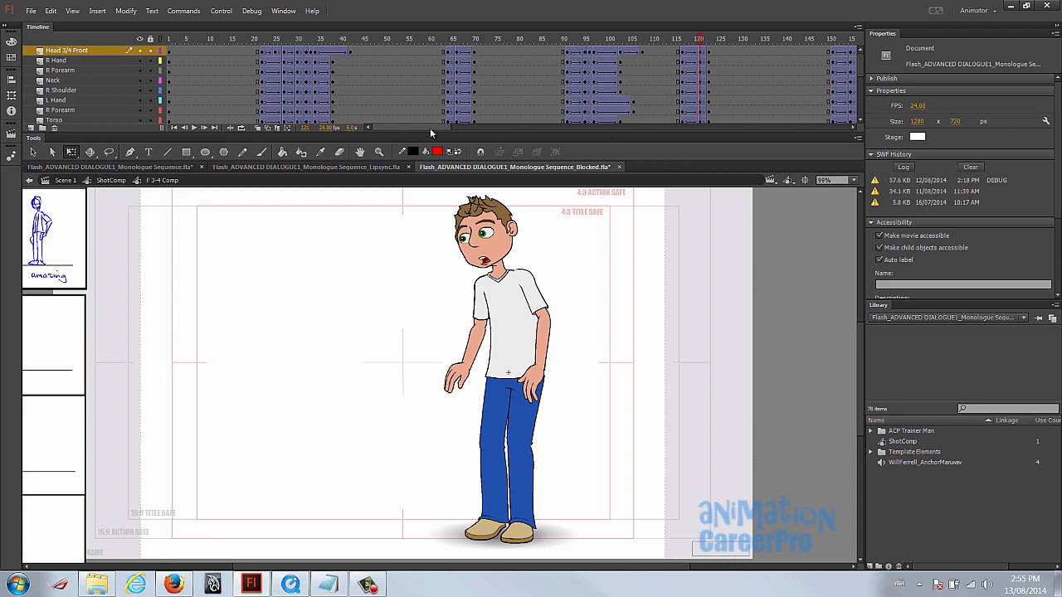
- Play back the arms-out gesture transition from about frame 112
left_click_drag(429, 127, 440, 127)
left_click(381, 78)
key("Return")
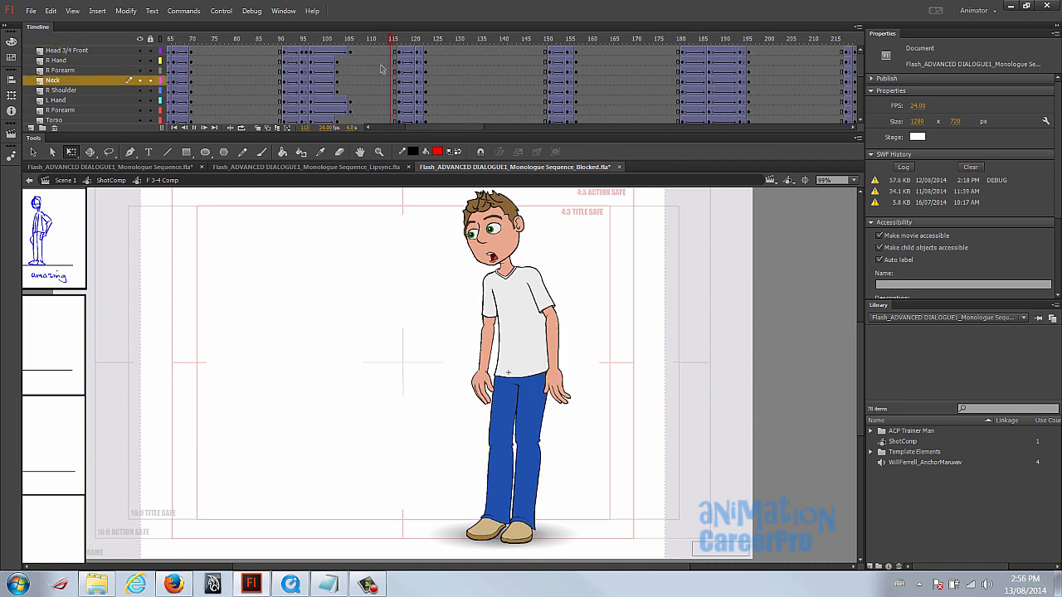
left_click(378, 39)
key("Return")
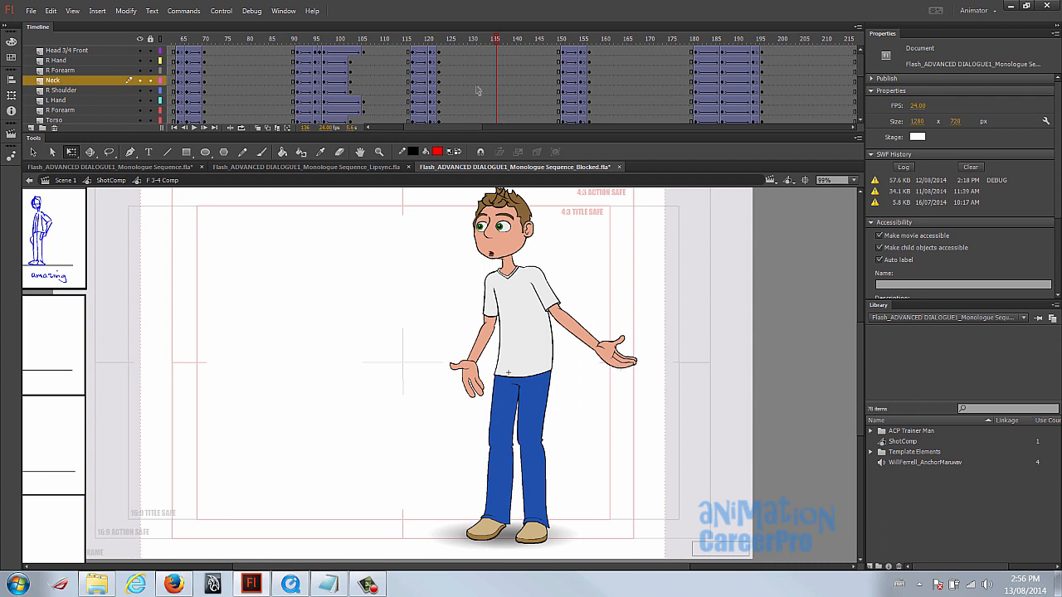
- Insert keyframes at frame 127 on all character layers
left_click_drag(431, 42, 464, 96)
key("F6")
scroll(454, 89, "up", 3)
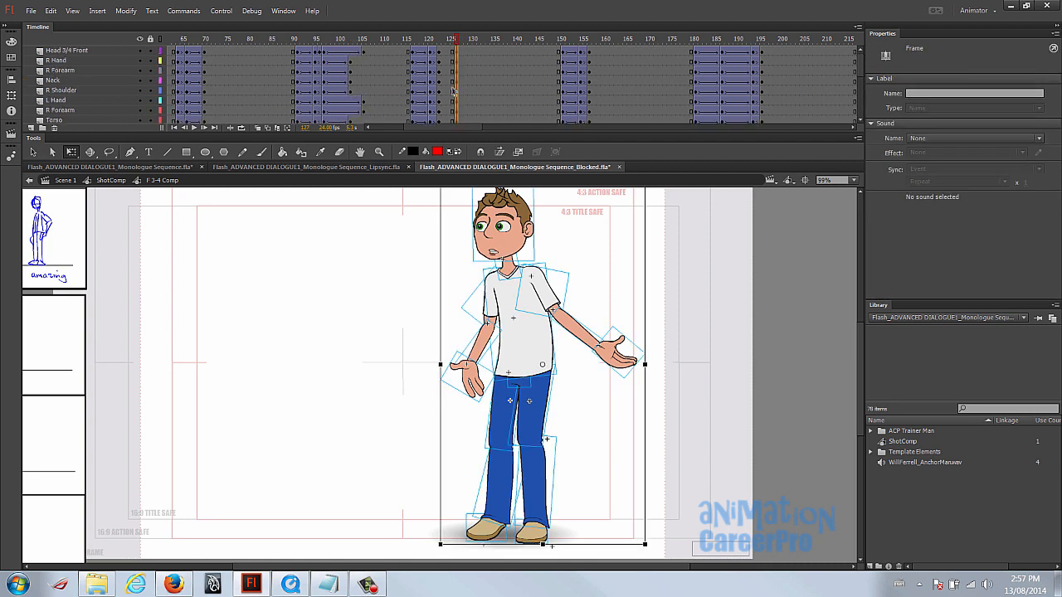
- Lean the whole figure slightly past its pose at frame 123 by transforming it about a pivot at the feet
left_click(439, 42)
key("z")
key("v")
left_click_drag(439, 204, 754, 550)
key("q")
left_click_drag(542, 363, 536, 526)
scroll(616, 278, "up", 3)
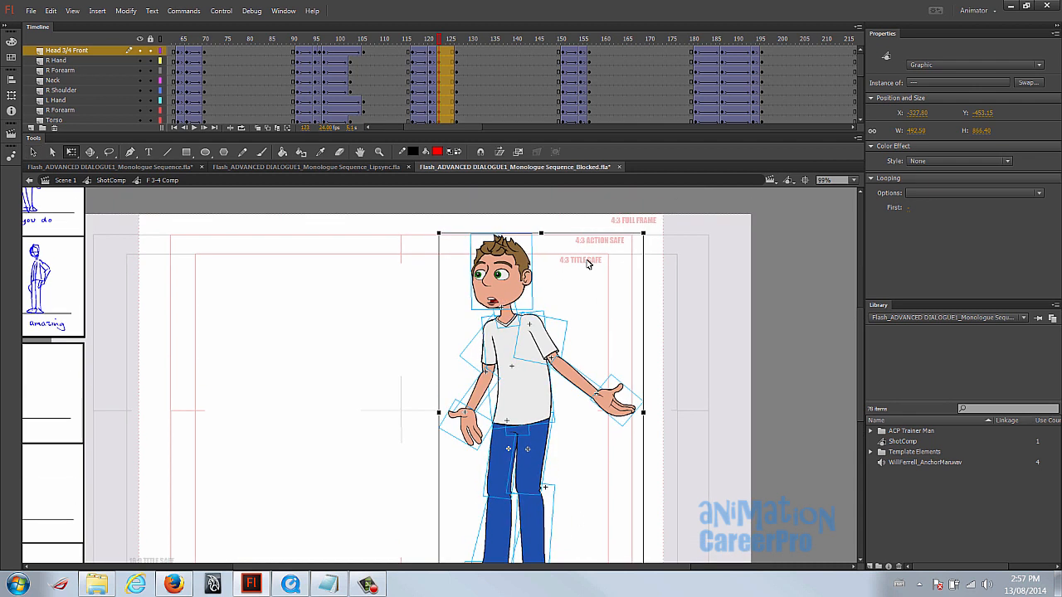
left_click_drag(577, 236, 570, 239)
mouse_move(443, 43)
left_mouse_down()
mouse_move(463, 43)
mouse_move(438, 43)
left_mouse_up()
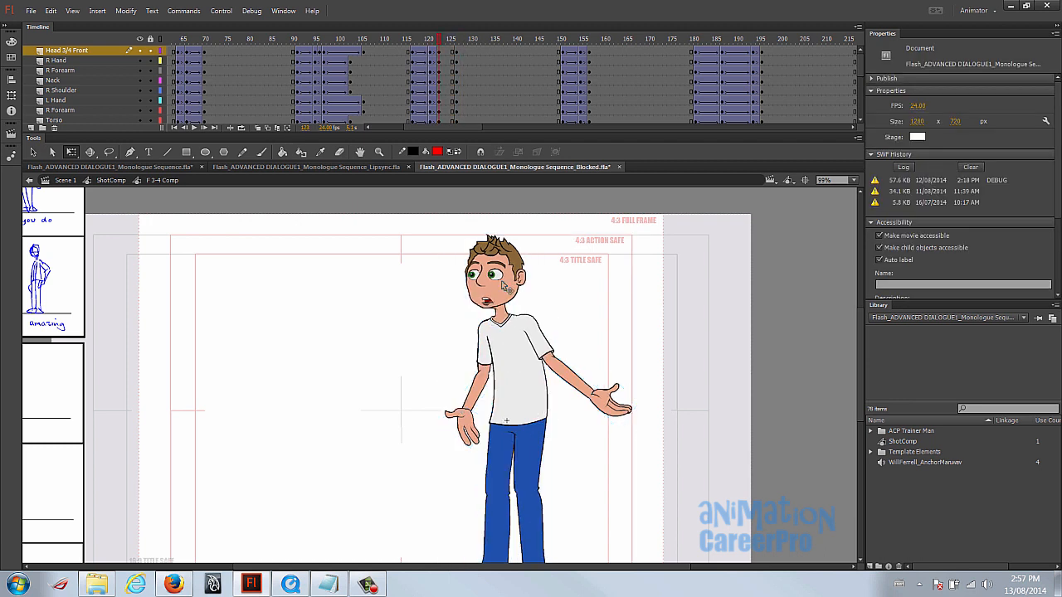
- Rotate the head slightly at frame 123 and swing the outstretched arm and its hand farther out from the body
left_click(516, 307)
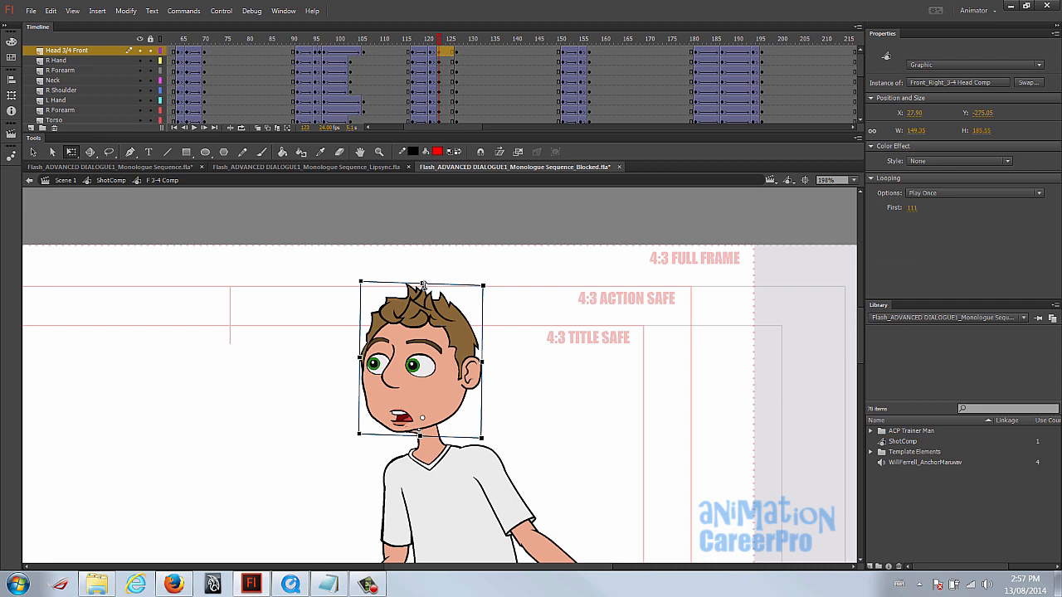
left_click_drag(423, 285, 440, 280)
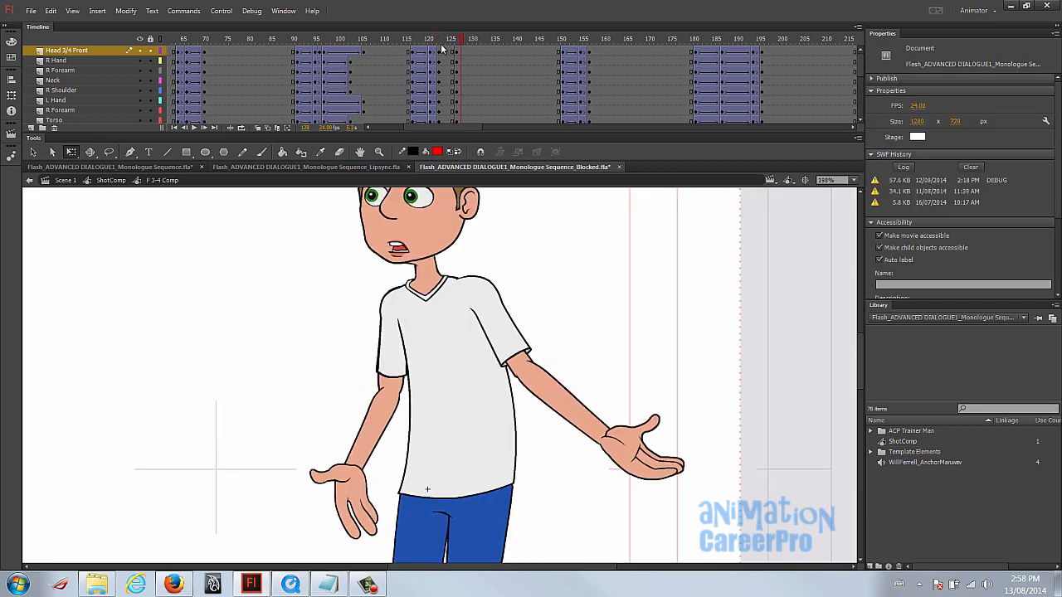
left_click(440, 39)
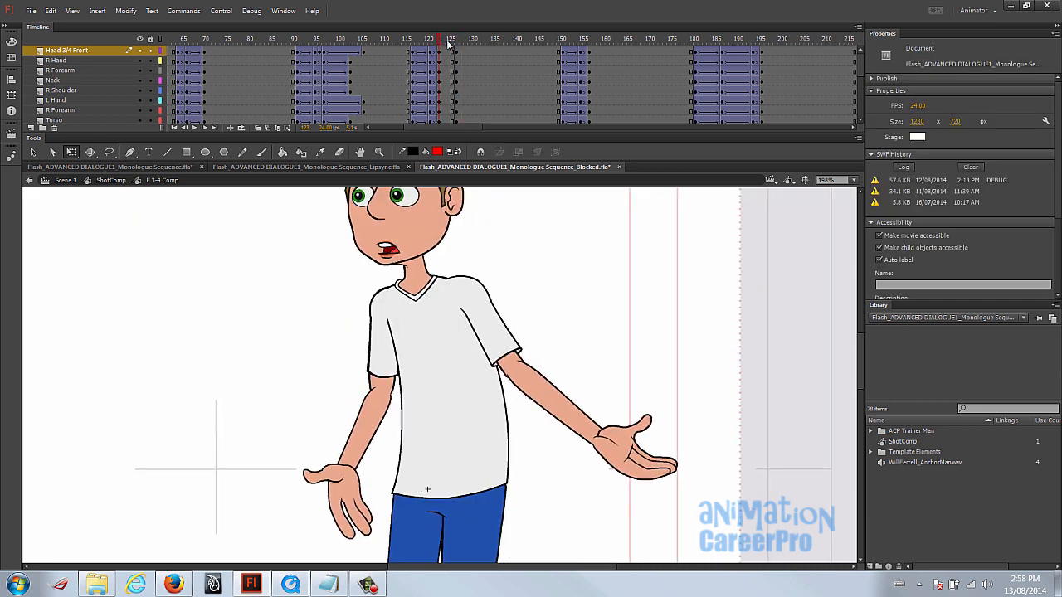
left_click(496, 336)
left_click_drag(705, 506, 707, 464)
left_click(589, 419)
left_click_drag(614, 429, 641, 455)
- Create classic tweens between frames 123 and 127 on all character layers
left_click(451, 40)
left_click_drag(451, 47, 448, 52)
left_click(450, 52)
scroll(450, 60, "down", 3)
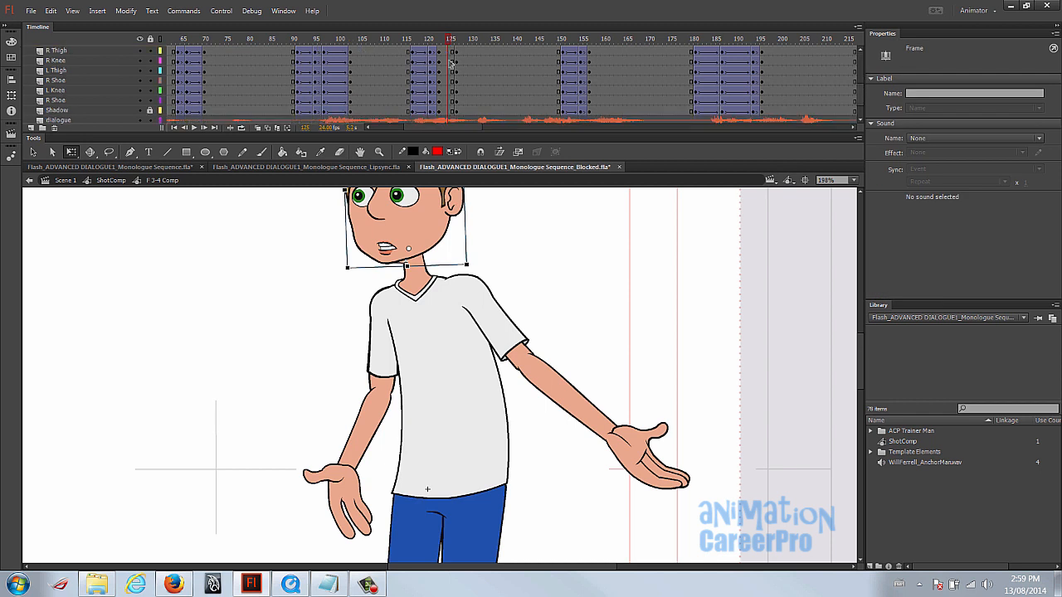
left_click(448, 102, "shift")
right_click(448, 105)
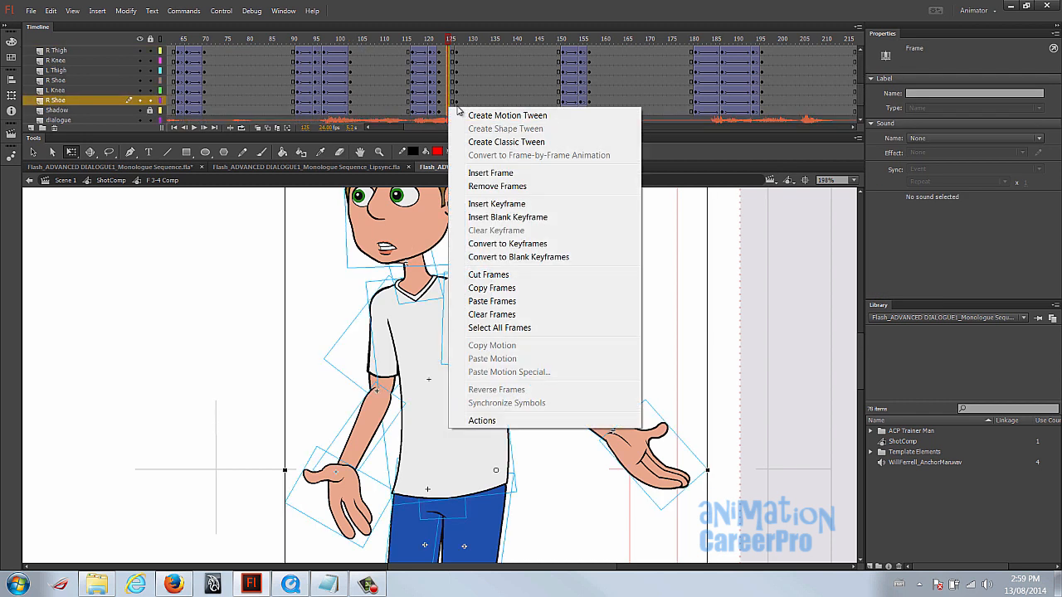
left_click(500, 143)
- Play back the arms-out gesture and its settle from about frame 114 with the whole figure in view
key("z")
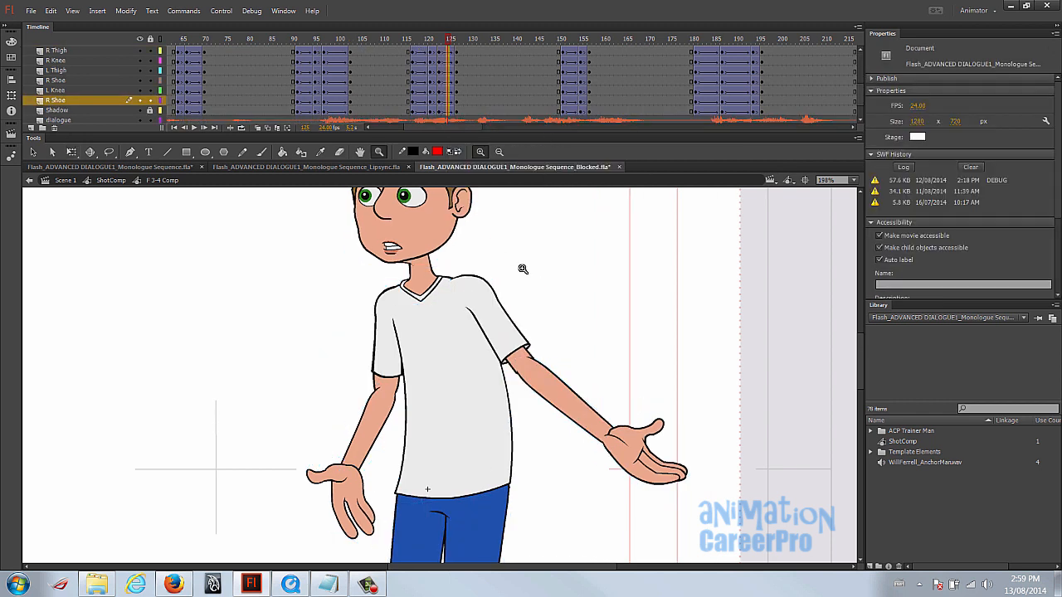
left_click(518, 267, "alt")
left_click_drag(497, 326, 584, 229)
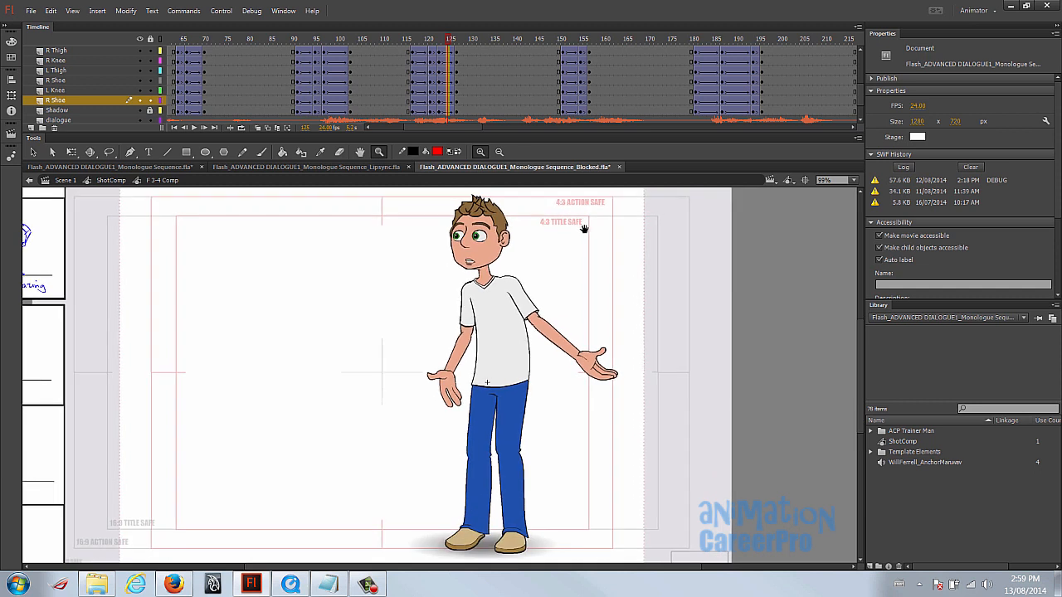
left_click(399, 39)
key("Return")
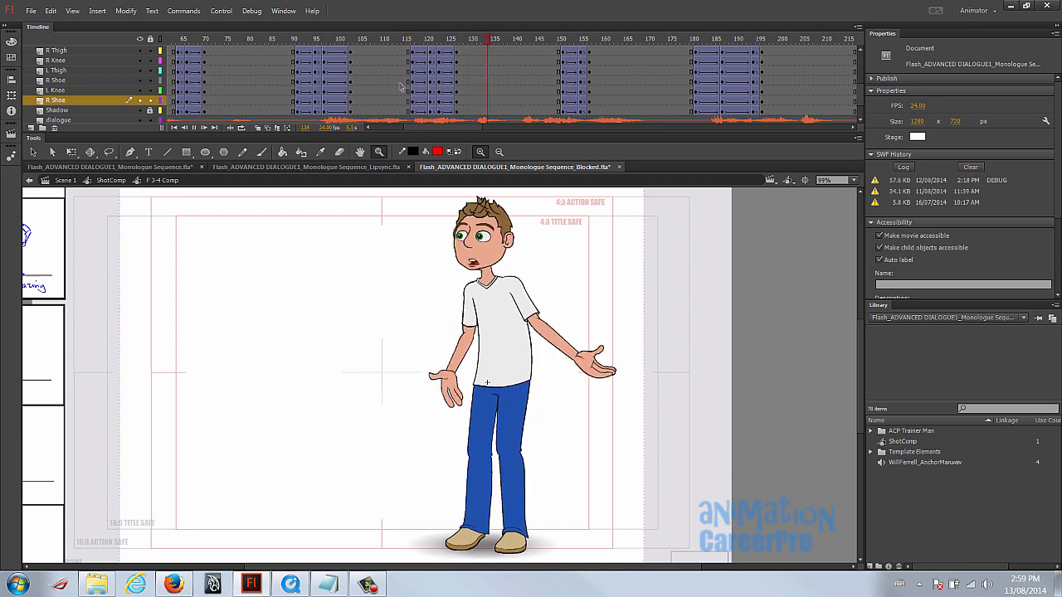
- Play back and scrub the transition into the arms-out gesture from about frame 112 to frame 121
left_click(391, 39)
key("Return")
left_click_drag(395, 40, 406, 42)
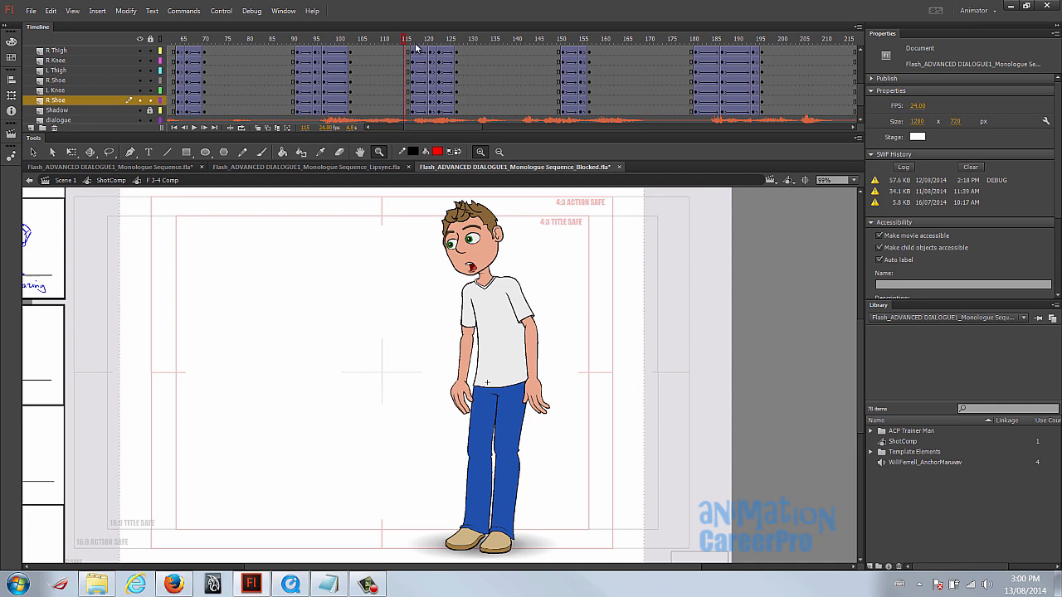
left_click(432, 58)
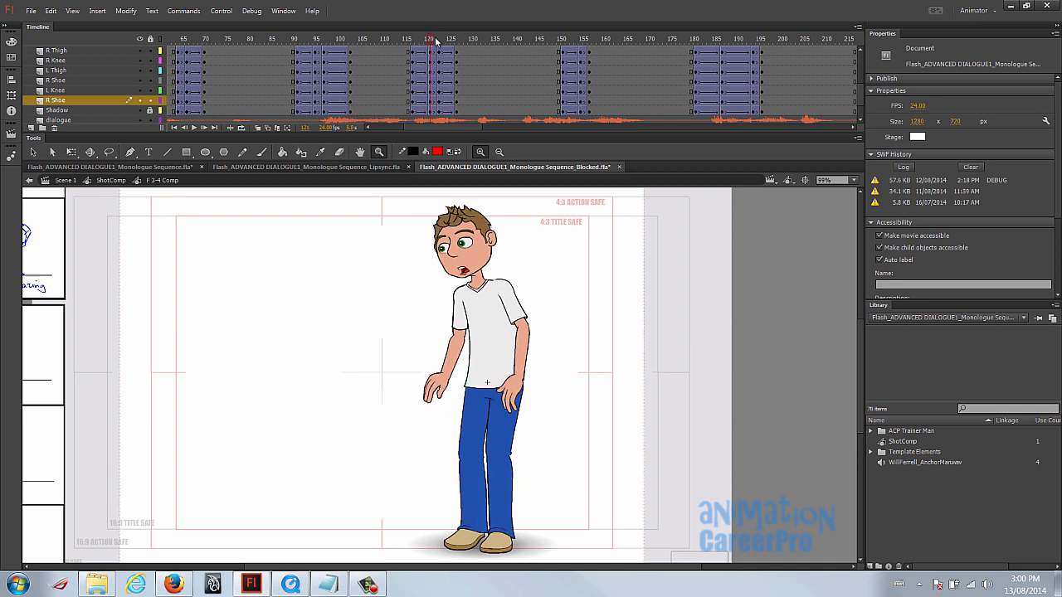
- Bend the R Thigh and R Knee at frame 121 and fit the shoe to the end of the raised trouser leg
left_click_drag(425, 38, 430, 38)
key("v")
left_click(509, 472)
key("q")
left_click(496, 444)
left_click_drag(521, 464, 503, 481)
left_click_drag(520, 538, 533, 540)
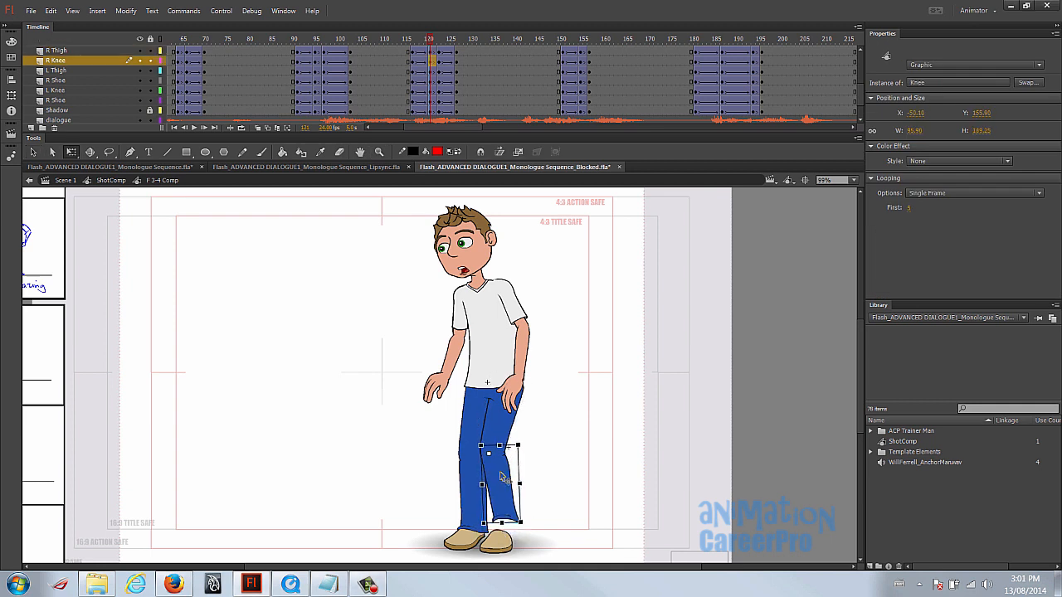
left_click(504, 543)
left_click_drag(501, 544, 507, 531)
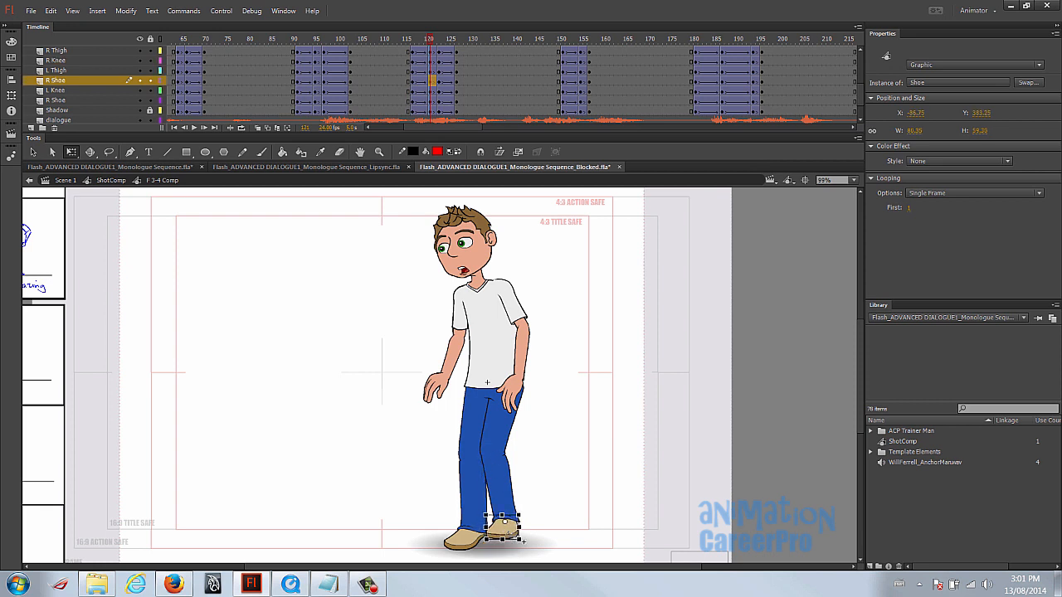
left_click_drag(424, 39, 430, 39)
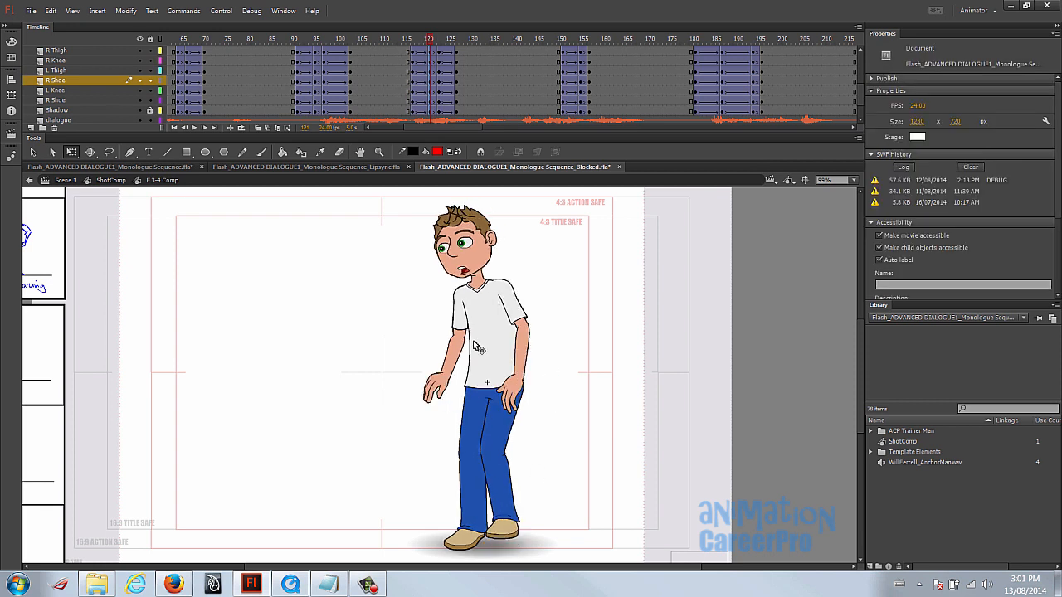
- Rotate the lower leg and shoe together about the knee at frame 121 so the foot kicks out behind, and nudge them into place
left_click(515, 539)
left_click(515, 539)
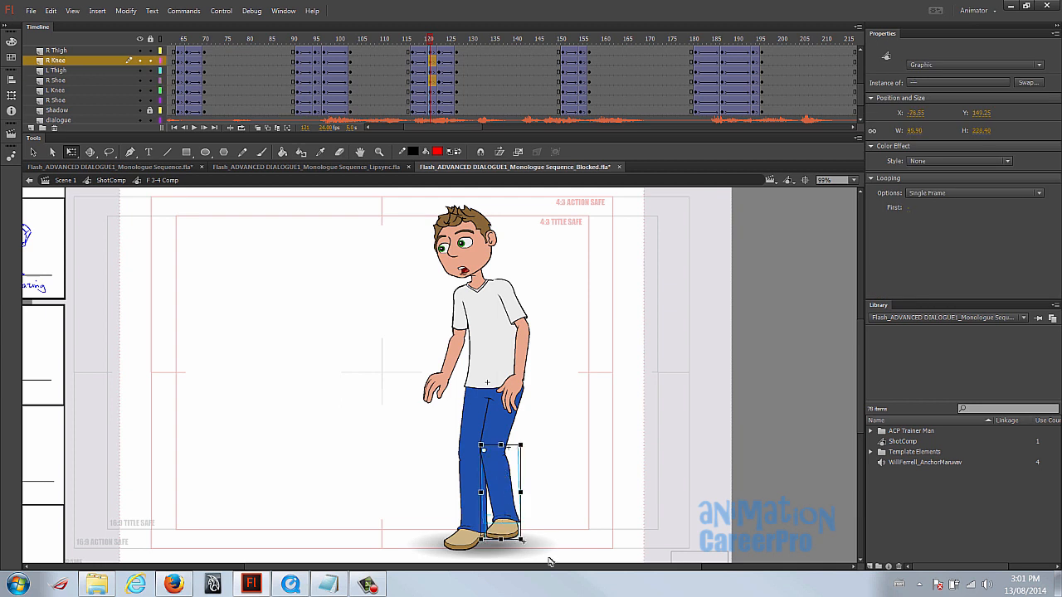
left_click_drag(531, 548, 555, 541)
key("Left")
key("Down")
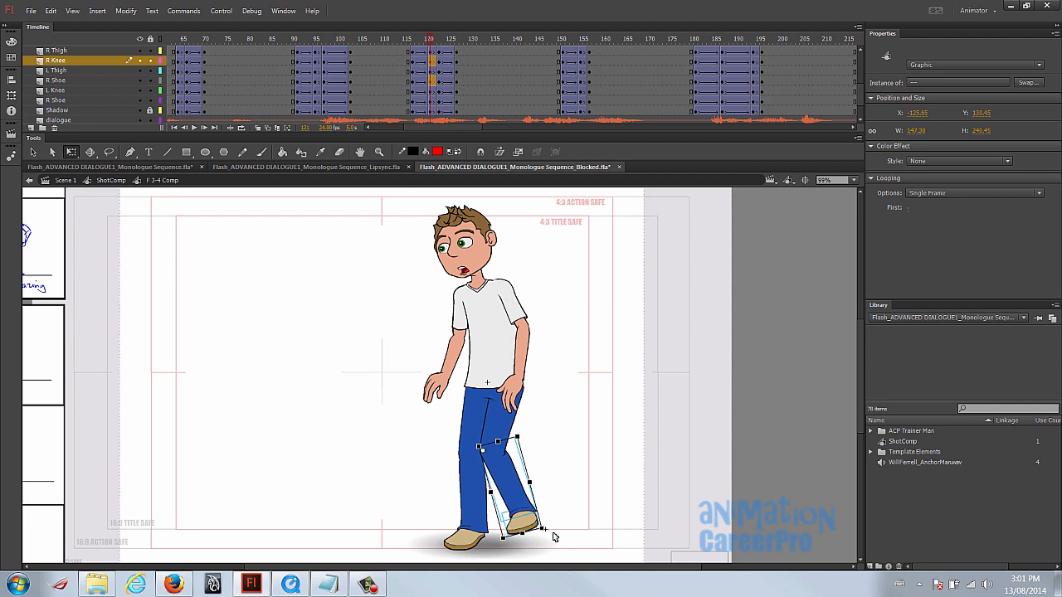
- Lean the whole figure farther forward about the planted foot at frame 121 and scrub through the transition to check it
left_click(567, 406)
left_click_drag(369, 215, 657, 556)
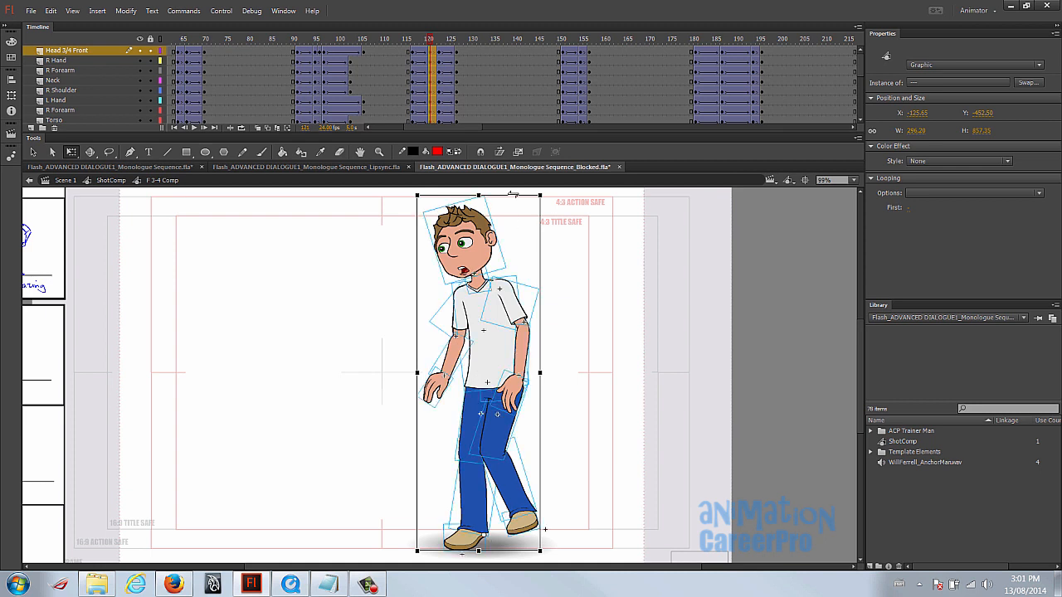
left_click_drag(515, 195, 506, 195)
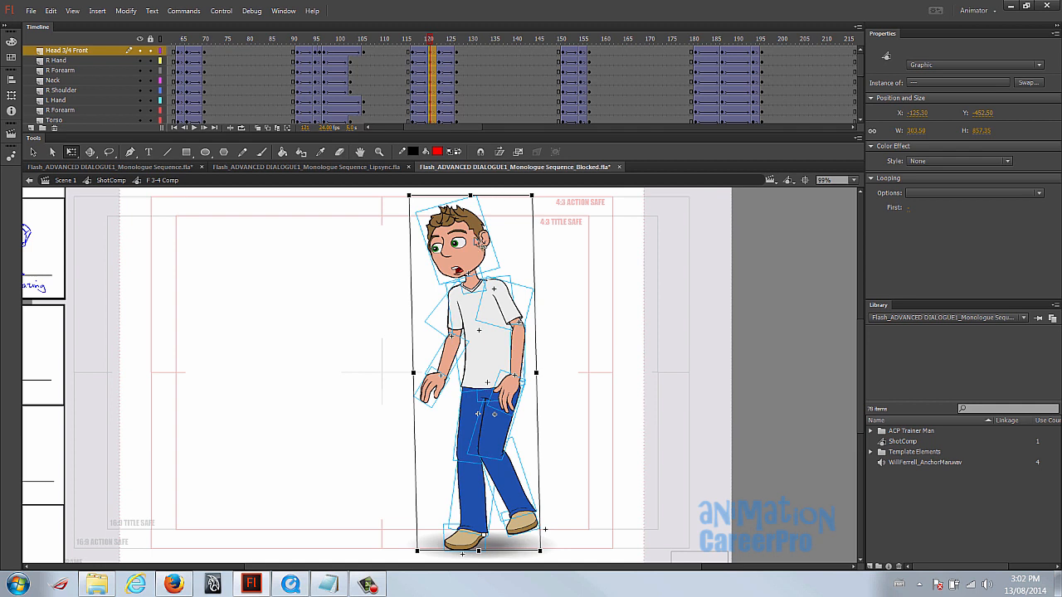
left_click(409, 39)
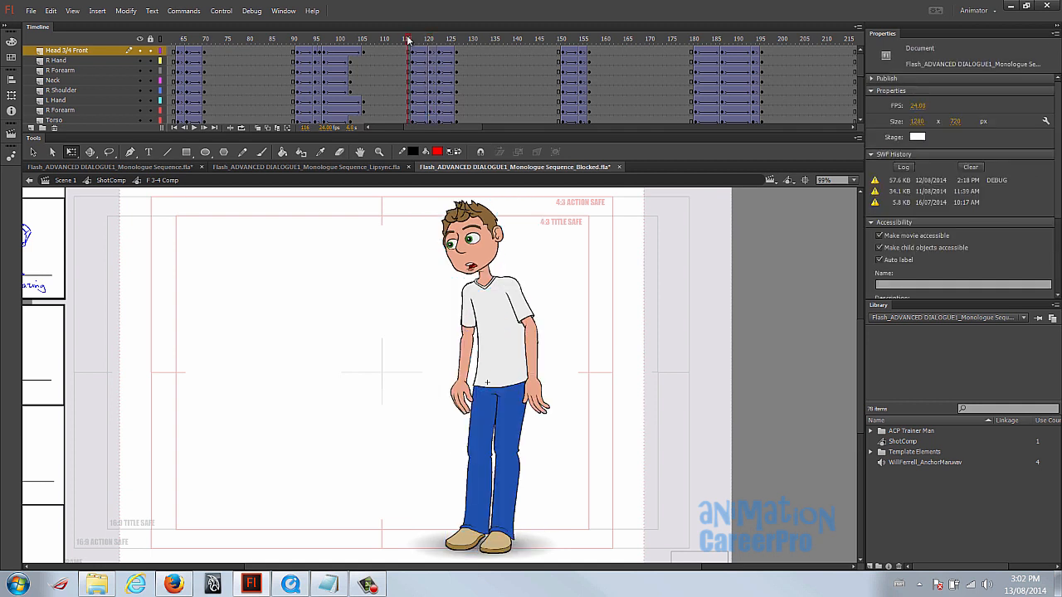
left_click_drag(408, 39, 448, 41)
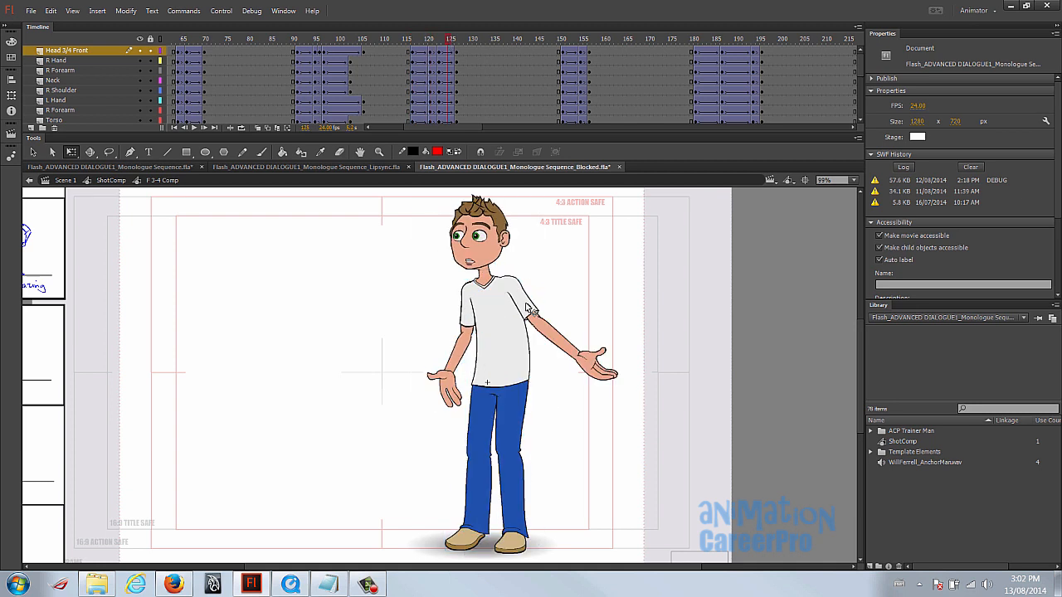
- Swing the R Forearm and R Hand inward across the waist at frame 121
left_click(429, 41)
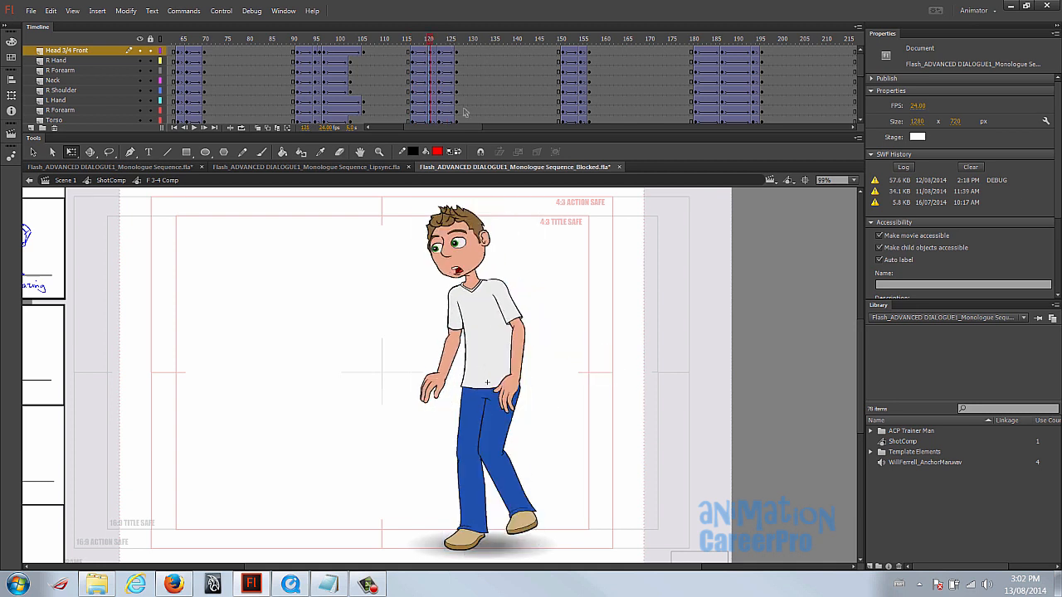
left_click(516, 385)
left_click(527, 360)
left_click_drag(537, 424, 501, 419)
left_click(493, 394)
- Play back the revised anticipation and arm swing from about frame 113
left_click(398, 41)
key("Return")
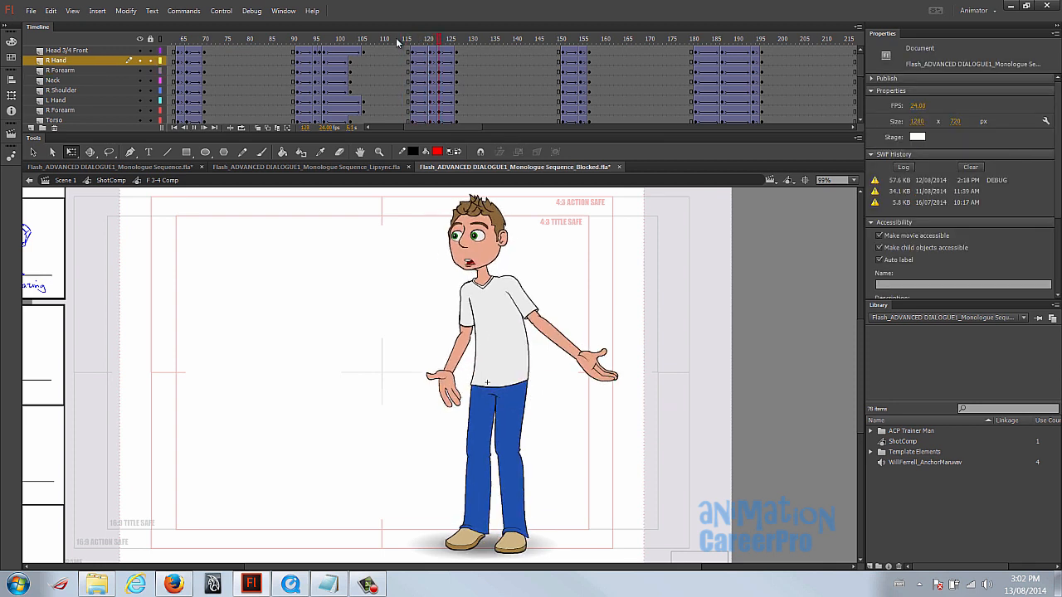
left_click(397, 41)
key("Return")
- Examine how the L Hand changes between frames 116 and 123
left_click(432, 61)
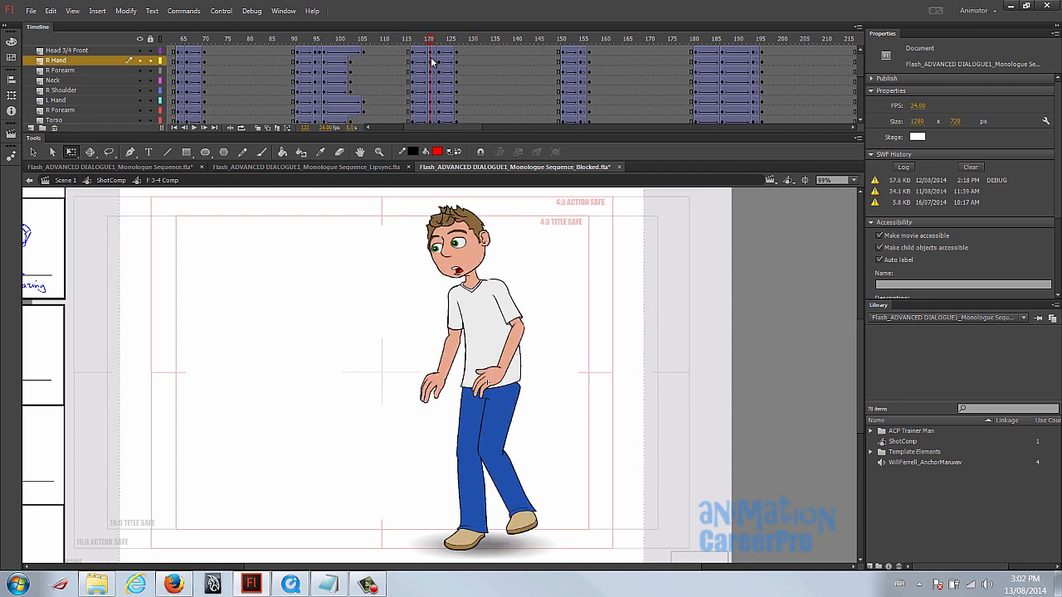
left_click(434, 396)
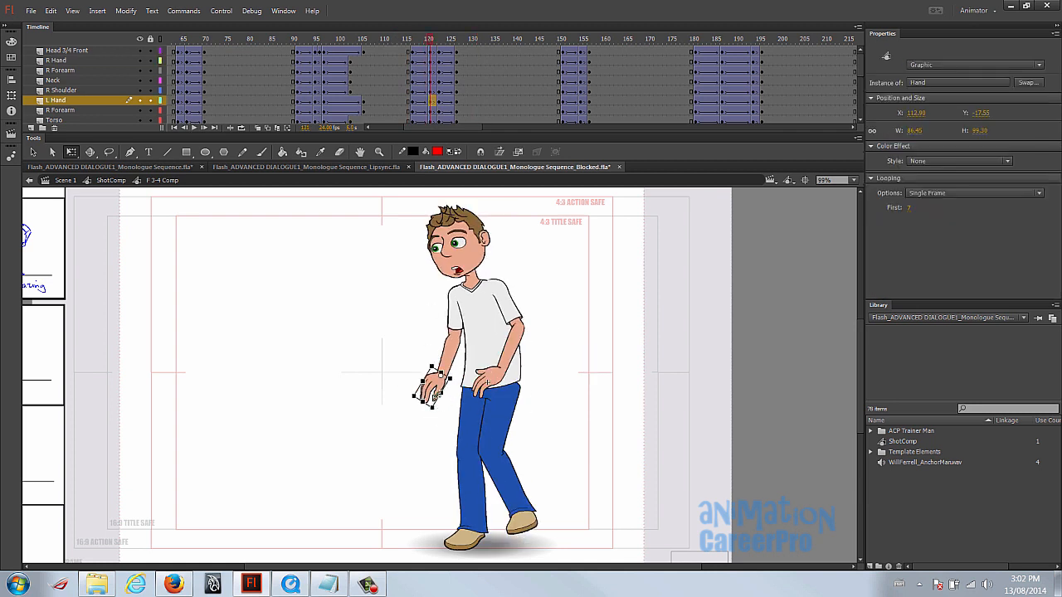
key("v")
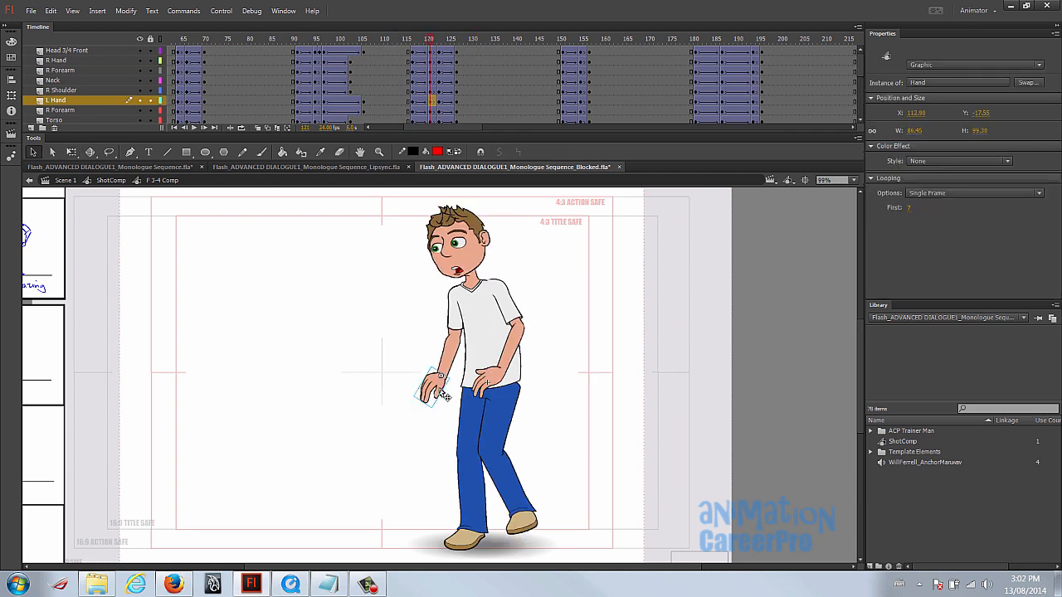
left_click(407, 41)
left_click_drag(407, 43, 435, 49)
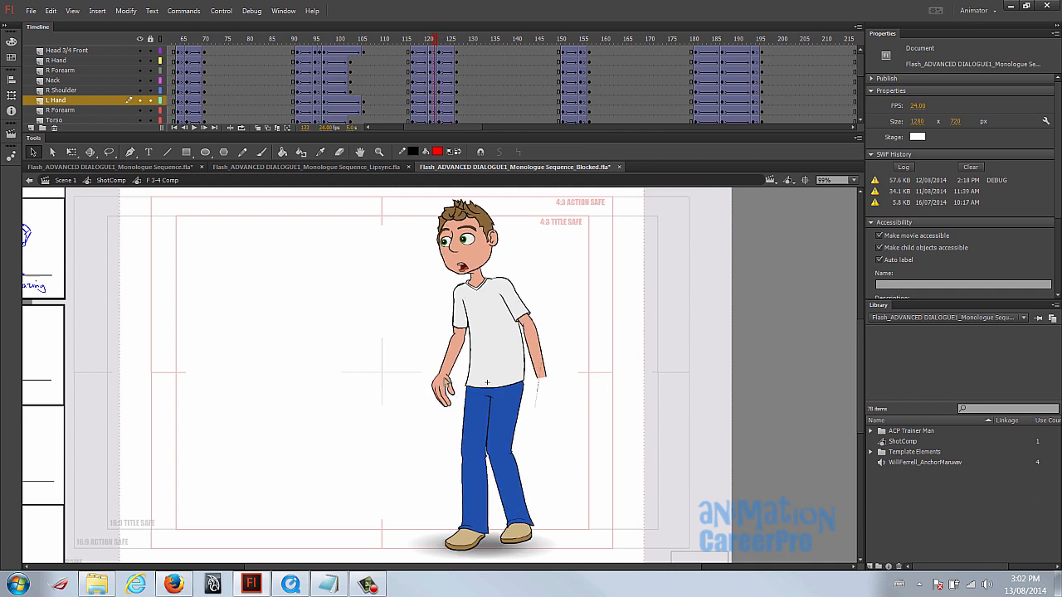
left_click_drag(440, 45, 439, 46)
left_click(453, 402)
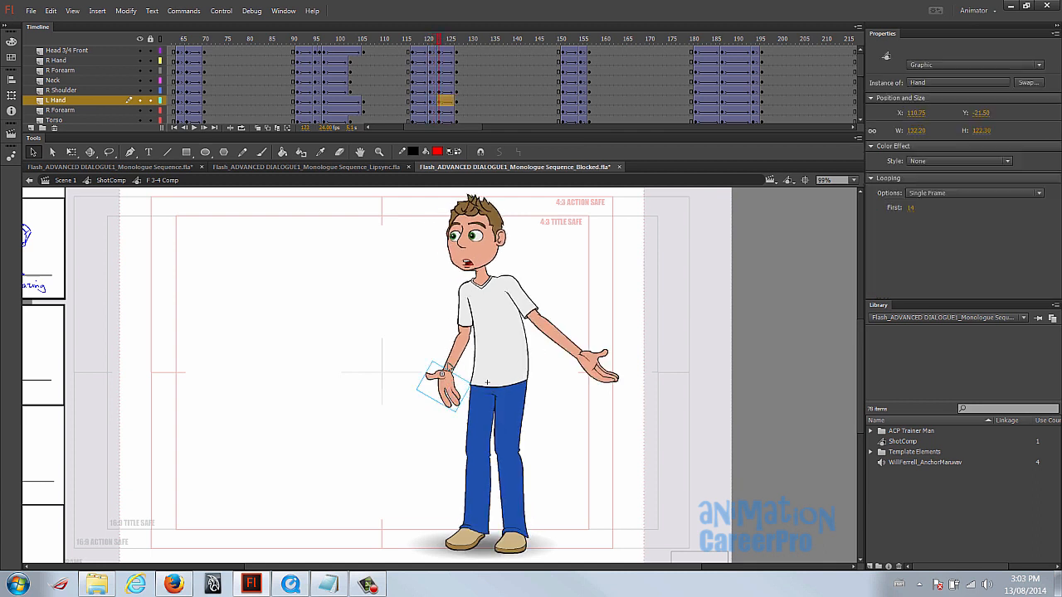
- Give the L Hand its own keyframe at frame 122 and set its first symbol frame to 14, matching frame 123
left_click(434, 101)
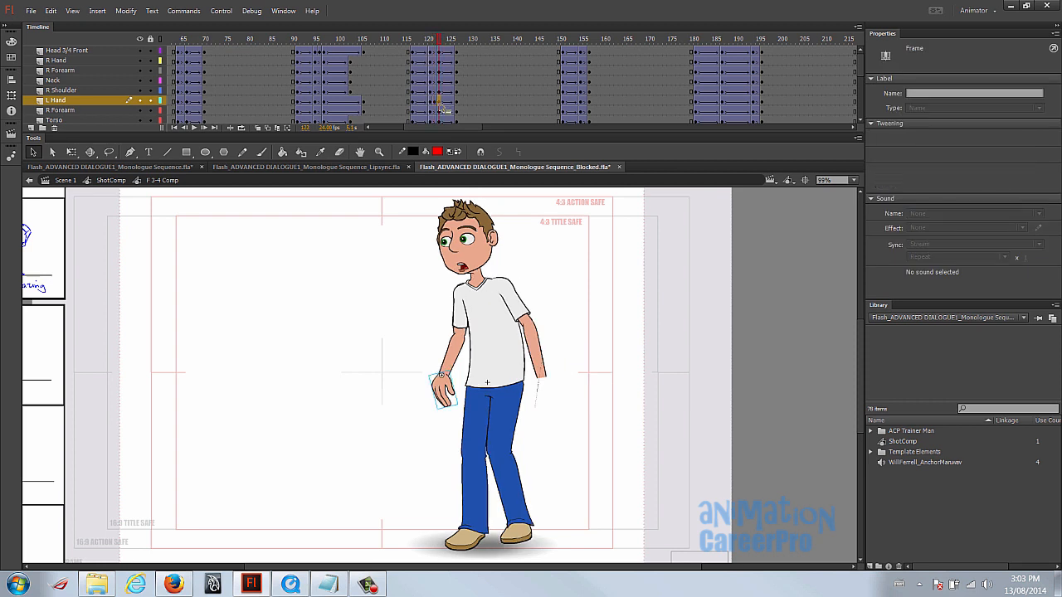
left_click(442, 103)
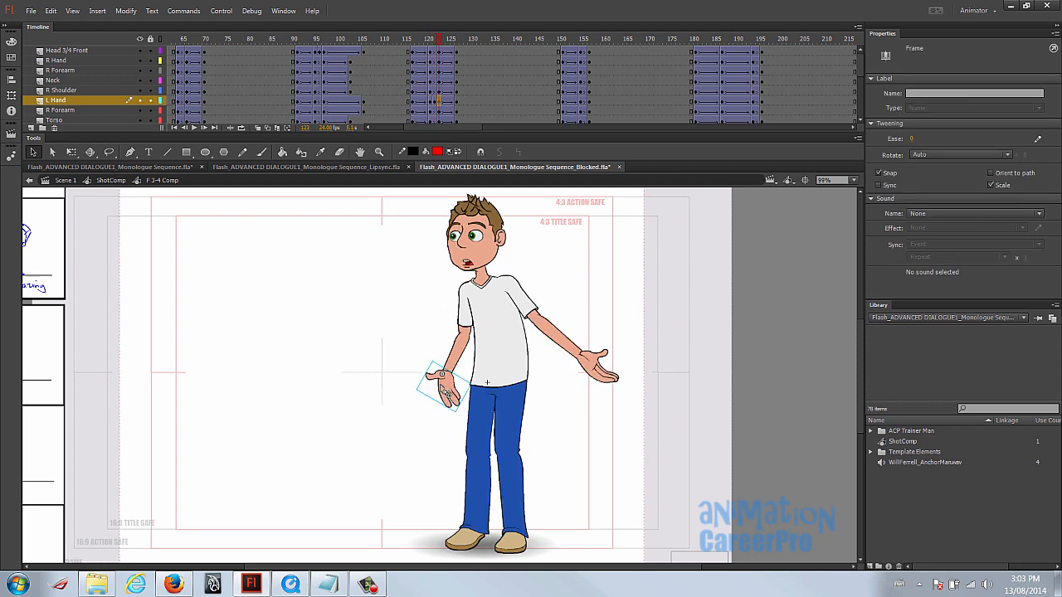
left_click(448, 390)
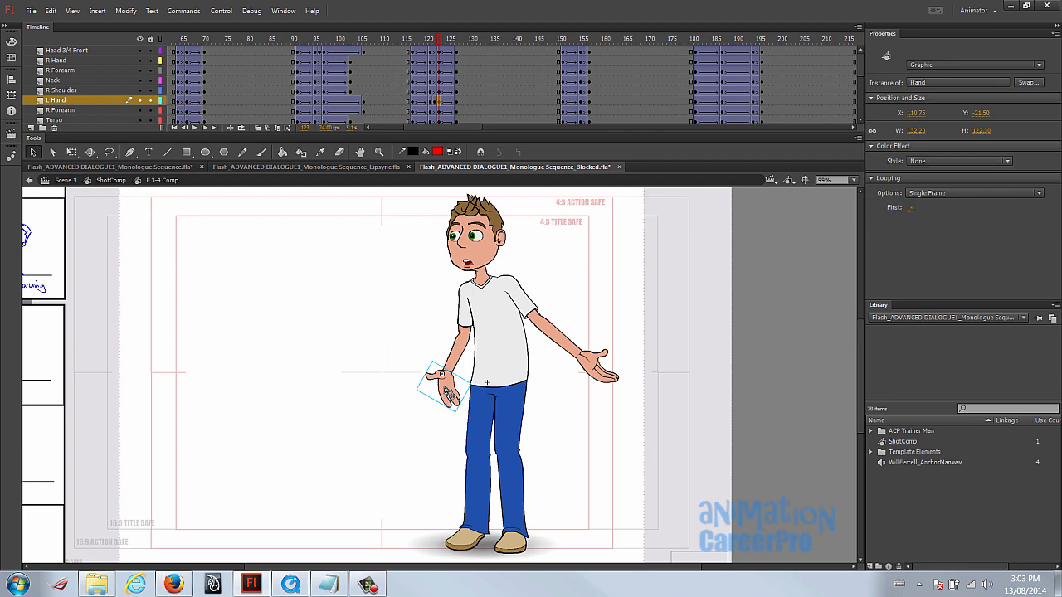
left_click(910, 208)
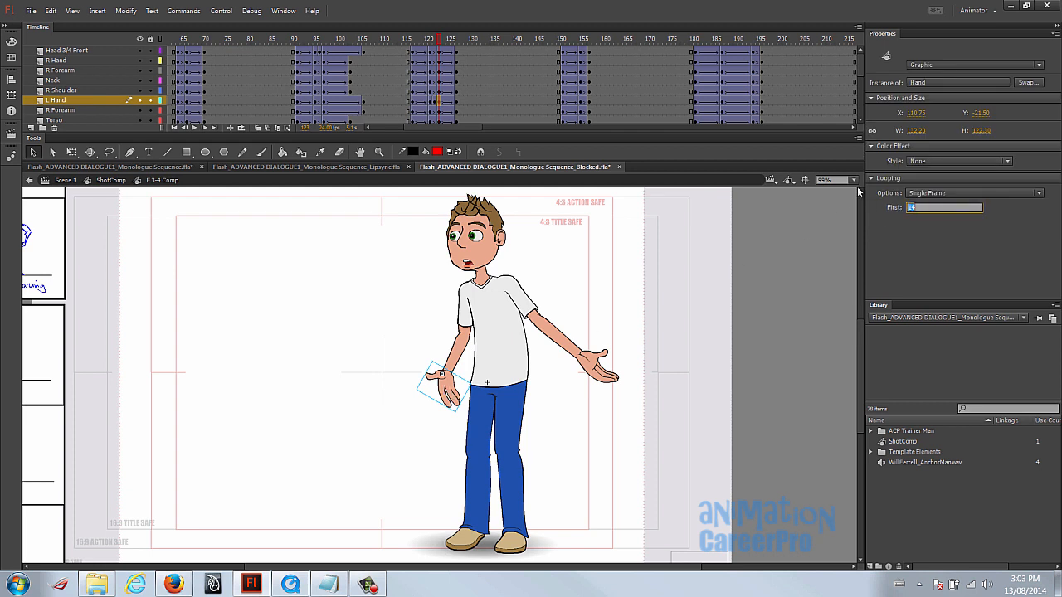
left_click(433, 103)
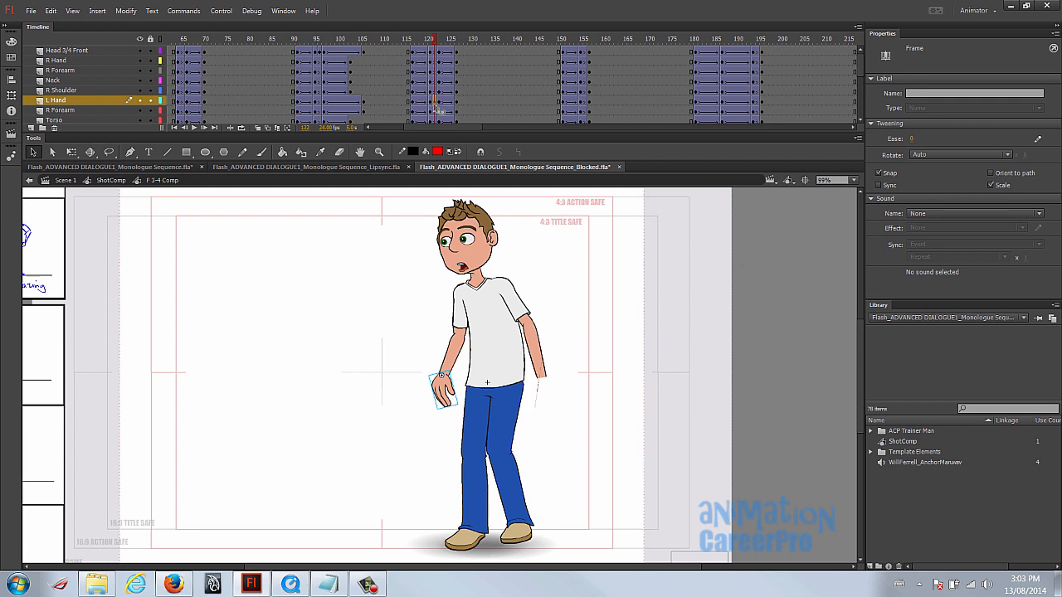
left_click(445, 388)
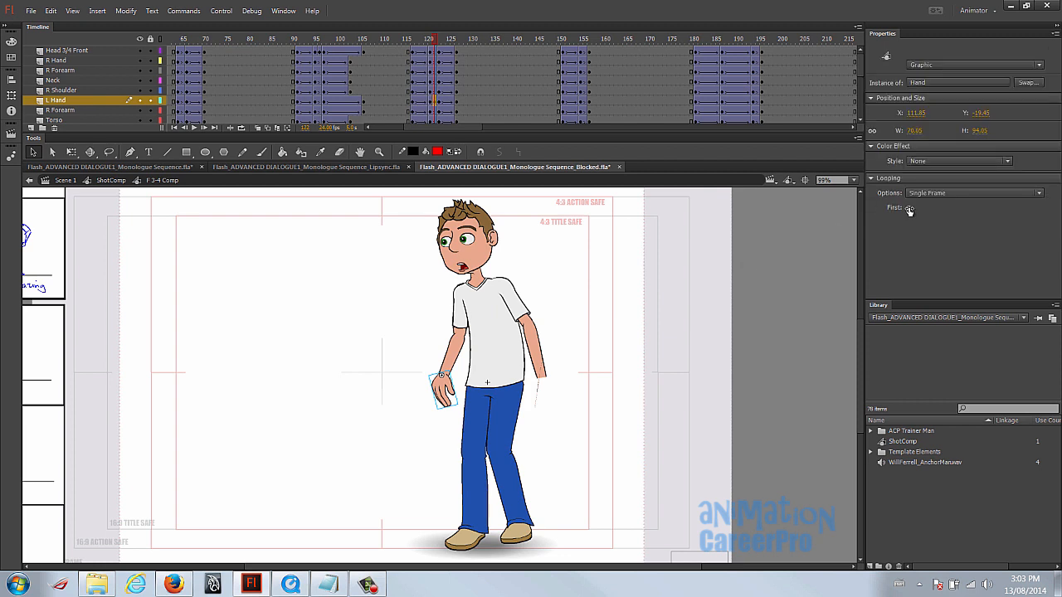
left_click(910, 208)
type("14")
key("Return")
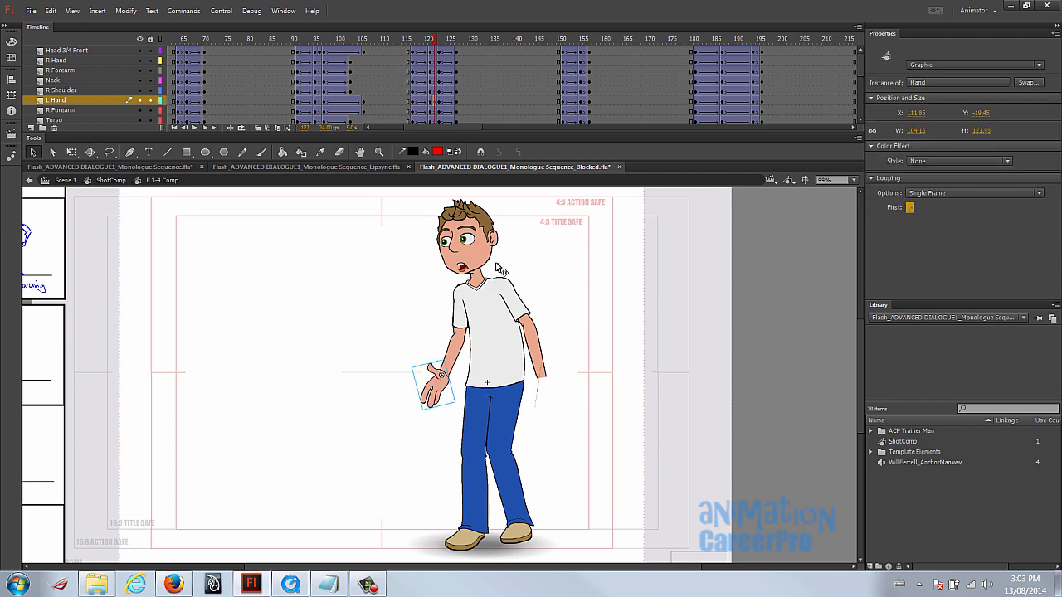
- Rotate the L Hand at frame 122 so its fingers hang more directly downward
left_click(418, 41)
left_click_drag(416, 46, 436, 47)
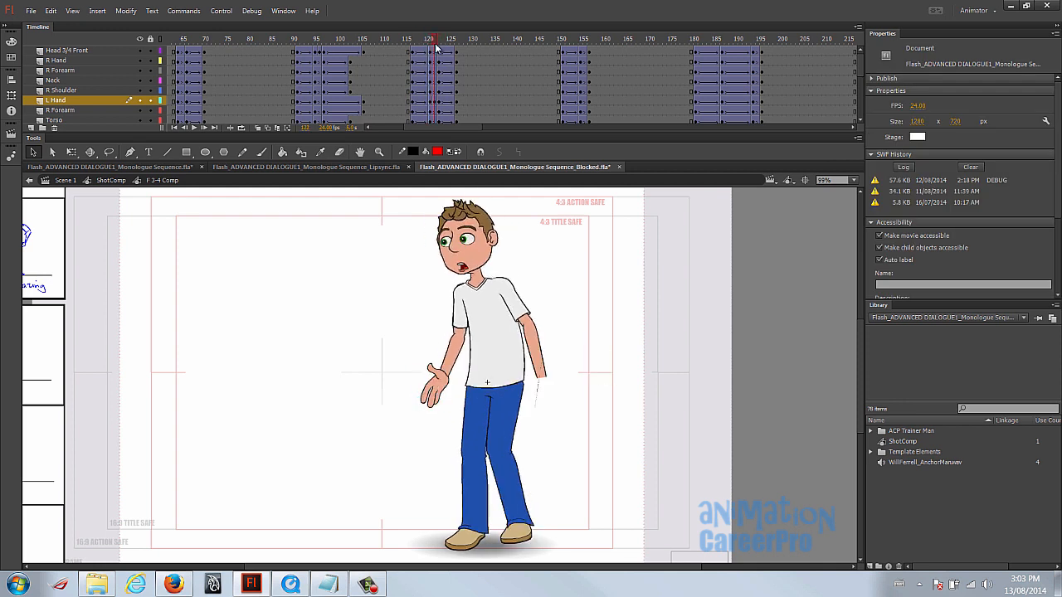
left_click(444, 391)
key("q")
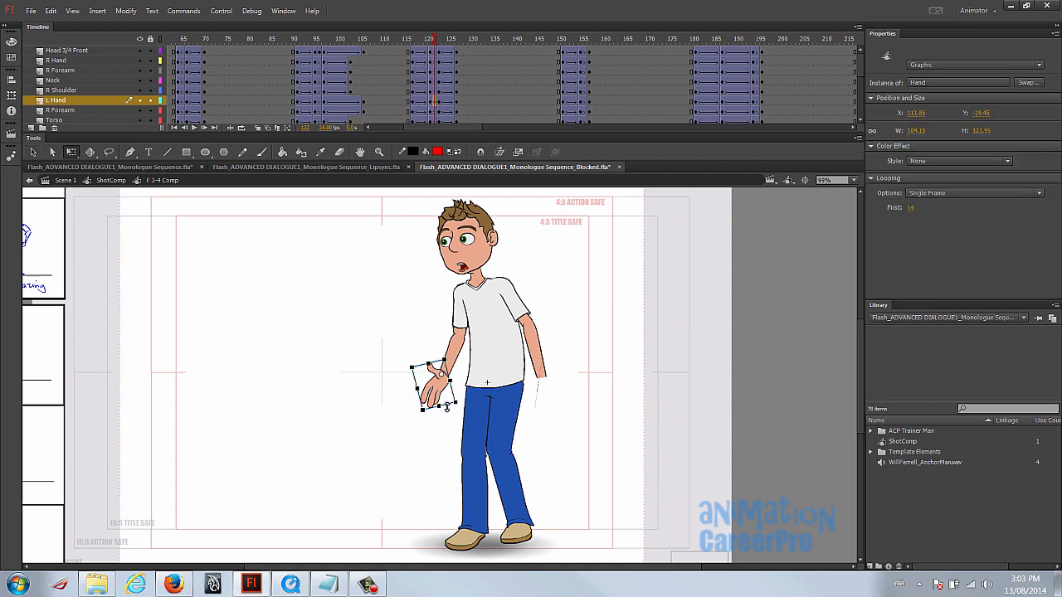
left_click_drag(430, 423, 444, 428)
- Rotate the L Hand slightly outward at frame 121 and scrub the adjoining frames to check the motion
left_click_drag(438, 42, 431, 42)
left_click(430, 388)
mouse_move(438, 420)
left_mouse_down()
mouse_move(429, 425)
mouse_move(428, 412)
left_mouse_up()
mouse_move(430, 39)
left_mouse_down()
mouse_move(443, 40)
mouse_move(431, 49)
mouse_move(446, 47)
mouse_move(430, 48)
left_mouse_up()
- Sketch a red brush arc from the R Hand's position at the waist out to the side, and undo the stroke
left_click(507, 384)
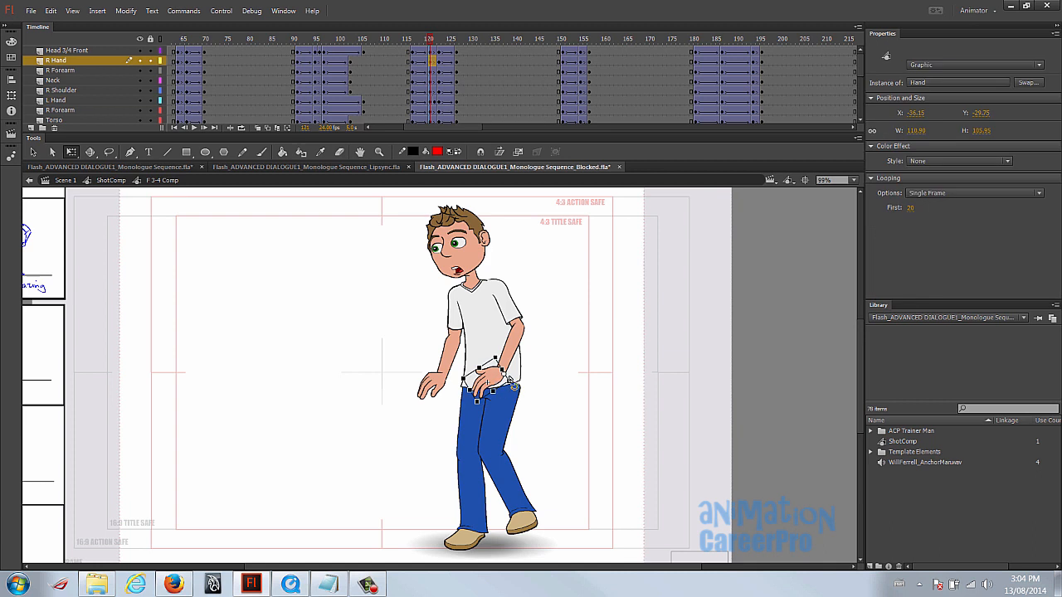
left_click_drag(429, 47, 430, 43)
left_click(495, 383)
key("b")
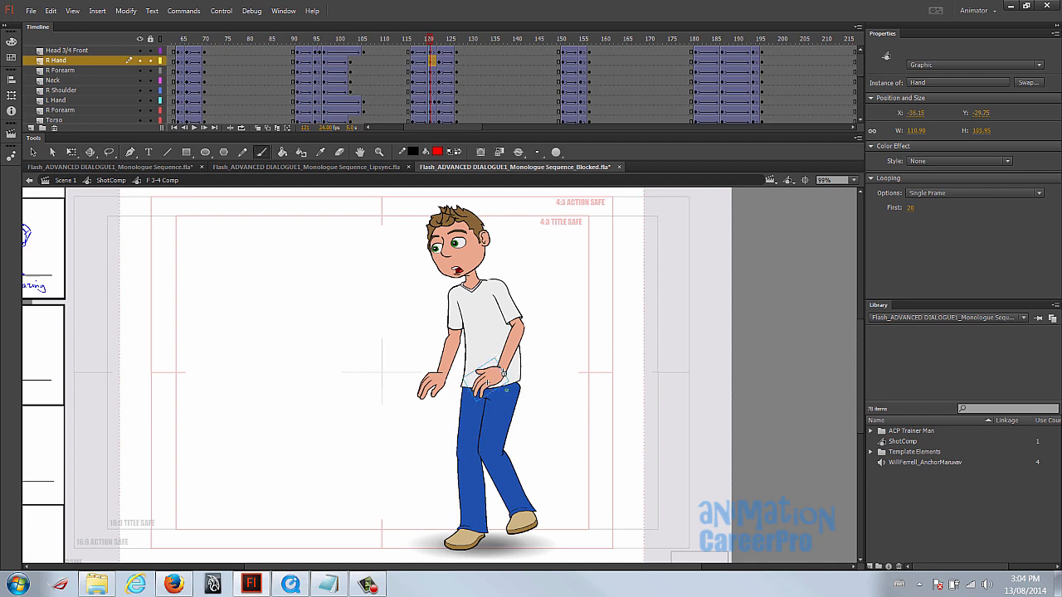
mouse_move(461, 377)
left_mouse_down()
mouse_move(507, 399)
mouse_move(583, 385)
mouse_move(635, 336)
left_mouse_up()
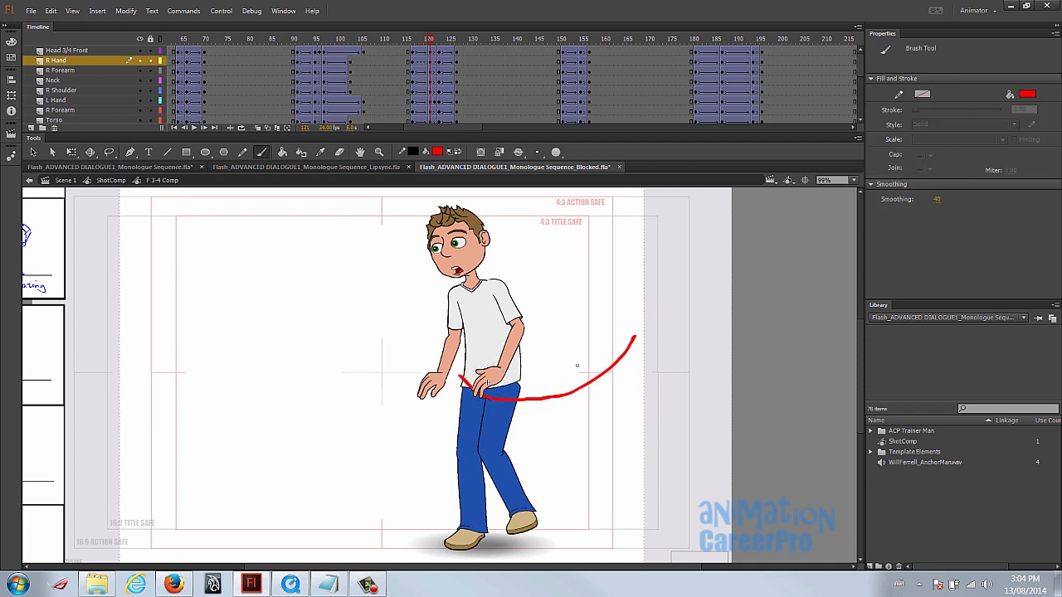
left_click_drag(536, 401, 557, 396)
key("ctrl+z")
key("ctrl+z")
key("v")
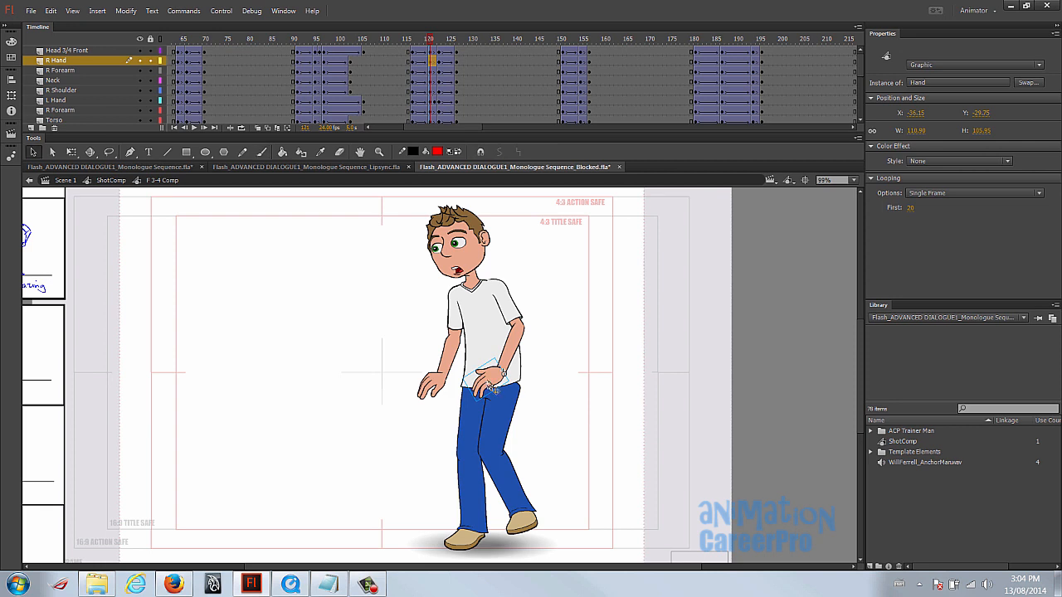
- Replace the R Hand keyframe at frame 122 with a copy of its frame 123 keyframe
left_click(437, 61)
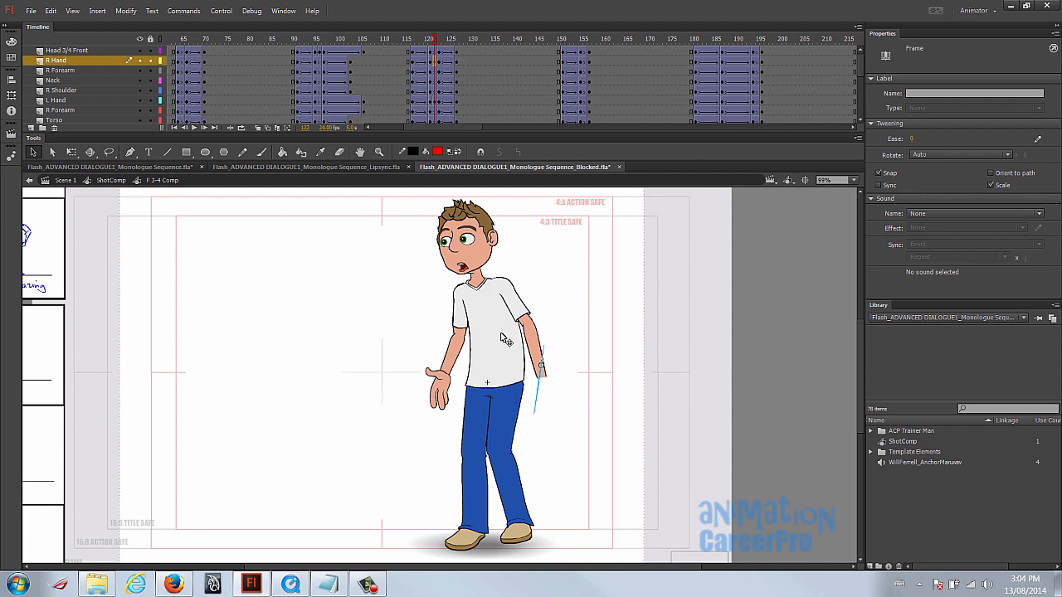
left_click(439, 62)
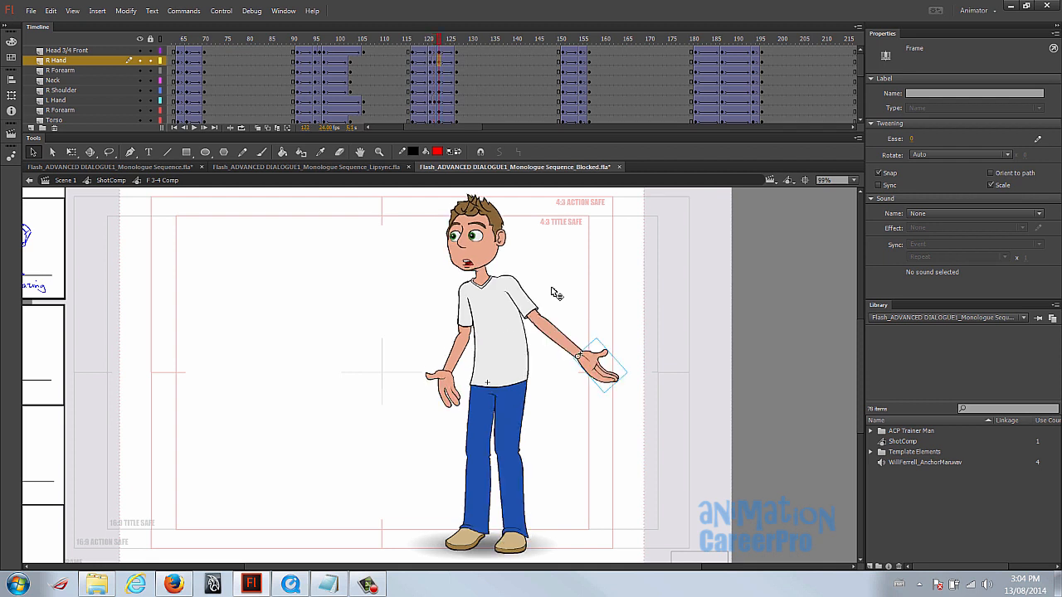
left_click(609, 378)
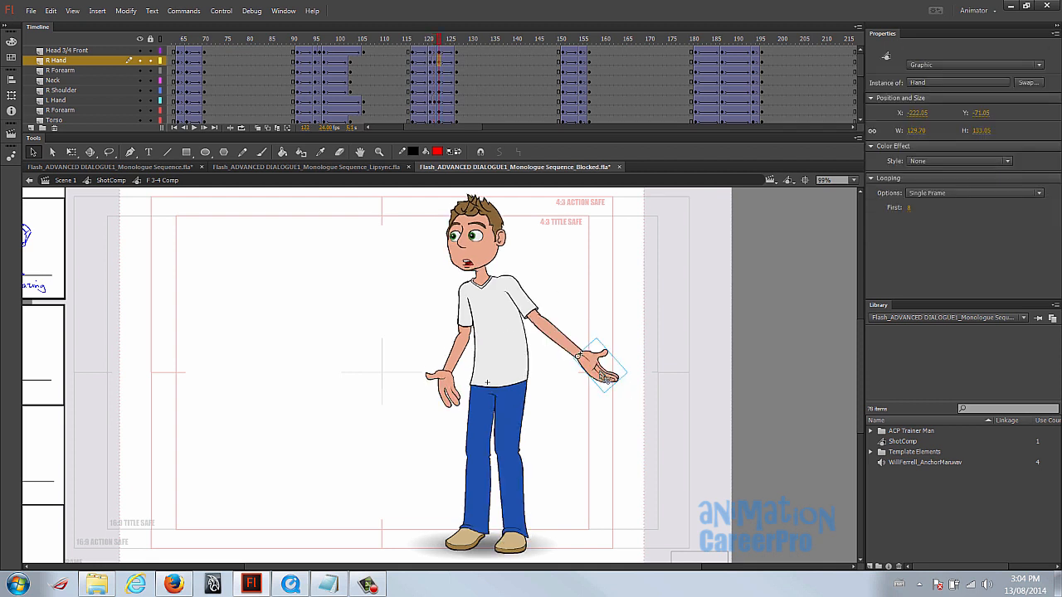
left_click(910, 208)
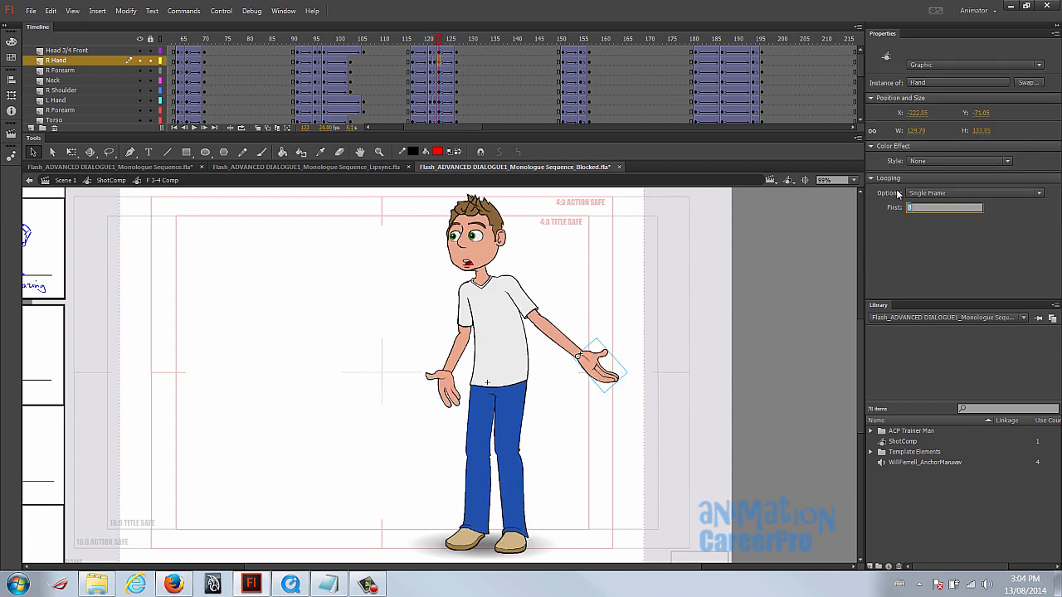
left_click(436, 66)
left_click(536, 357)
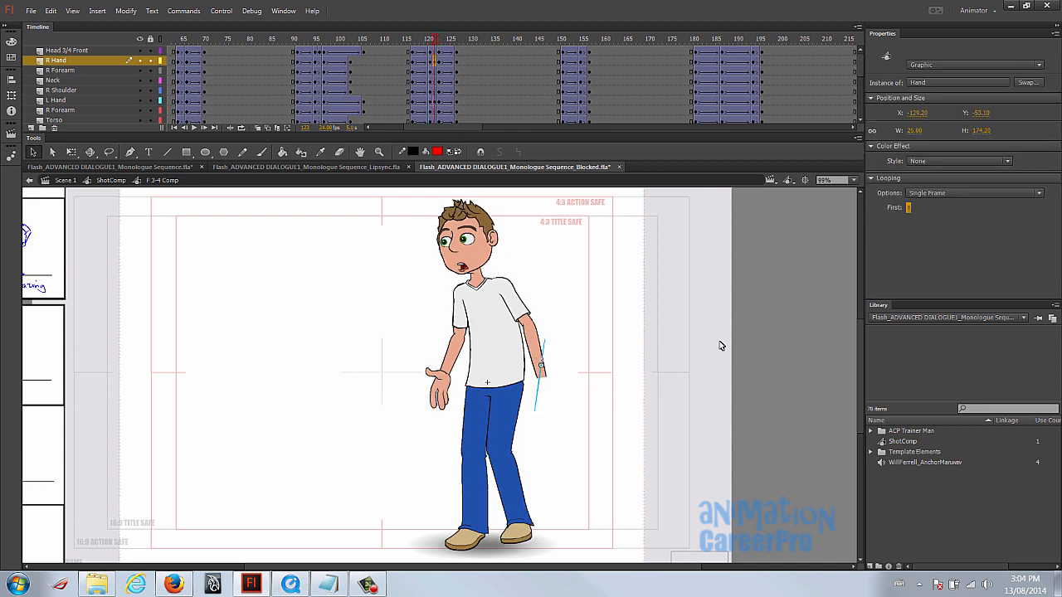
left_click(443, 66)
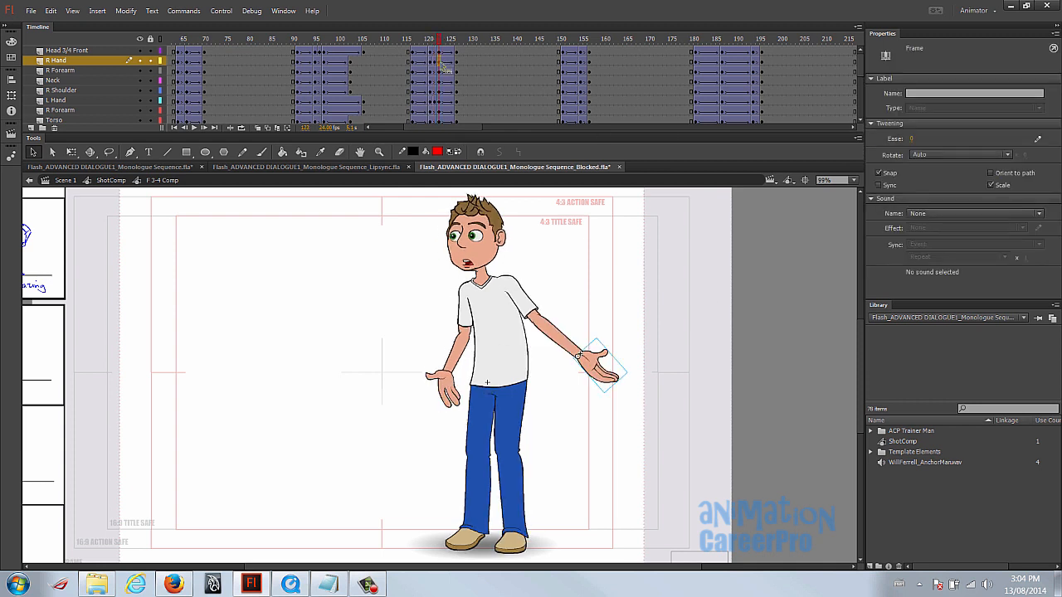
right_click(438, 61)
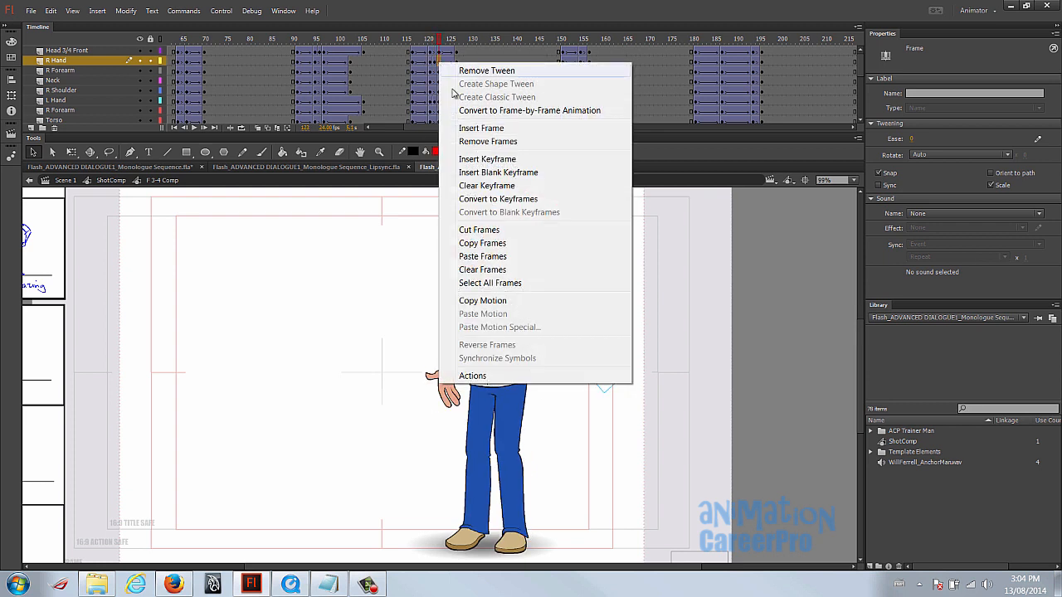
left_click(495, 243)
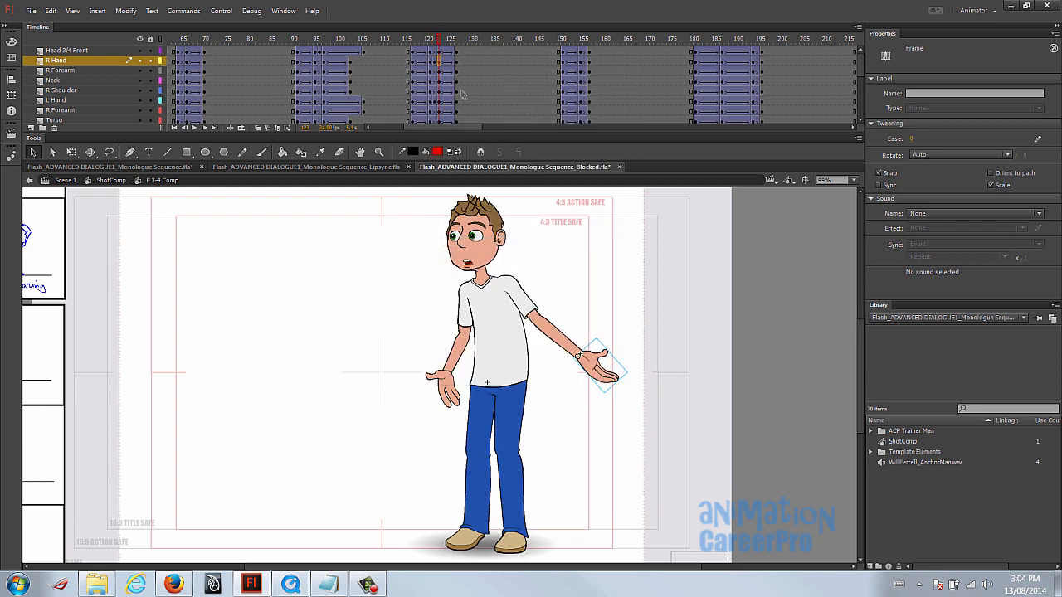
right_click(432, 63)
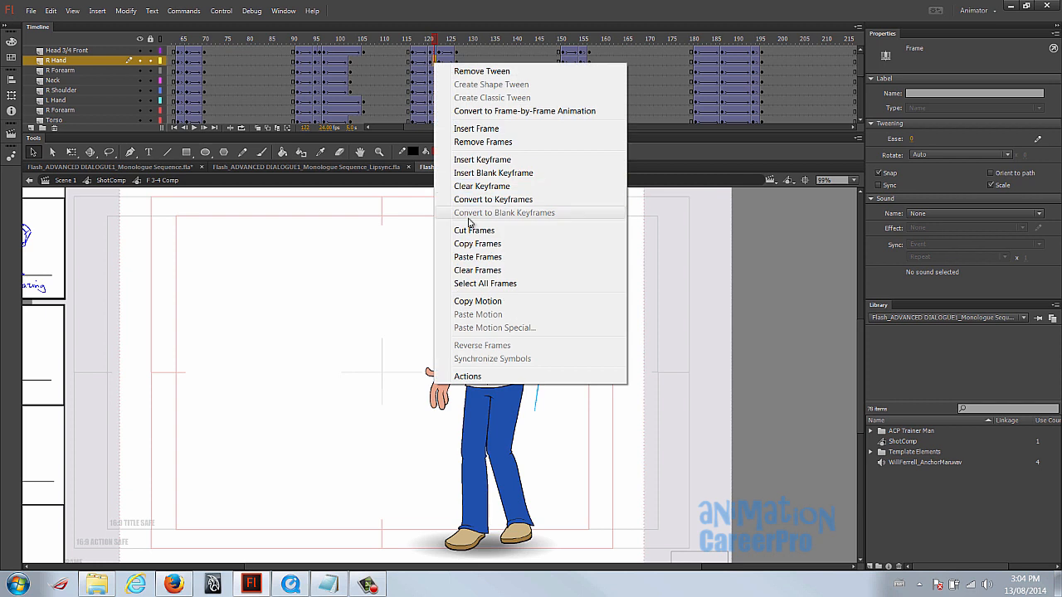
left_click(481, 259)
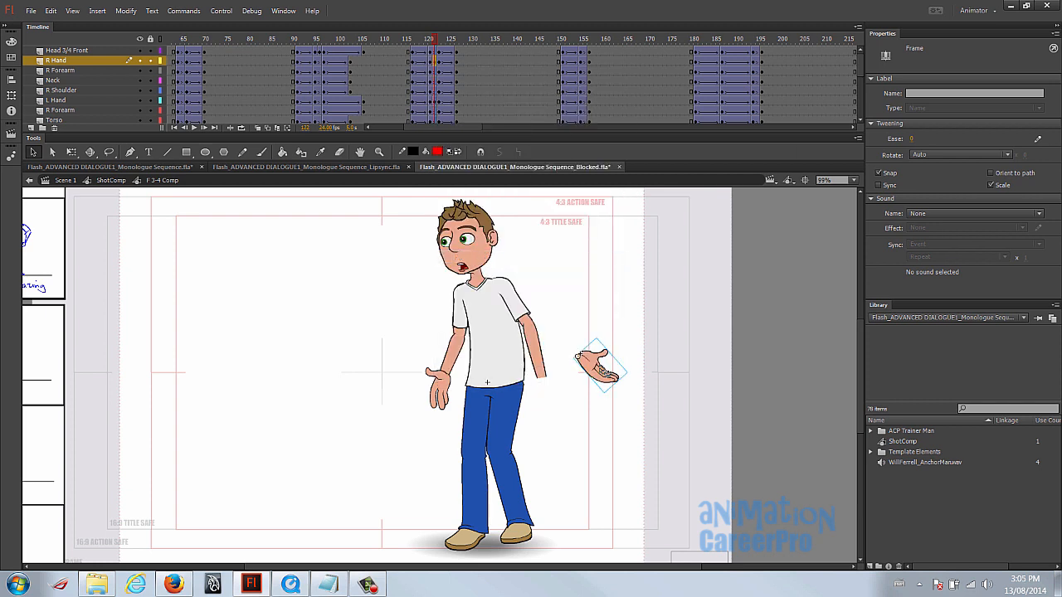
- Attach the pasted R Hand to the forearm's wrist at frame 122, rotate it to hang downward, and scrub the adjoining frames
left_click_drag(581, 359, 550, 400)
key("q")
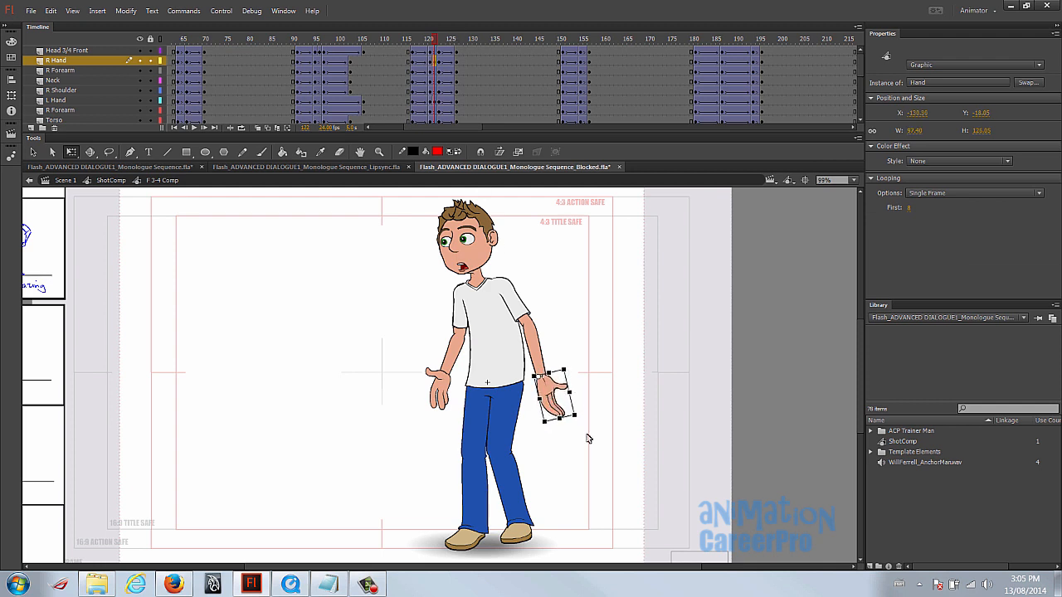
left_click(431, 40)
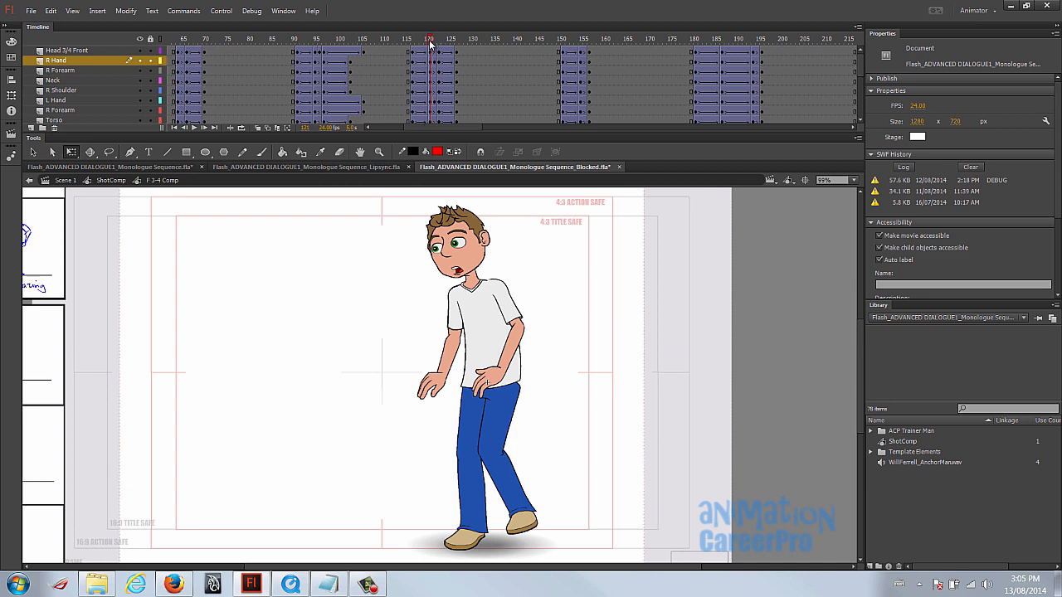
left_click_drag(431, 40, 432, 48)
- Try symbol frame 9 for the R Hand at frame 122, and set its first frame to 7
left_click(564, 408)
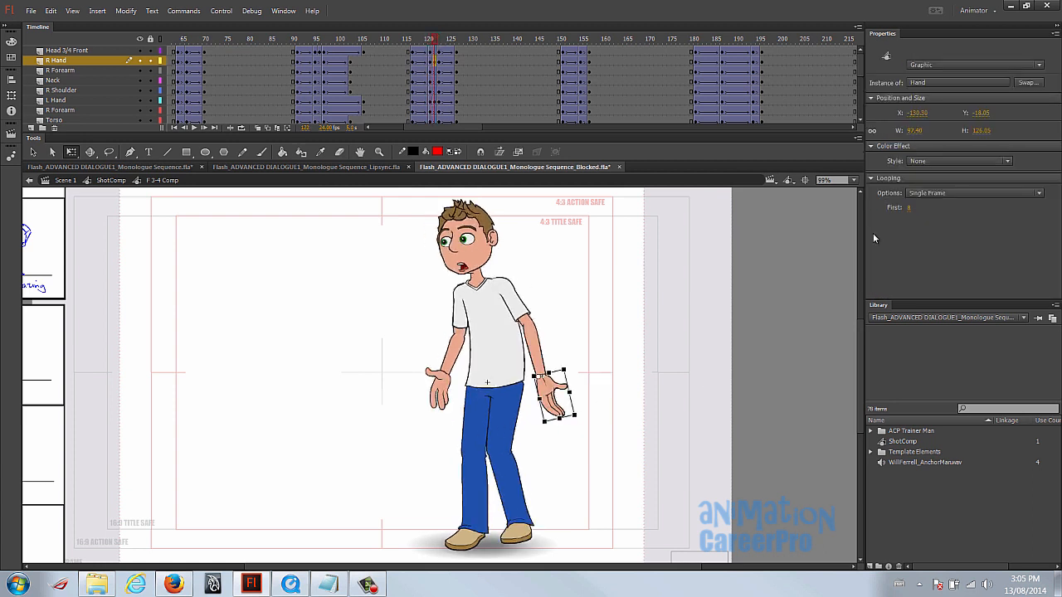
left_click(910, 207)
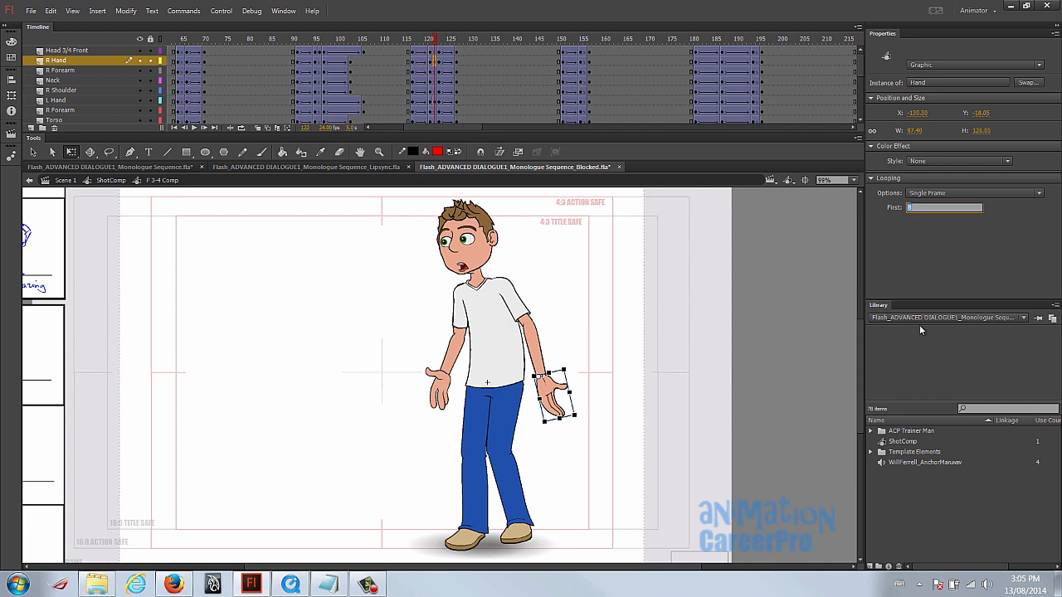
type("9")
key("Return")
type("7")
key("Return")
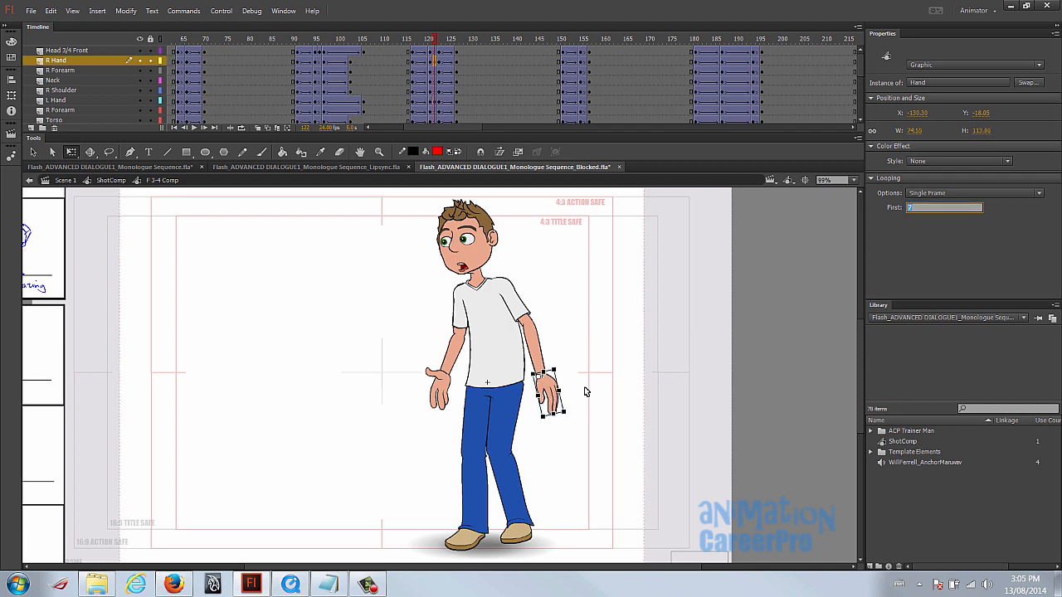
left_click(590, 395)
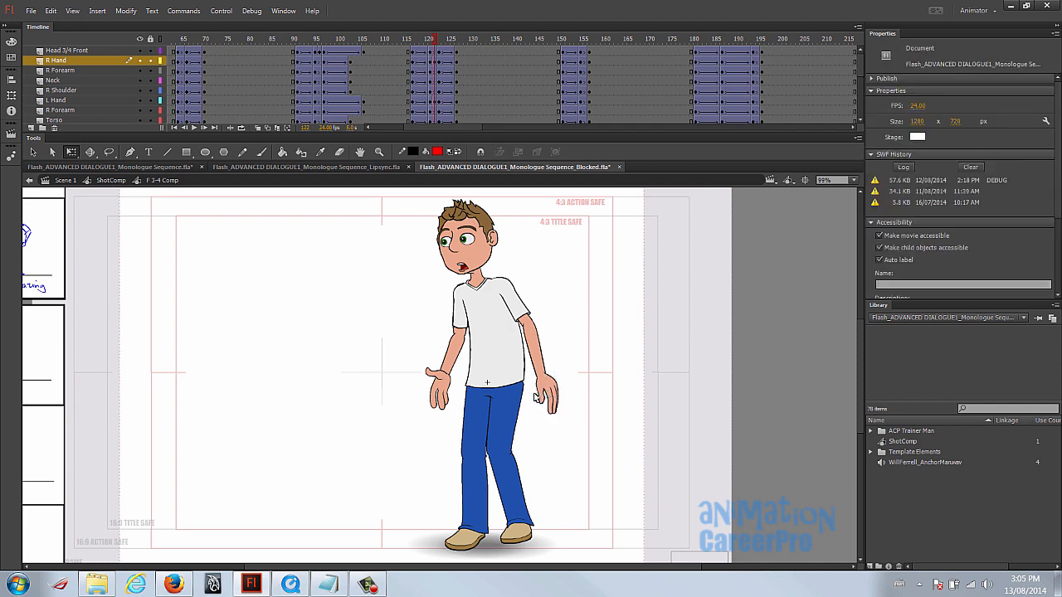
- Nudge the raised leg's thigh, knee and shoe slightly upward toward the shirt hem at frame 121
mouse_move(431, 43)
left_mouse_down()
mouse_move(440, 43)
mouse_move(431, 46)
left_mouse_up()
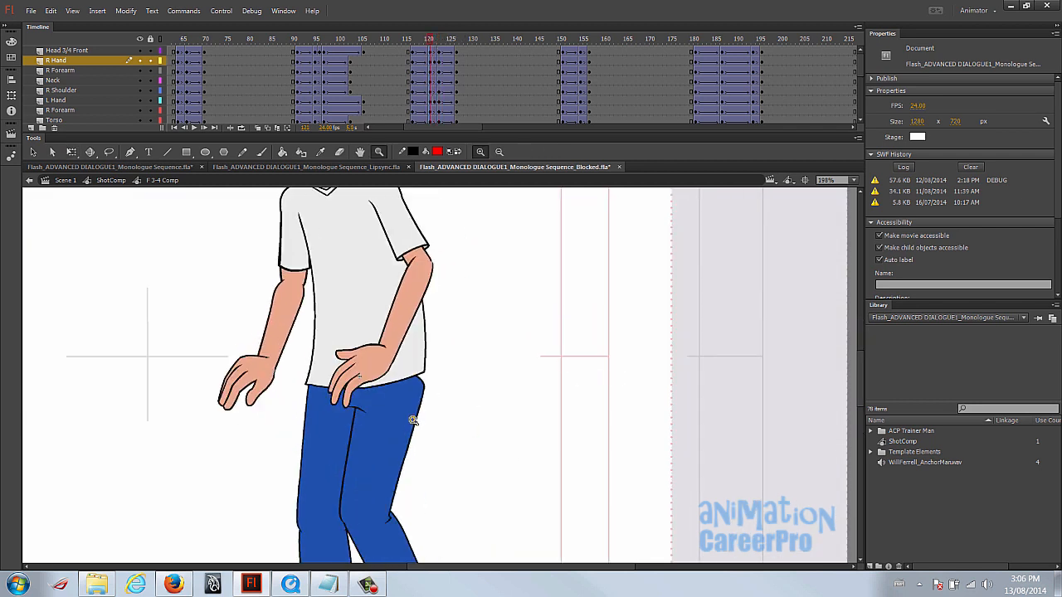
left_click(432, 363, "alt")
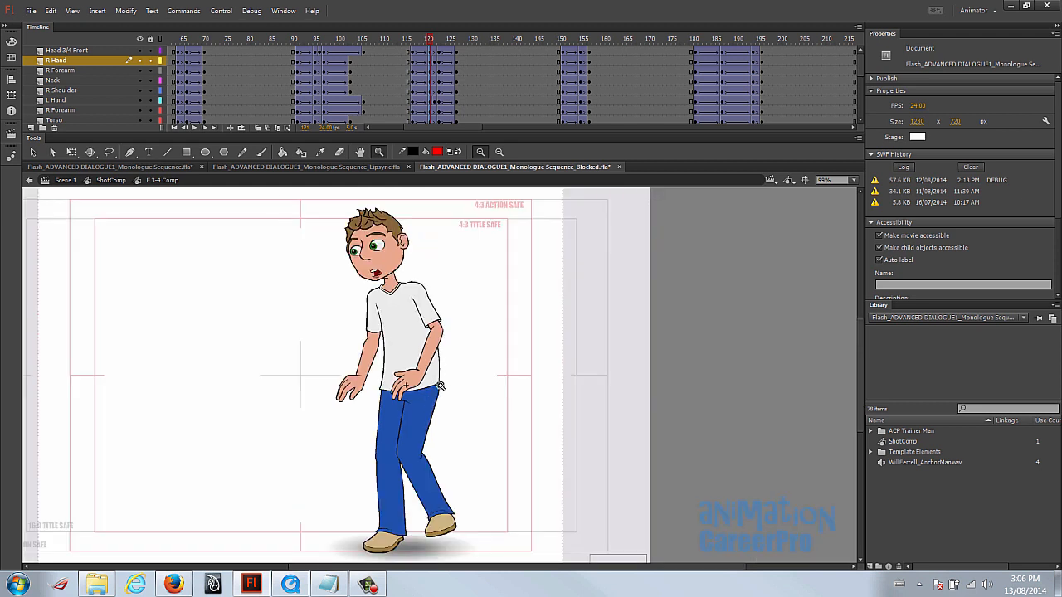
left_click(434, 387, "alt")
left_click(477, 383)
left_click(432, 395)
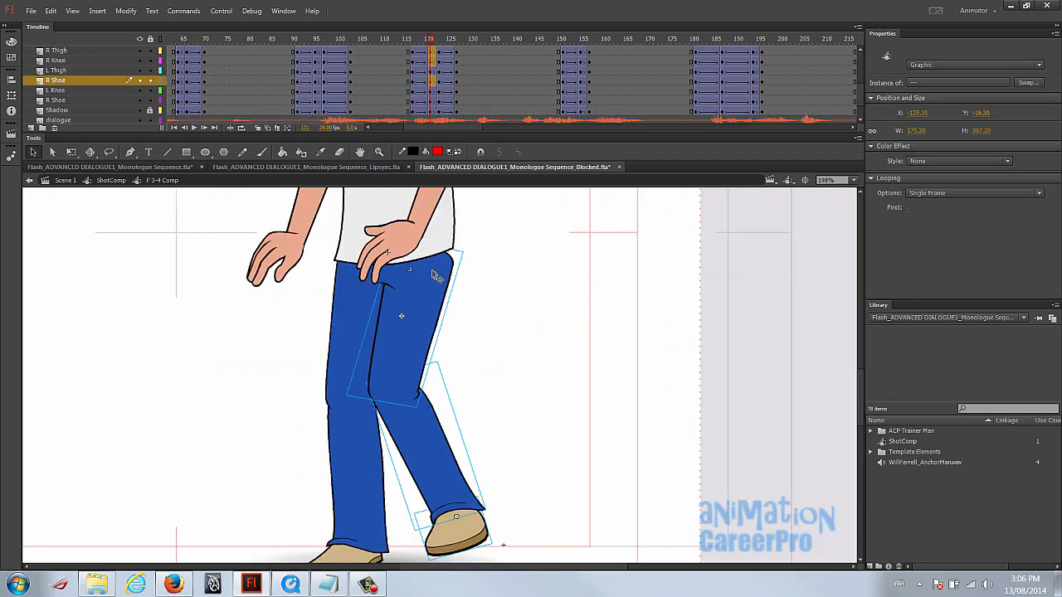
left_click_drag(430, 270, 429, 260)
- Play and scrub the arm-spreading transition from about frame 113 to 123 to review its motion
left_click_drag(431, 41, 439, 41)
key("z")
left_click(465, 307, "alt")
left_click_drag(448, 282, 626, 327)
left_click(405, 41)
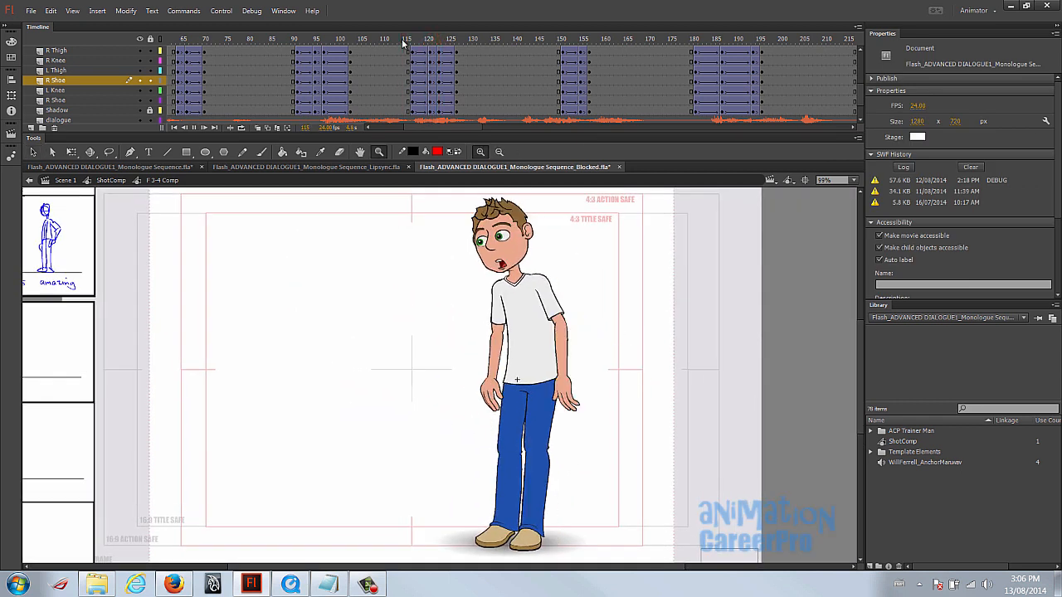
key("Return")
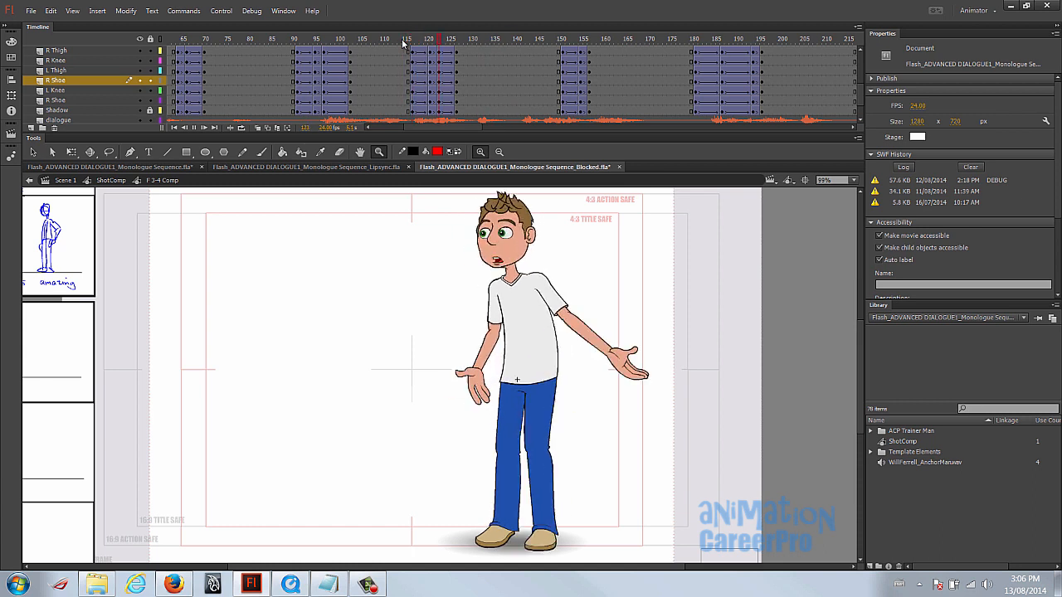
left_click(396, 43)
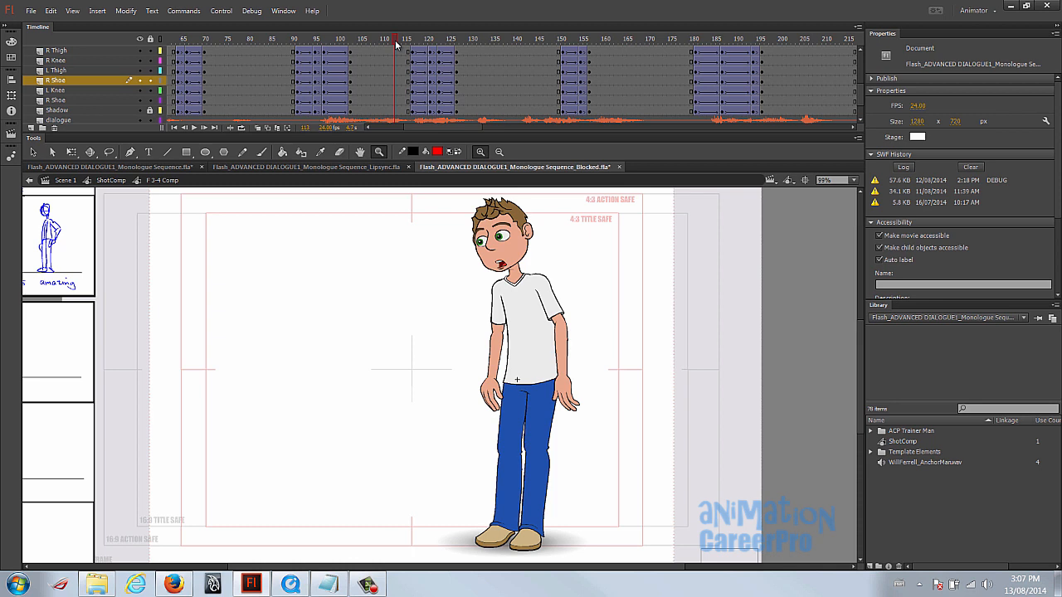
left_click_drag(385, 41, 433, 83)
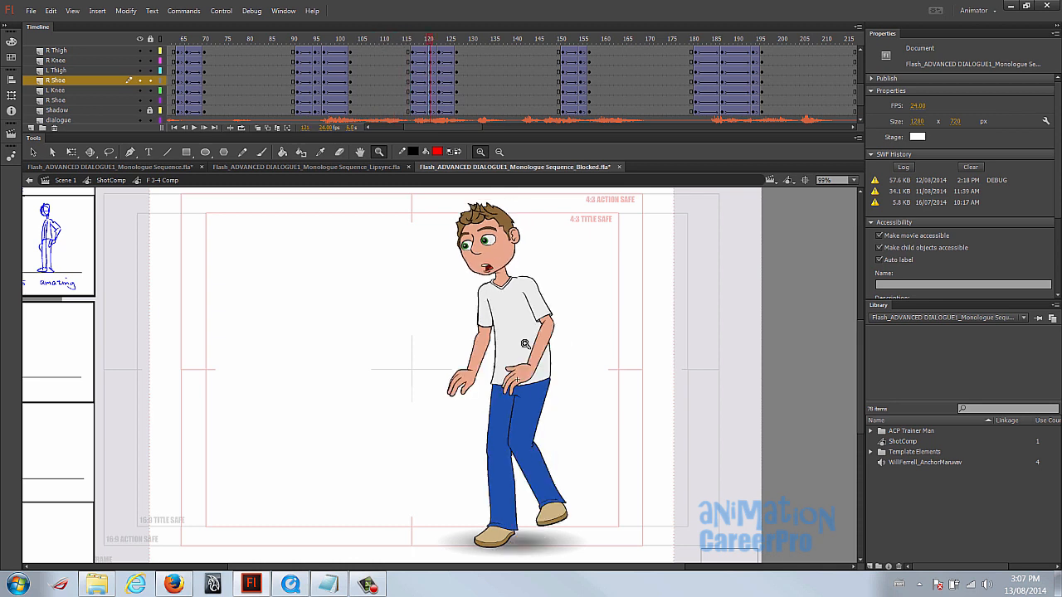
- Rotate the R Hand at frame 122 inward so its fingers trail toward the thigh, and scrub the transition to check it
key("v")
left_click(528, 374)
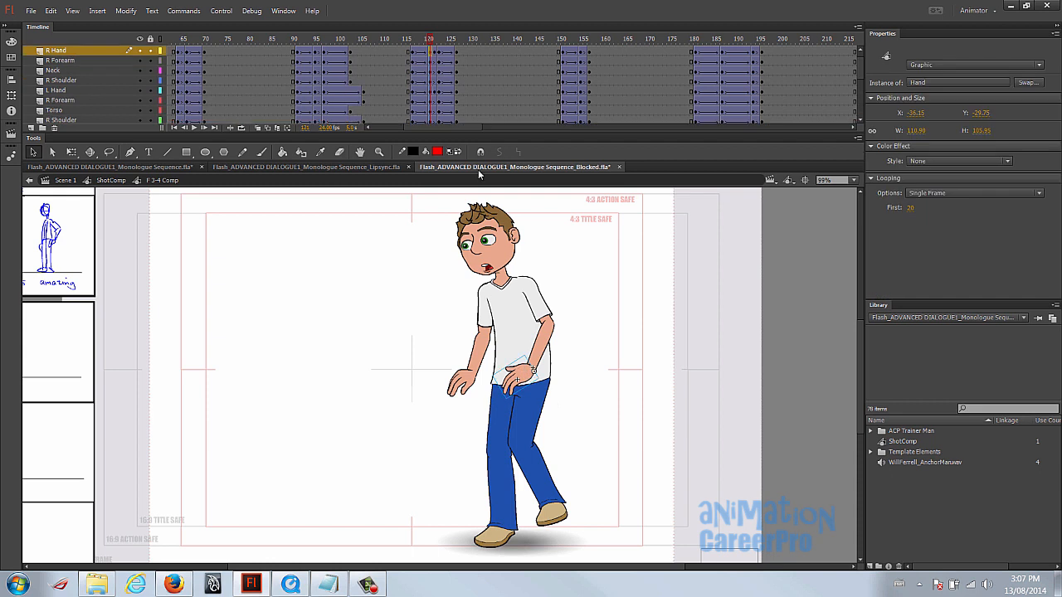
left_click(433, 53)
key("q")
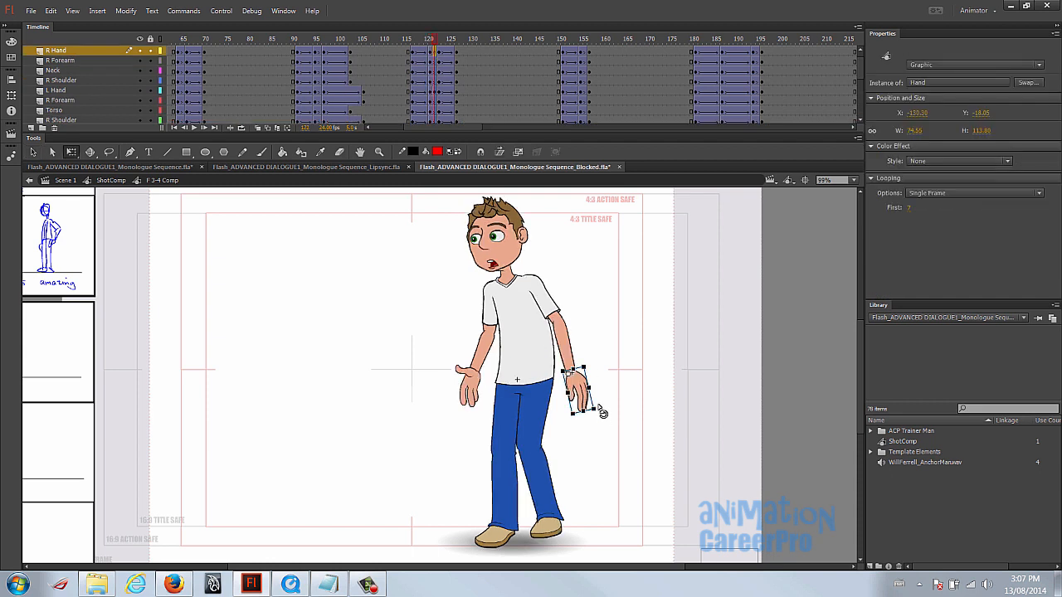
left_click_drag(602, 413, 599, 389)
left_click(611, 410)
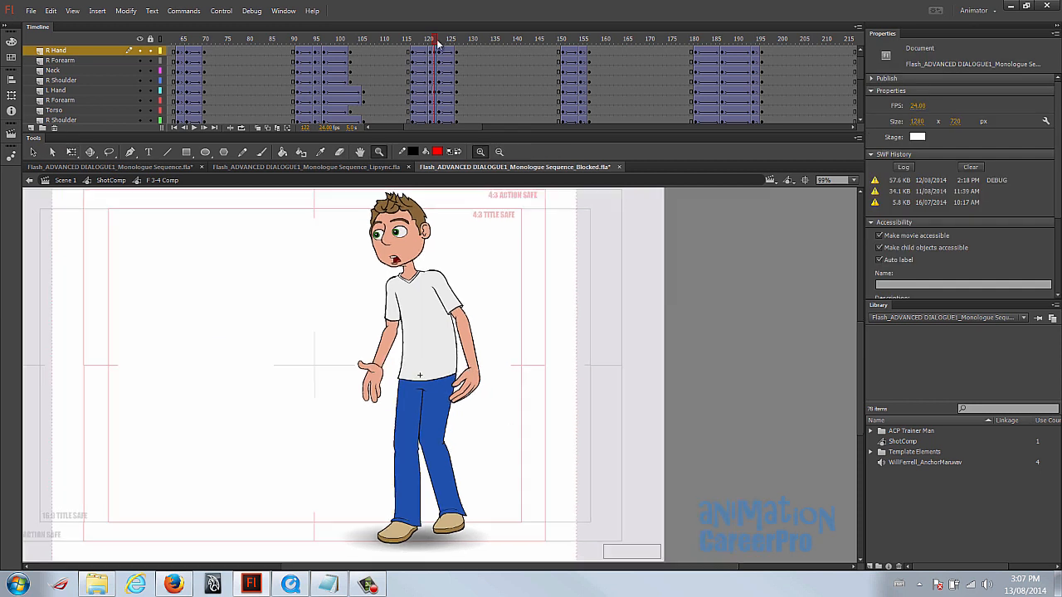
mouse_move(437, 41)
left_mouse_down()
mouse_move(428, 50)
mouse_move(440, 47)
left_mouse_up()
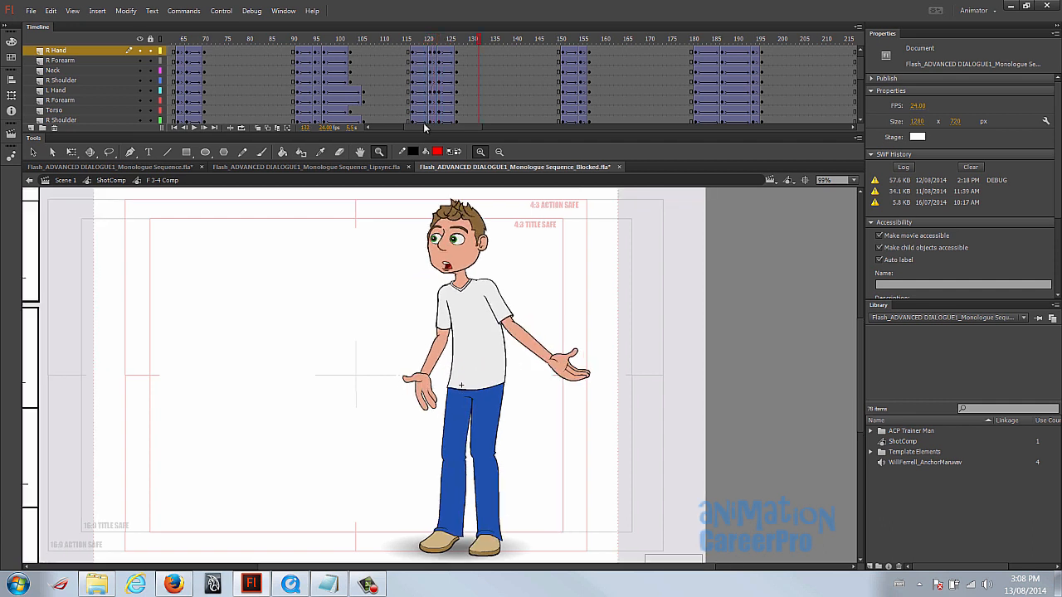
left_click_drag(405, 38, 457, 41)
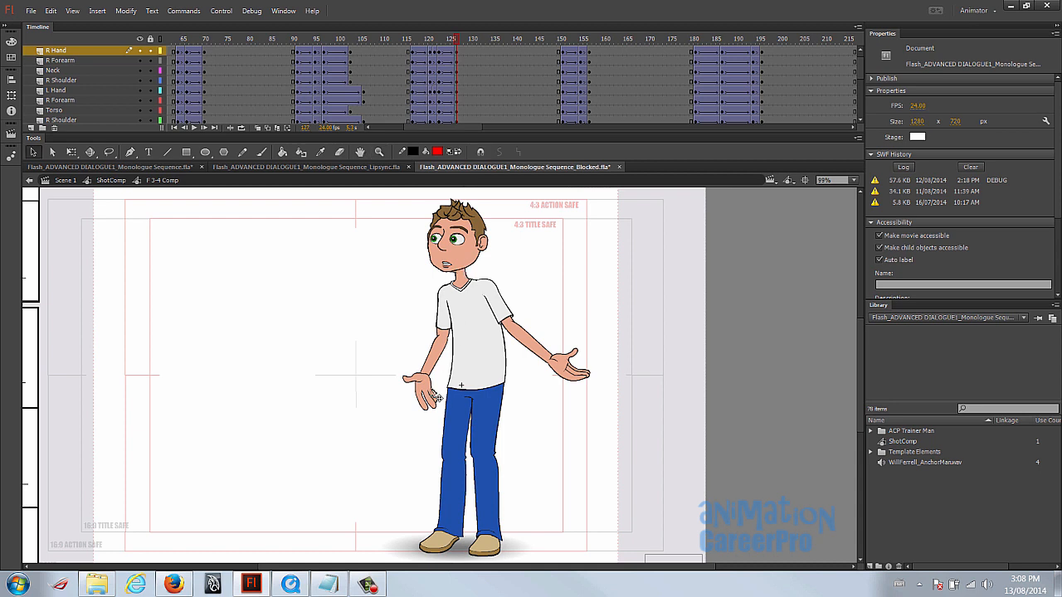
- At frame 123, set the L Hand arm's pivot at its shoulder and rotate the shoulder, forearm and hand together slightly outward as an overshoot
left_click(433, 396)
left_click(440, 91)
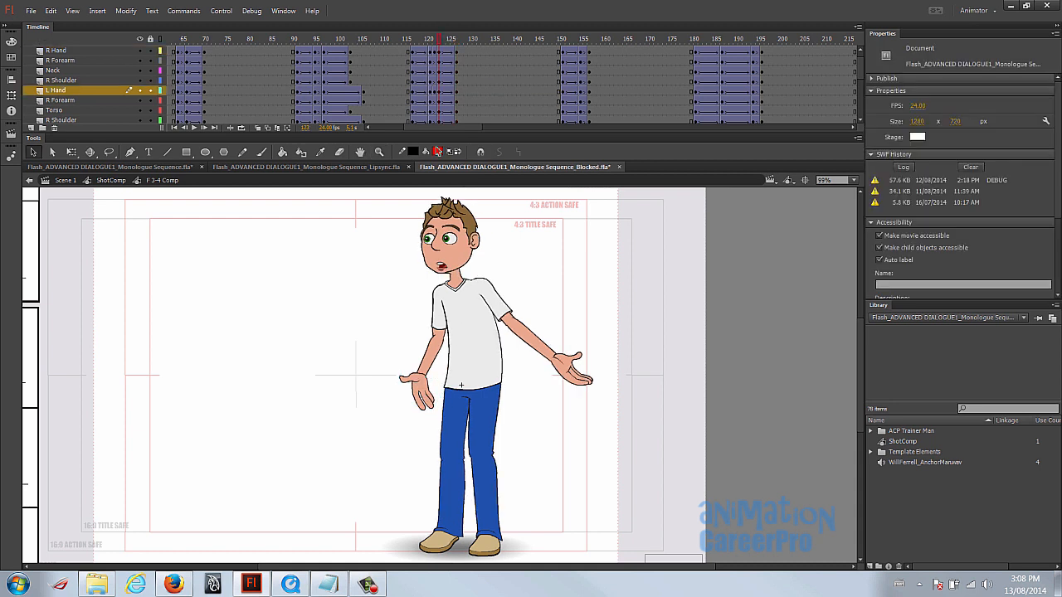
left_click(426, 396)
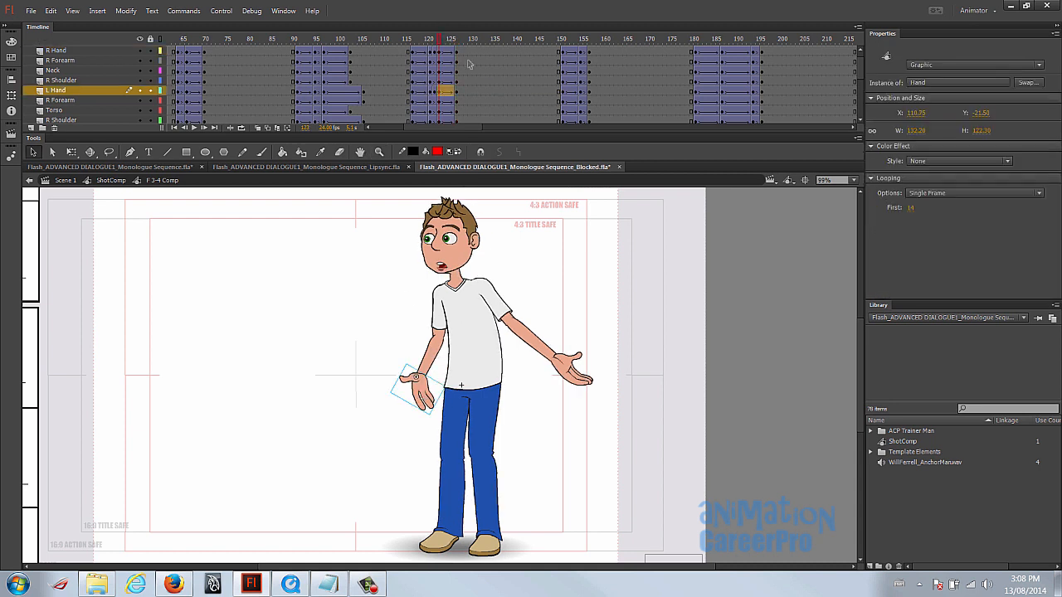
left_click(461, 40)
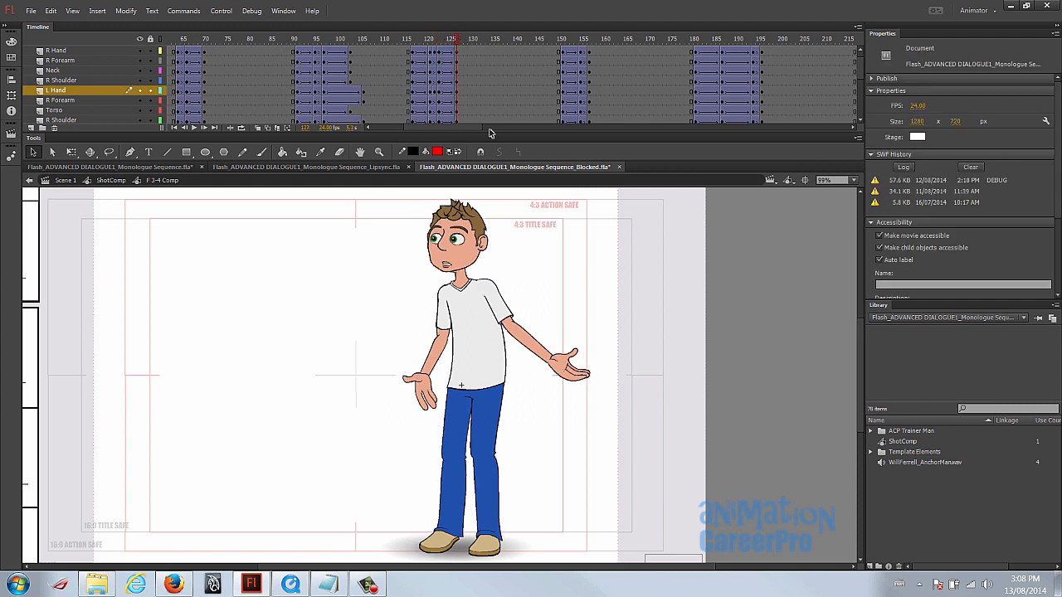
left_click(440, 43)
left_click(433, 365)
left_click(446, 332)
key("q")
left_click_drag(443, 310, 442, 293)
left_click_drag(481, 423, 478, 430)
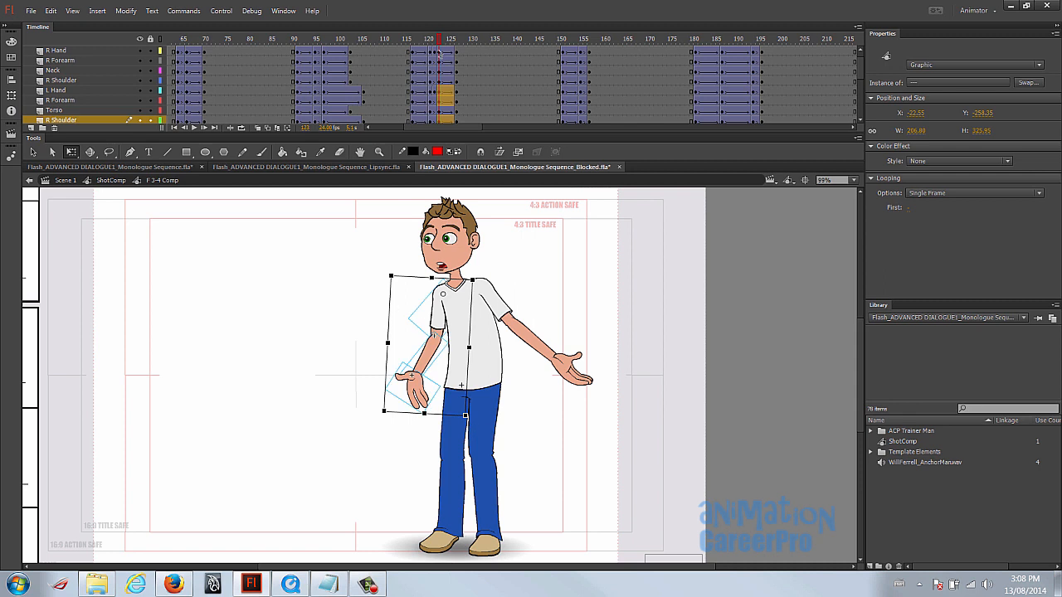
mouse_move(440, 39)
left_mouse_down()
mouse_move(461, 39)
mouse_move(430, 48)
mouse_move(441, 39)
left_mouse_up()
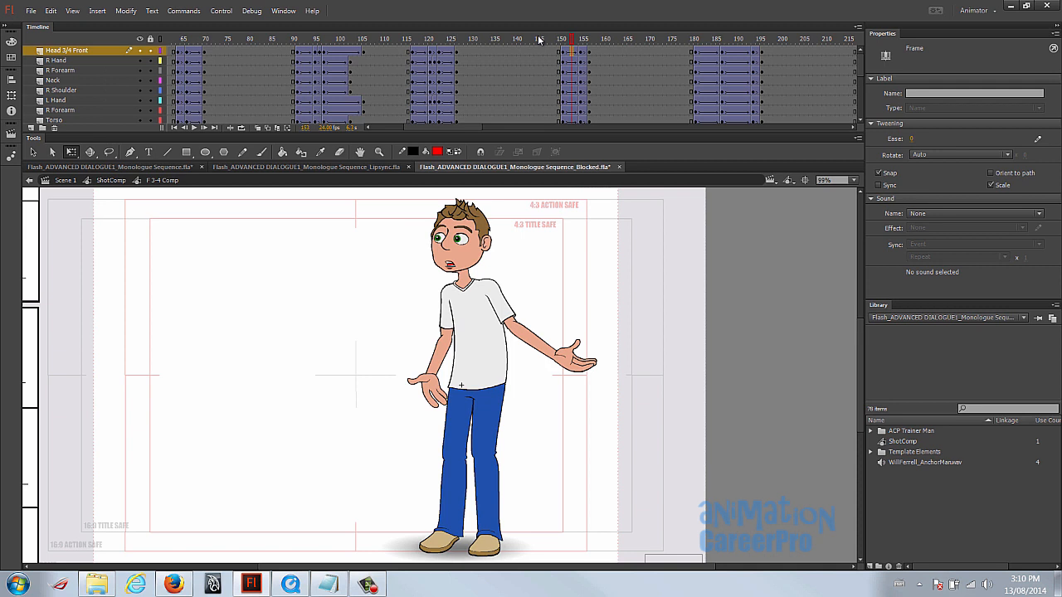
- Insert keyframes at frame 163 on all character layers from Head 3/4 Front down to the lowest R Shoe
left_click_drag(538, 39, 521, 36)
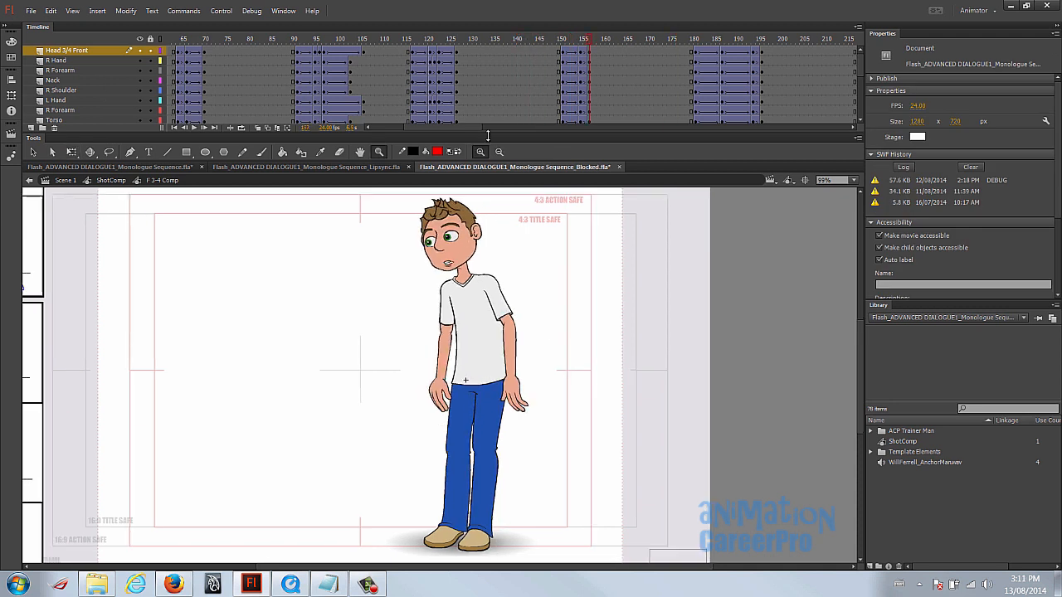
left_click_drag(473, 128, 495, 113)
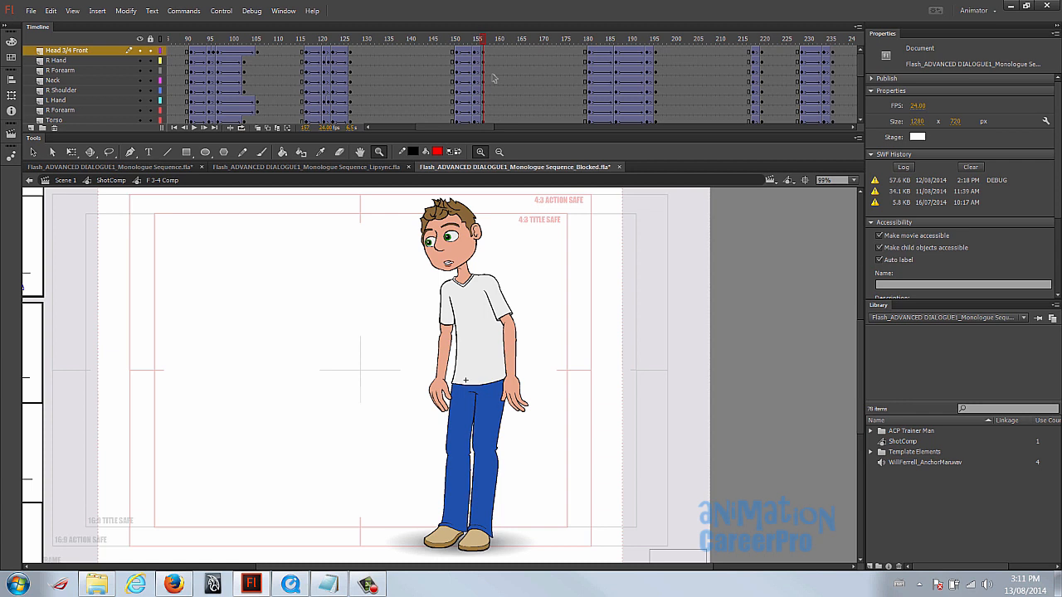
left_click_drag(511, 51, 512, 97)
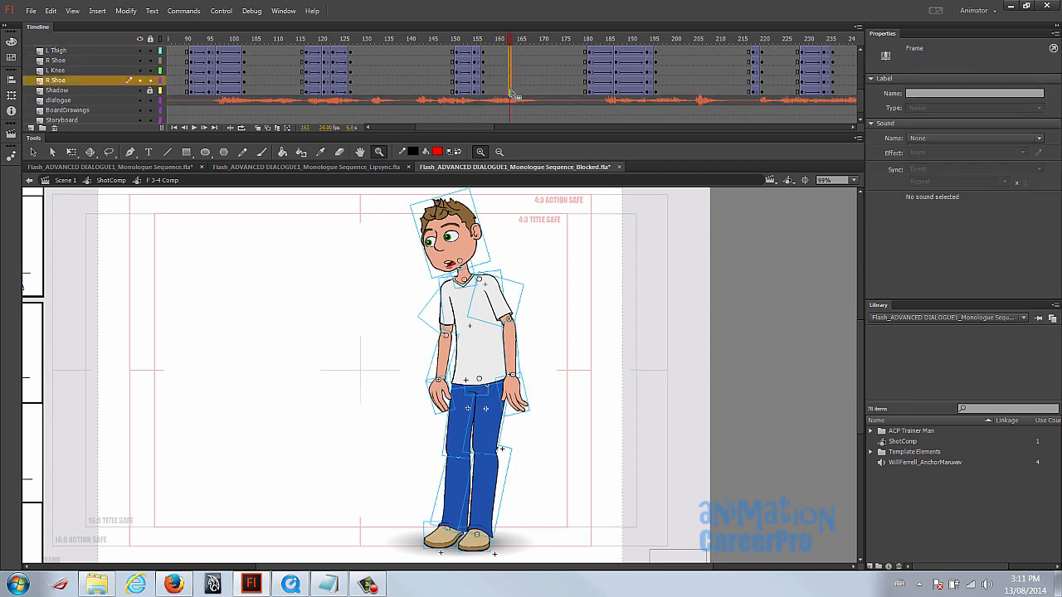
key("F6")
- Select all of the character's body parts at the frame 157 keyframe
left_click(485, 40)
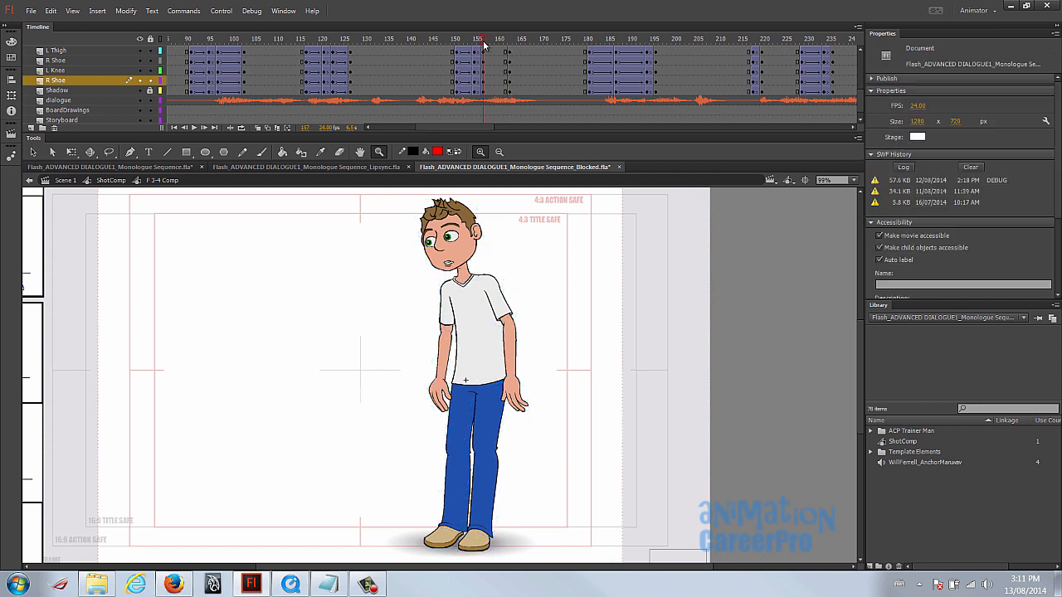
mouse_move(487, 43)
left_mouse_down()
mouse_move(510, 47)
mouse_move(482, 44)
left_mouse_up()
left_click_drag(384, 197, 681, 569)
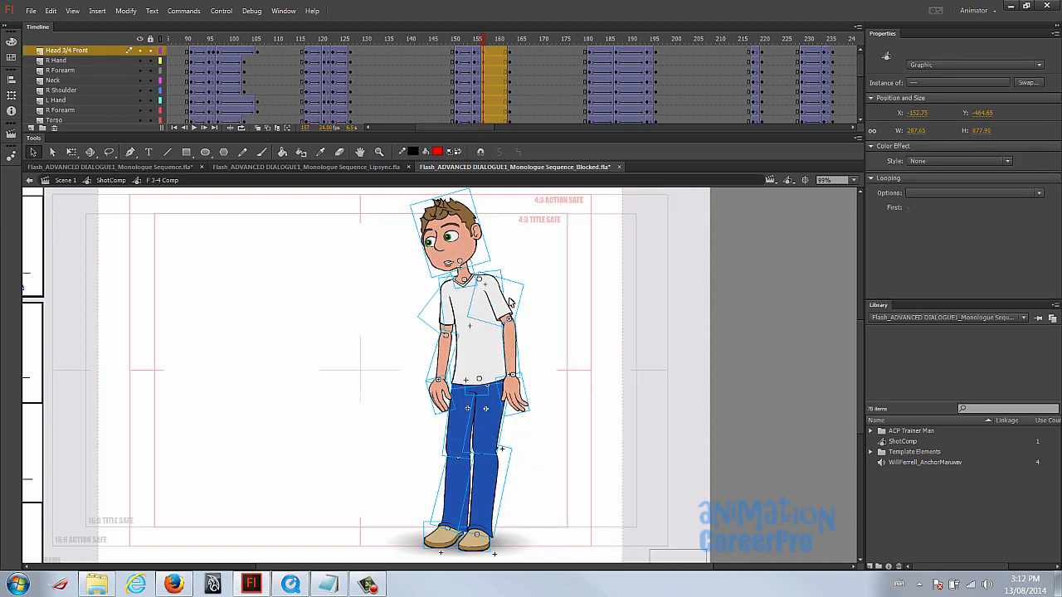
- Skew the whole character slightly toward screen right on frame 157, keeping the feet as the pivot
key("q")
left_click_drag(469, 370, 469, 536)
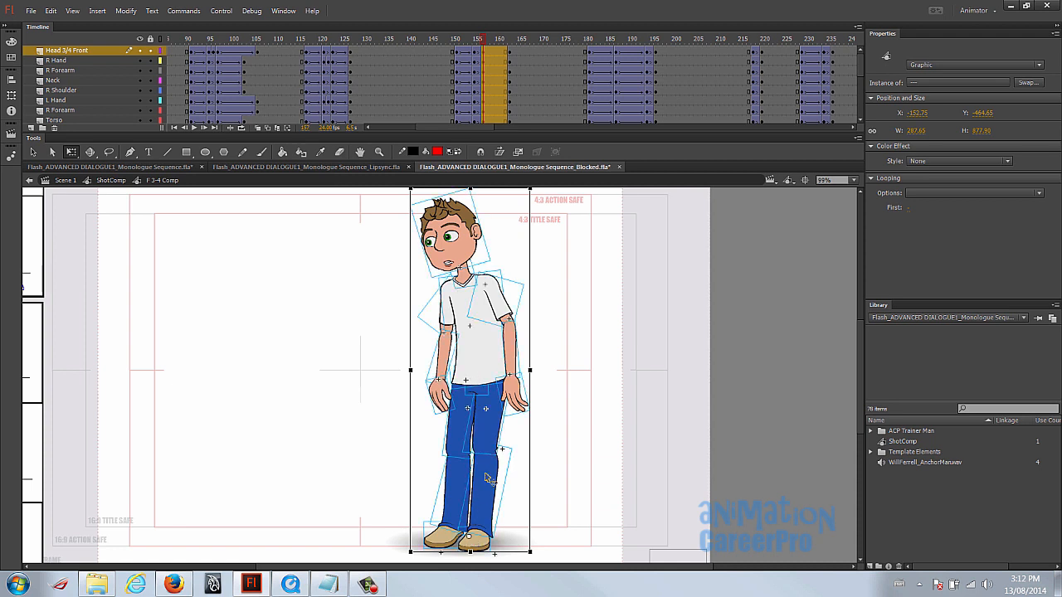
left_click_drag(554, 368, 552, 379)
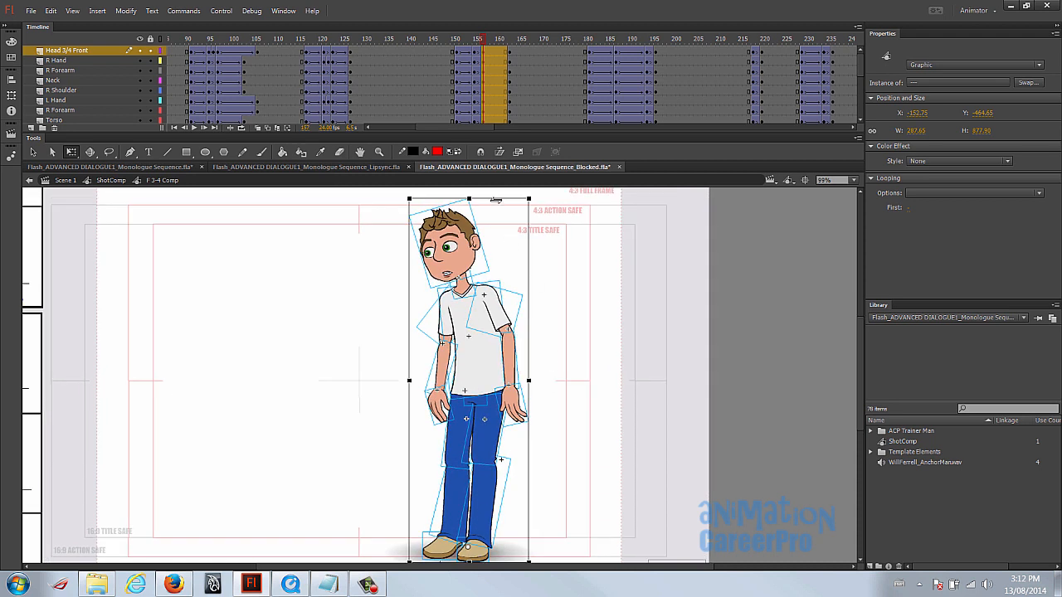
left_click_drag(498, 201, 503, 200)
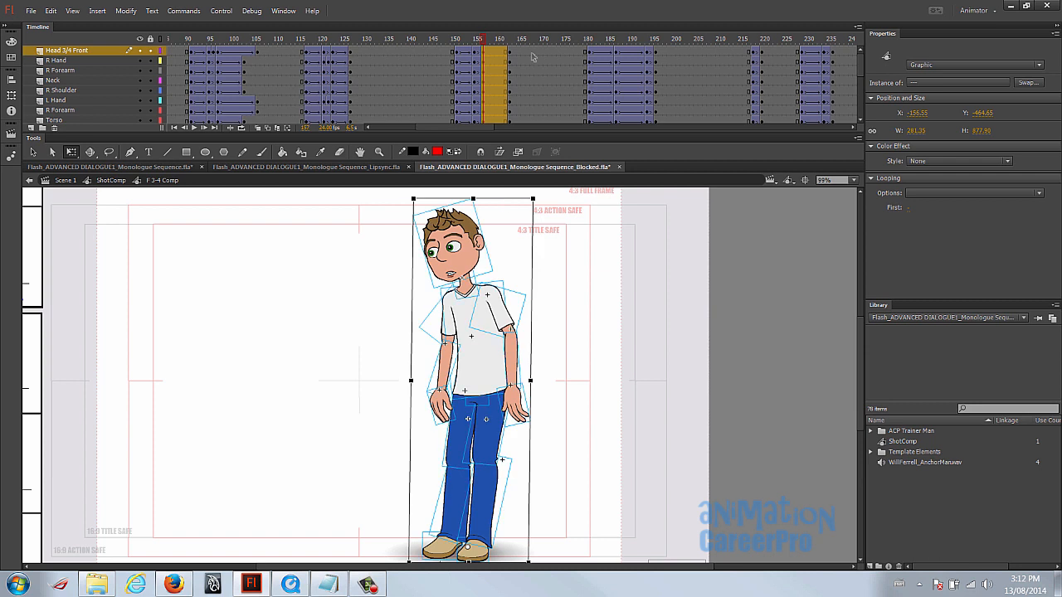
- Compare the poses between frames 155 and 157, and turn on onion skinning around frame 157
left_click_drag(487, 39, 510, 39)
left_click(487, 39)
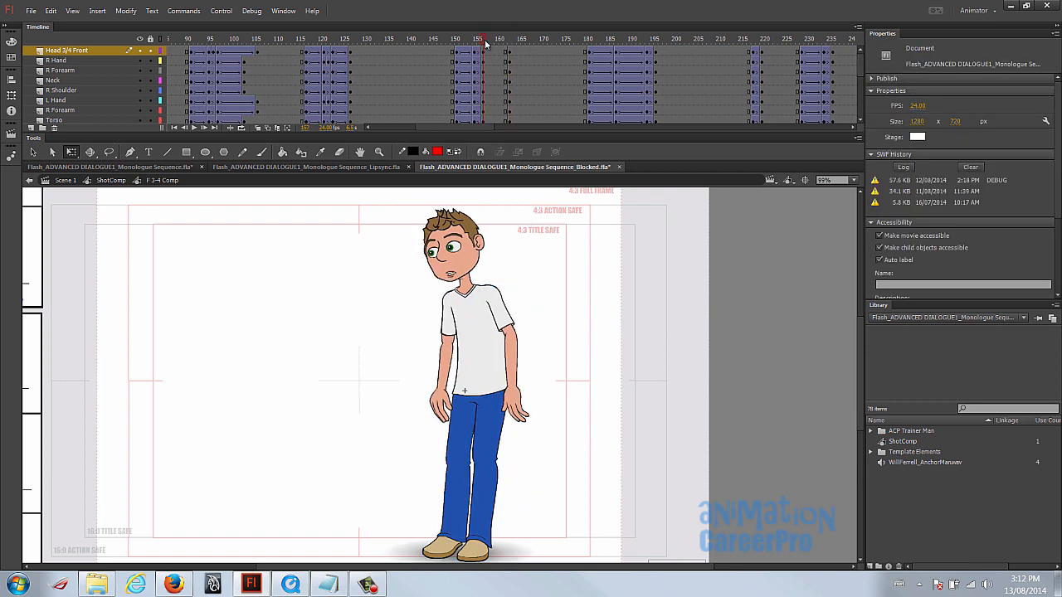
left_click(477, 39)
left_click(482, 40)
left_click(476, 40)
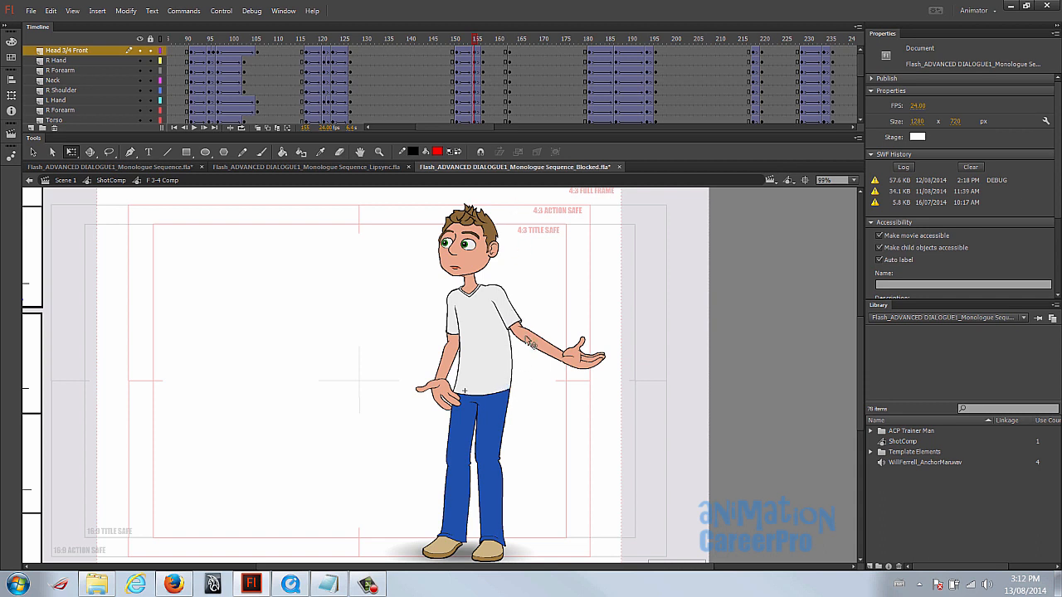
left_click_drag(487, 49, 478, 46)
left_click(258, 127)
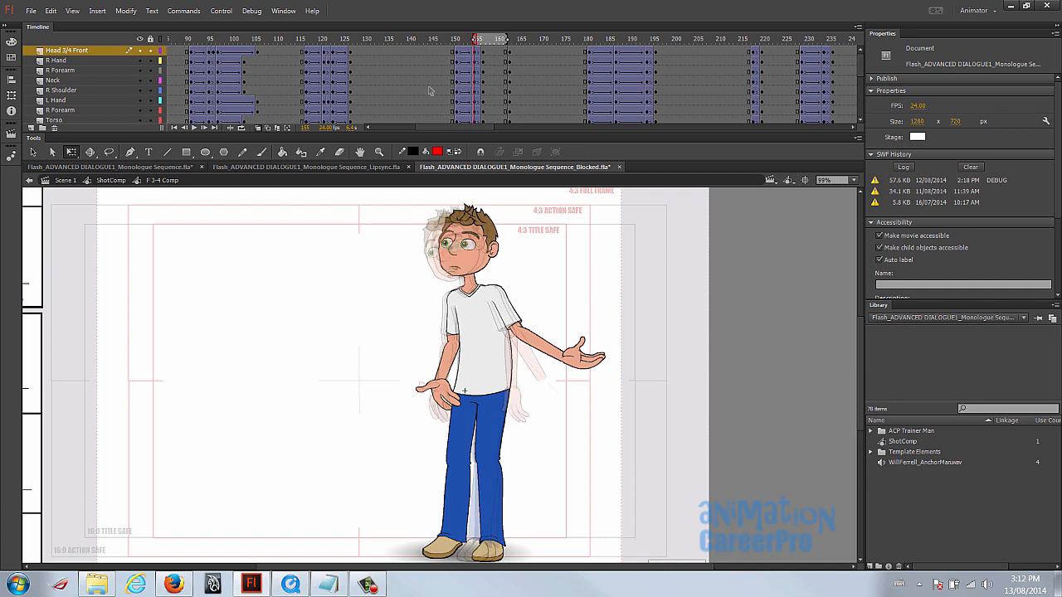
key("period")
key("period")
- Rotate the R Forearm and R Hand outward on frame 157 so they trail the body, angling the hand further
key("z")
left_click_drag(379, 206, 592, 445)
key("b")
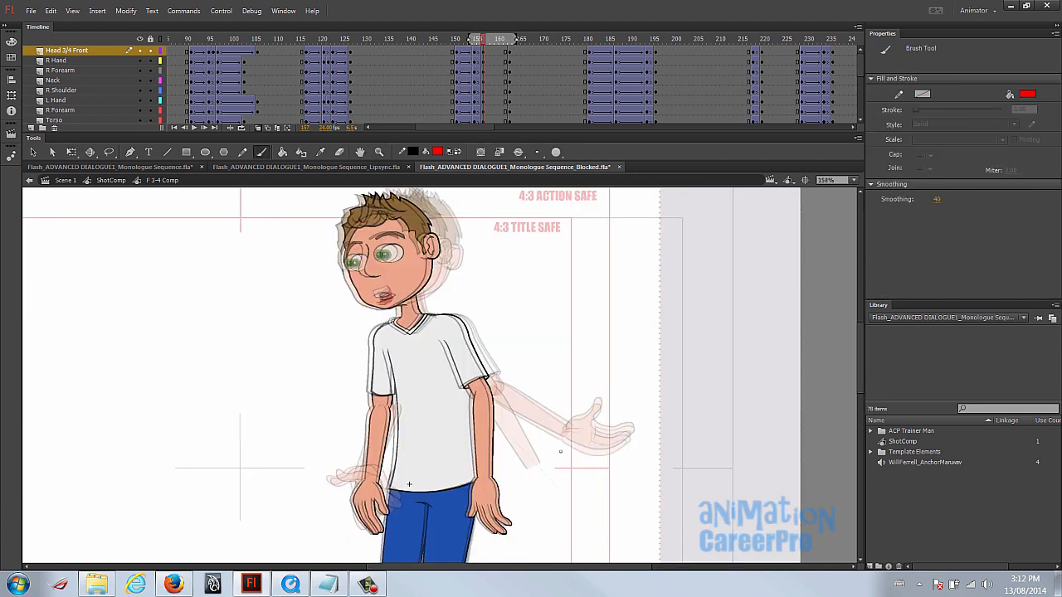
key("v")
left_click(495, 508)
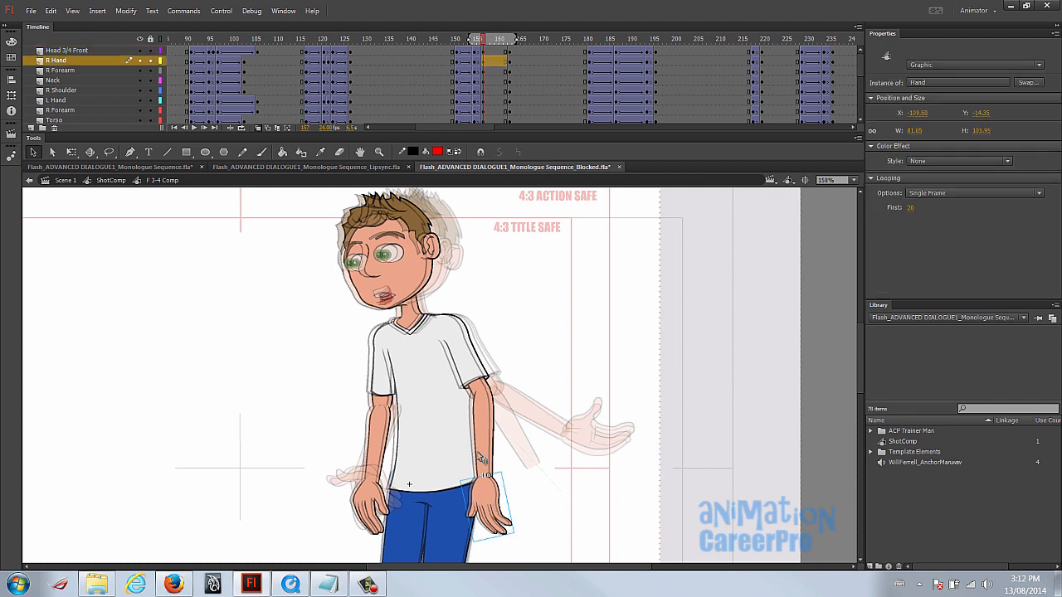
left_click(494, 458)
key("q")
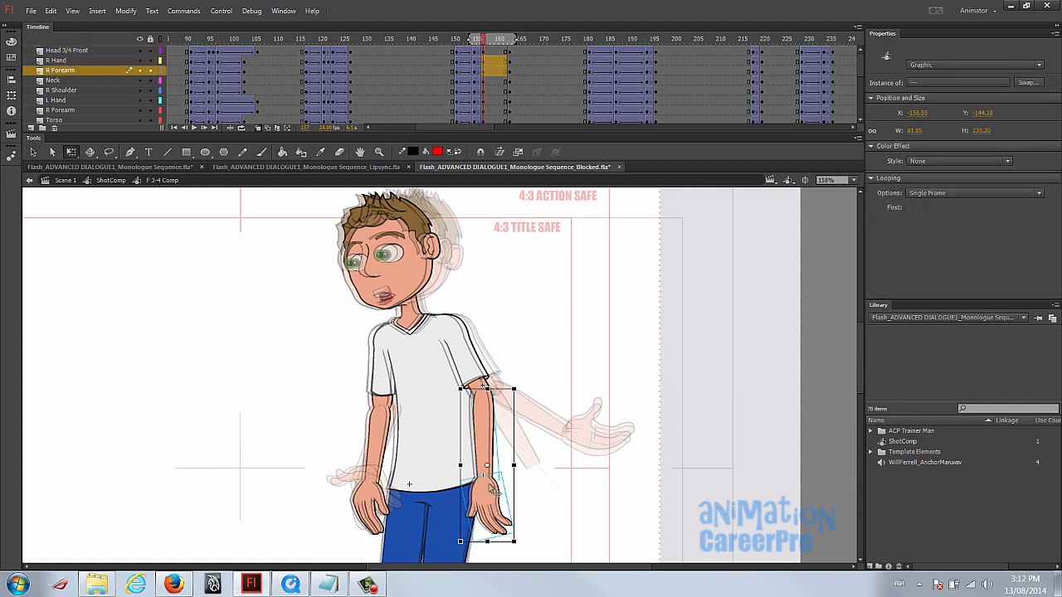
left_click_drag(521, 544, 547, 541)
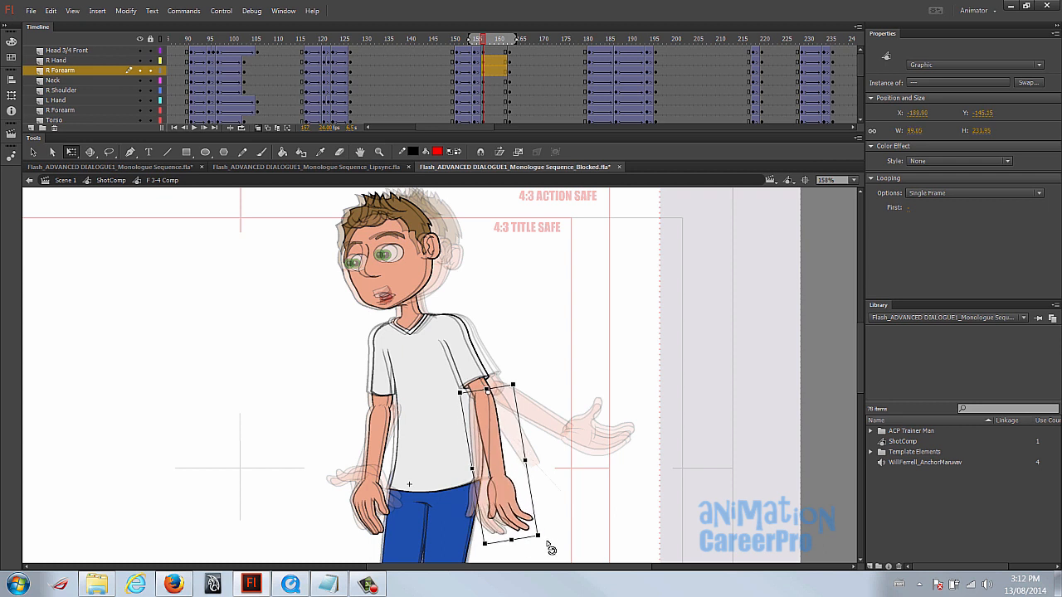
left_click(529, 525)
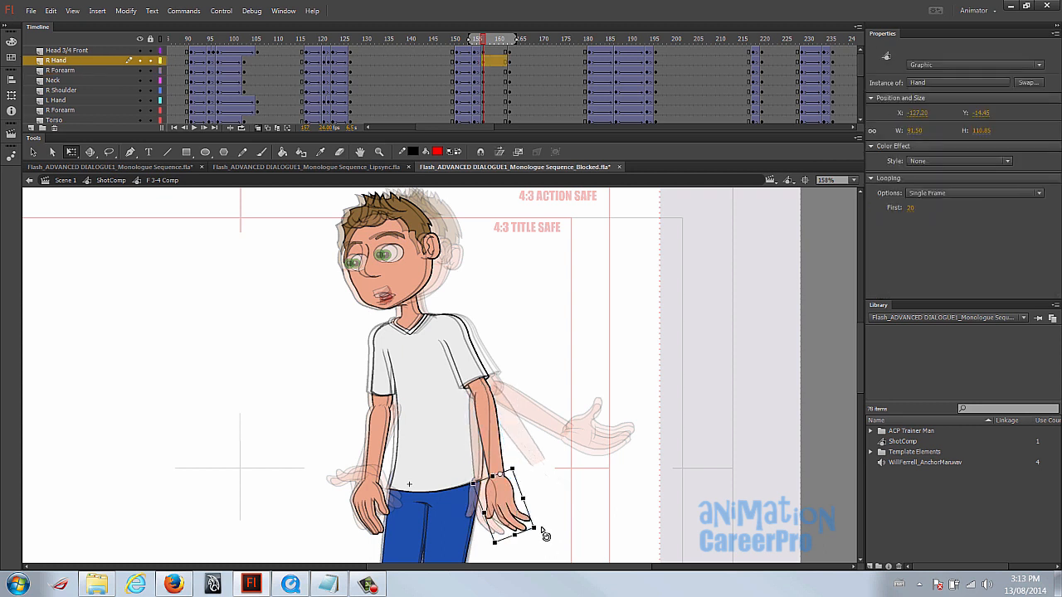
left_click_drag(545, 533, 558, 522)
- Rotate the L Hand slightly, tilt the head more upright on frame 157, and turn off onion skinning
left_click(373, 496)
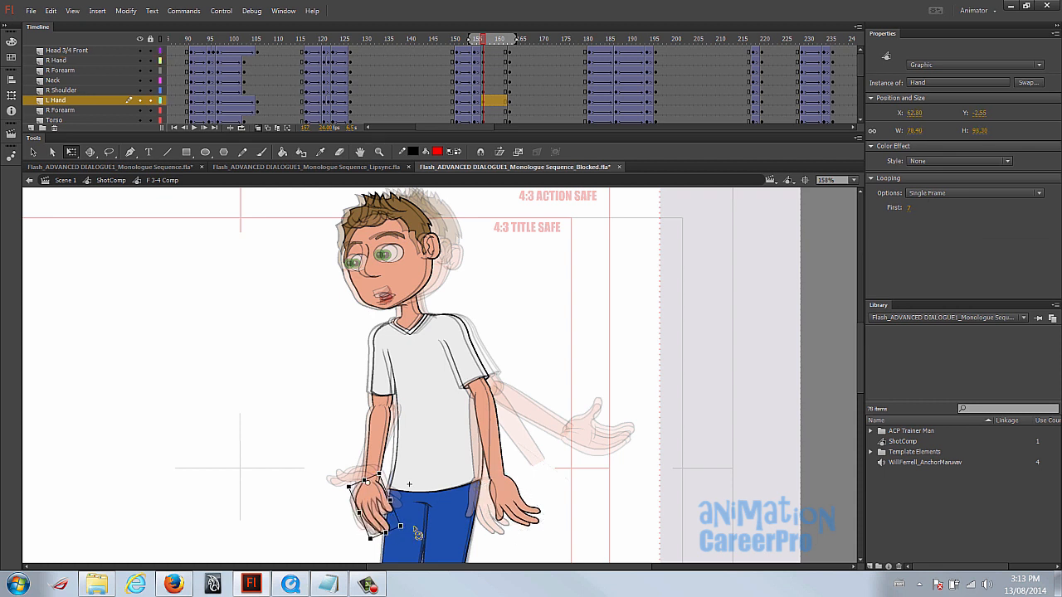
left_click(390, 467)
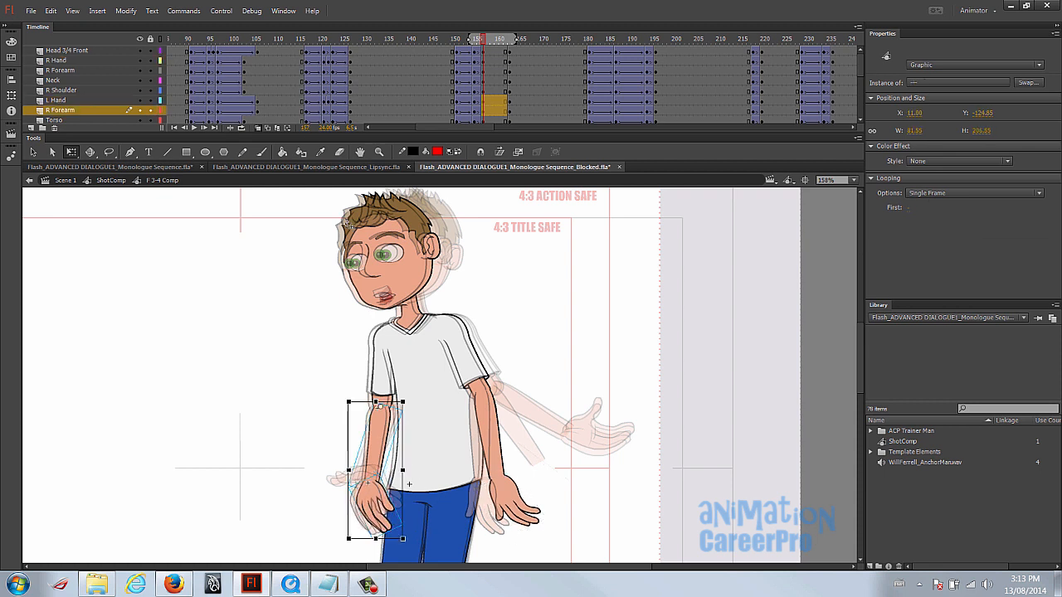
left_click(397, 250)
left_click_drag(462, 237, 468, 261)
left_click_drag(439, 203, 443, 205)
left_click(258, 128)
- Create classic tweens on all body layers, from Head 3/4 Front to R Shoe, across frame 160
left_click(497, 53)
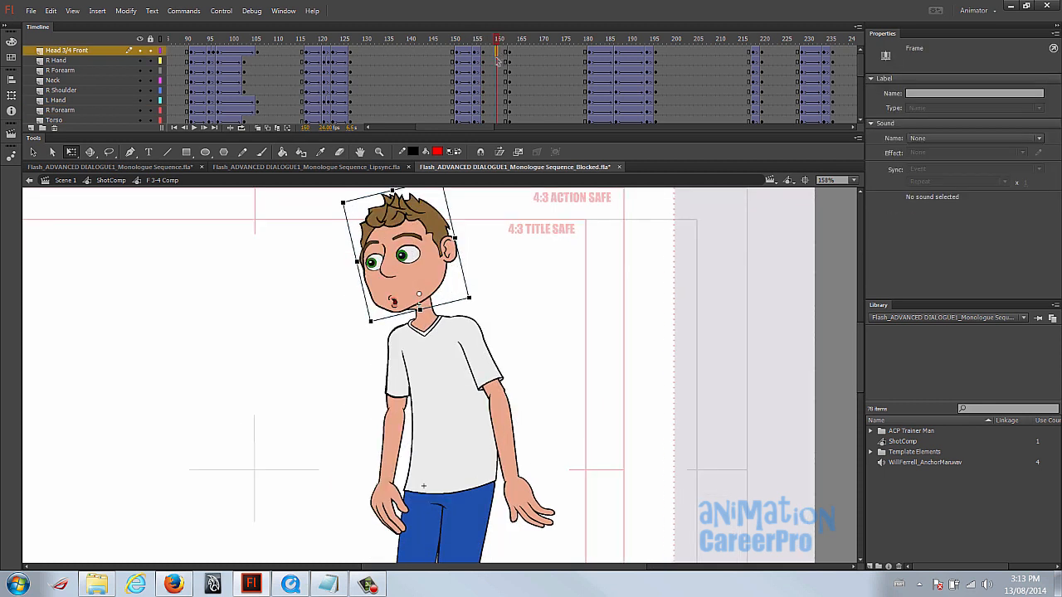
scroll(496, 83, "down", 5)
left_click(496, 80)
right_click(496, 82)
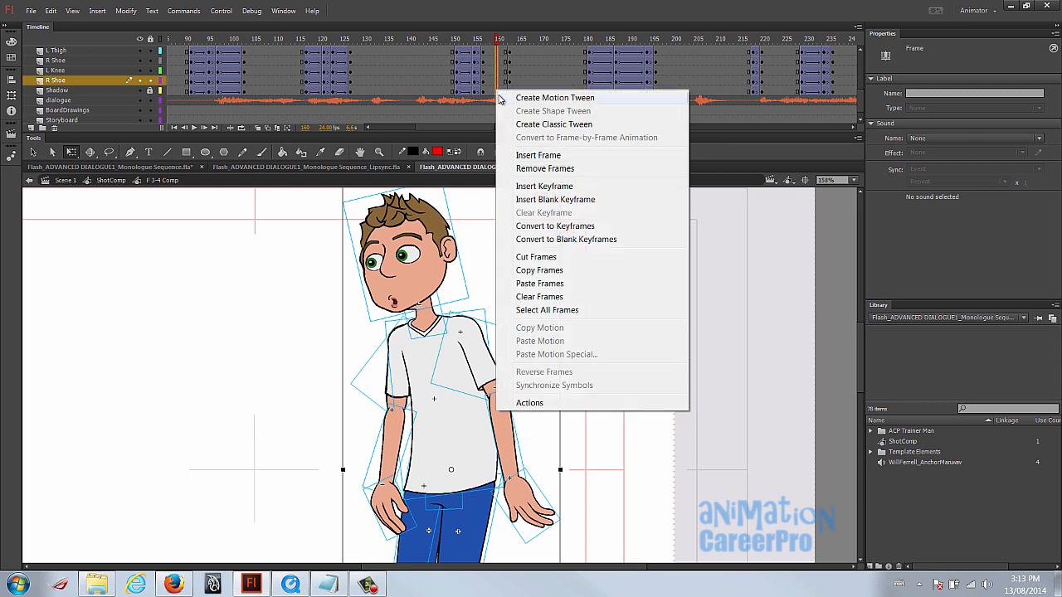
left_click(513, 123)
- Play back the animation from about frame 148 with the full character in view to check the motion
key("z")
left_click(493, 236, "alt")
left_click_drag(510, 322, 596, 217)
left_click_drag(411, 230, 624, 541)
left_click_drag(611, 500, 687, 397)
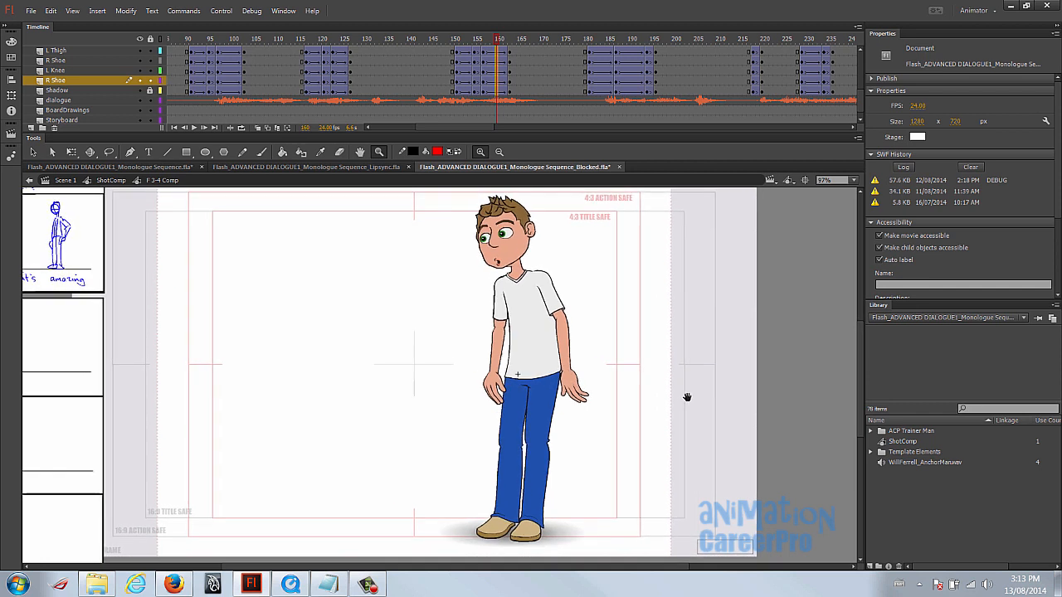
left_click(446, 40)
key("Return")
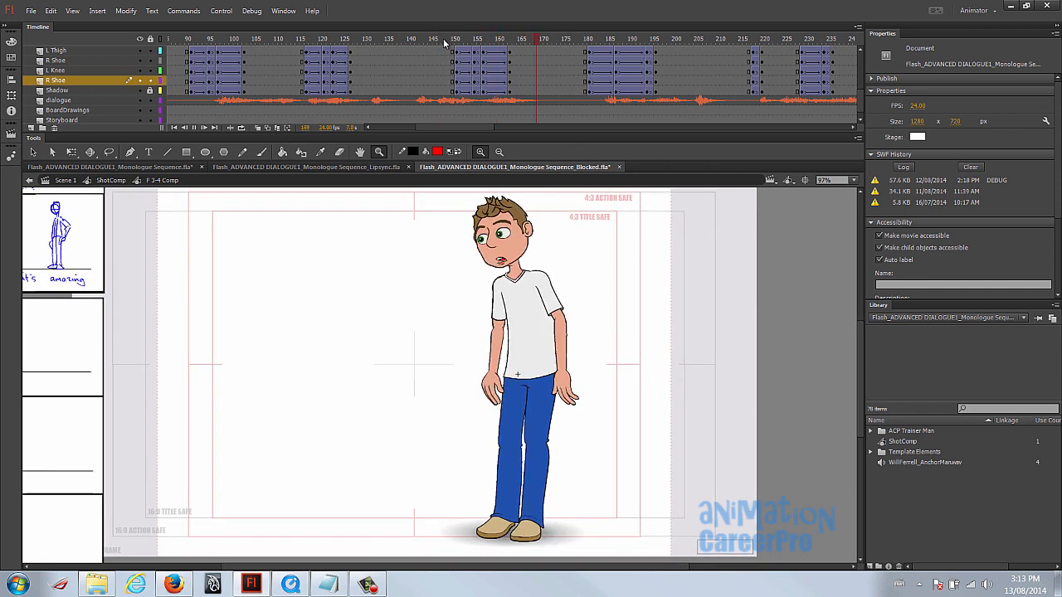
key("Return")
- Select all body parts on frame 163 and skew them slightly toward screen left, pivoting at the feet
key("q")
left_click(511, 40)
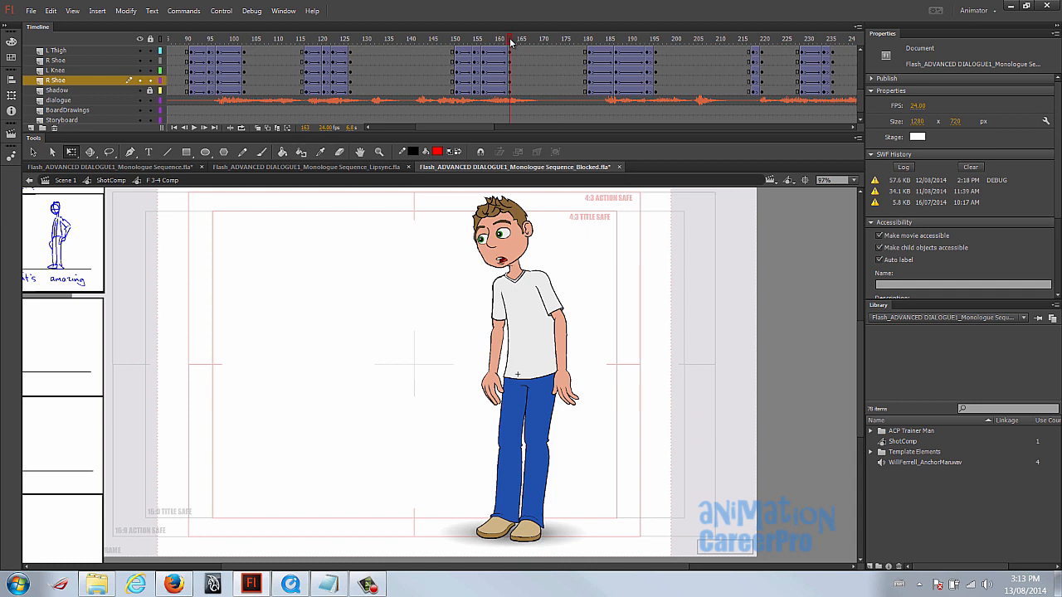
left_click(482, 42)
left_click_drag(446, 193, 669, 560)
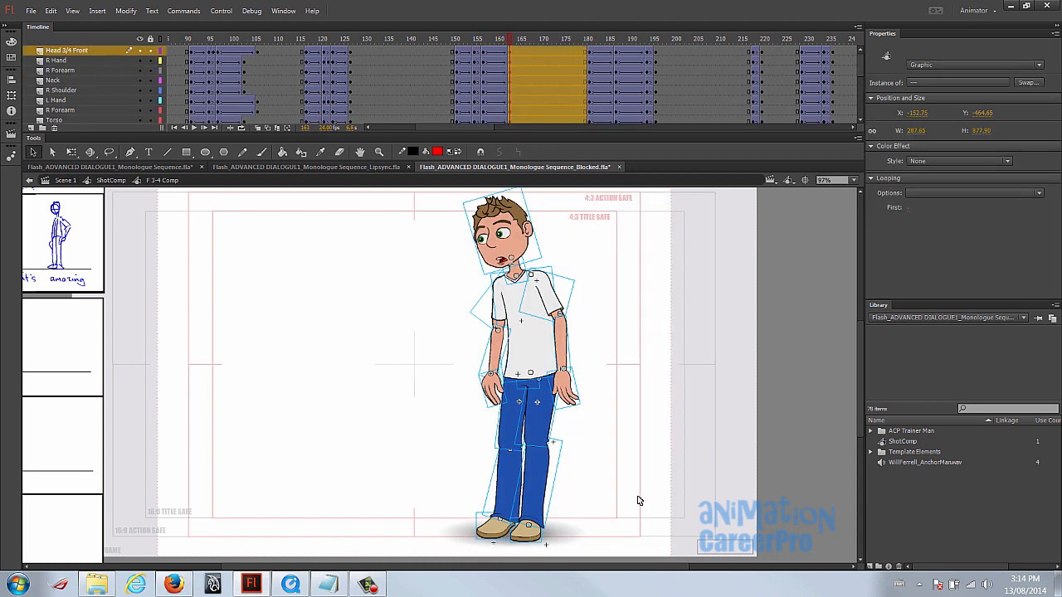
key("q")
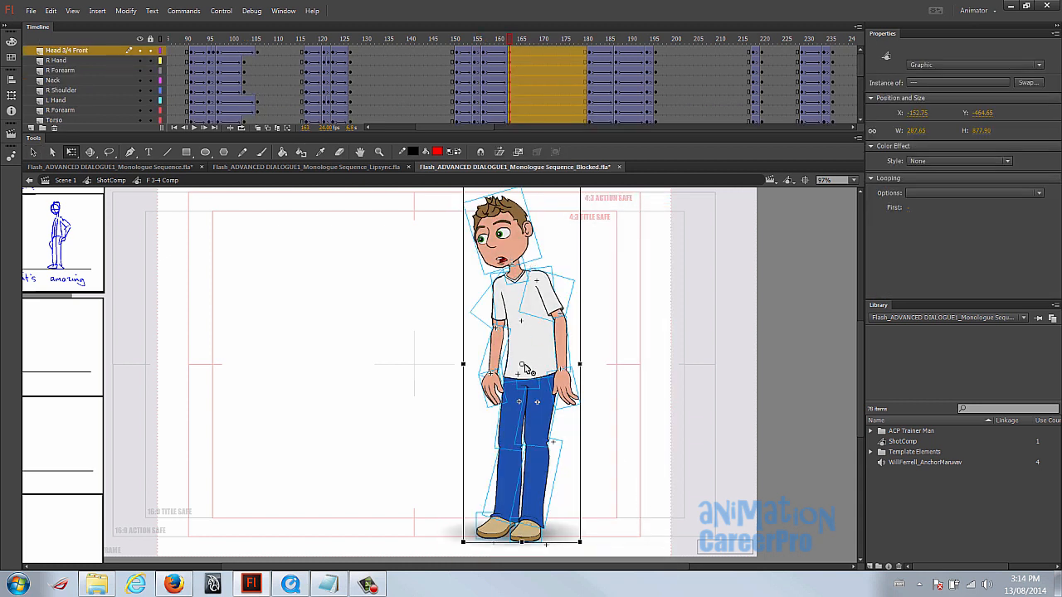
left_click_drag(537, 439, 522, 521)
scroll(541, 239, "up", 1)
left_click_drag(538, 200, 532, 201)
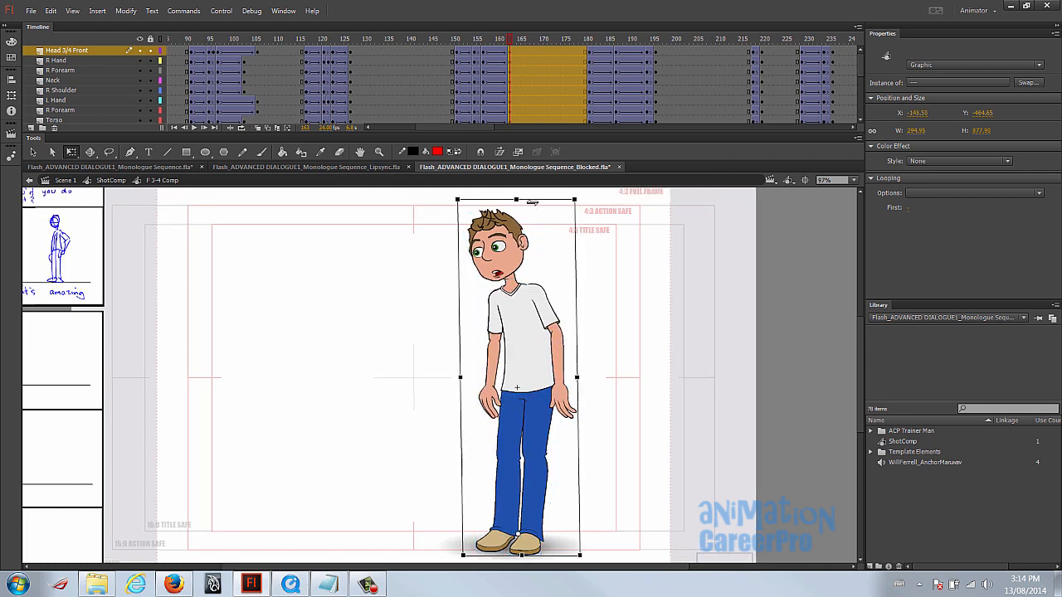
left_click(513, 38)
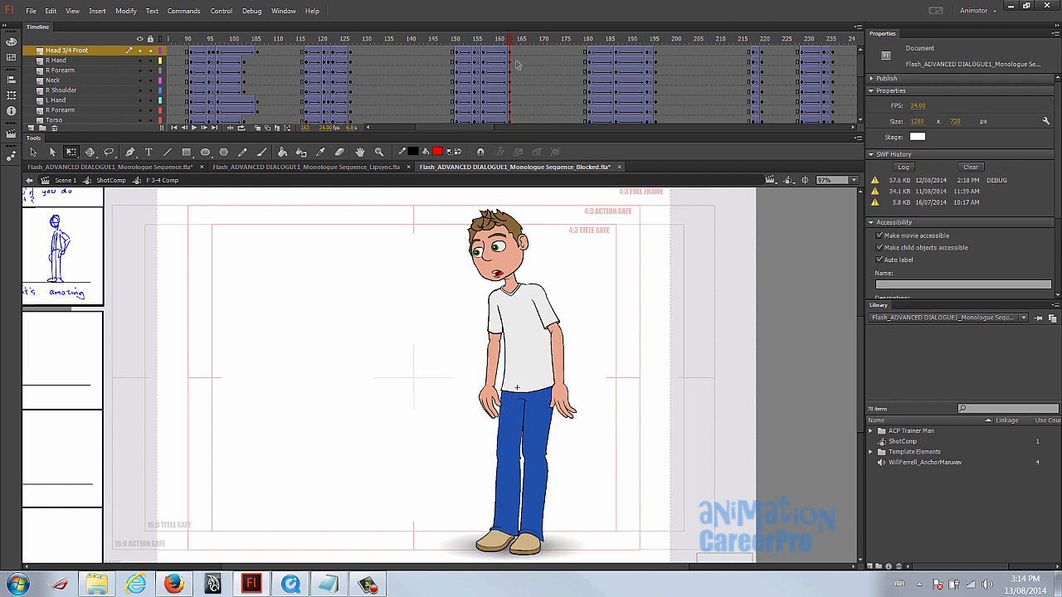
- Copy the frame 163 pose on all body layers and paste it onto the same layers at frame 181
left_click(513, 55)
scroll(515, 116, "down", 3)
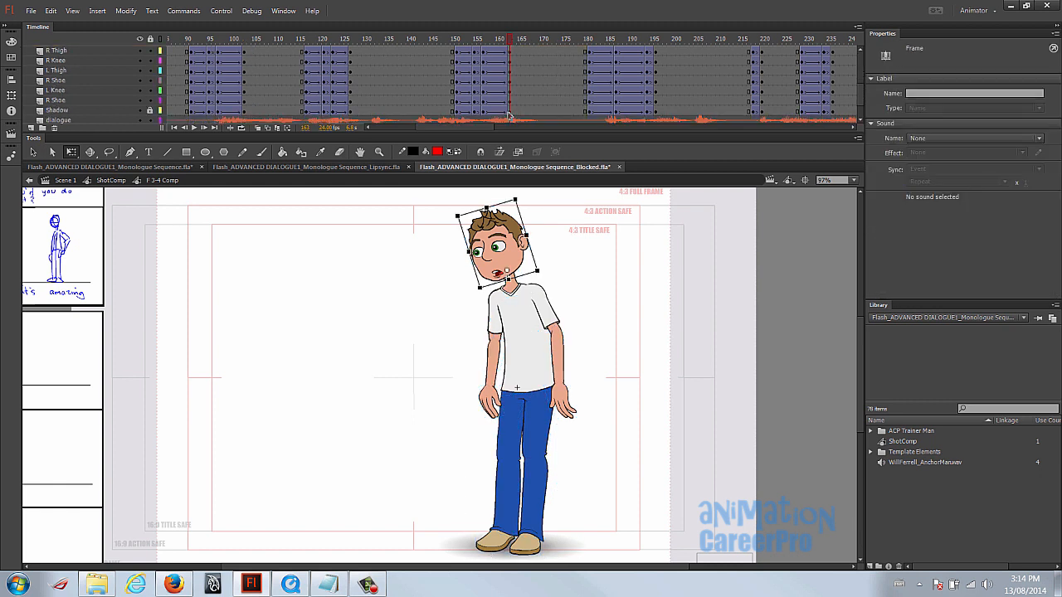
left_click(510, 102)
right_click(511, 108)
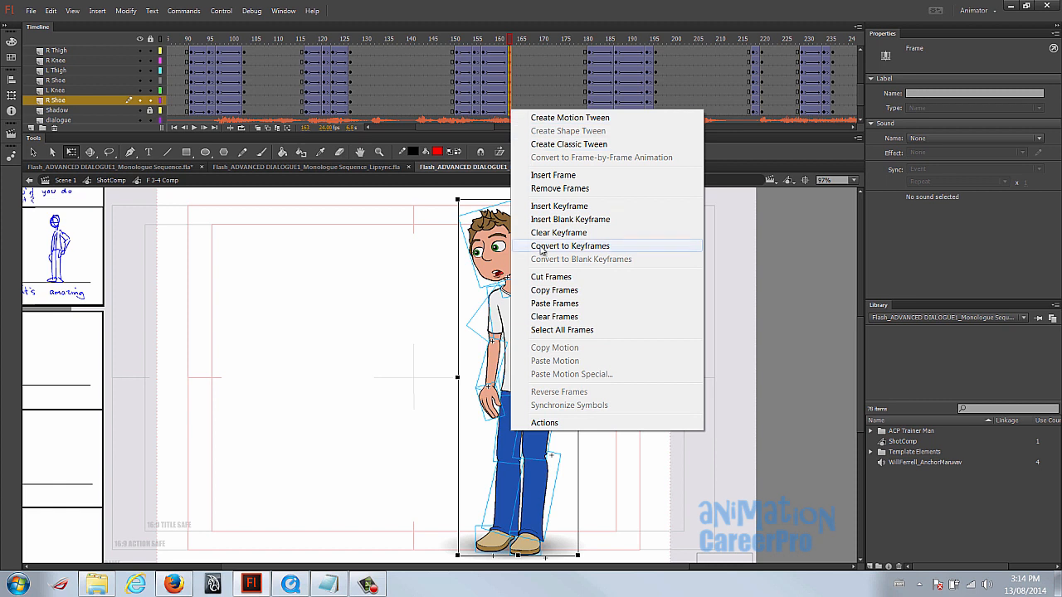
left_click(549, 291)
left_click(588, 116)
scroll(591, 92, "up", 3)
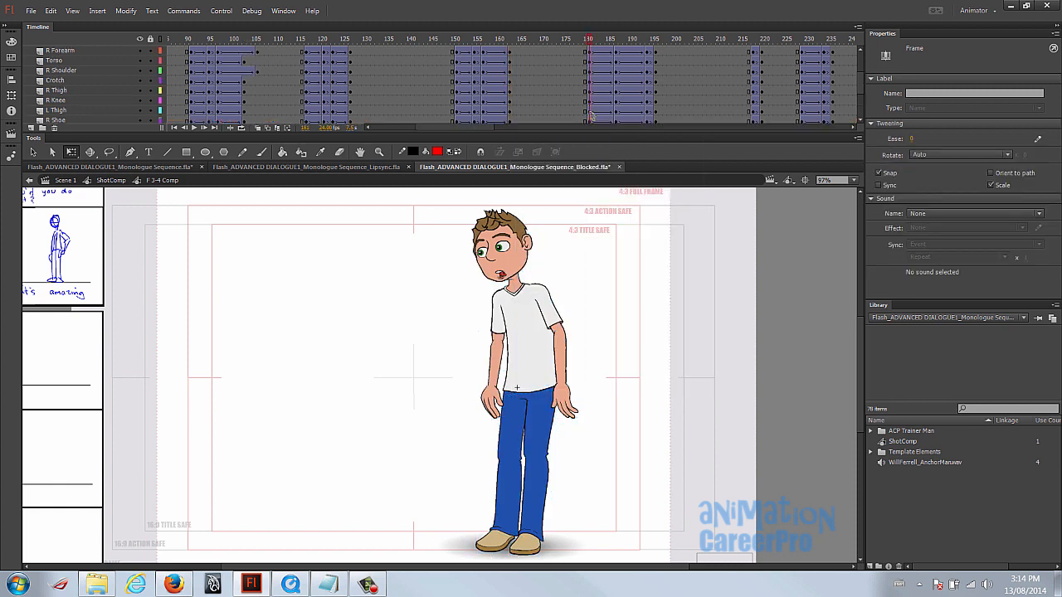
left_click(589, 54)
right_click(588, 54)
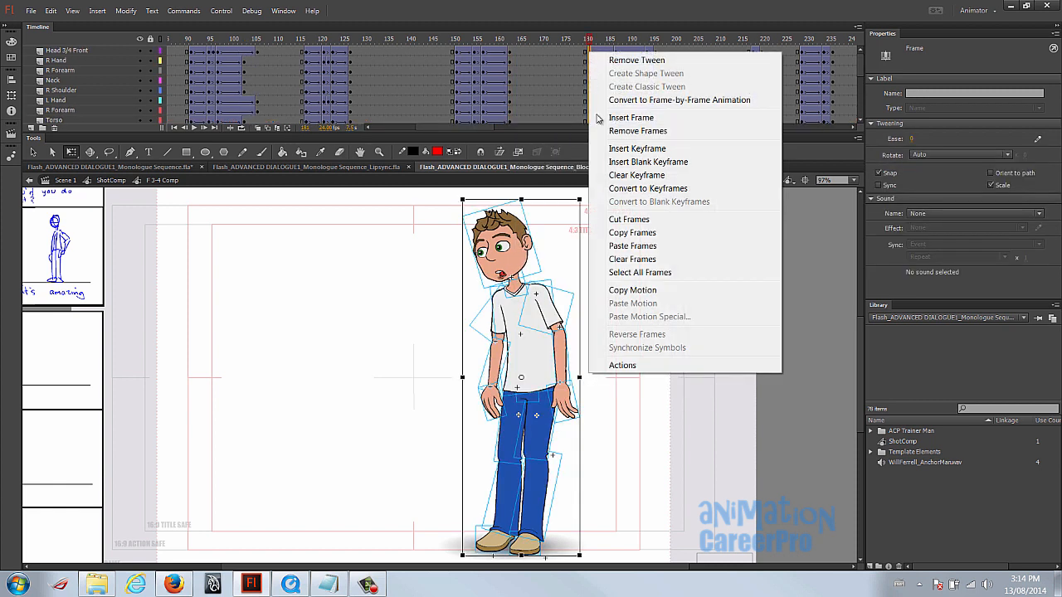
left_click(632, 246)
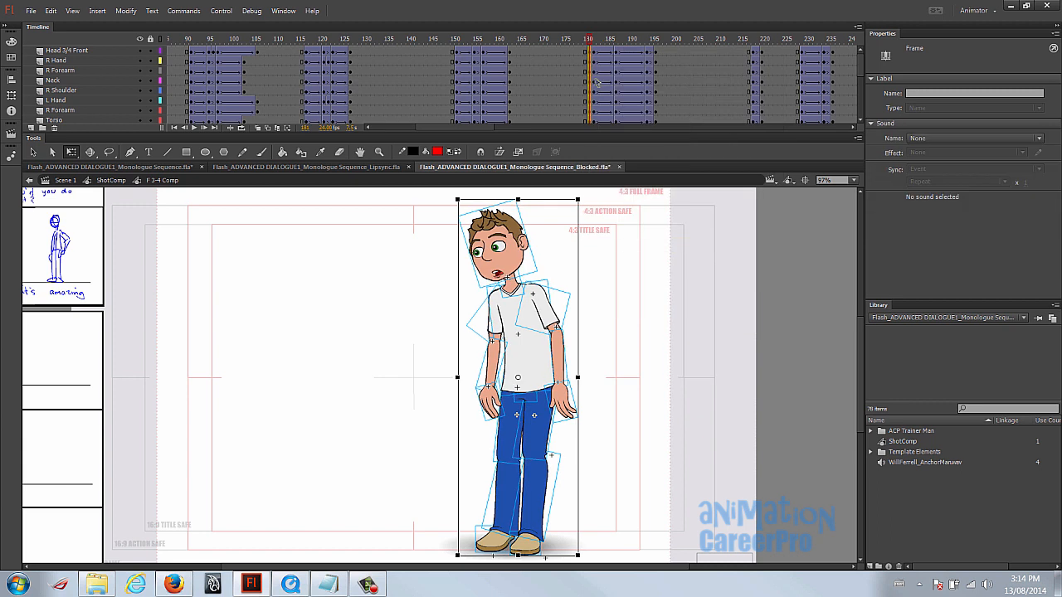
- Try to extend the R Hand, R Forearm and R Shoulder tweens from frame 163 to frame 166
left_click(511, 61)
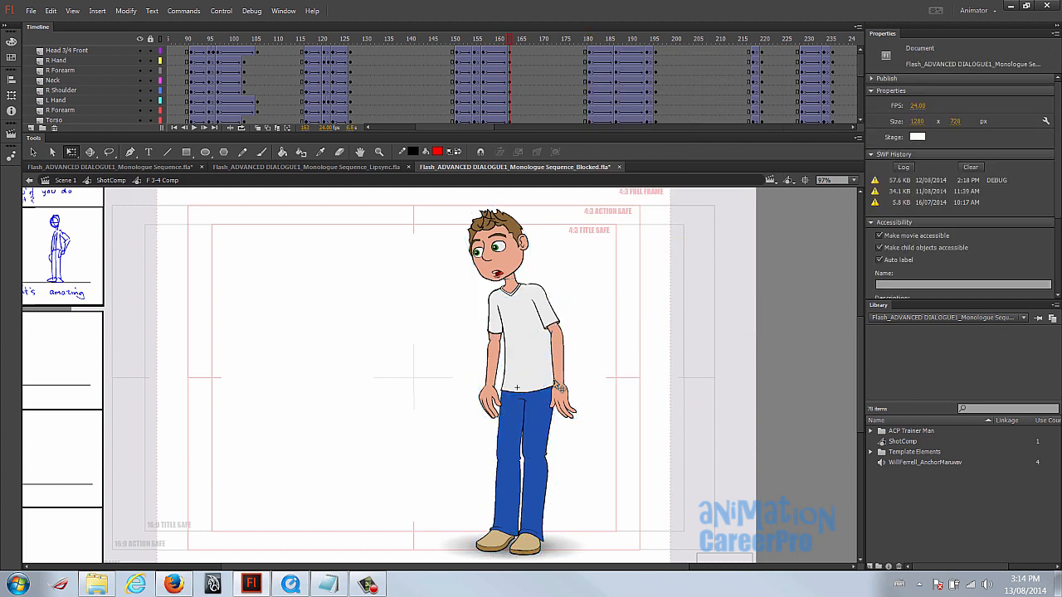
left_click(569, 400)
left_click(570, 362)
left_click(554, 318)
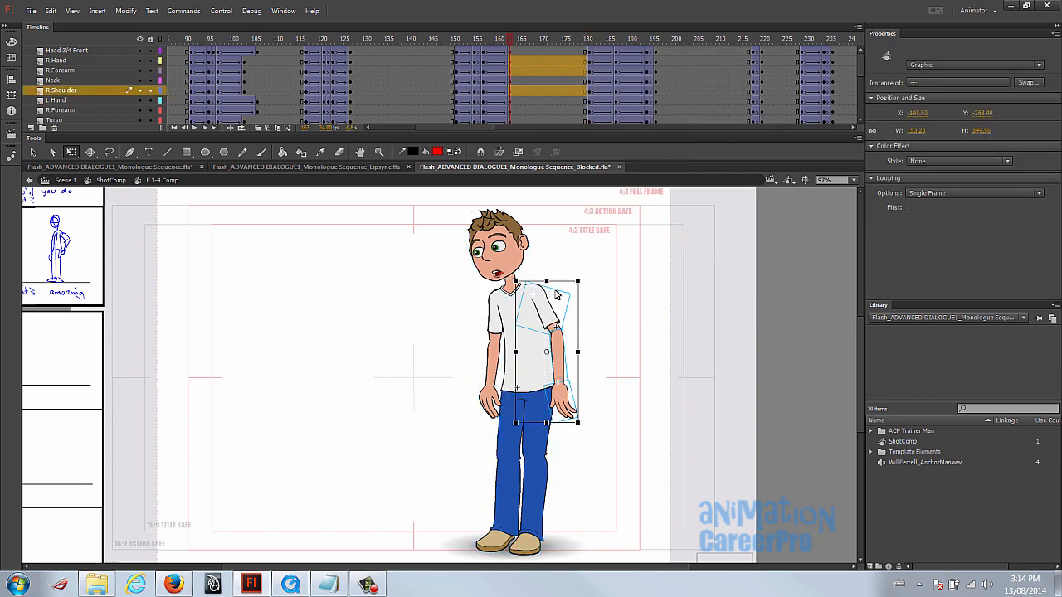
left_click(511, 63)
left_click(512, 71, "shift")
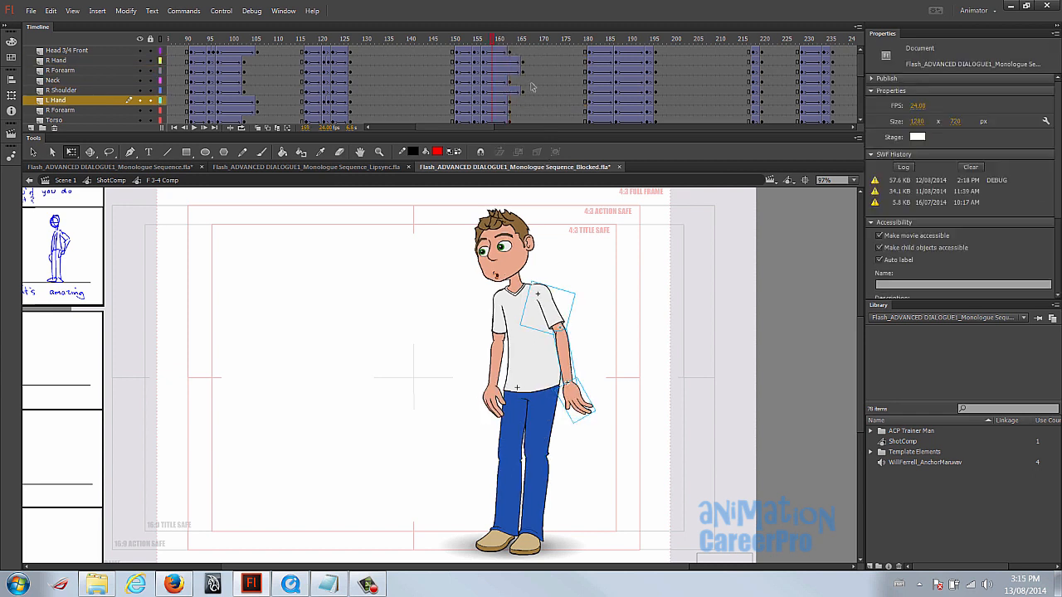
- Undo the recent arm pose and tween edits around frame 163
key("ctrl+z")
key("ctrl+z")
key("ctrl+z")
key("ctrl+z")
key("ctrl+z")
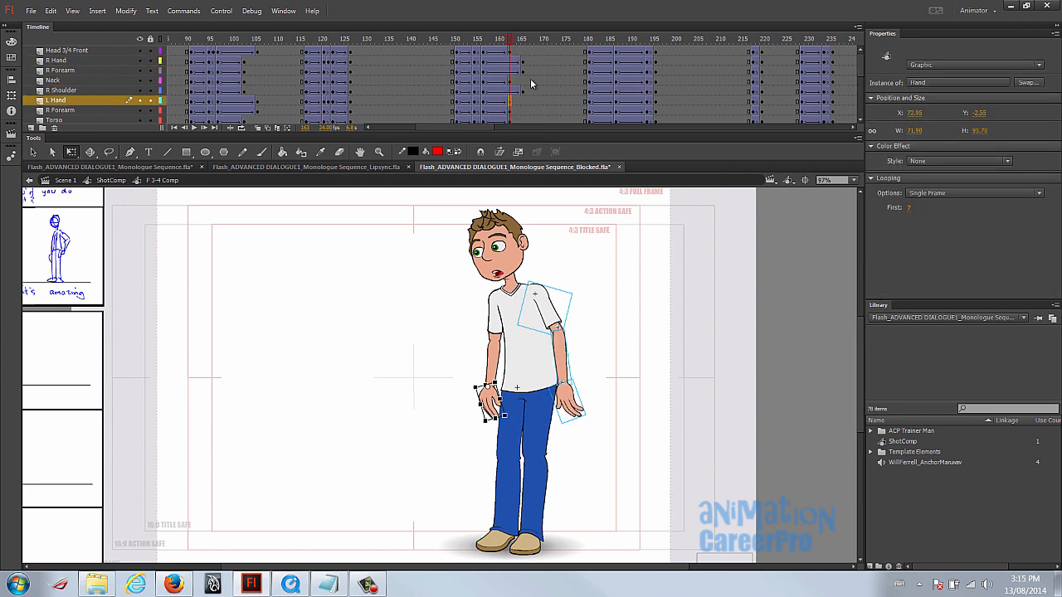
key("ctrl+z")
key("ctrl+z")
key("ctrl+z")
key("ctrl+z")
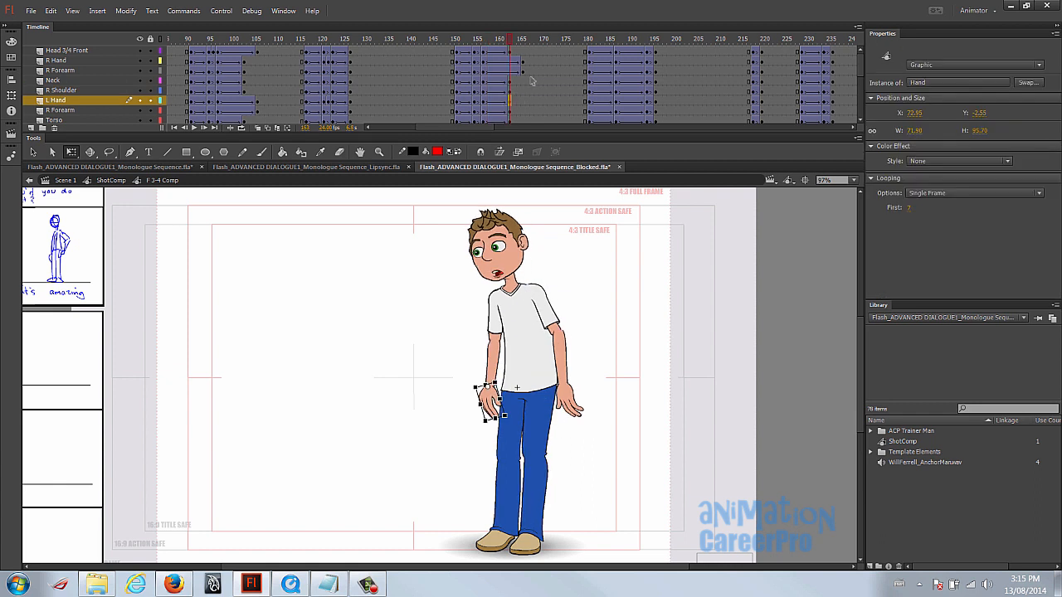
- On frame 163, rotate the R Shoulder, R Forearm and R Hand slightly outward together about the shoulder joint
left_click(509, 41)
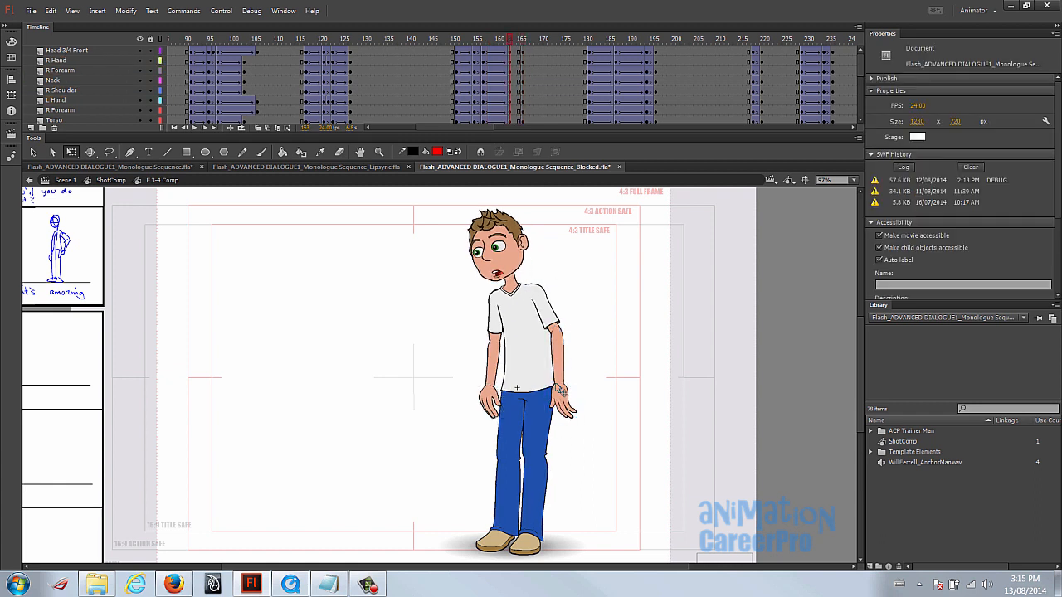
left_click(569, 396)
left_click(562, 355, "shift")
key("a")
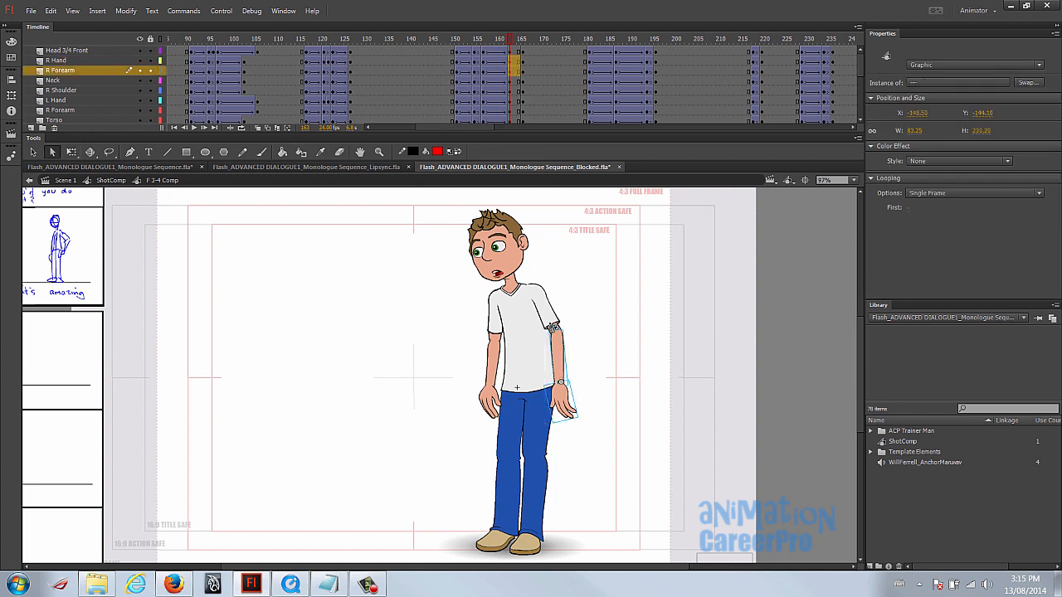
key("v")
left_click(549, 313, "shift")
key("q")
left_click_drag(547, 351, 536, 297)
key("Escape")
left_click_drag(580, 422, 595, 419)
left_click(576, 404)
left_click(628, 432)
- Create classic tweens on all body layers between frames 163 and 166, and scrub through the motion
left_click(519, 49)
scroll(519, 66, "down", 4)
left_click(518, 71, "shift")
right_click(519, 70)
left_click(548, 102)
left_click_drag(497, 40, 534, 49)
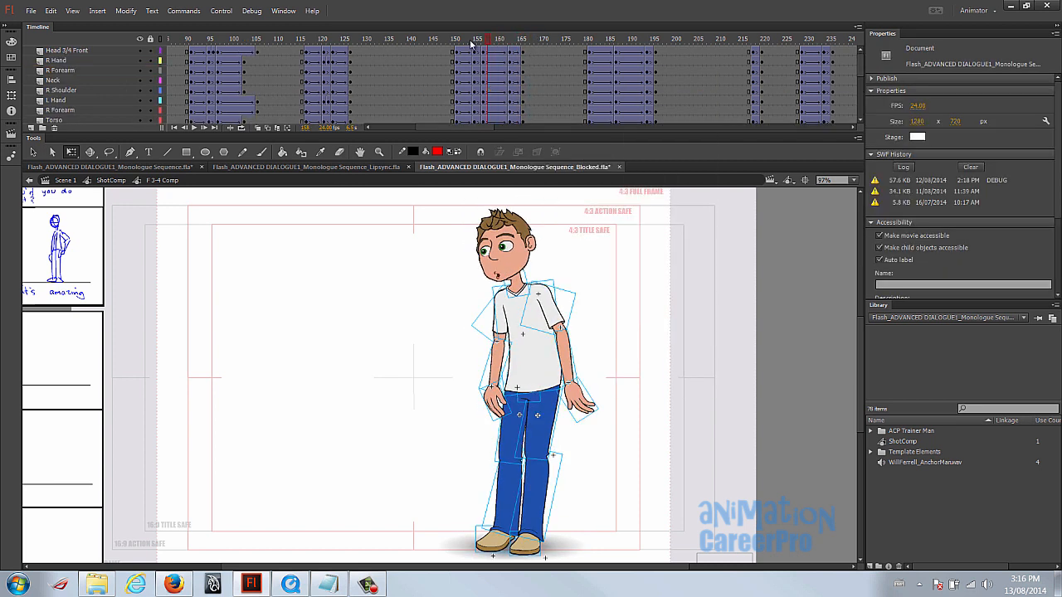
- On frame 166, tilt the head slightly further in the direction the character faces
left_click_drag(459, 40, 522, 41)
left_click(523, 245)
left_click_drag(525, 203, 523, 202)
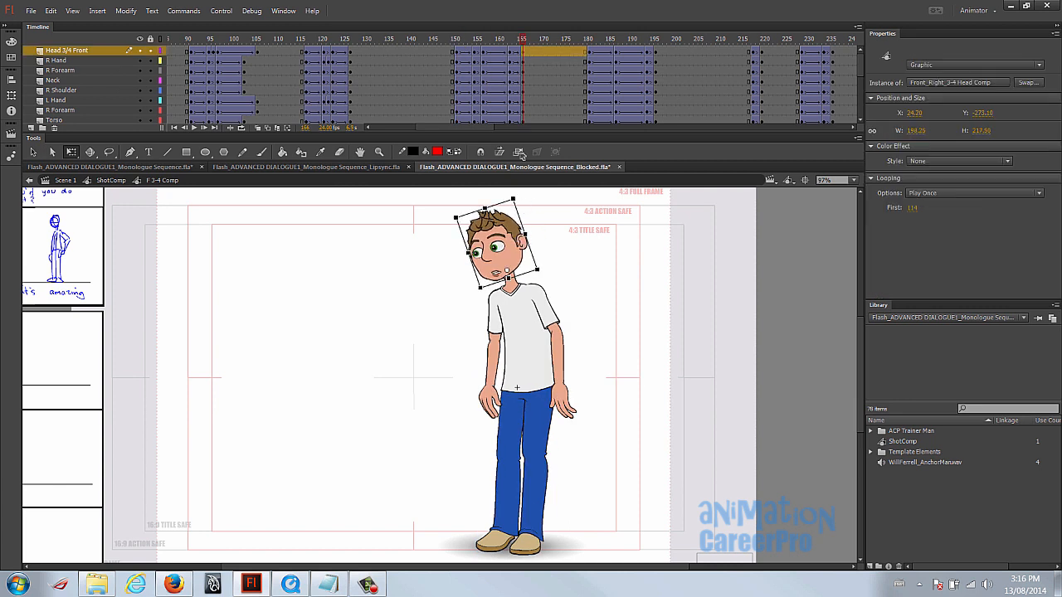
- Compare the R Hand poses on frames 155 to 157 and copy the hand frame at 155
left_click(480, 43)
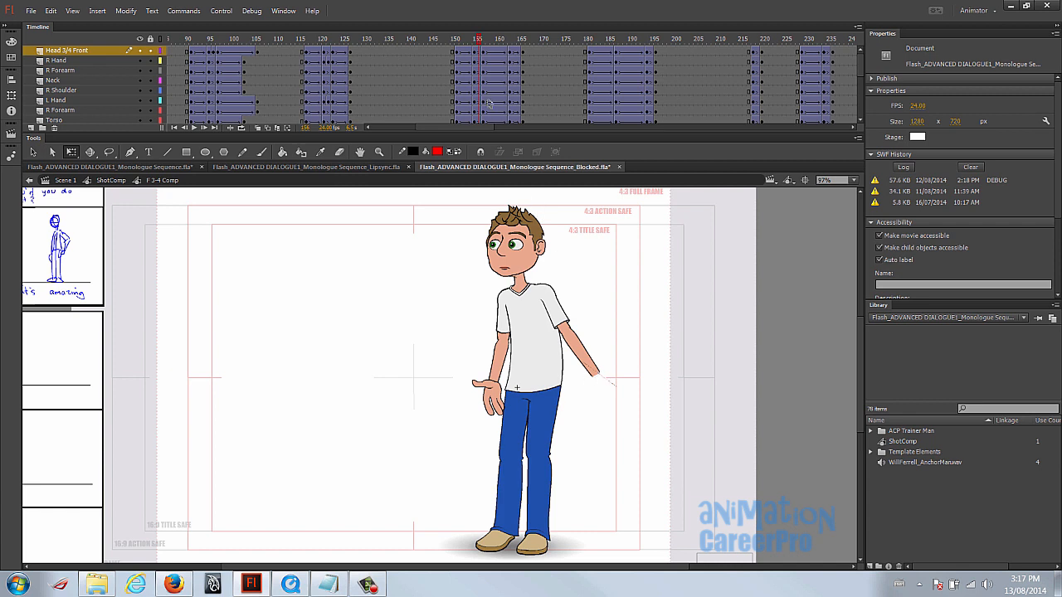
left_click(636, 352)
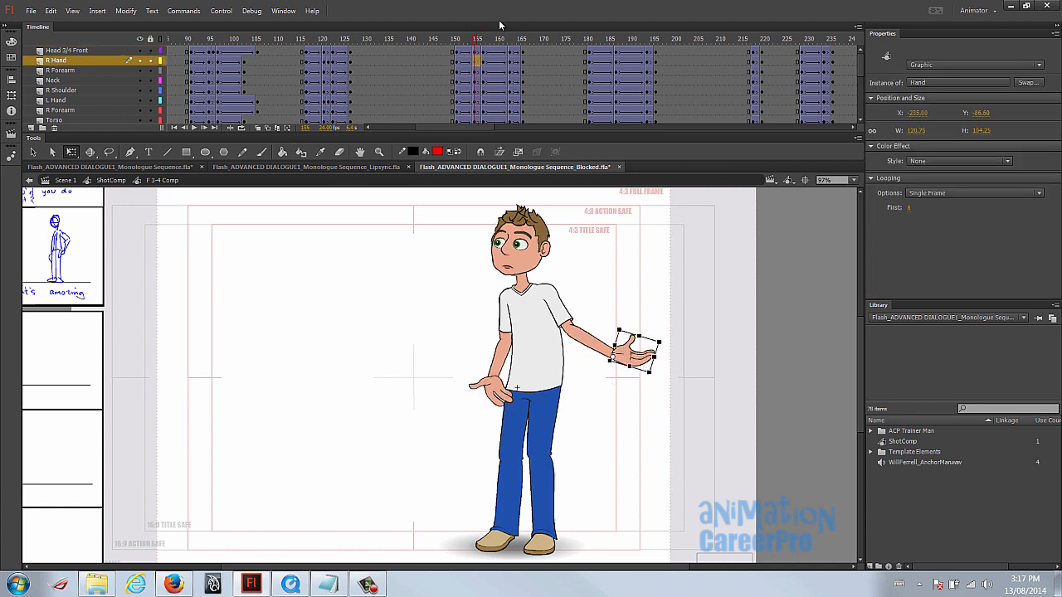
left_click(479, 60)
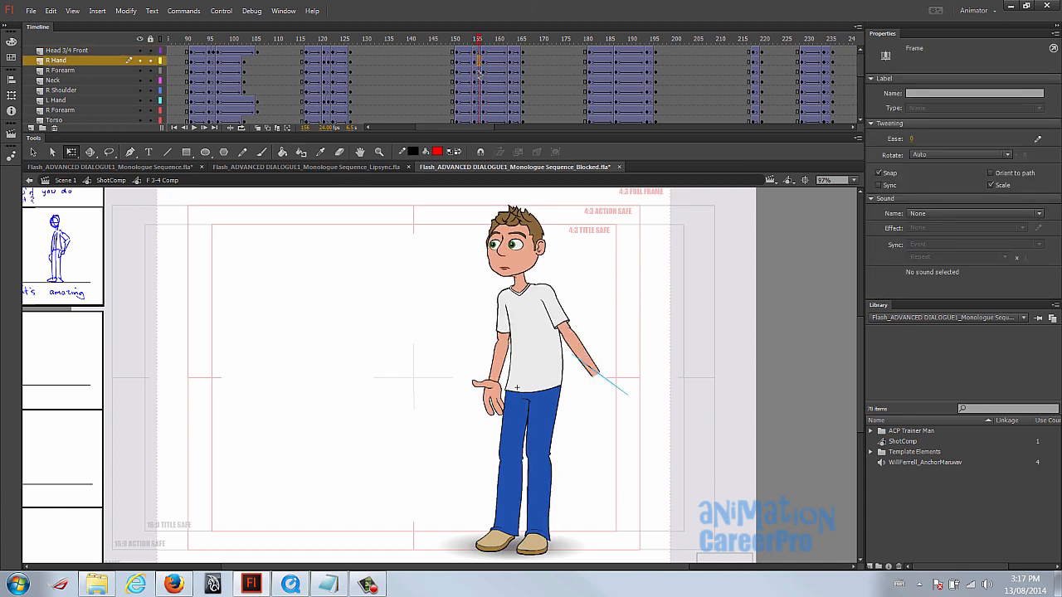
left_click(484, 62)
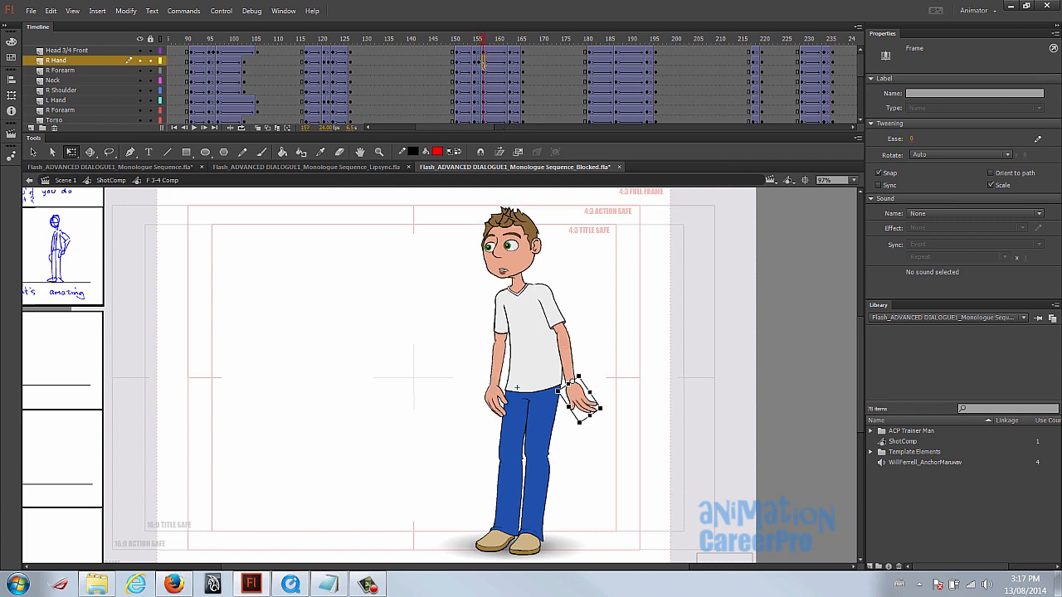
left_click(476, 61)
left_click(484, 63)
left_click(475, 62)
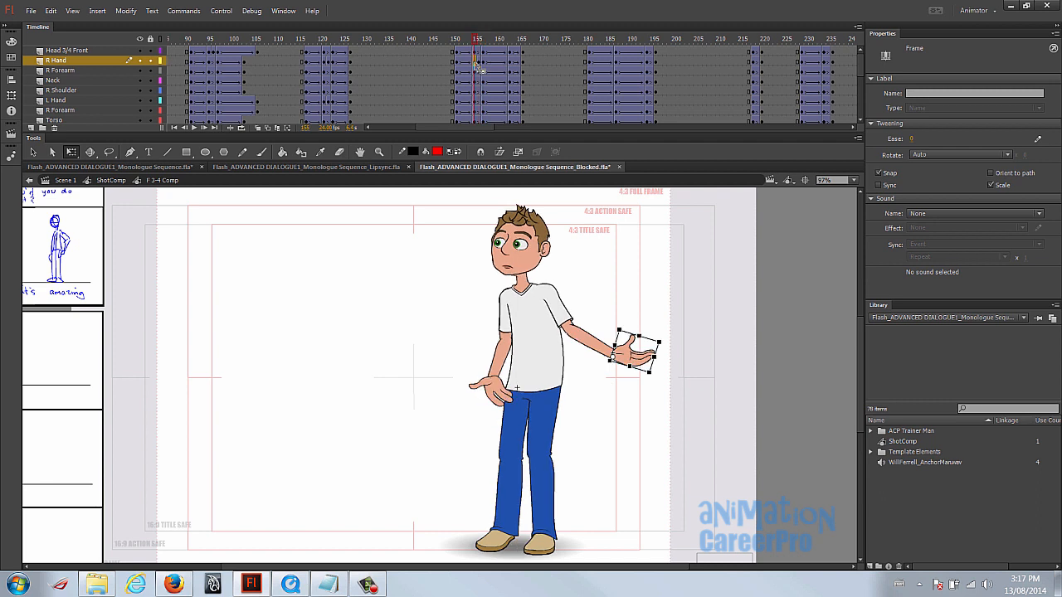
right_click(475, 62)
left_click(517, 244)
- Copy the R Hand frame at 122, paste it onto frame 156, and rotate the hand to follow the forearm
left_click(331, 66)
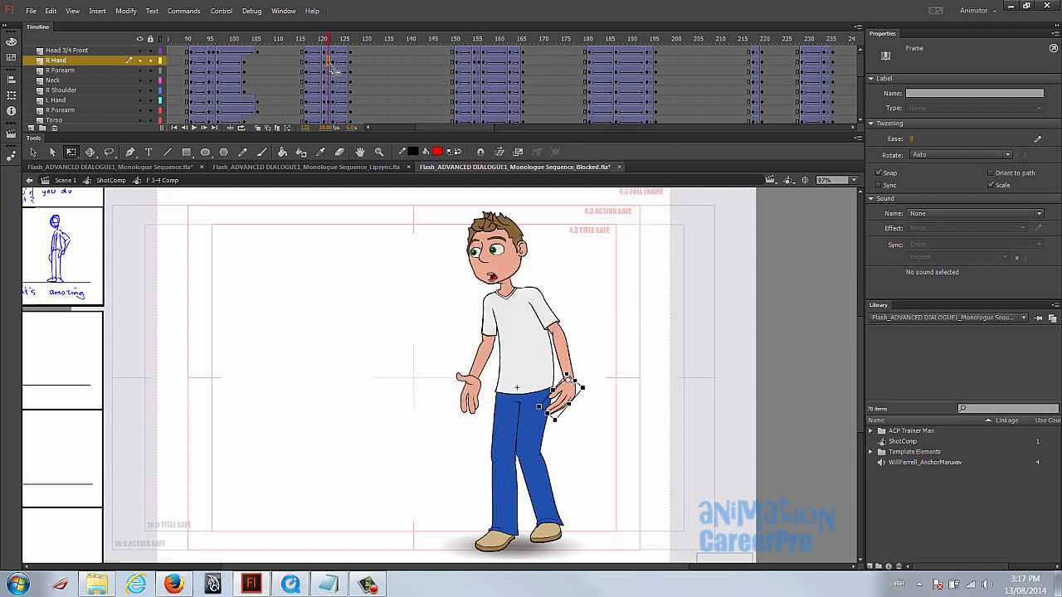
right_click(332, 68)
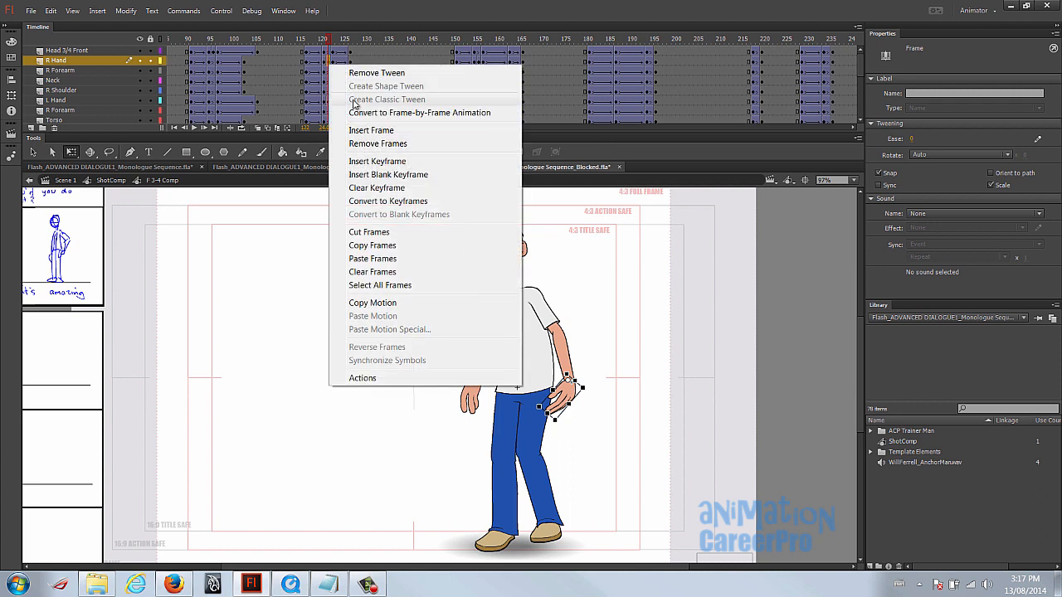
left_click(402, 246)
left_click(479, 62)
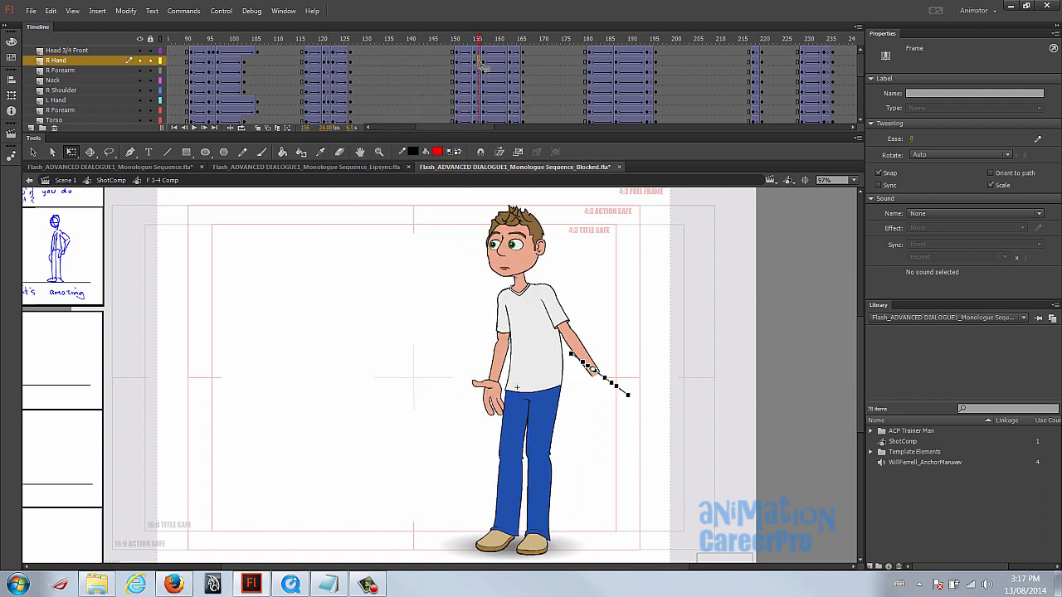
right_click(481, 64)
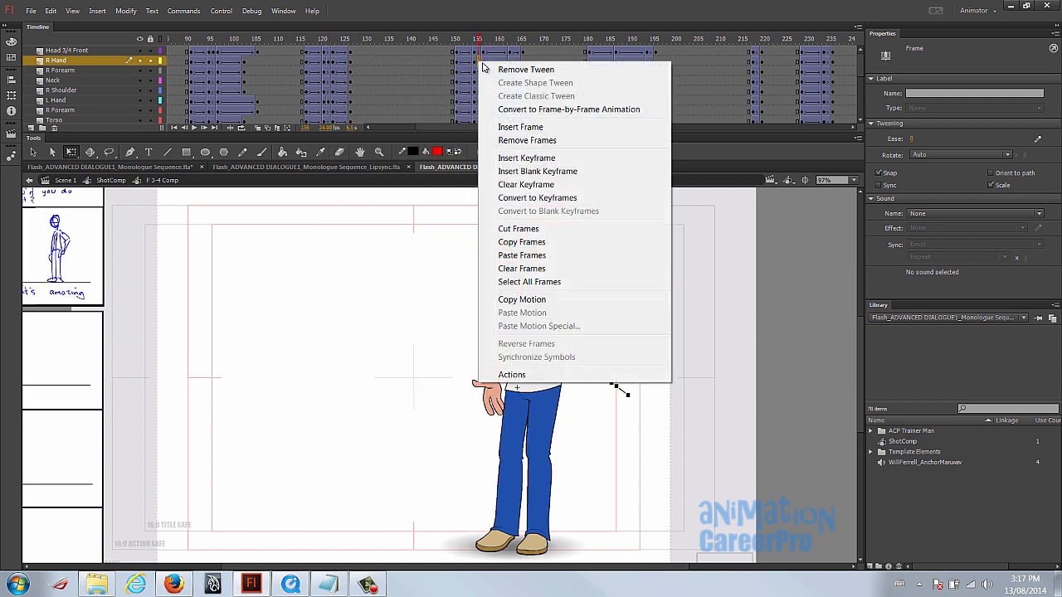
left_click(531, 259)
mouse_move(599, 387)
left_mouse_down()
mouse_move(581, 406)
mouse_move(634, 415)
mouse_move(647, 391)
mouse_move(615, 379)
left_mouse_up()
left_click(480, 42)
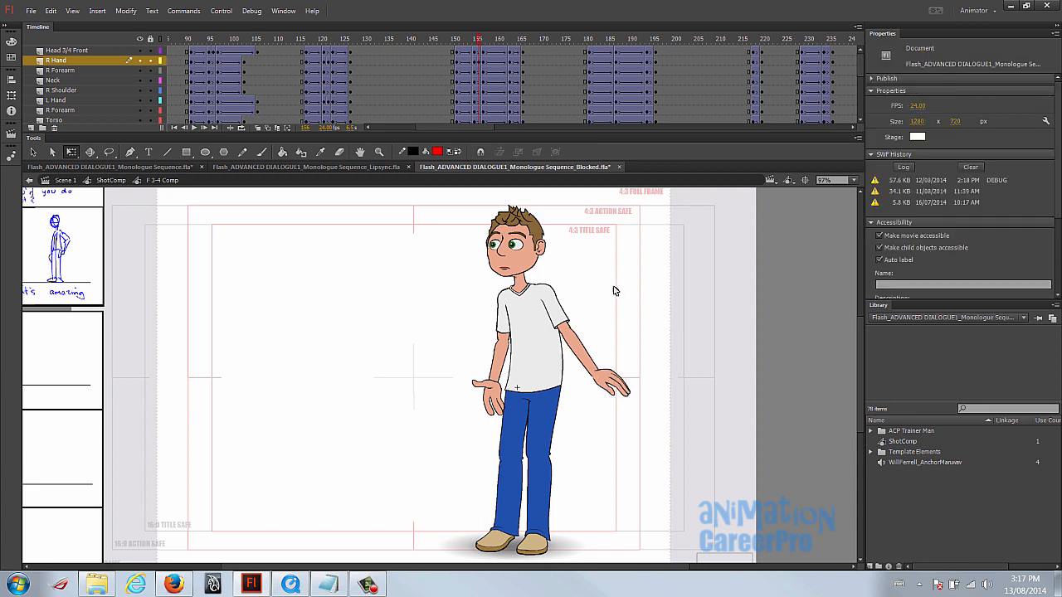
- Examine the R Hand transition between frames 156 and 157 up close, and play the motion from frame 149
key("ctrl+equal")
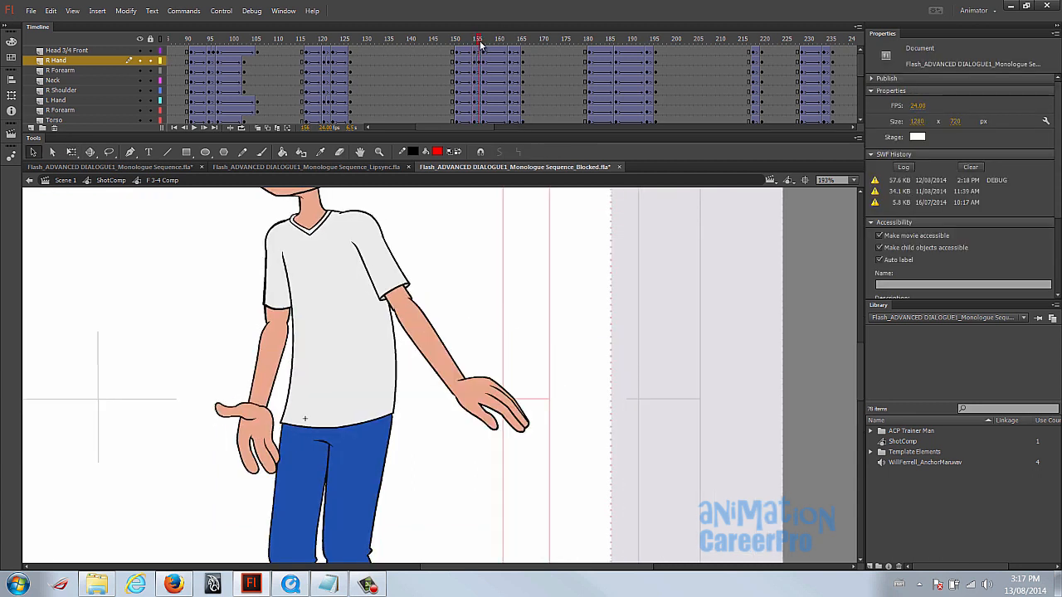
left_click(484, 43)
left_click_drag(484, 44, 484, 43)
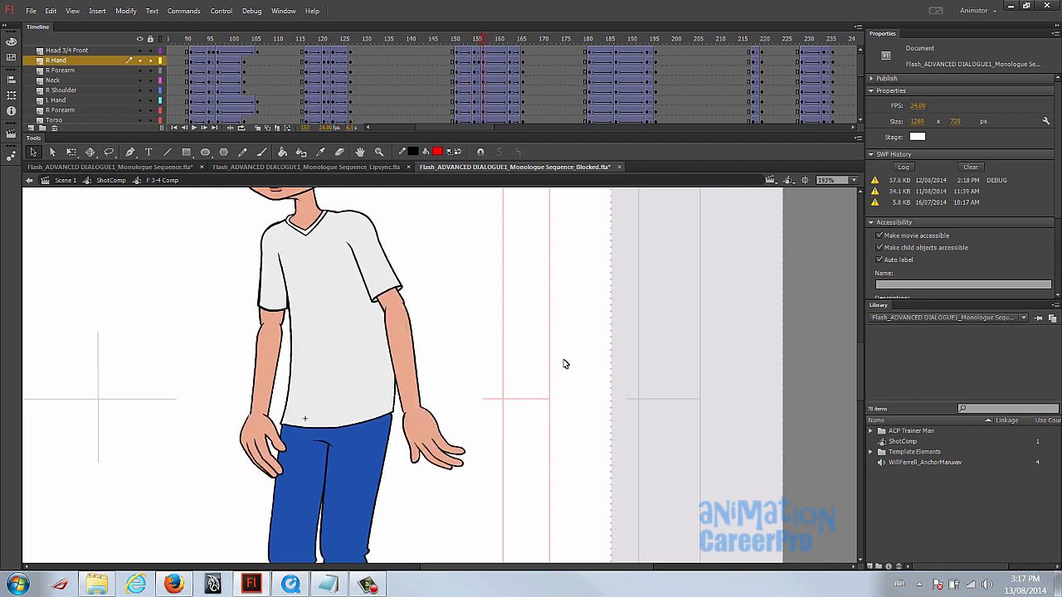
key("b")
mouse_move(557, 348)
left_mouse_down()
mouse_move(537, 386)
mouse_move(360, 538)
left_mouse_up()
left_click_drag(578, 279, 595, 272)
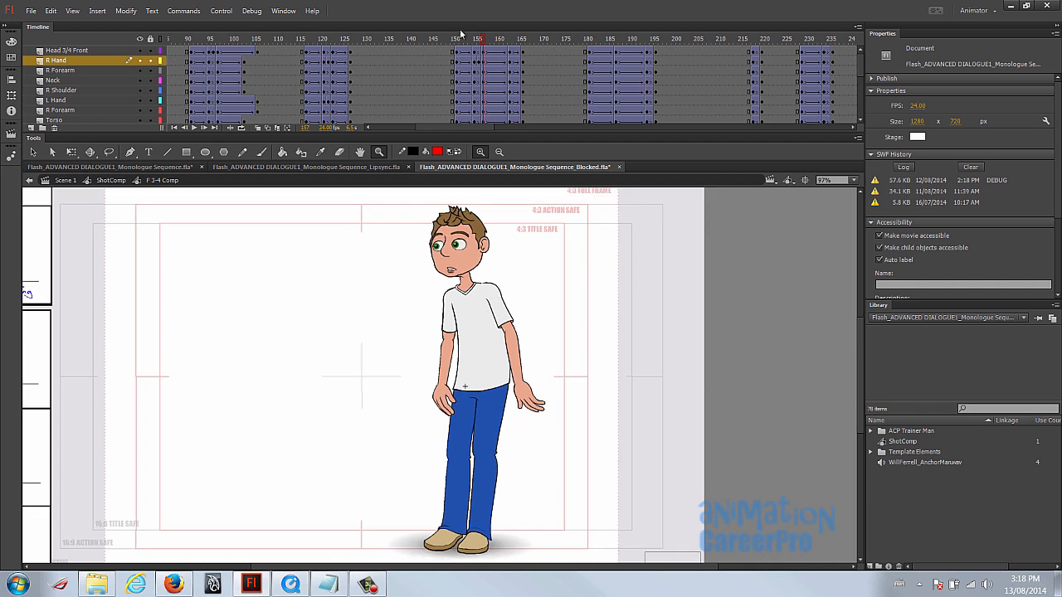
left_click(449, 40)
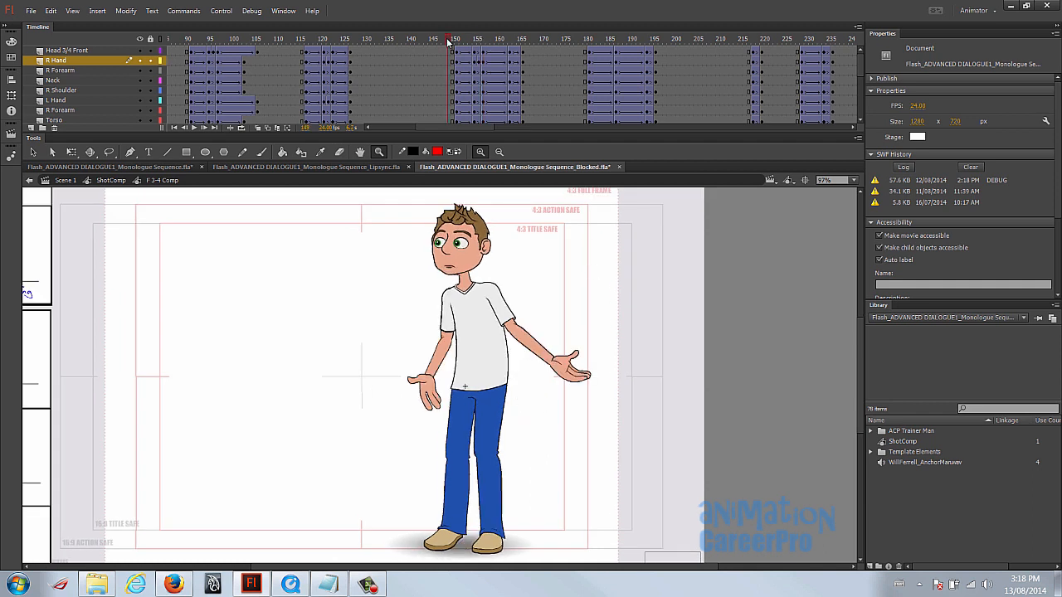
key("Return")
left_click(448, 42)
key("Return")
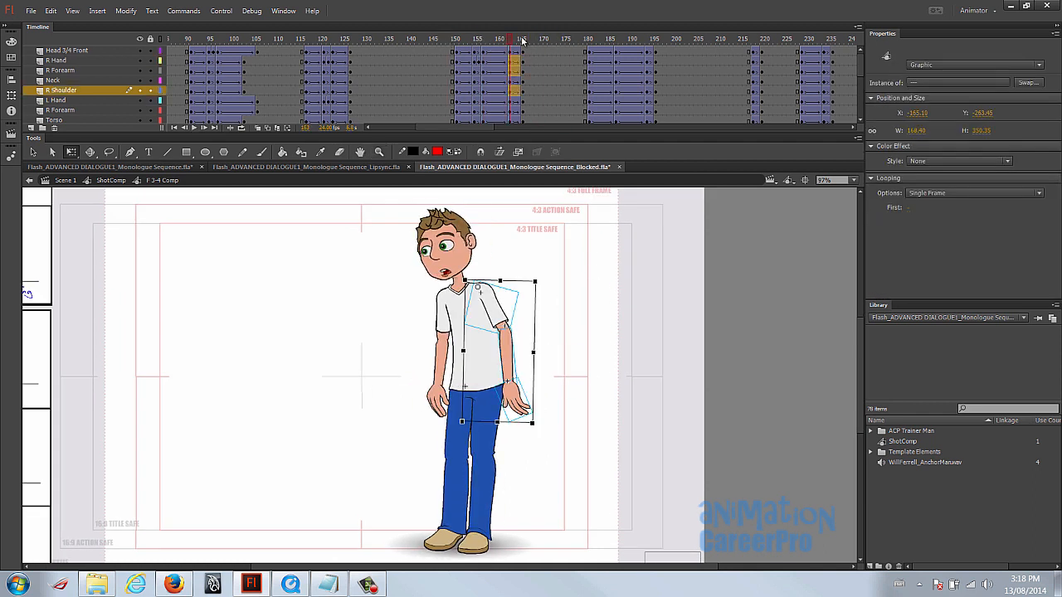
- On frame 163, rotate the R Shoulder, R Forearm and R Hand together slightly inward toward the body
left_click_drag(521, 41, 512, 51)
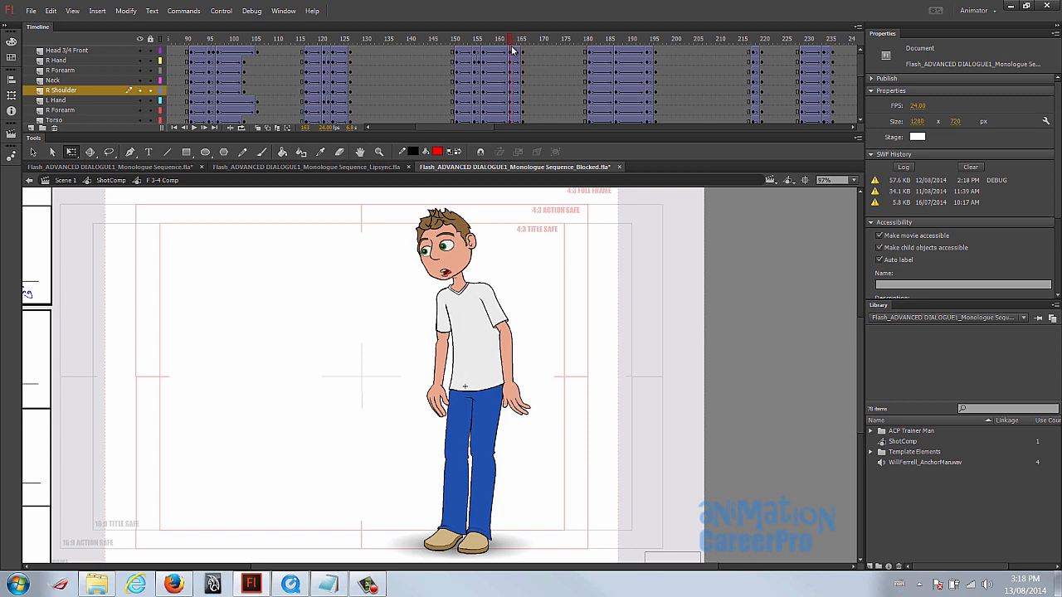
left_click(518, 392)
left_click(507, 348, "shift")
left_click(491, 303, "shift")
left_click_drag(499, 351, 483, 295)
left_click_drag(540, 436, 535, 438)
- Play back the arm drop repeatedly from frame 148 to check the settle
left_click(496, 43)
key("Return")
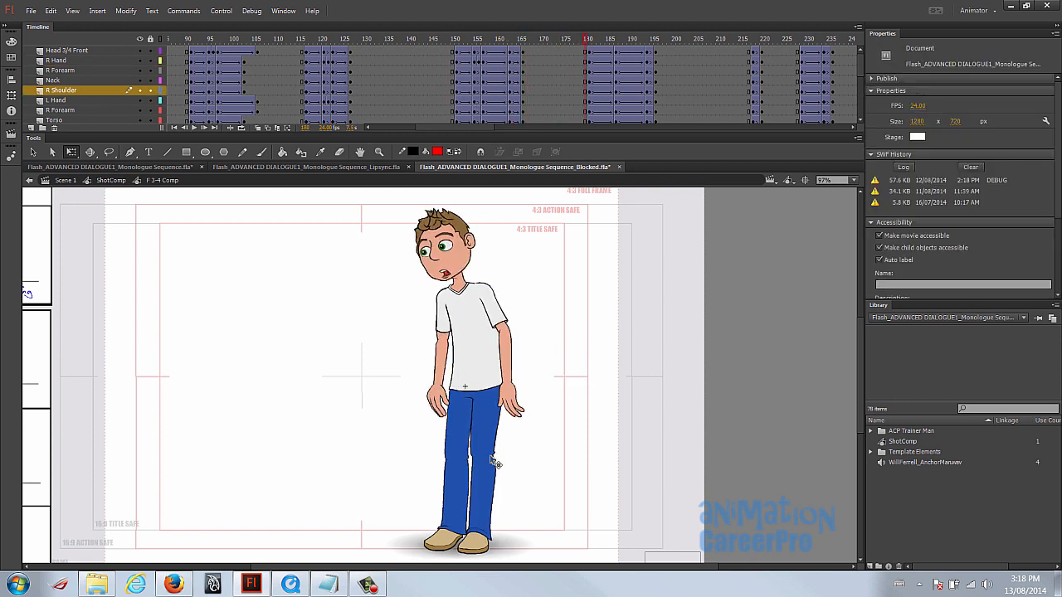
left_click(444, 44)
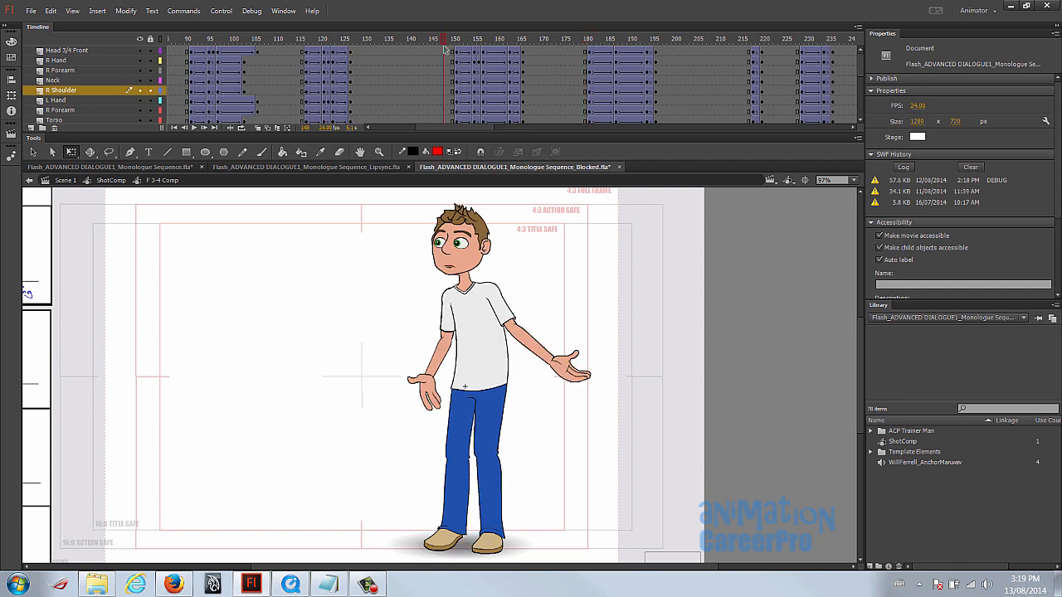
key("Return")
left_click(443, 39)
key("Return")
left_click(443, 39)
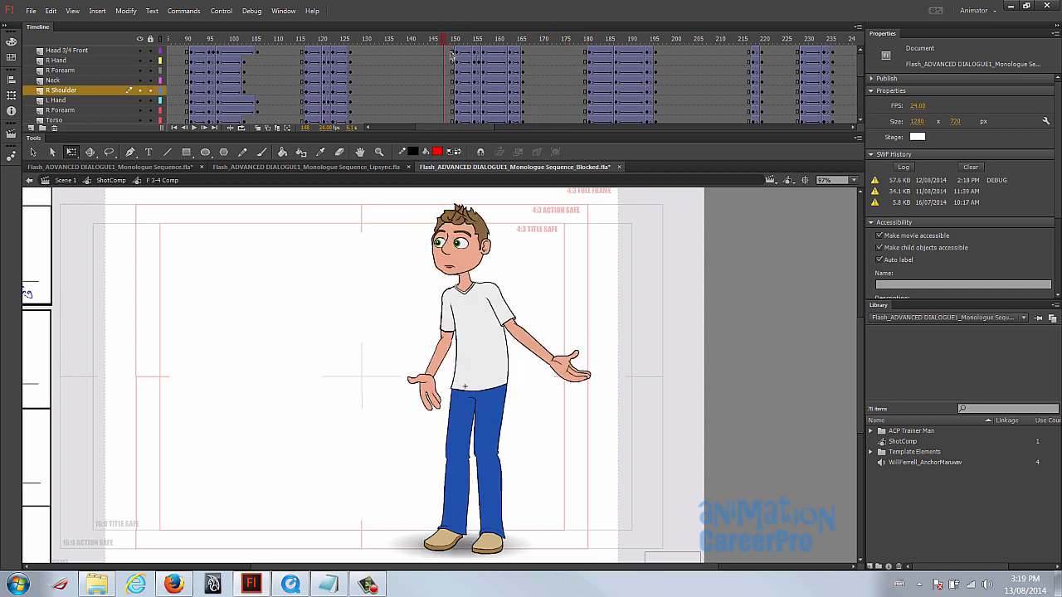
- Copy the L Hand frame at 157 and paste it onto frame 156
left_click(428, 390)
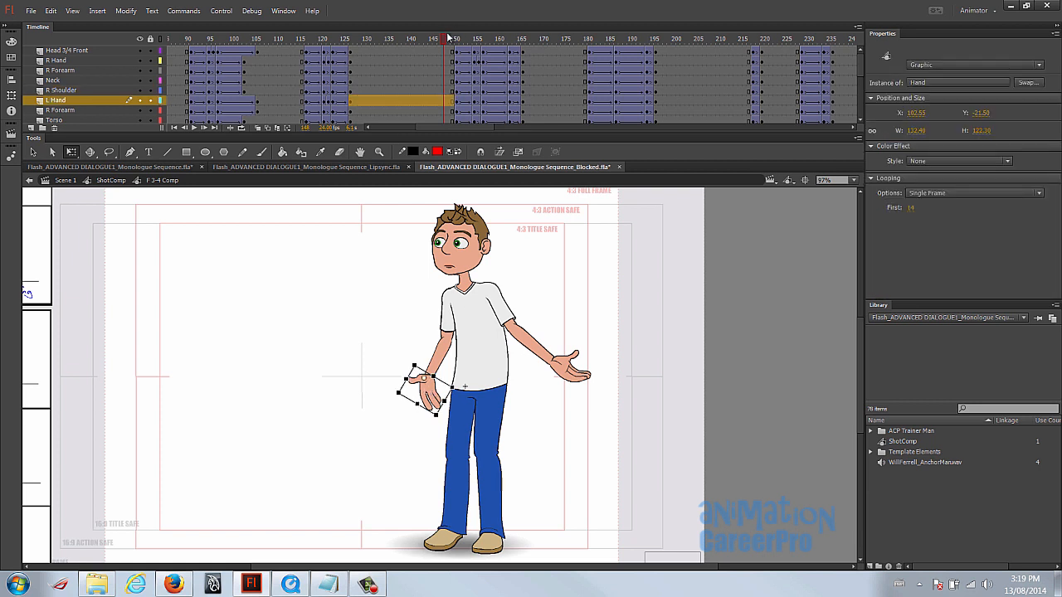
left_click_drag(446, 41, 455, 39)
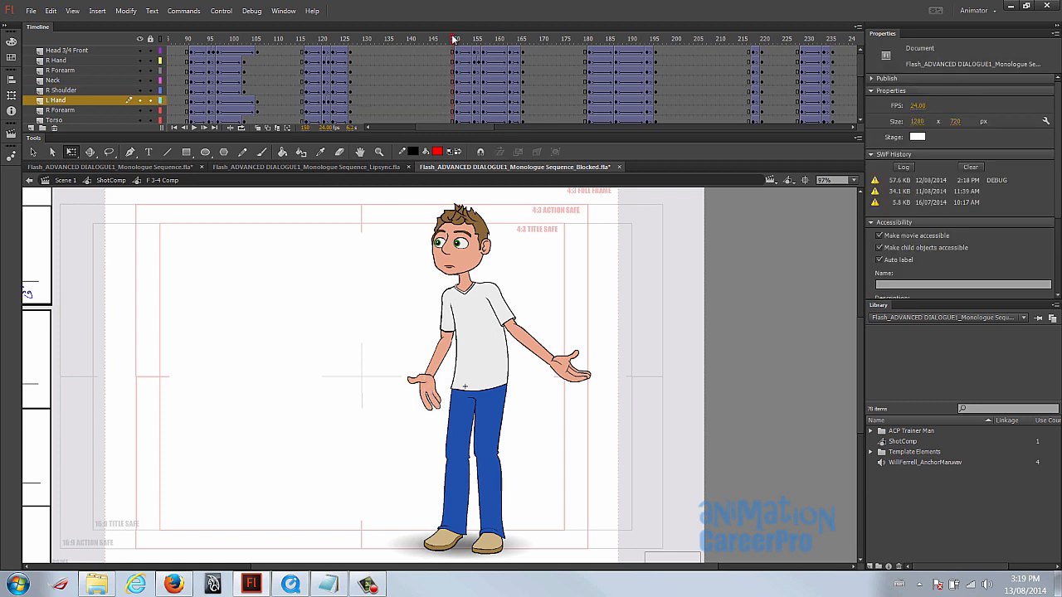
left_click_drag(456, 41, 475, 40)
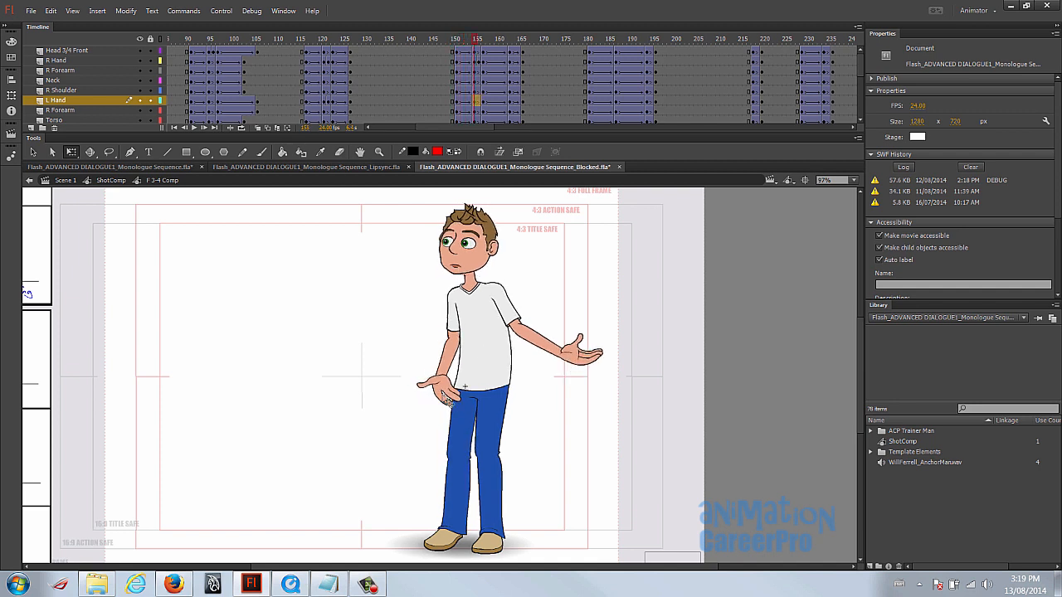
left_click(448, 400)
left_click(481, 100)
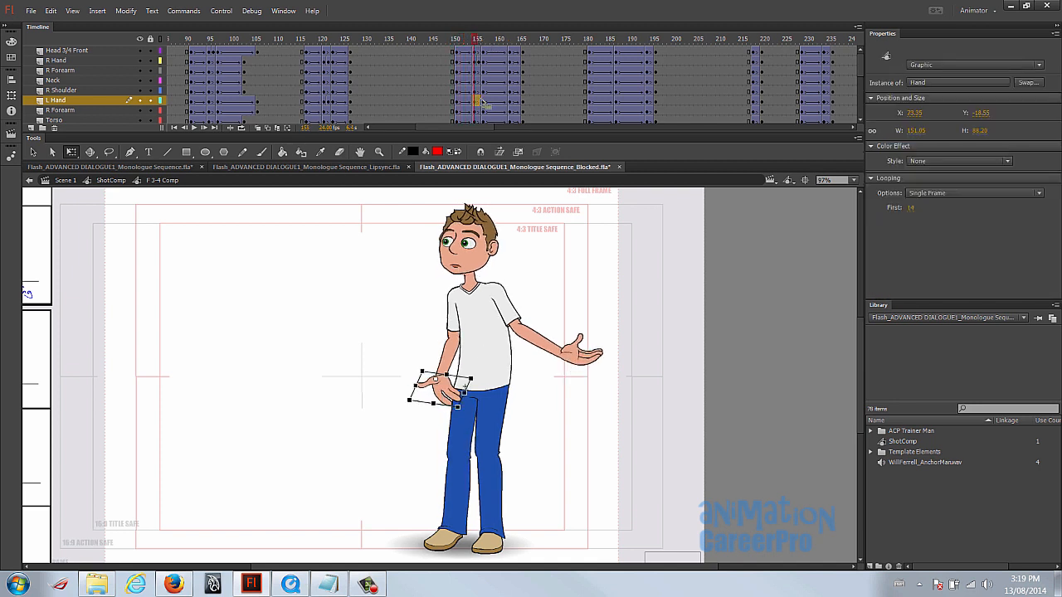
key("q")
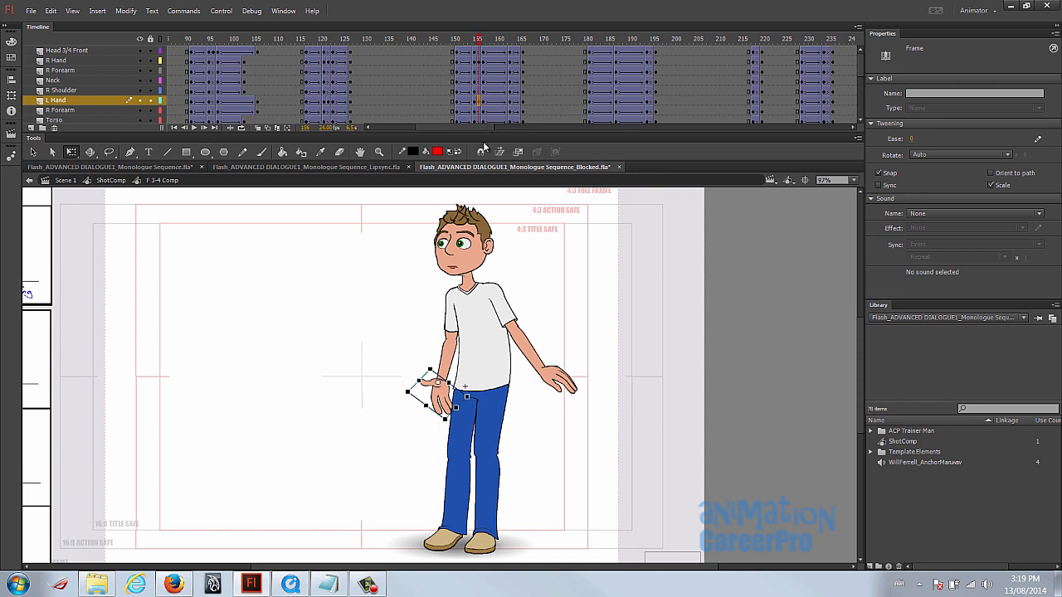
left_click(486, 101)
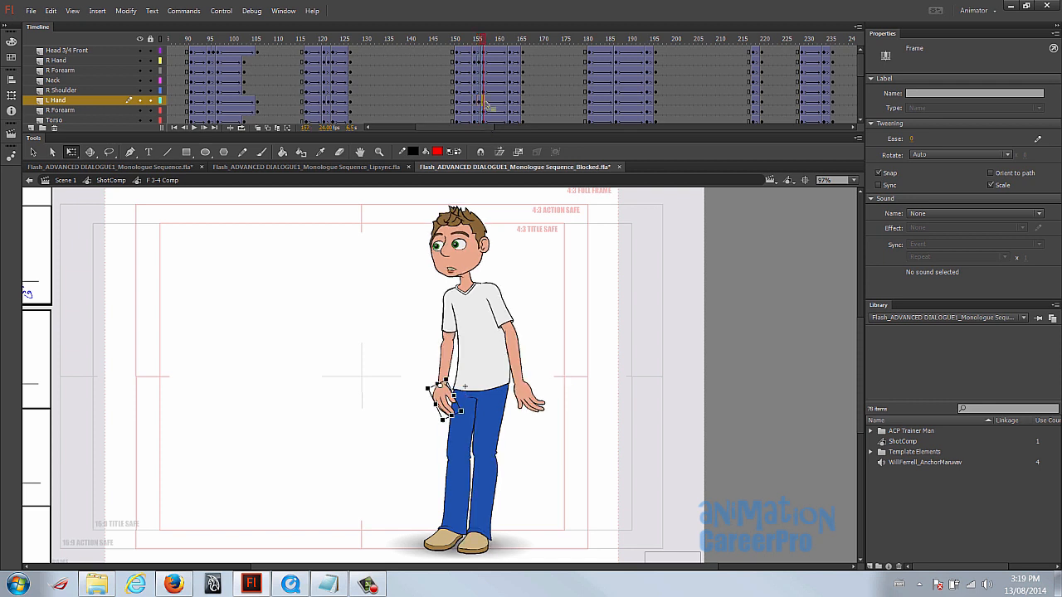
right_click(480, 101)
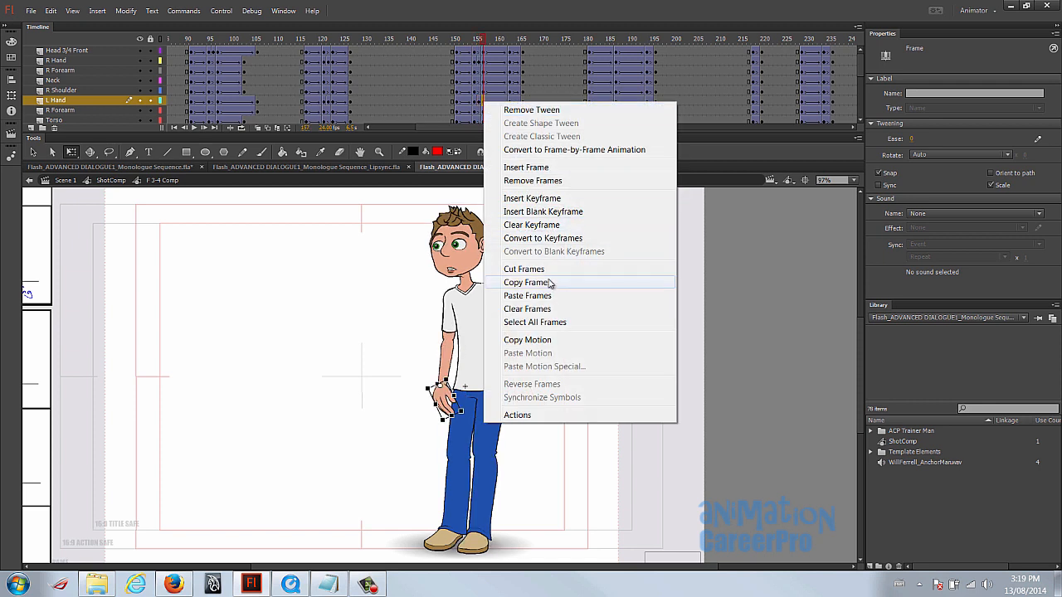
left_click(522, 283)
right_click(480, 103)
left_click(523, 296)
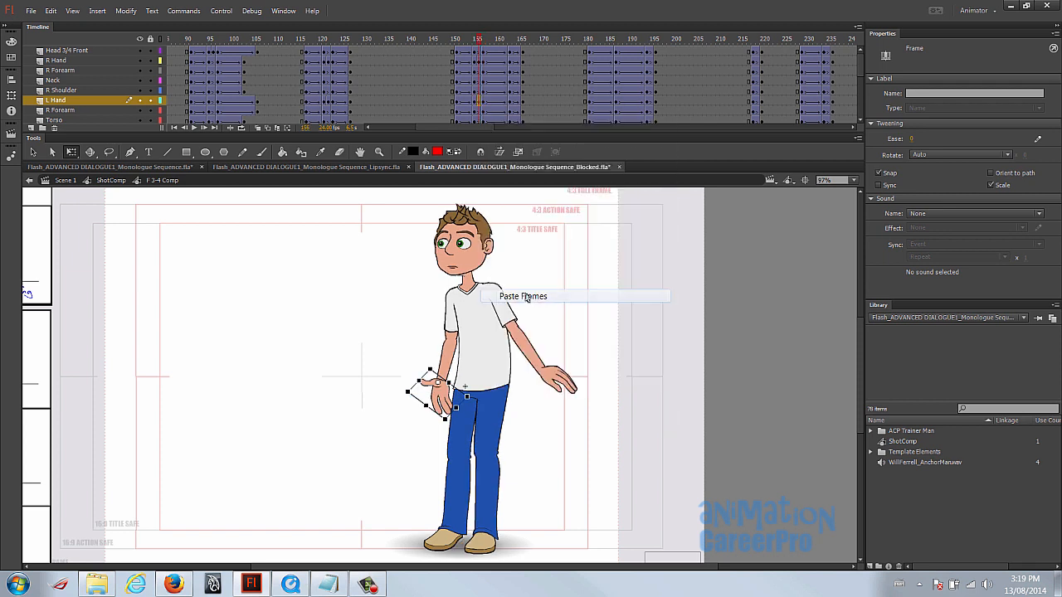
- On frame 156, rotate the L Hand counterclockwise about the wrist so its fingers drag toward the body
key("z")
left_click_drag(375, 211, 607, 446)
key("v")
left_click(480, 43)
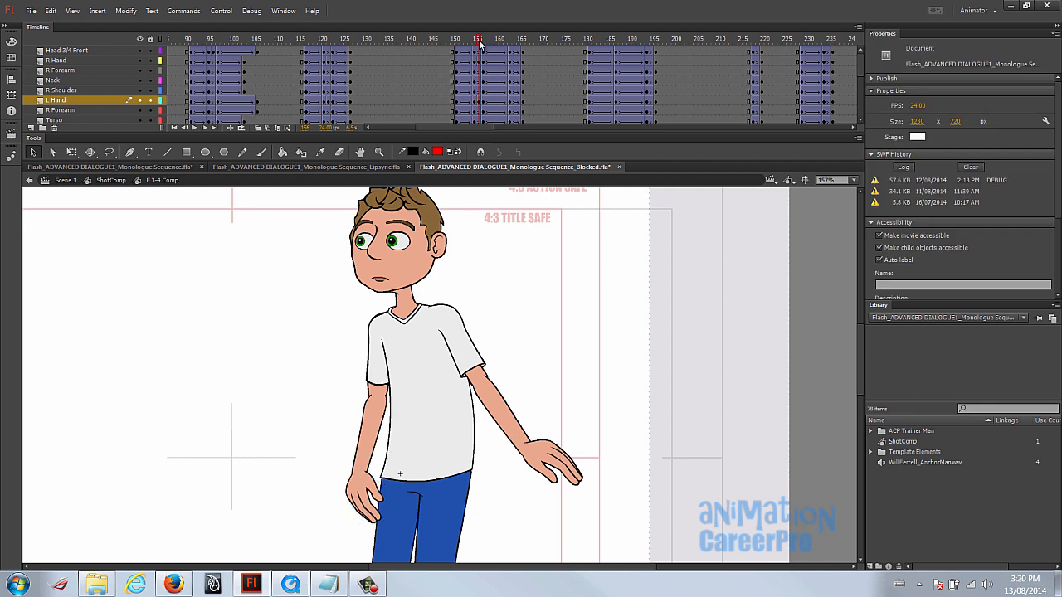
left_click(365, 509)
key("q")
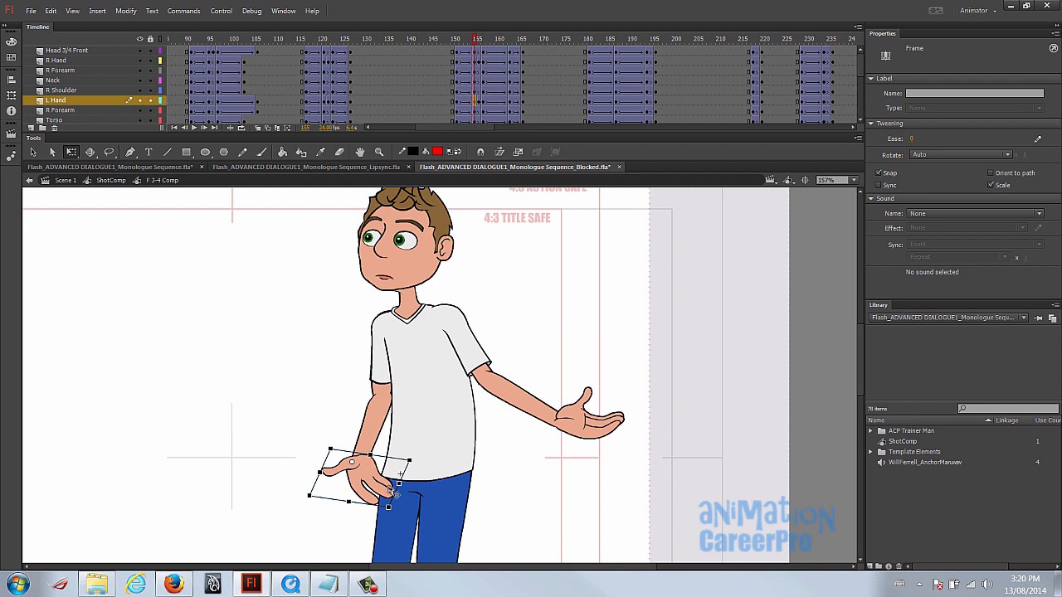
left_click(480, 110)
left_click(365, 498)
left_click_drag(402, 521, 423, 500)
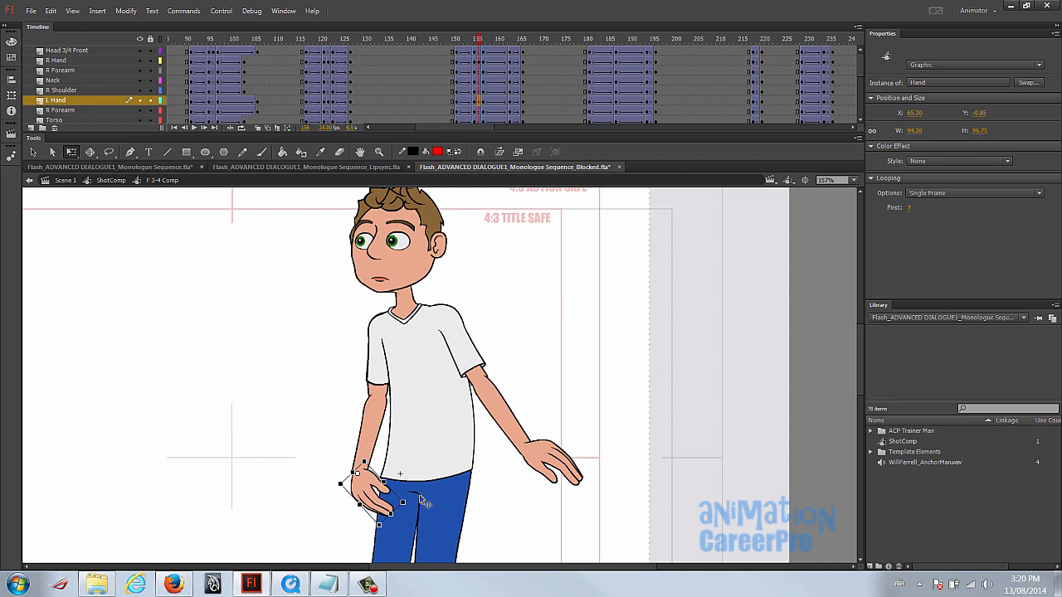
- Compare the L Hand across frames 155 to 157 and rotate it slightly counterclockwise on frame 155
left_click(477, 42)
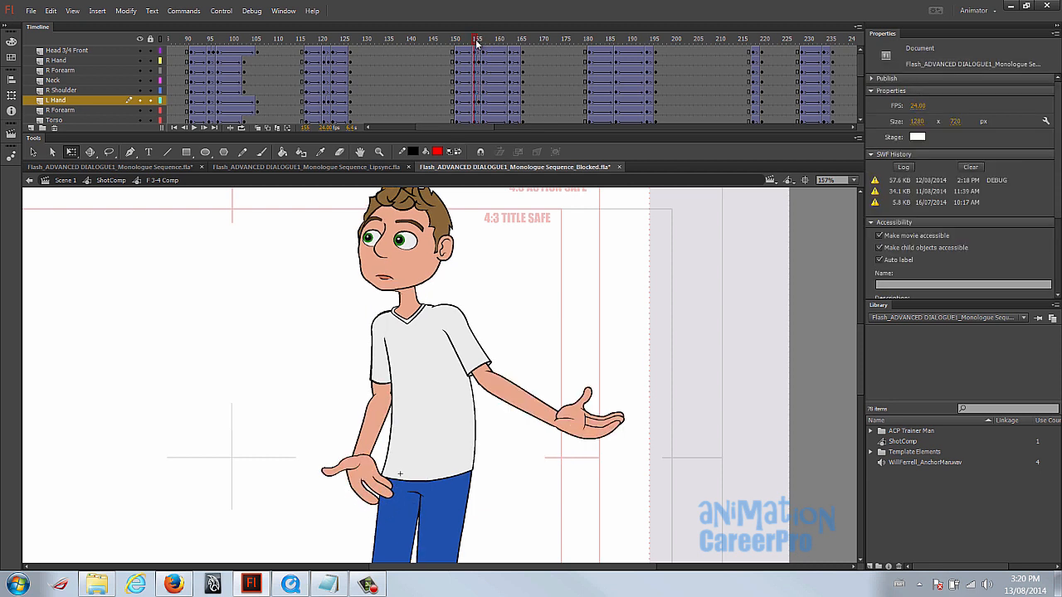
left_click(479, 42)
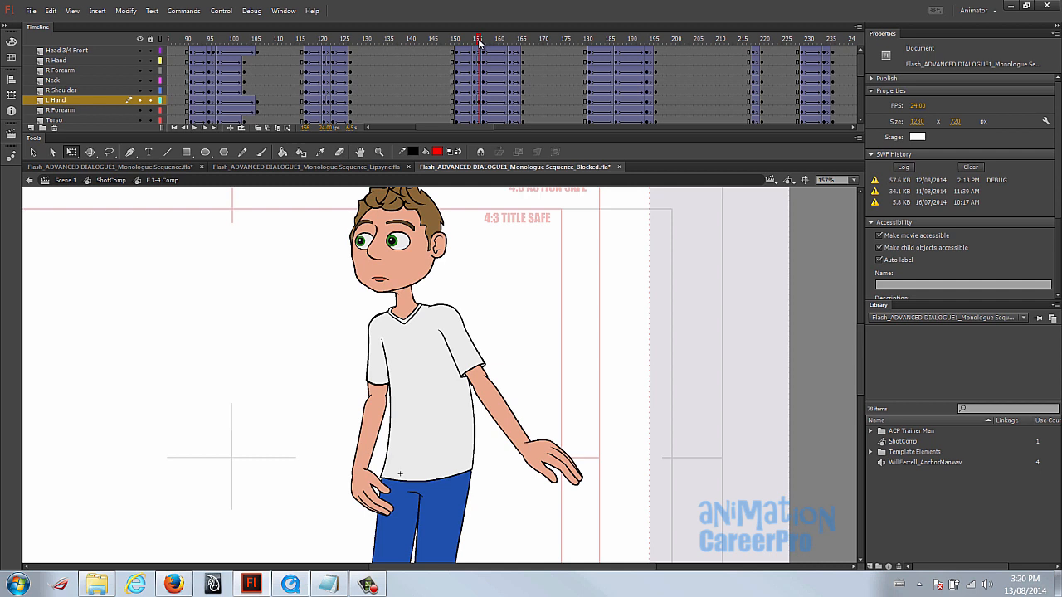
left_click(483, 41)
left_click_drag(482, 41, 476, 50)
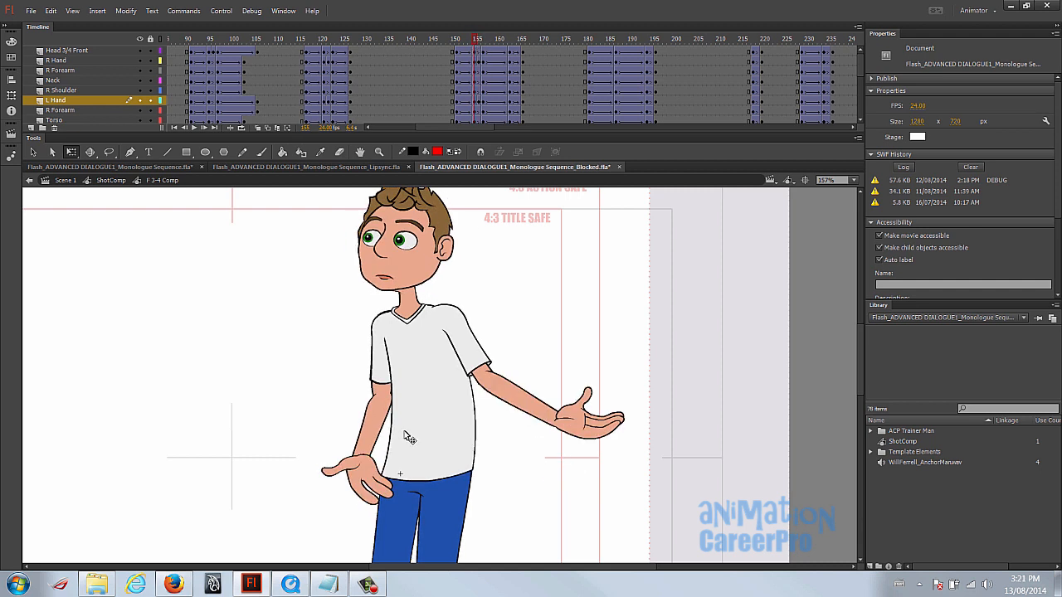
left_click(375, 477)
left_click_drag(422, 467, 425, 460)
left_click(477, 41)
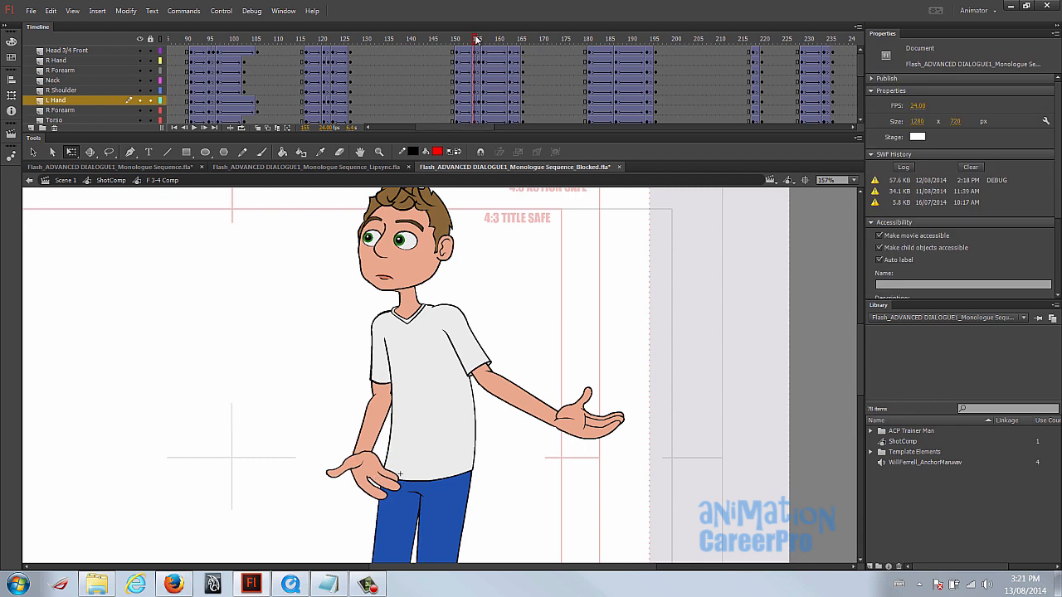
- Play back the gesture animation repeatedly from about frame 149 to review the arm and hand motion
left_click_drag(477, 41, 481, 40)
left_click_drag(540, 130, 498, 131)
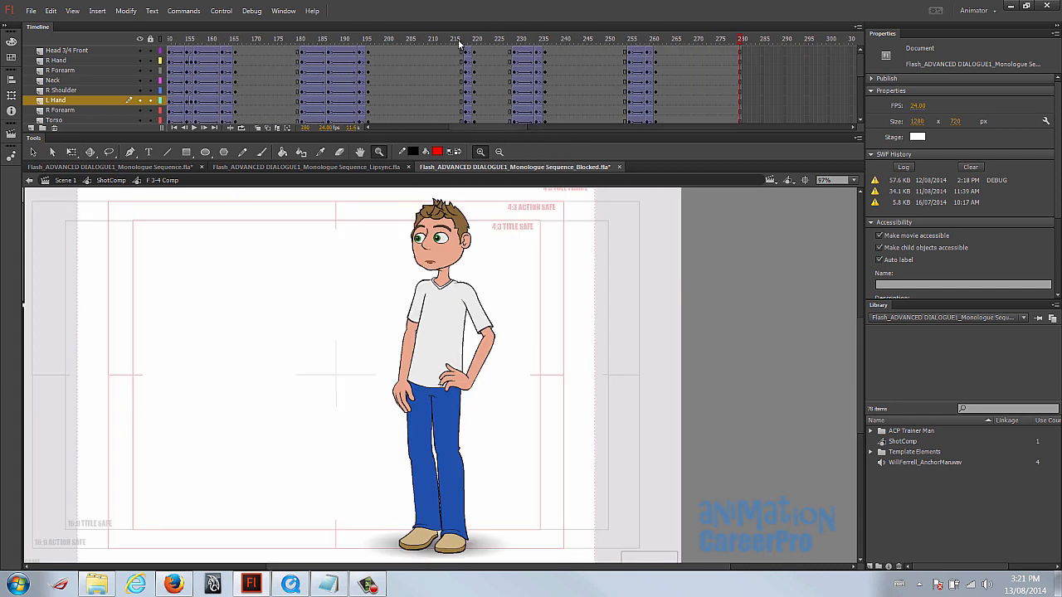
left_click(439, 38)
key("Return")
left_click(278, 39)
key("Return")
left_click(279, 39)
key("Return")
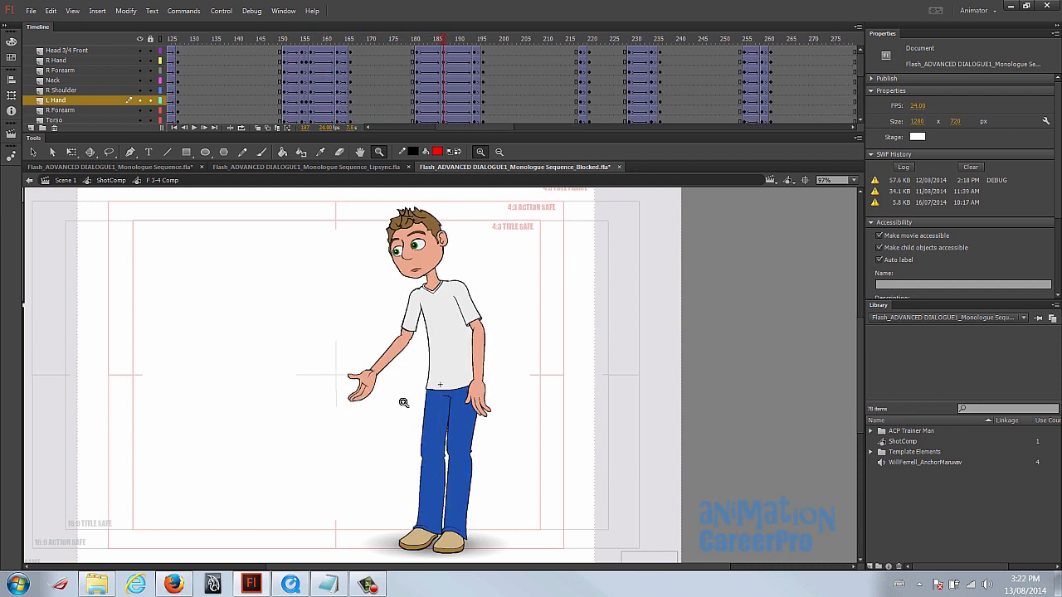
- On frame 183 of the L Hand layer, rotate the hand counterclockwise about the wrist so its fingers drag toward the body
key("v")
left_click(375, 394)
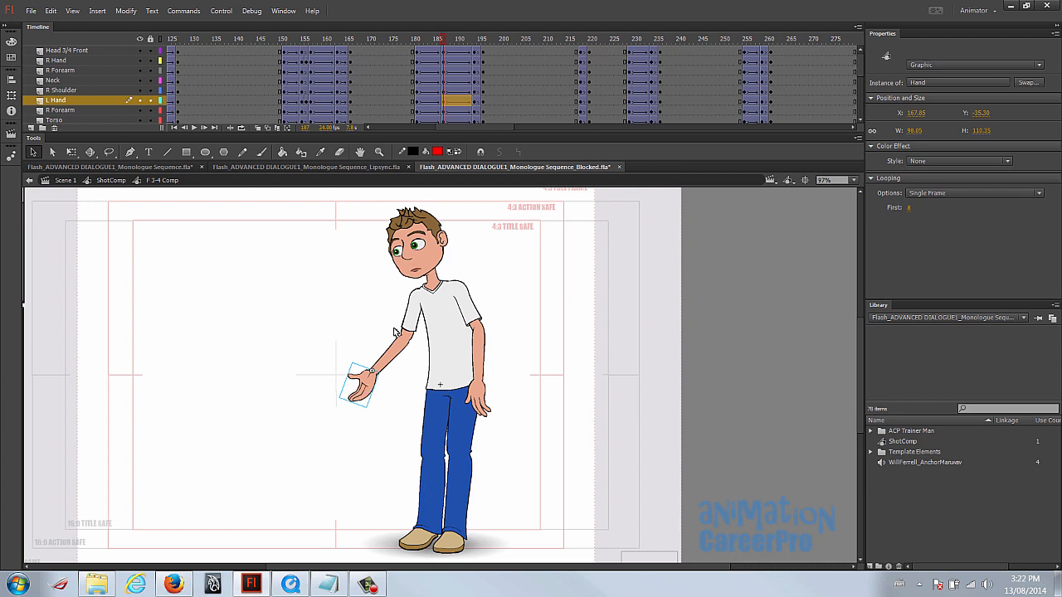
mouse_move(426, 40)
left_mouse_down()
mouse_move(439, 42)
mouse_move(416, 41)
mouse_move(425, 41)
left_mouse_up()
left_click(413, 398)
left_click(429, 104)
key("q")
left_click(410, 385)
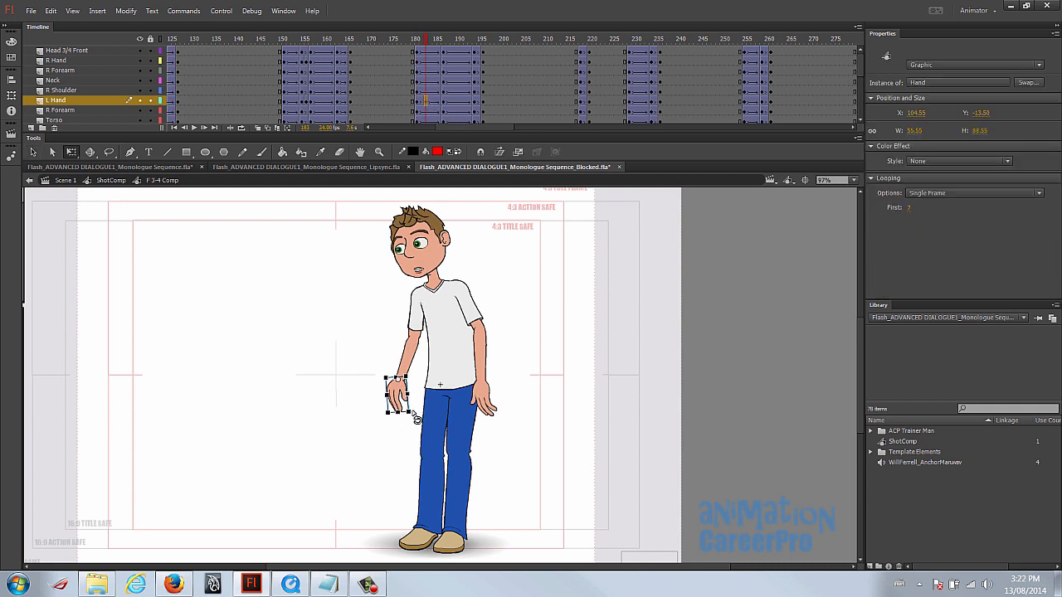
left_click_drag(419, 420, 431, 421)
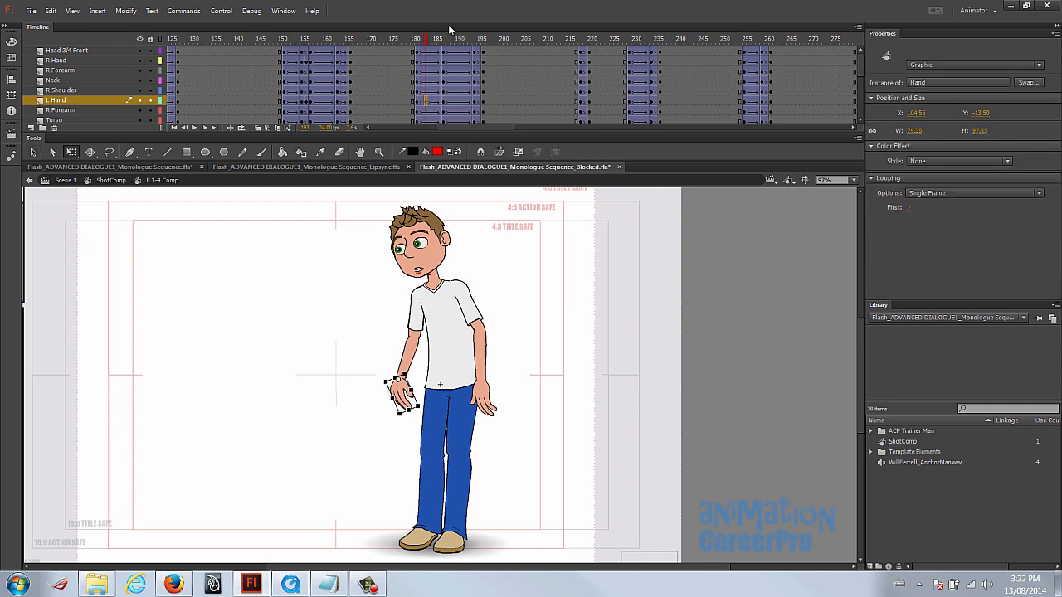
- Add an L Hand keyframe at frame 184 and replace it with a copy of the open hand from frame 187
left_click(435, 39)
left_click(432, 105)
key("F6")
left_click(444, 104)
right_click(444, 103)
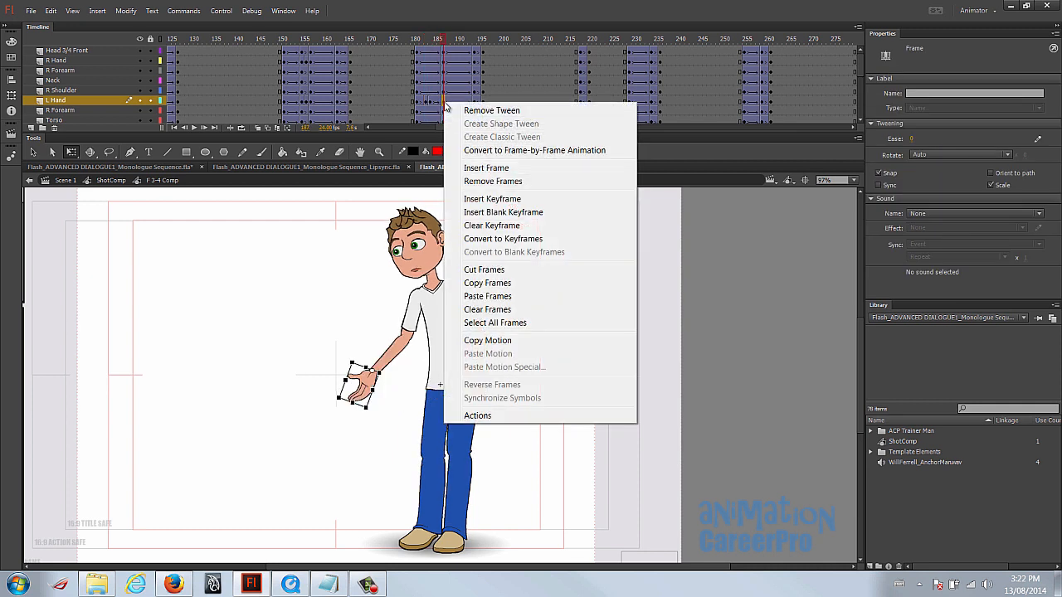
left_click(496, 283)
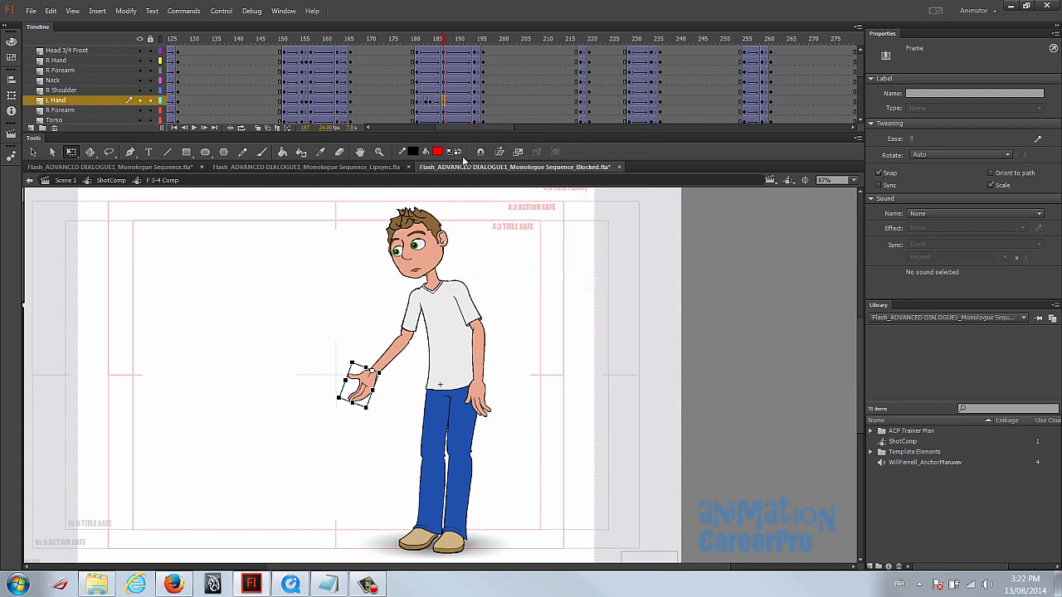
right_click(430, 103)
left_click(496, 298)
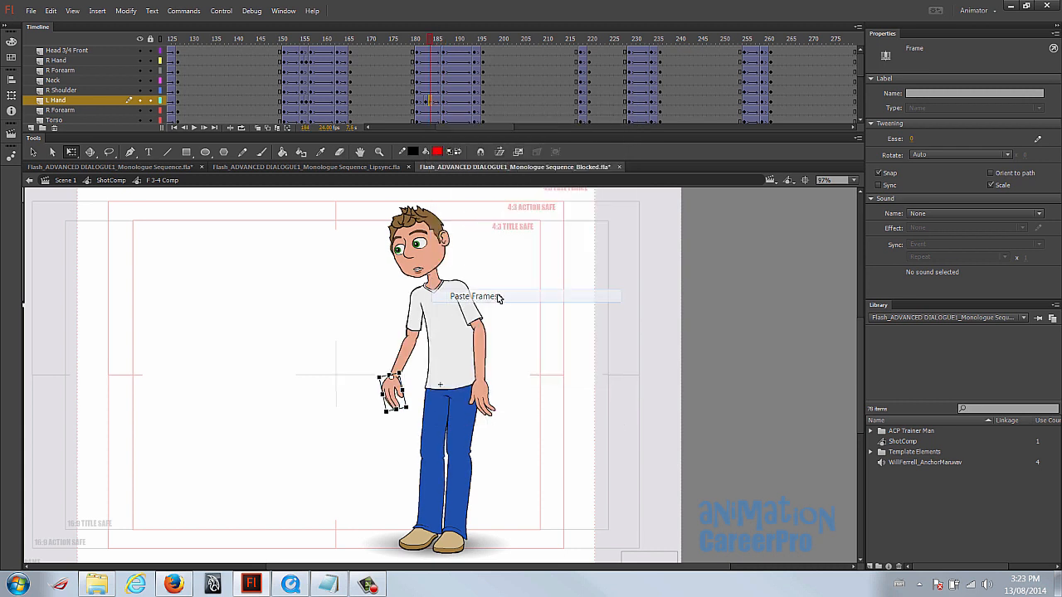
- On frame 184, rotate the pasted open hand counterclockwise so it trails the forearm, and scrub back to frame 183
left_click_drag(373, 412, 400, 400)
left_click_drag(374, 389, 393, 405)
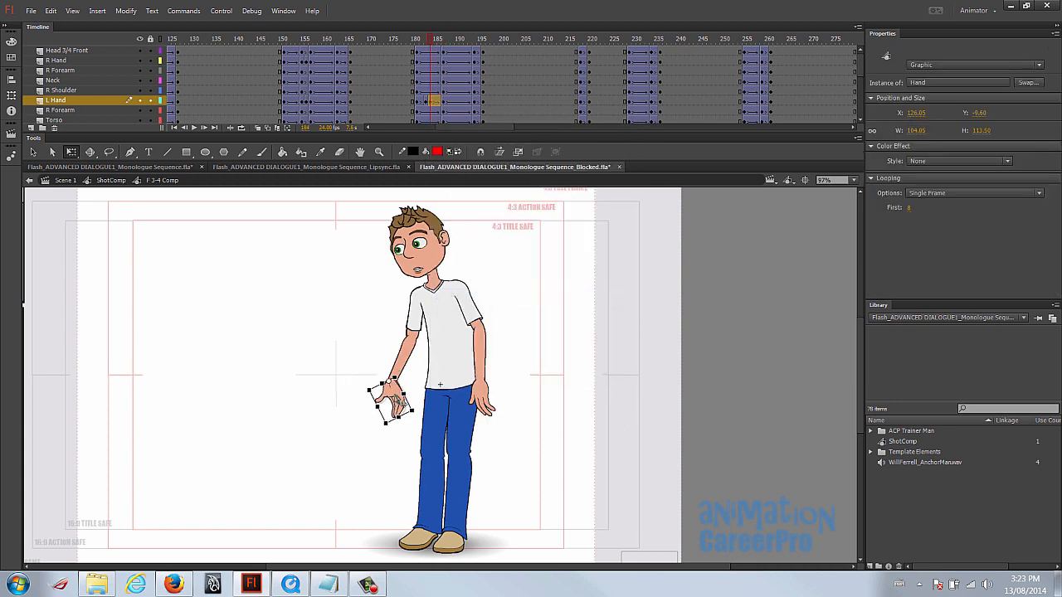
left_click(418, 41)
left_click_drag(418, 41, 425, 41)
- Turn on onion skinning and rotate the L Hand clockwise on frame 183 to follow the arc of the neighbouring poses
key("z")
left_click(425, 387)
key("v")
left_click(412, 399)
key("q")
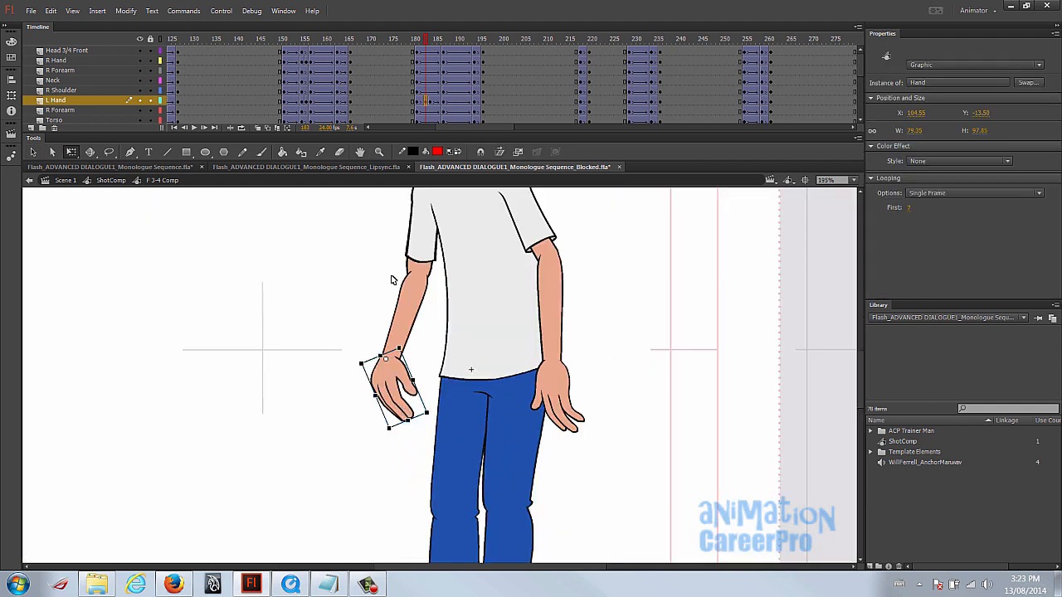
left_click(258, 128)
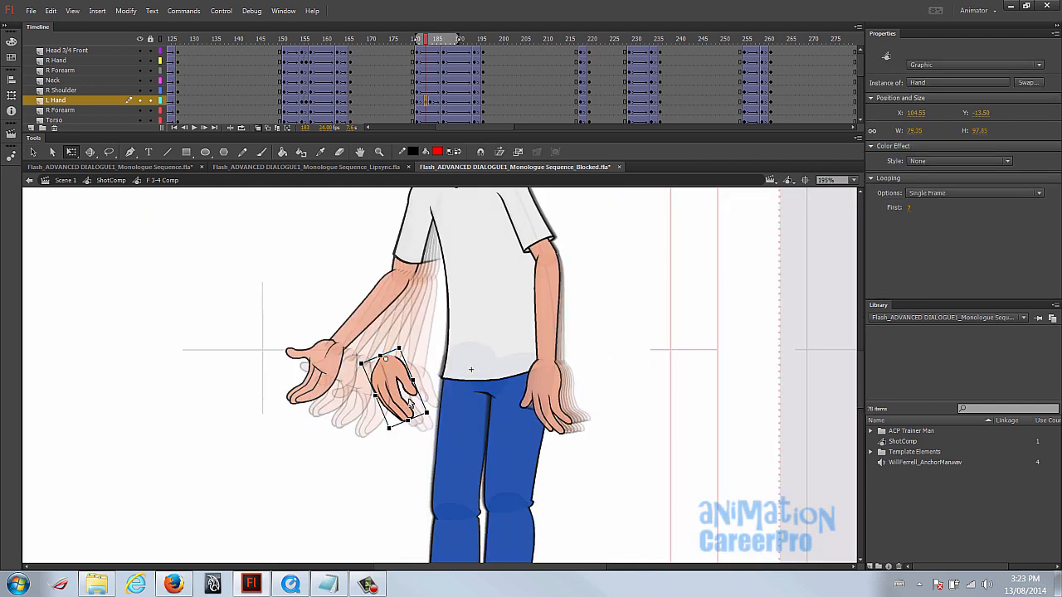
left_click_drag(426, 423, 390, 440)
left_click(351, 446)
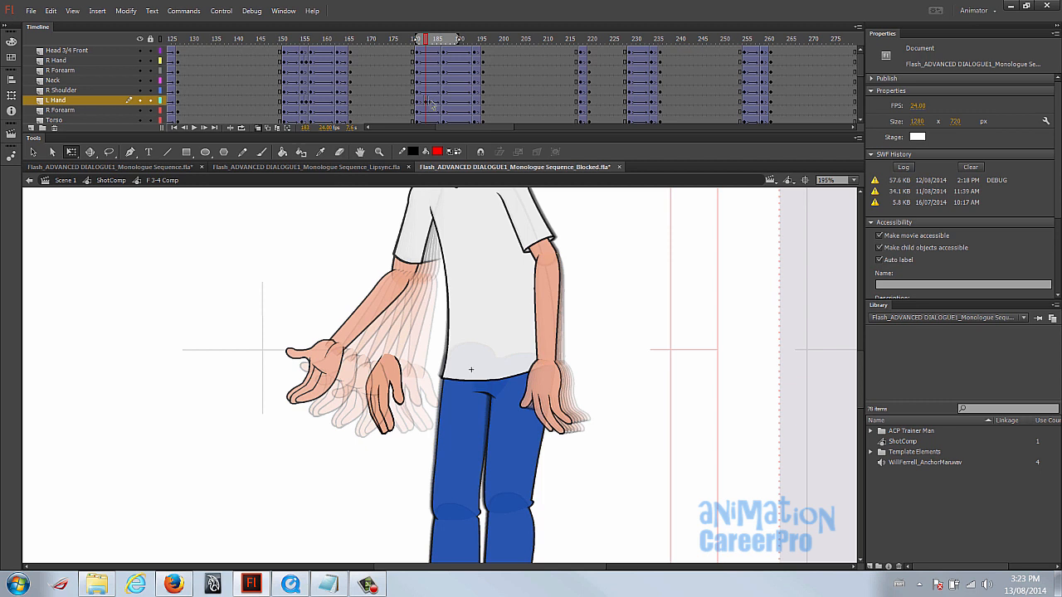
- Rotate the L Hand slightly clockwise on frame 184, turn off onion skinning and scrub through the arm raise
left_click(429, 101)
left_click_drag(383, 434, 377, 439)
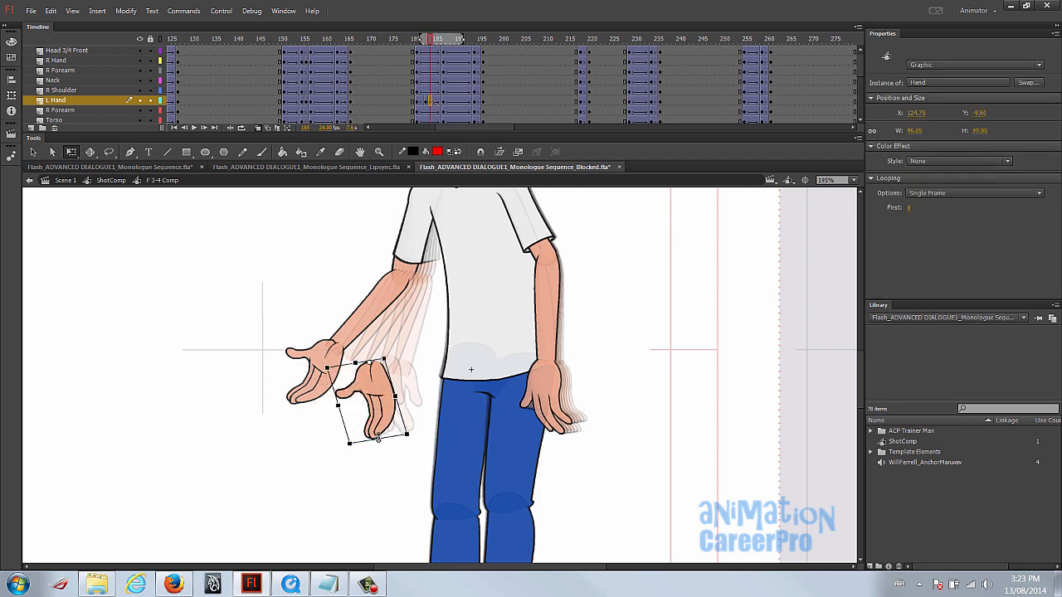
left_click(375, 248)
left_click(259, 129)
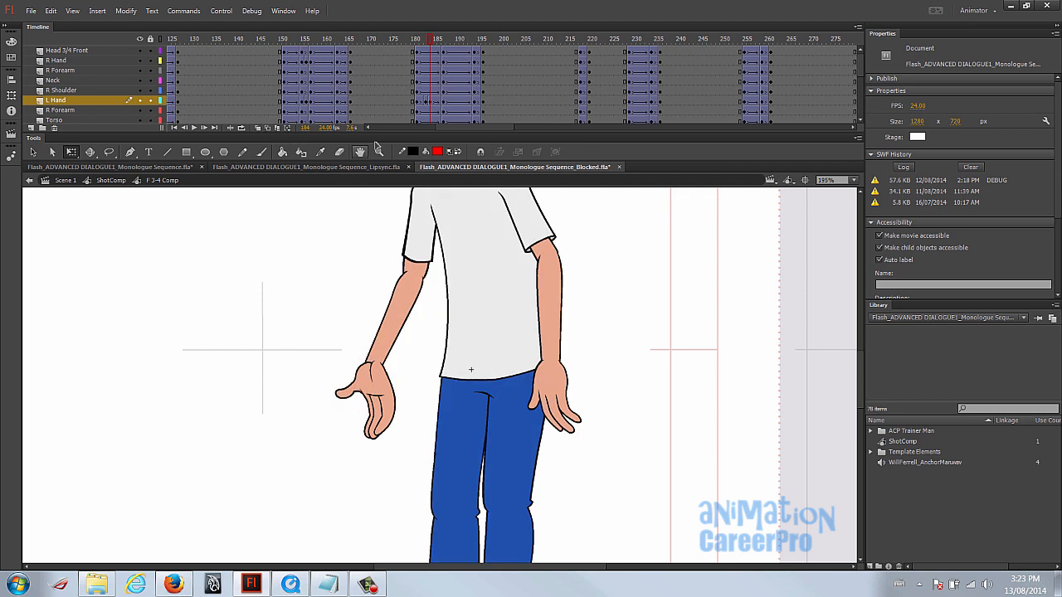
mouse_move(420, 38)
left_mouse_down()
mouse_move(439, 46)
mouse_move(430, 52)
left_mouse_up()
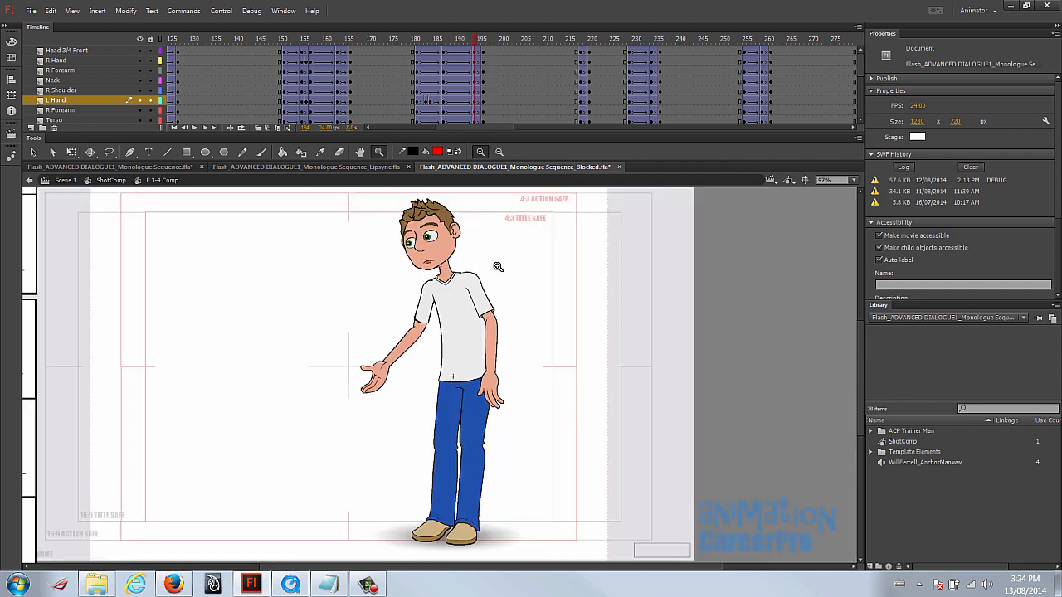
- On frame 194, lean the whole character slightly toward the outstretched hand and tilt the head counterclockwise as anticipation
key("v")
left_click_drag(333, 204, 639, 549)
key("q")
left_click_drag(461, 188, 447, 190)
left_click(450, 231)
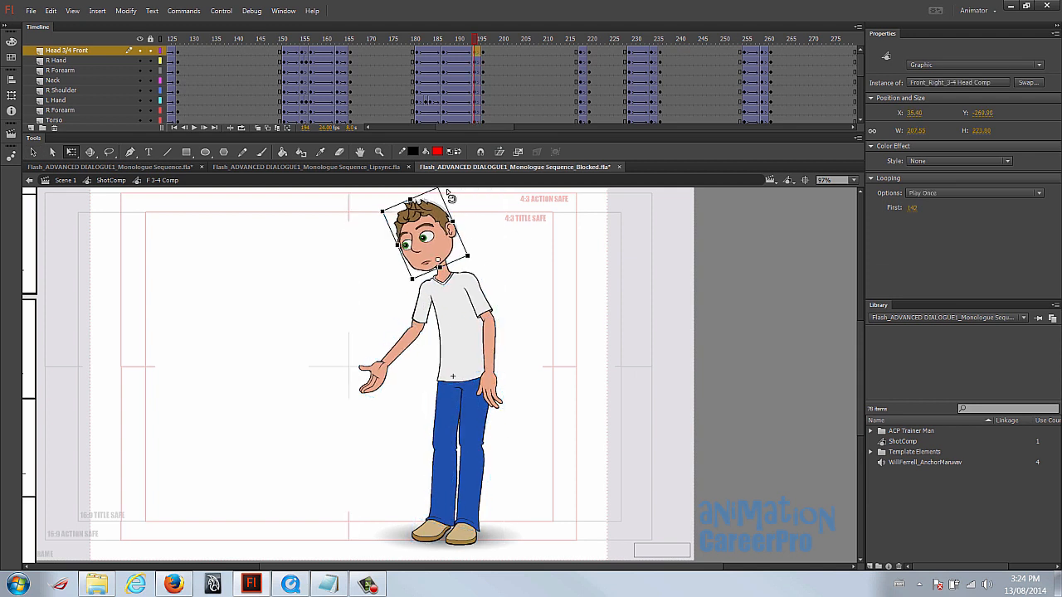
- Add keyframes at frame 199 across all character layers to hold the settled hand-on-chin pose
left_click_drag(445, 40, 485, 45)
left_click(496, 53)
scroll(500, 79, "down", 3)
left_click(500, 90)
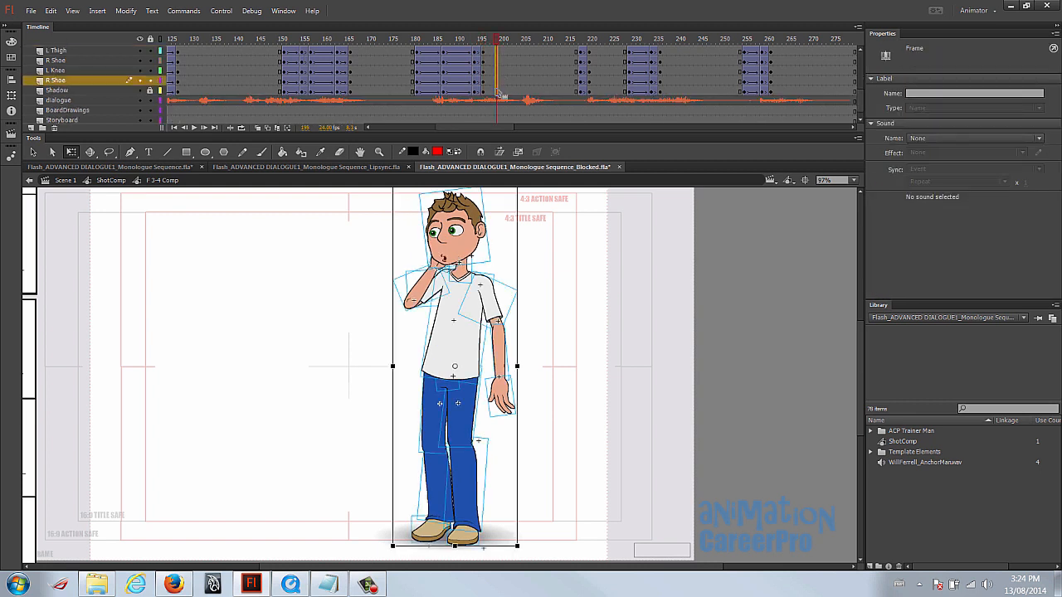
- On frame 196, skew the whole character slightly backward as an overshoot of the hand-on-chin pose and select the head
left_click(482, 43)
left_click(488, 248)
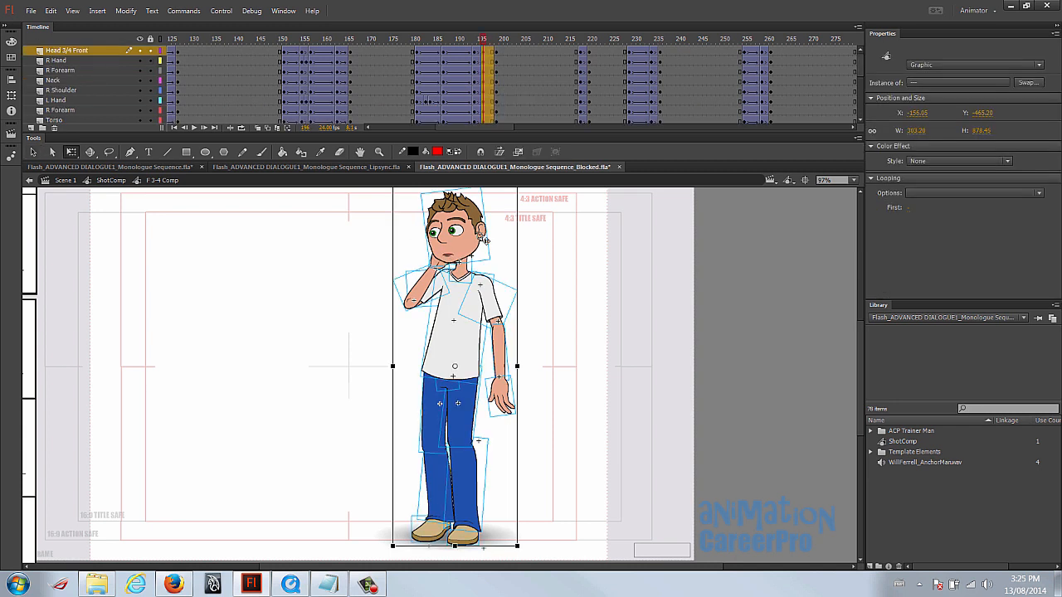
key("space")
left_click_drag(547, 316, 560, 348)
key("space")
left_click_drag(534, 405, 547, 361)
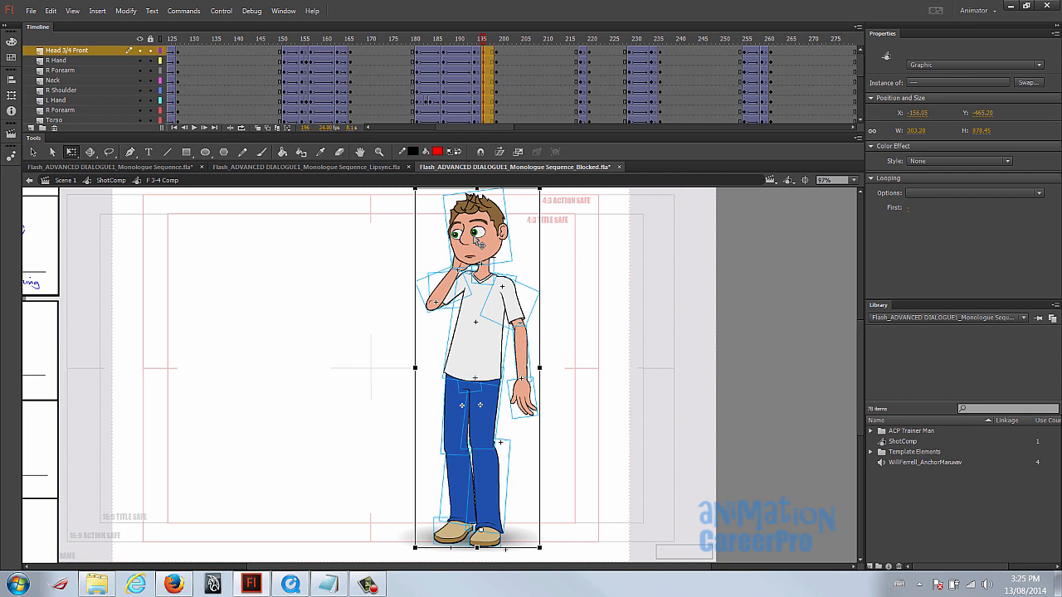
left_click_drag(495, 189, 498, 189)
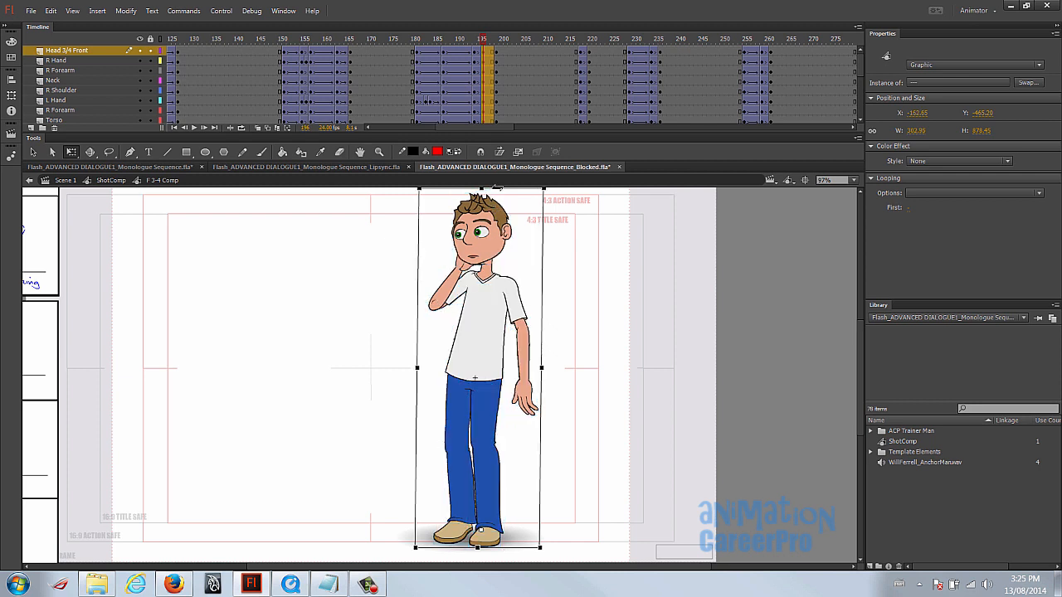
left_click(483, 235)
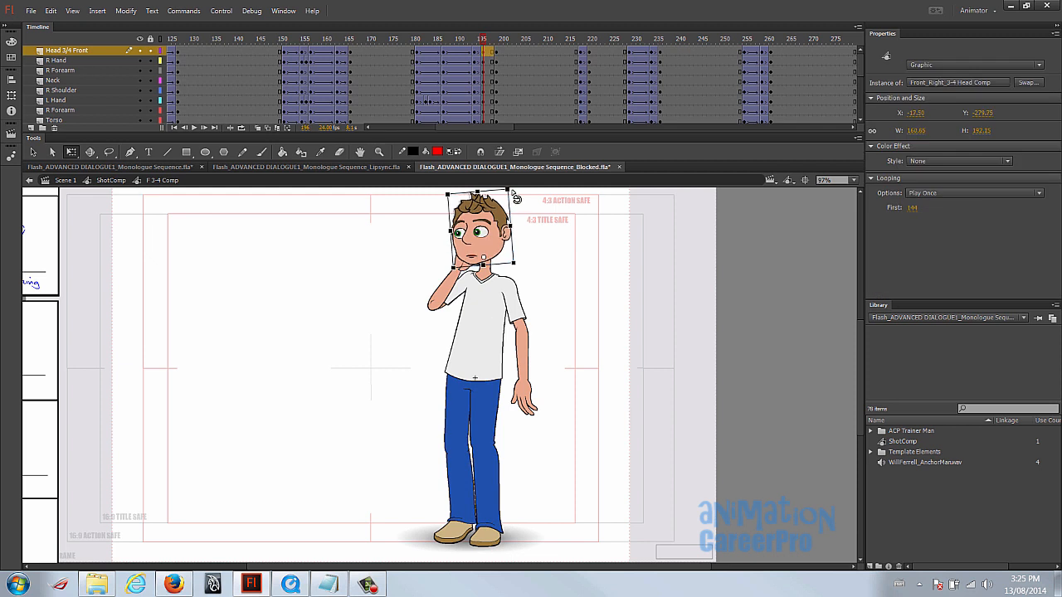
- On frame 196, raise the bent forearm and chin hand slightly and adjust the upper arm to match
key("z")
left_click(464, 296)
key("v")
left_click(409, 374)
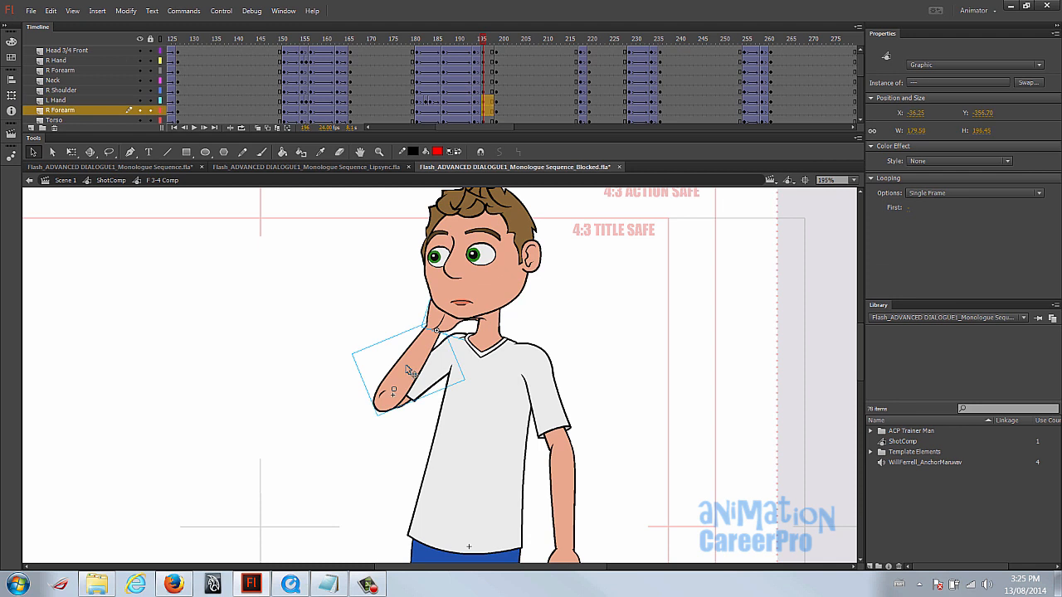
left_click_drag(406, 369, 410, 366)
left_click(436, 370)
key("q")
left_click(400, 427)
- Compare frames 196 to 200, and swing the hanging R Hand slightly outward on frame 196
left_click_drag(484, 39, 497, 39)
key("z")
left_click(434, 377, "alt")
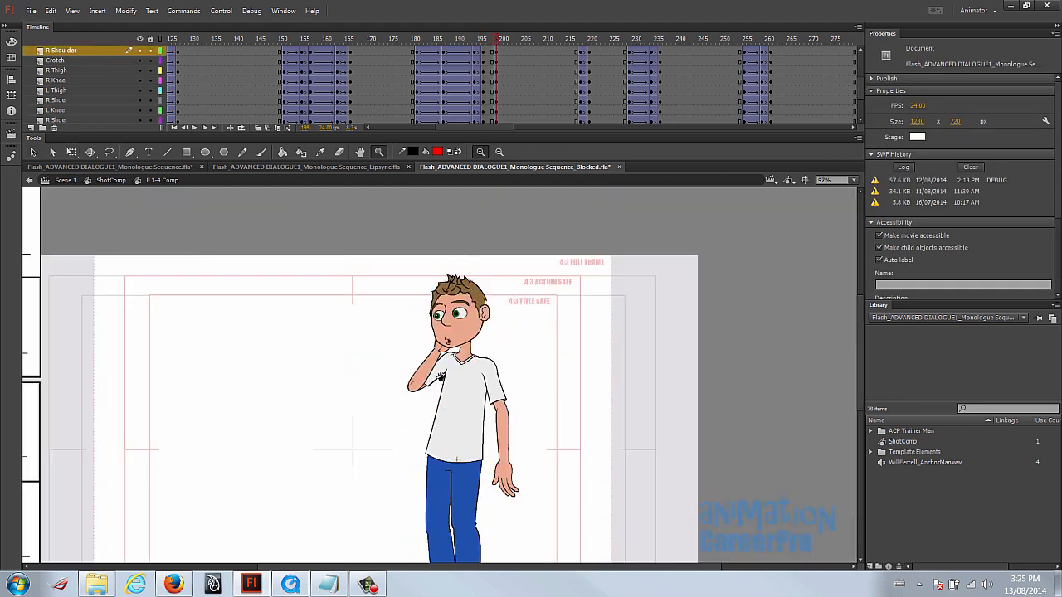
left_click_drag(434, 377, 439, 344)
left_click_drag(485, 41, 501, 41)
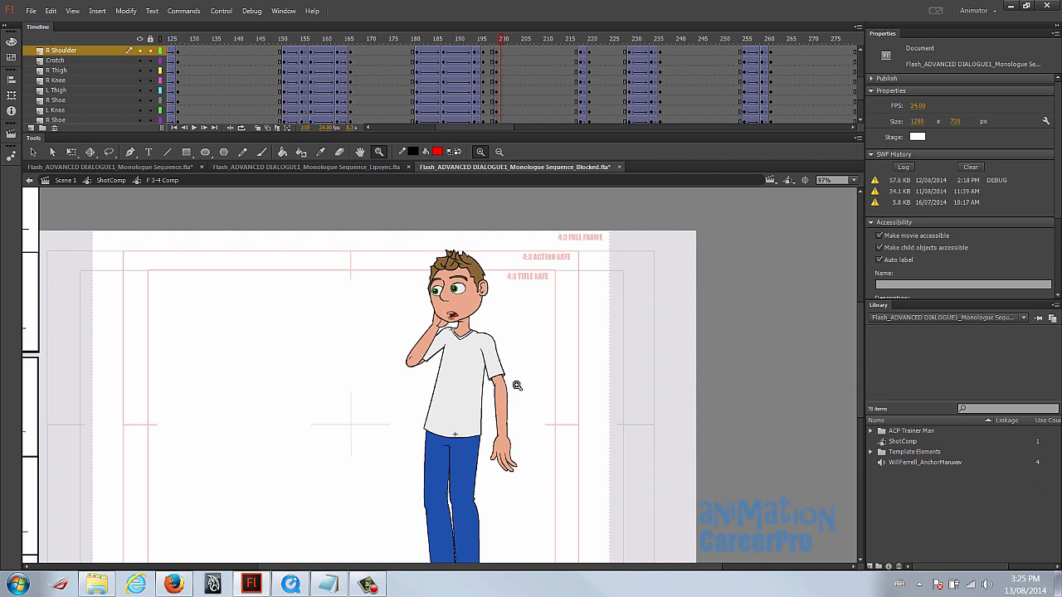
left_click(485, 41)
key("v")
left_click(513, 461)
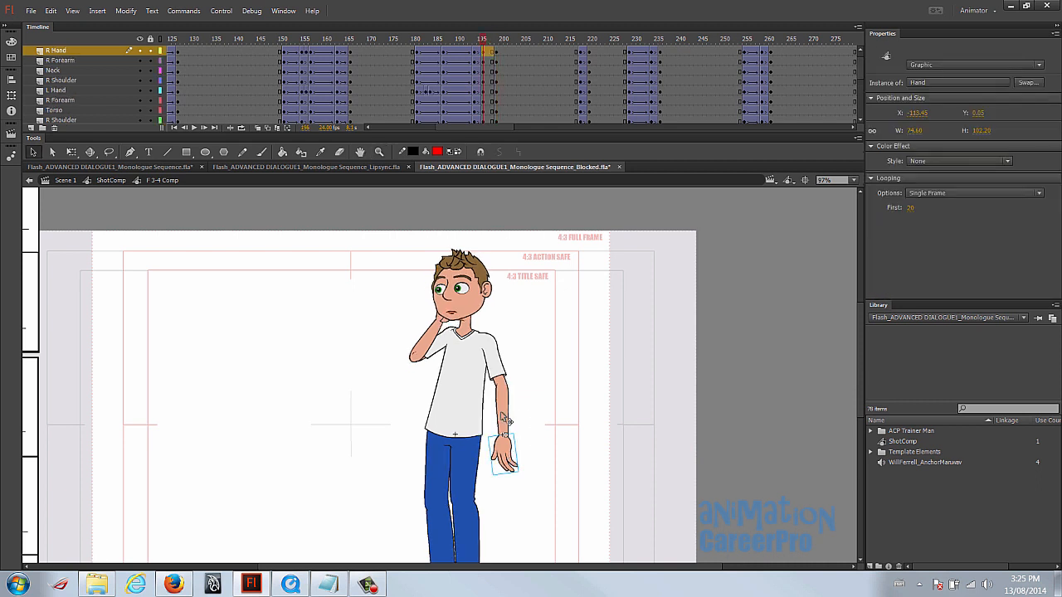
key("q")
left_click(508, 454)
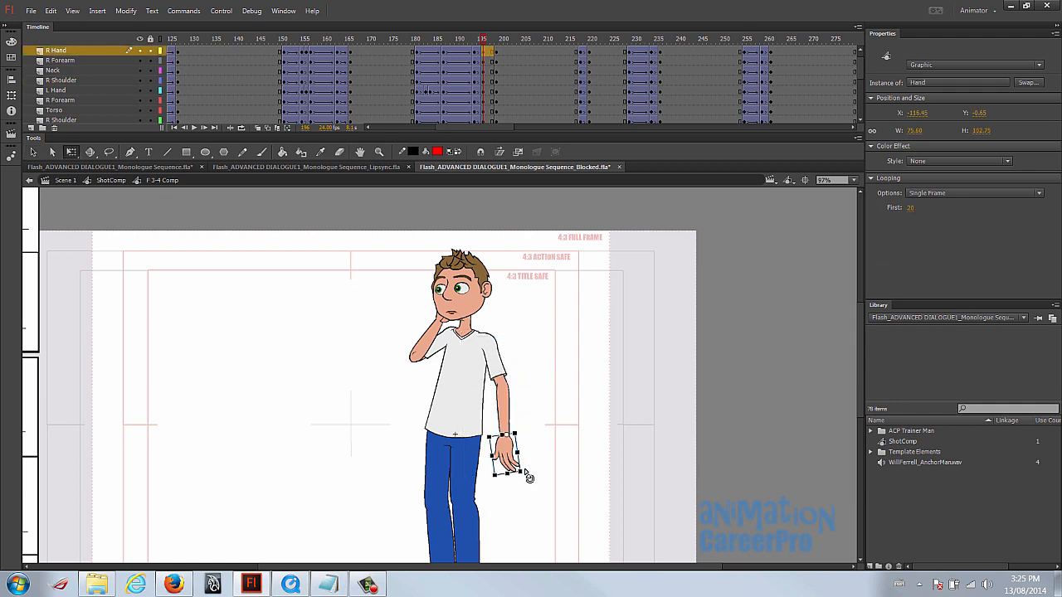
- Create classic tweens on all character layers between the keyframes at frames 196 and 199
left_click(495, 51)
scroll(498, 72, "up", 1)
left_click(495, 52)
scroll(499, 77, "down", 3)
left_click(496, 101)
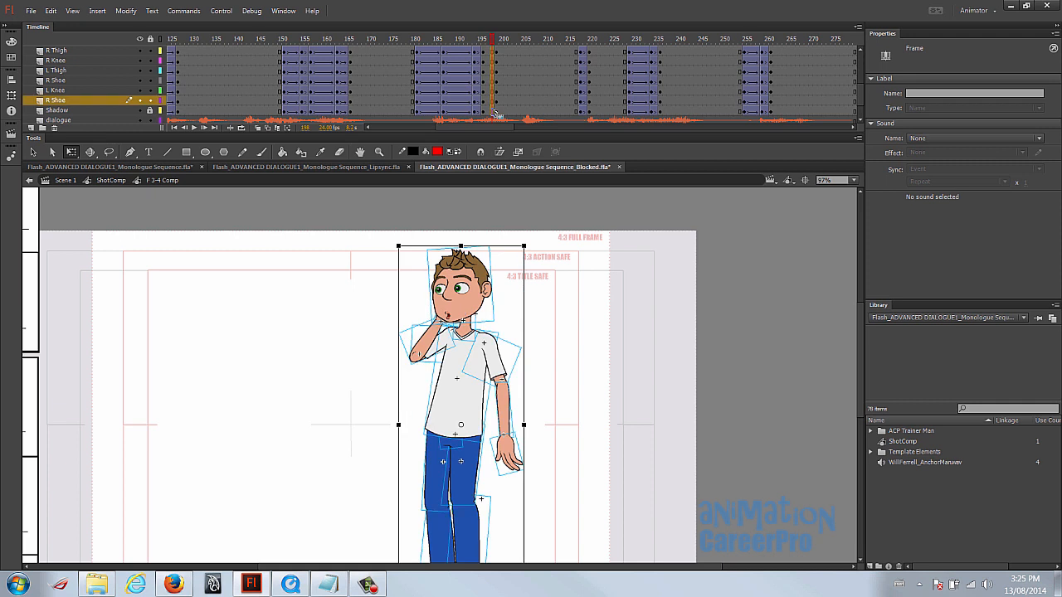
right_click(493, 107)
left_click(540, 142)
- Add keyframes at frame 195 for the L Hand and the R Forearm layer below it
mouse_move(477, 43)
left_mouse_down()
mouse_move(467, 41)
mouse_move(486, 42)
mouse_move(476, 48)
left_mouse_up()
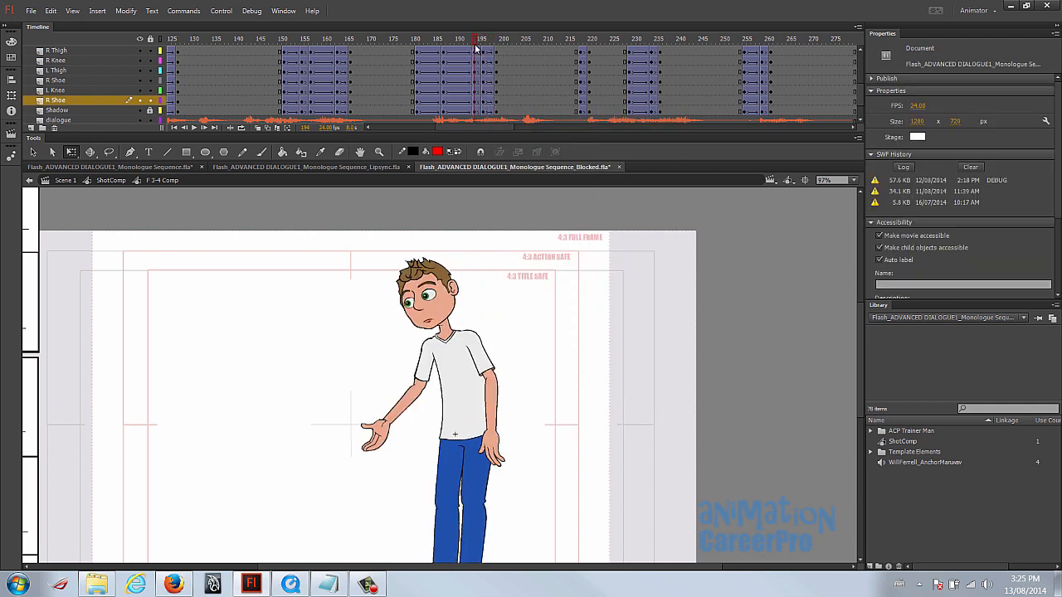
left_click(385, 434)
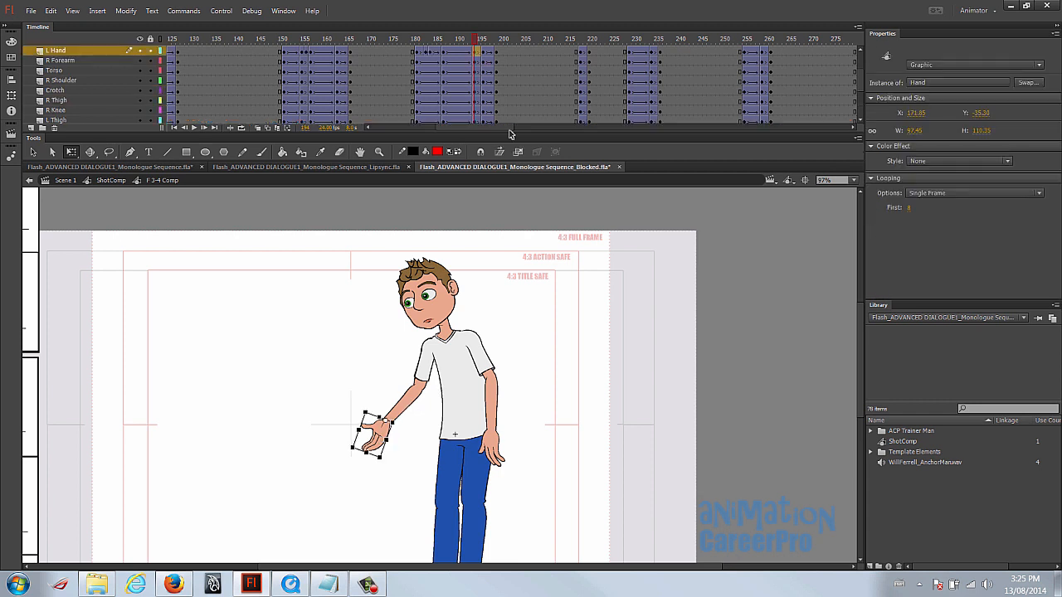
left_click_drag(476, 43, 480, 56)
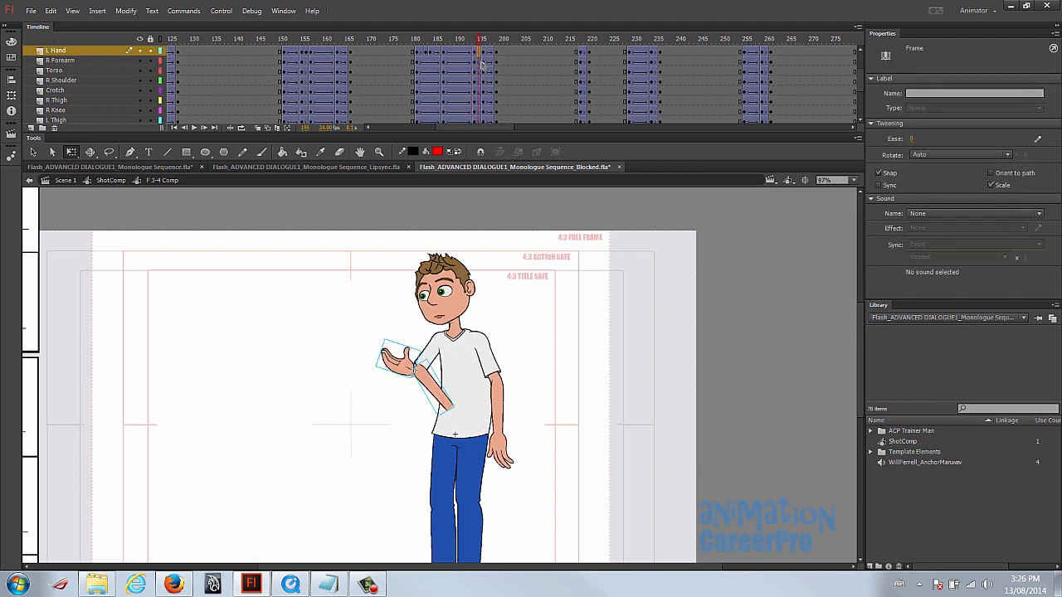
left_click(485, 61)
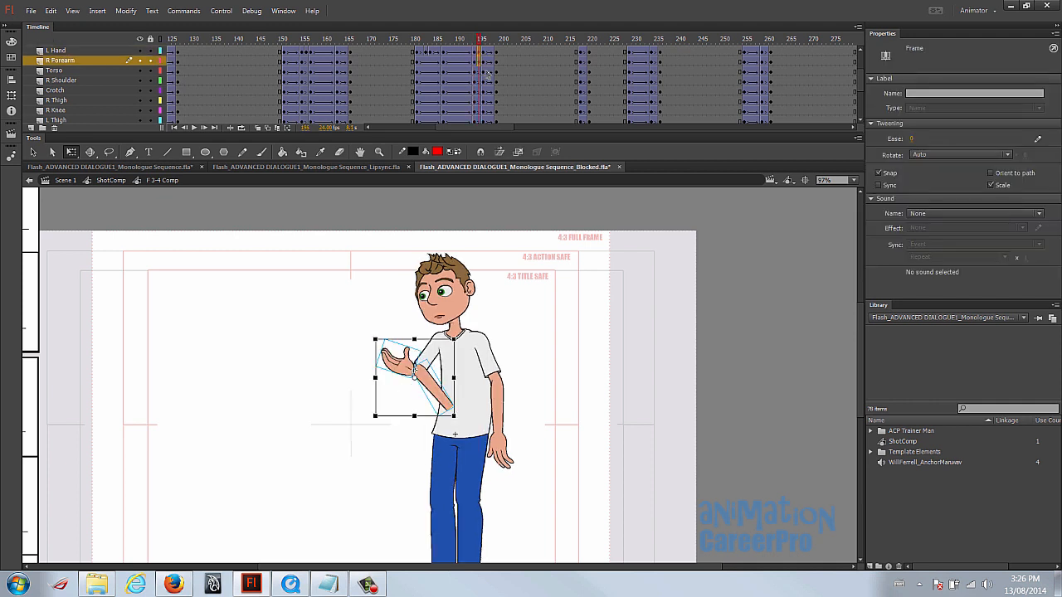
- On frame 195, move the L Hand clear of the arm and rotate the misplaced forearm outward from the body
left_click(318, 383)
left_click_drag(395, 364, 311, 353)
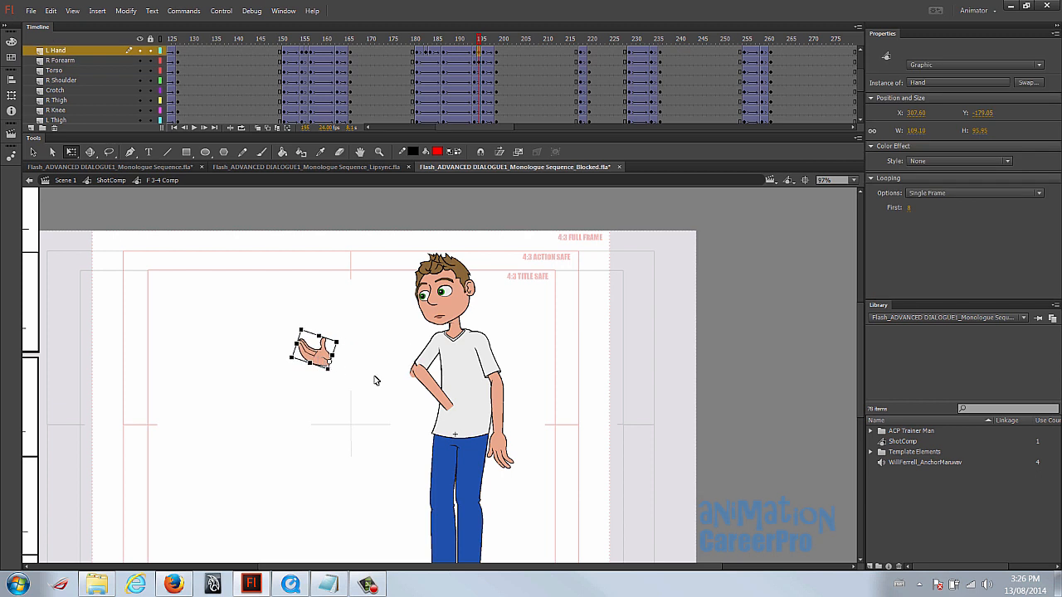
left_click(433, 384)
left_click_drag(467, 415, 365, 402)
left_click_drag(483, 39, 479, 41)
left_click_drag(397, 382, 373, 405)
left_click(375, 402)
left_click(384, 383)
- On frame 195, reposition the L Hand at the rotated forearm's wrist, comparing the arm with frame 194
key("z")
left_click(432, 365)
key("v")
key("q")
left_click(390, 445)
left_click(475, 40)
left_click_drag(475, 41, 479, 41)
left_click_drag(211, 350, 325, 412)
left_click_drag(295, 357, 267, 479)
left_click(478, 43)
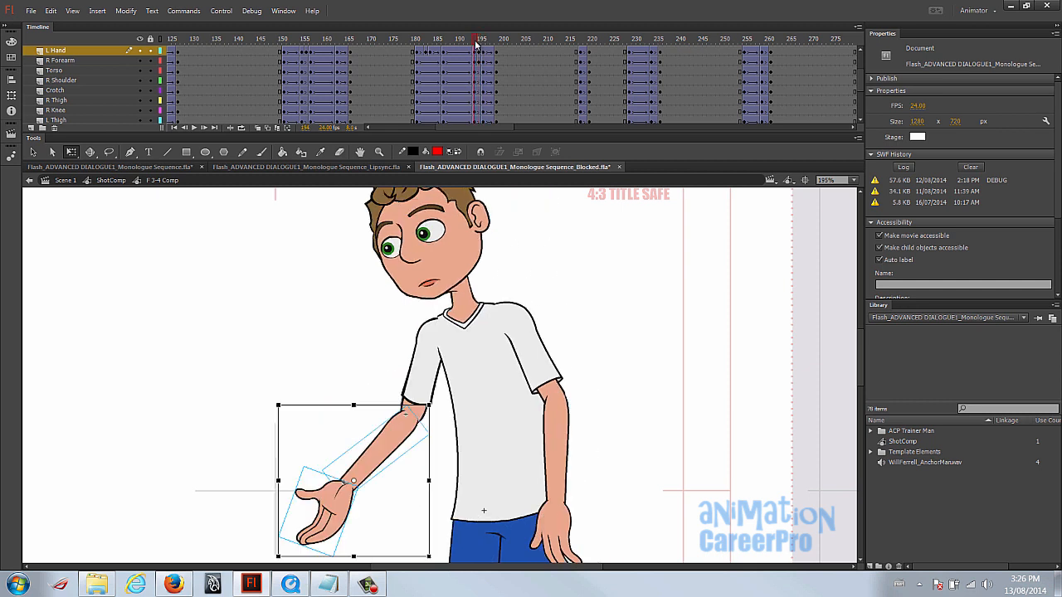
left_click(331, 440)
left_click_drag(339, 479, 344, 489)
left_click(356, 363)
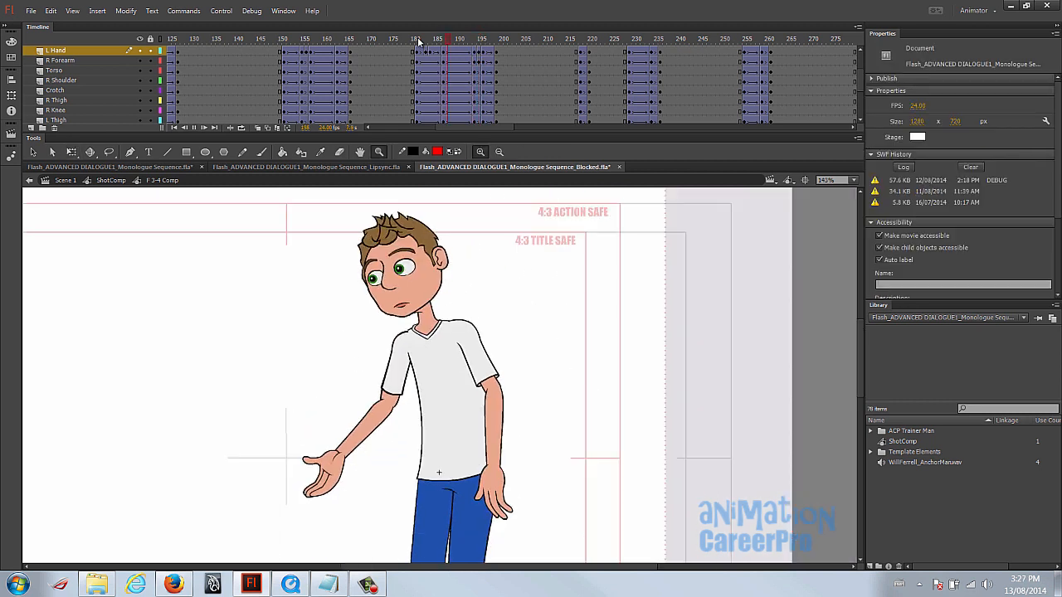
- Play back the gesture from about frame 181 and scrub through to frame 187 to check the arm raise
left_click(418, 40)
key("Return")
left_click(421, 40)
left_click_drag(421, 41, 443, 48)
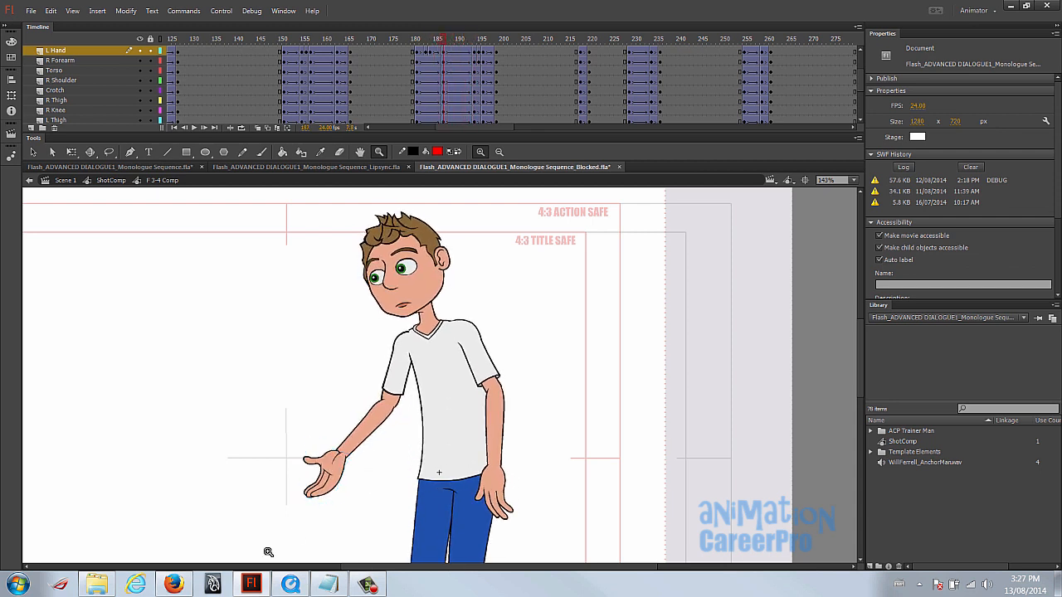
- On frame 194, rotate the L Hand of the extended arm about its wrist
left_click_drag(445, 40, 475, 48)
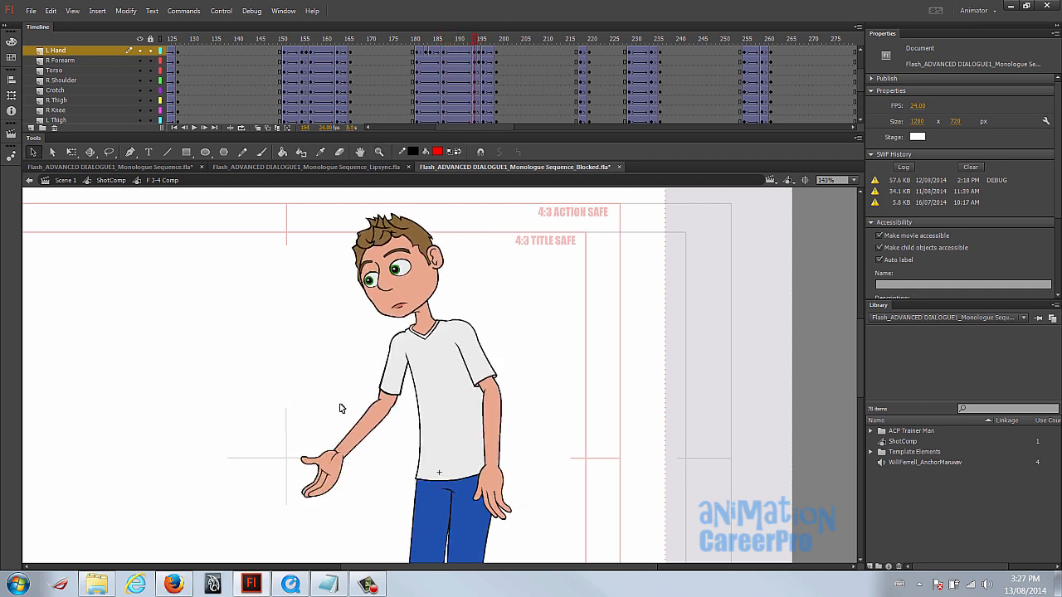
left_click(322, 471)
key("q")
left_click_drag(285, 517, 332, 511)
left_click(402, 502)
- Play back the arm gesture from about frame 179 to check the hand's motion into the chin pose
left_click_drag(478, 51, 413, 48)
key("Return")
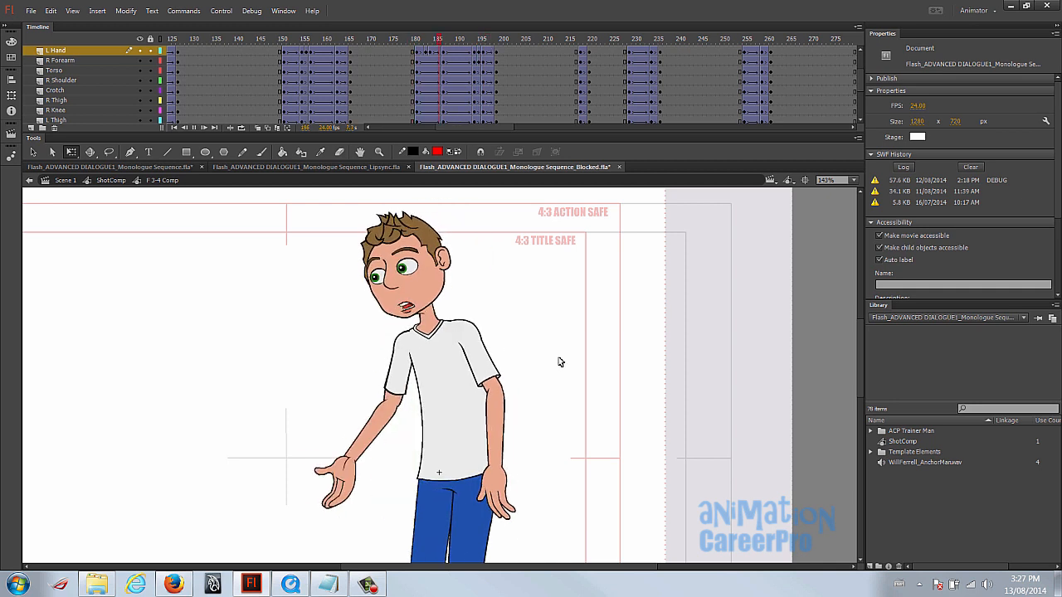
left_click(407, 40)
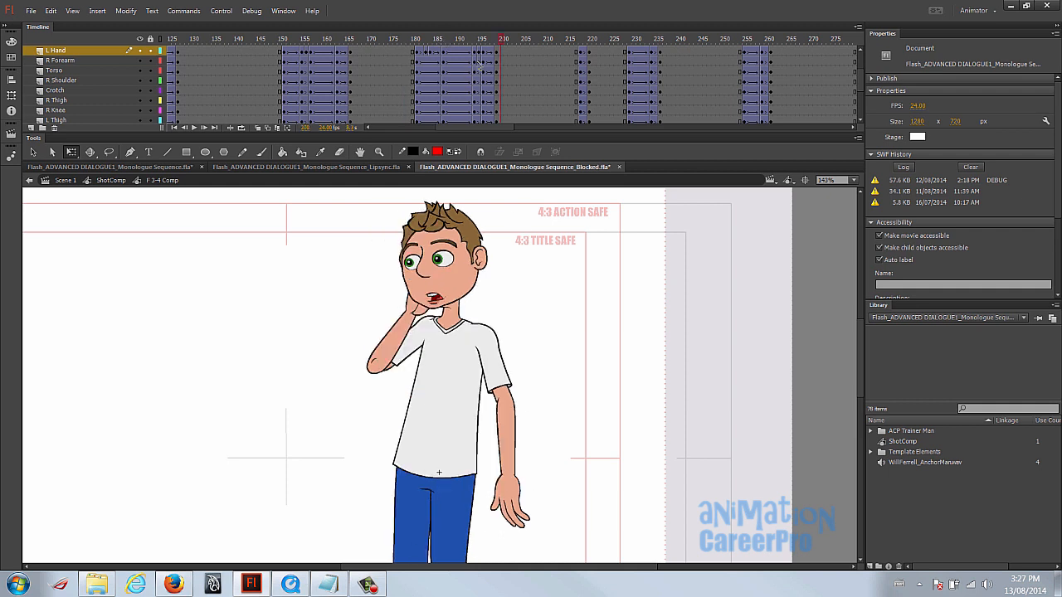
left_click(460, 40)
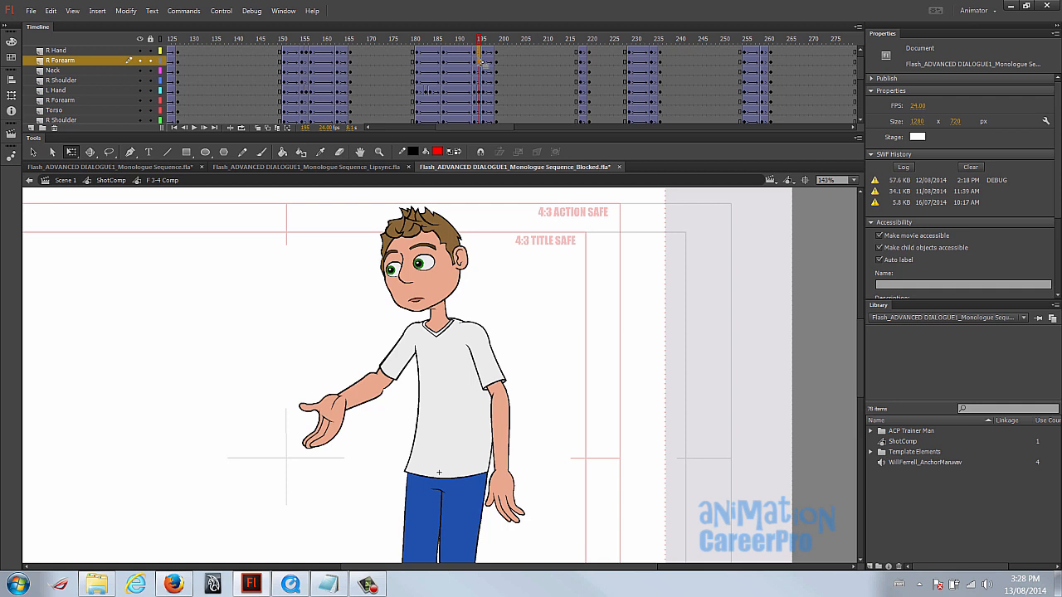
- On frame 195, rotate the R Hand inward toward the thigh for drag, and play back the gesture
left_click(478, 59)
left_click(508, 498)
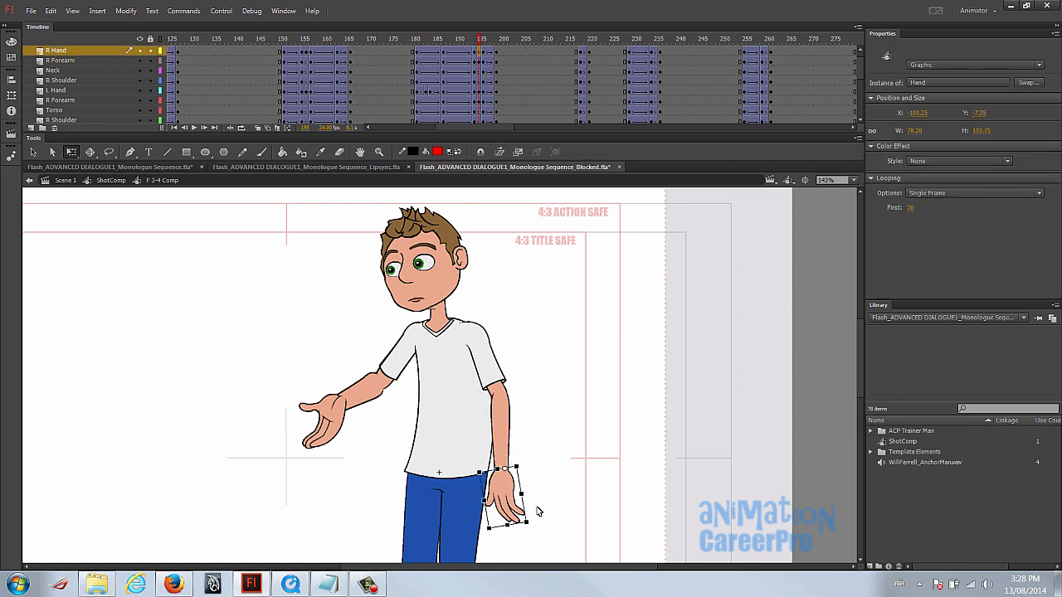
left_click_drag(541, 529, 518, 515)
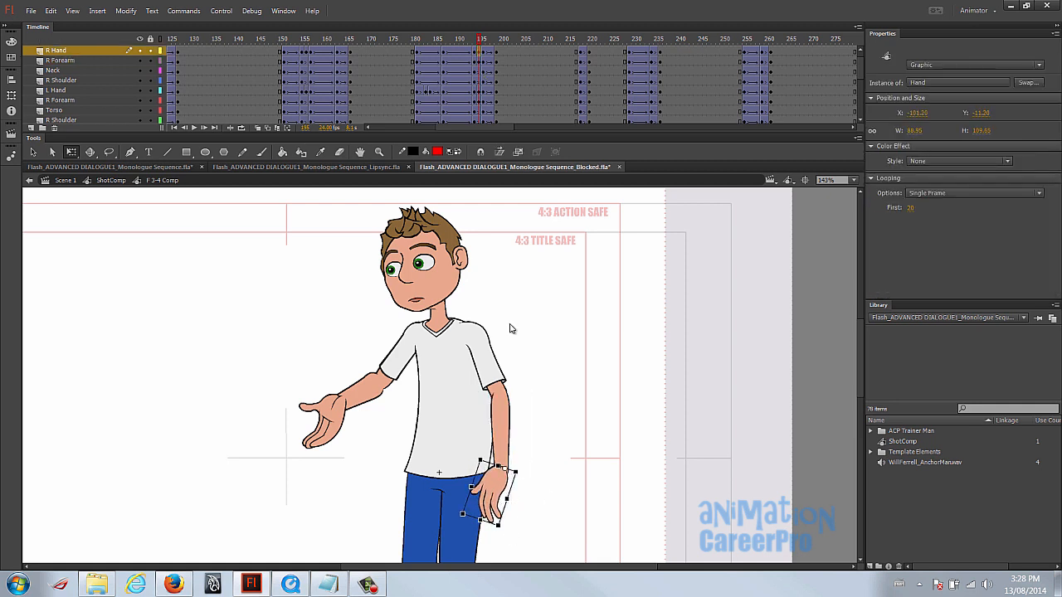
left_click(479, 44)
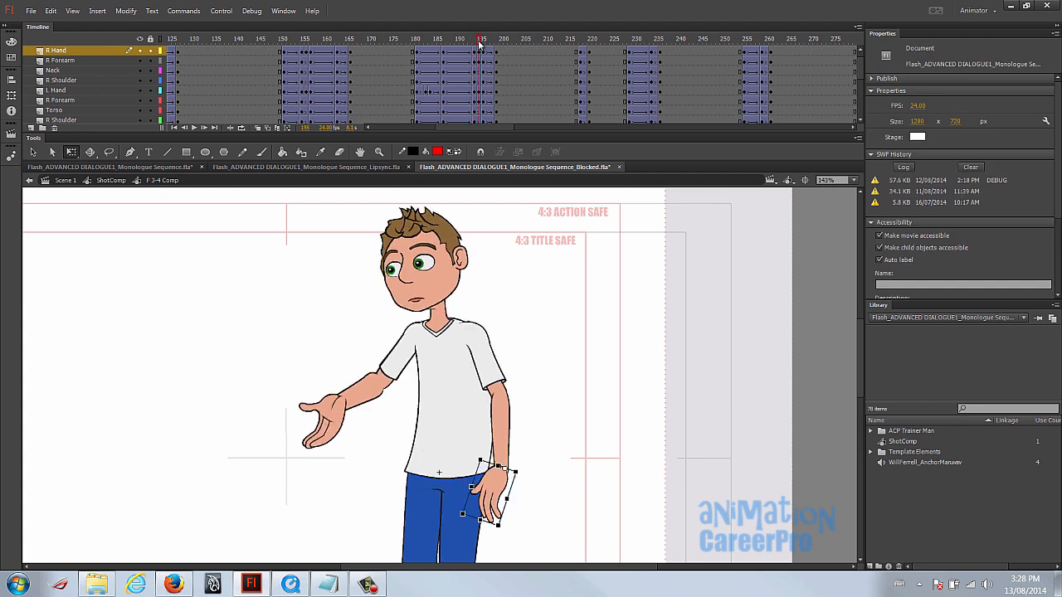
left_click_drag(479, 41, 484, 41)
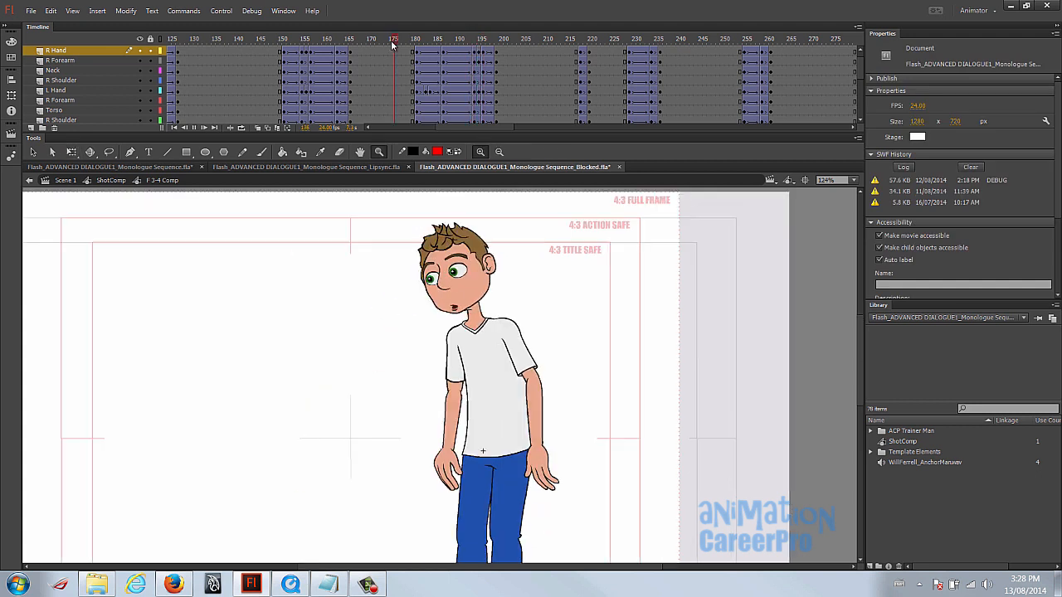
key("Return")
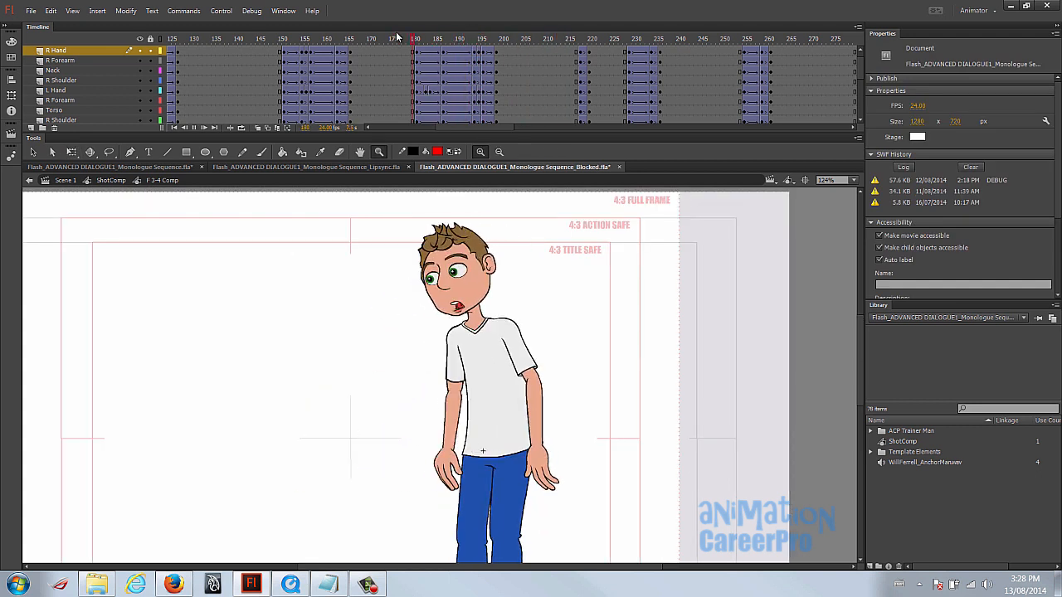
- Move the frame 199 keyframes on all layers from Head 3/4 Front down to Shadow to frame 201
scroll(504, 75, "up", 1)
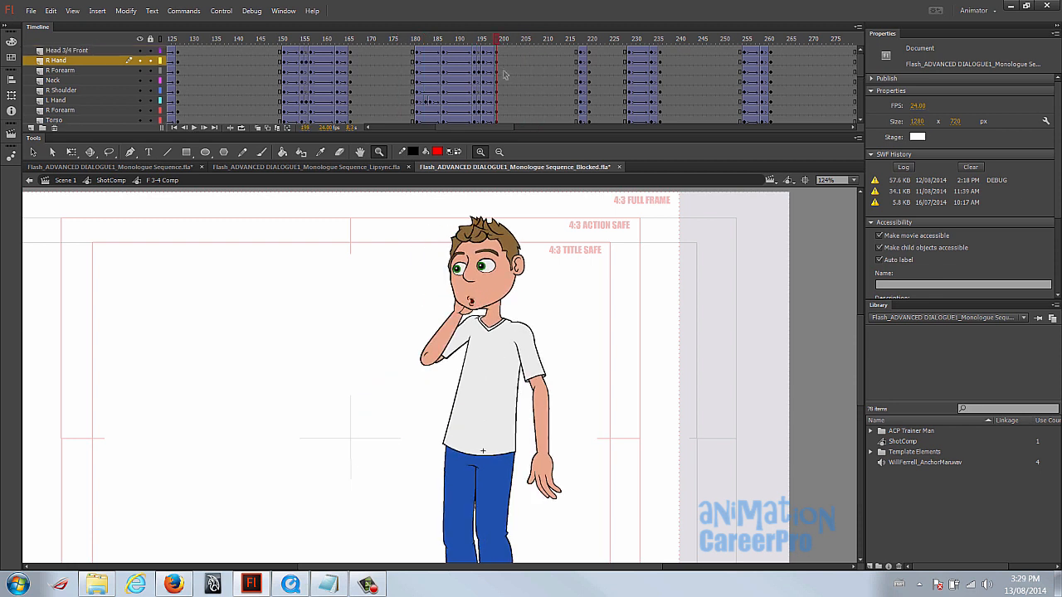
left_click(498, 53)
scroll(506, 78, "down", 5)
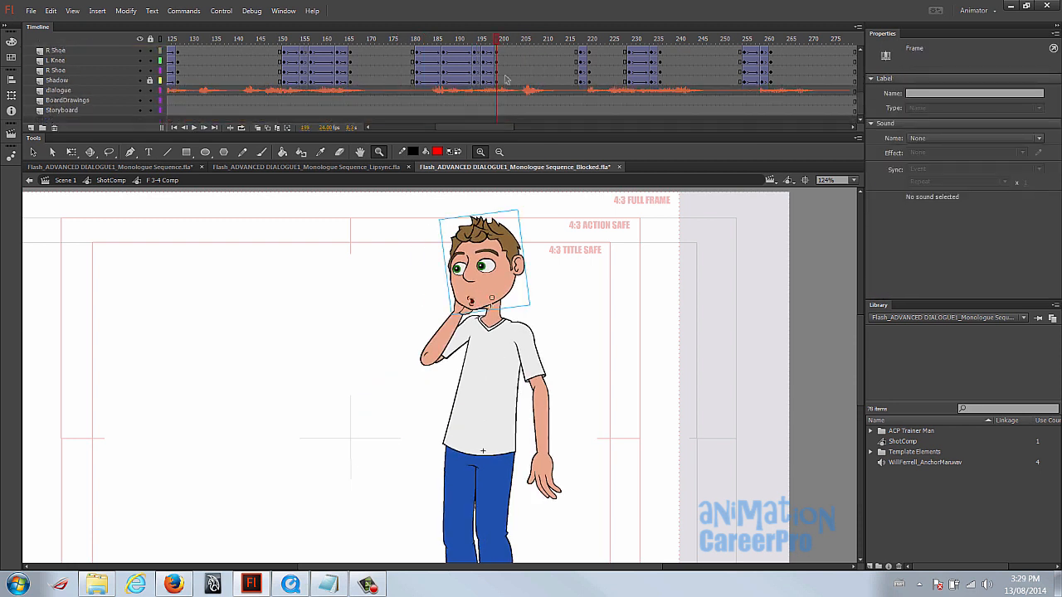
left_click(497, 81, "shift")
left_click_drag(497, 85, 502, 88)
- Adjust the tween ease at frame 199 on all layers from Shadow up to Head 3/4 Front
left_click(497, 83)
scroll(500, 89, "up", 4)
left_click(497, 53, "shift")
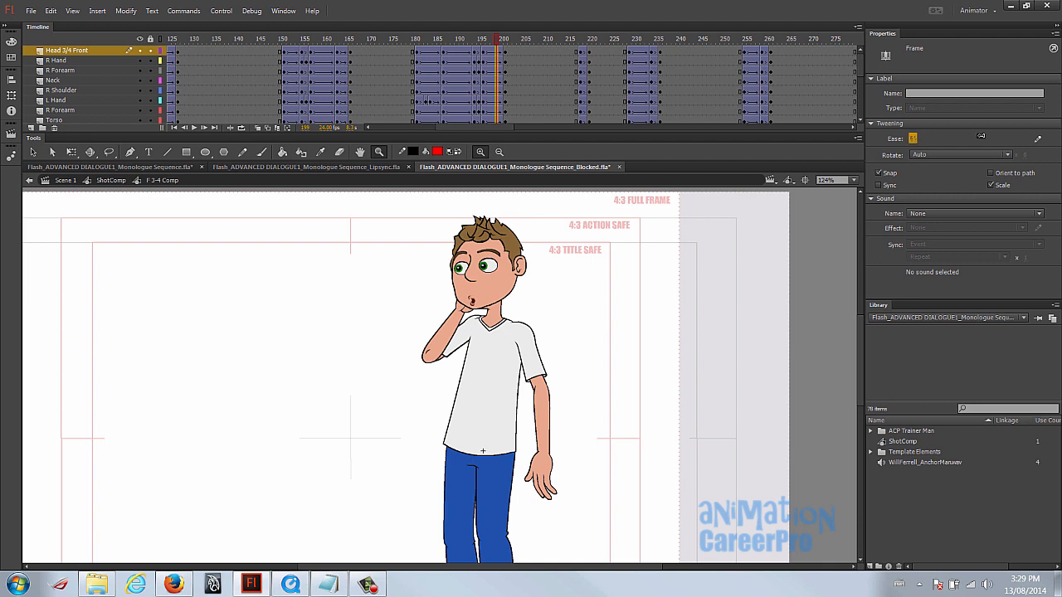
left_click_drag(1045, 140, 1046, 140)
- Scrub back from frame 200 and play the gesture from about frame 176 to check how it settles
left_click(502, 40)
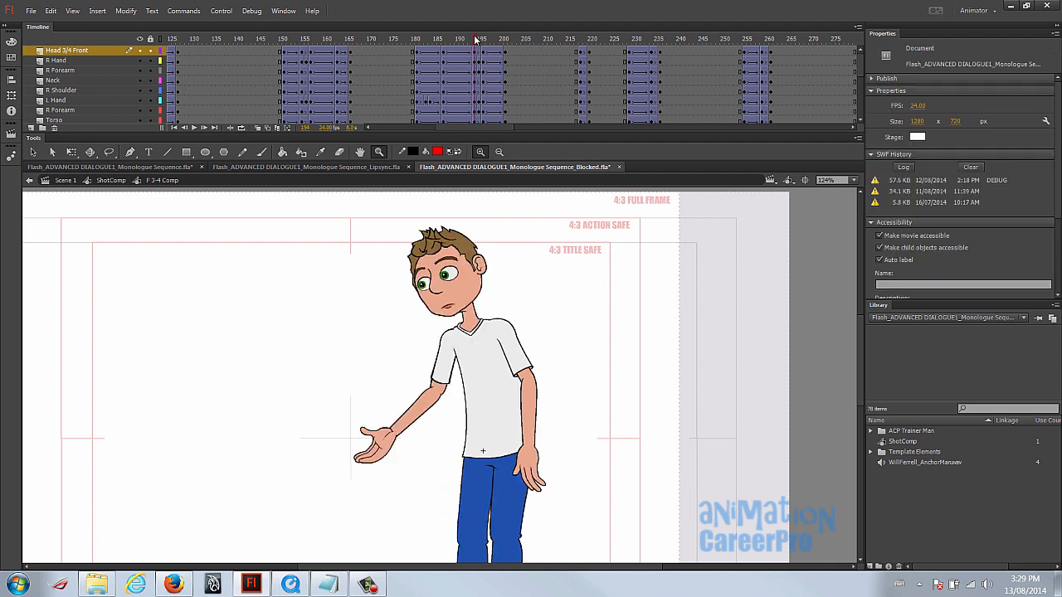
left_click_drag(504, 47, 418, 59)
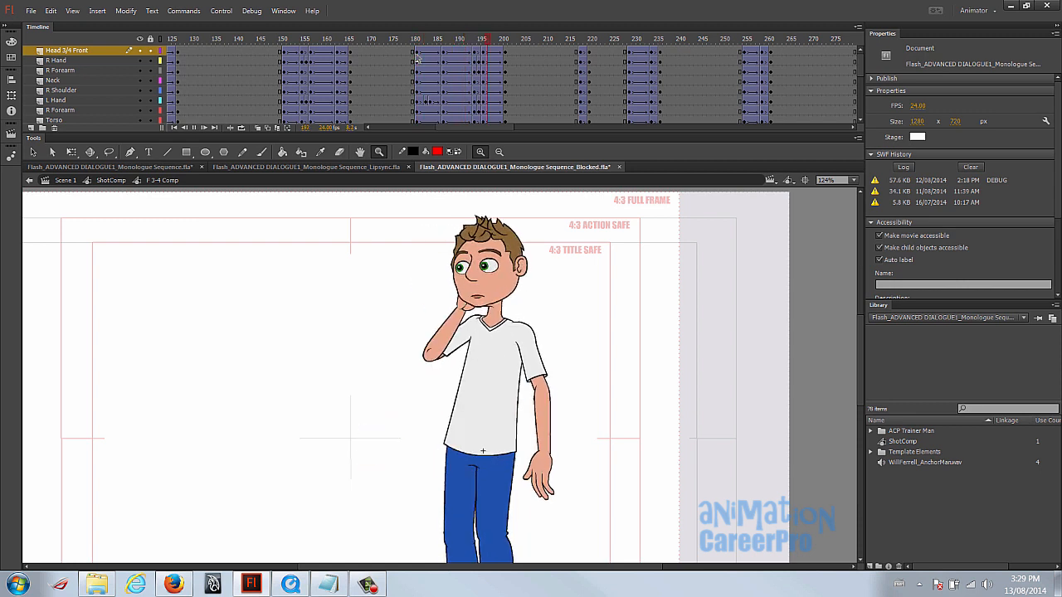
left_click(397, 40)
key("Return")
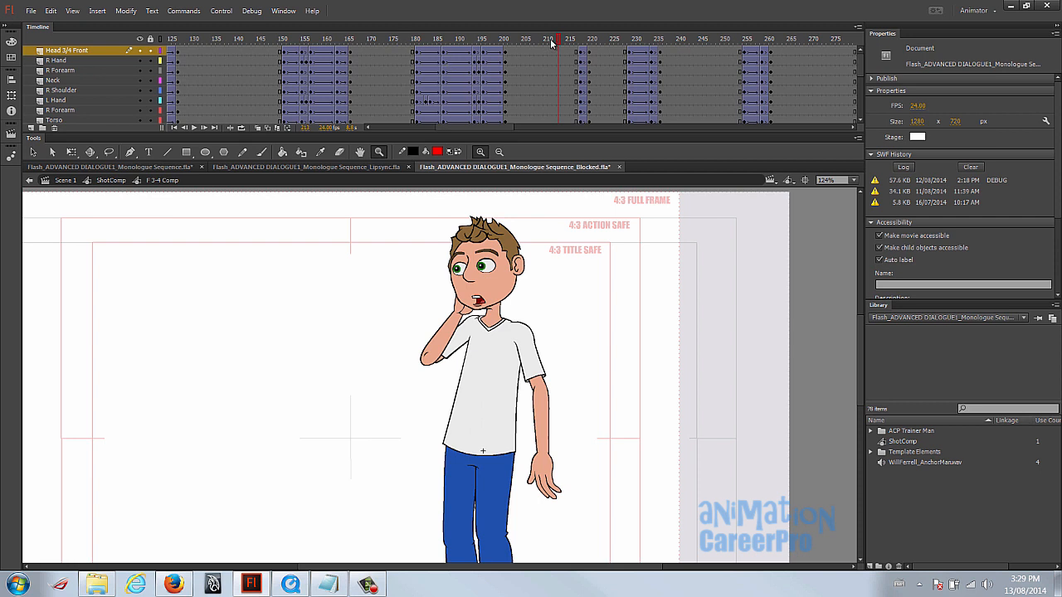
- Play back and scrub the chin pose from about frame 208 to examine the head movement around frame 220
left_click_drag(527, 128, 548, 128)
left_click(430, 42)
left_click_drag(430, 41, 369, 56)
key("Return")
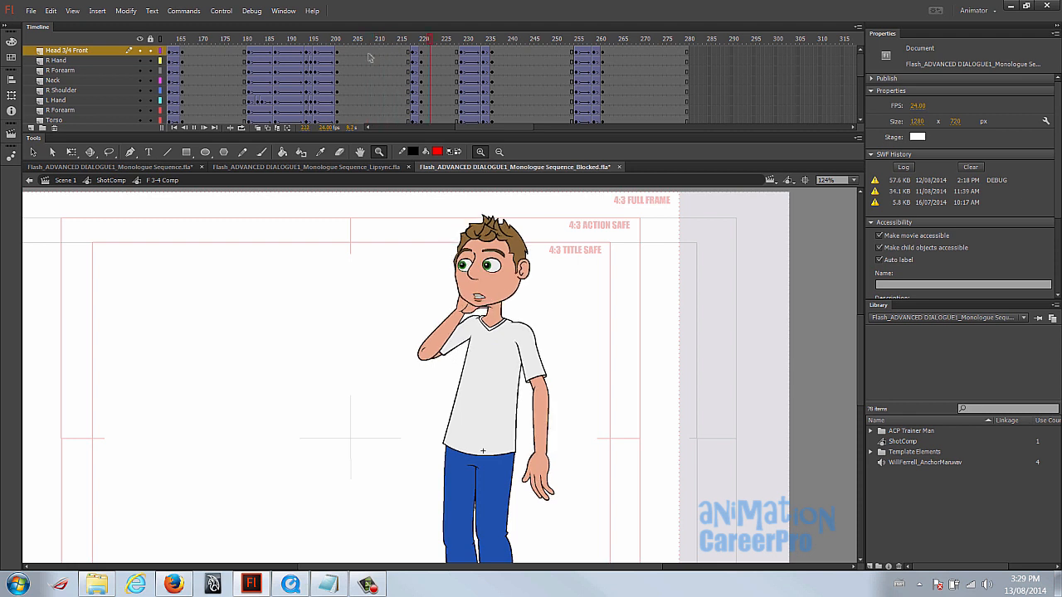
left_click(378, 42)
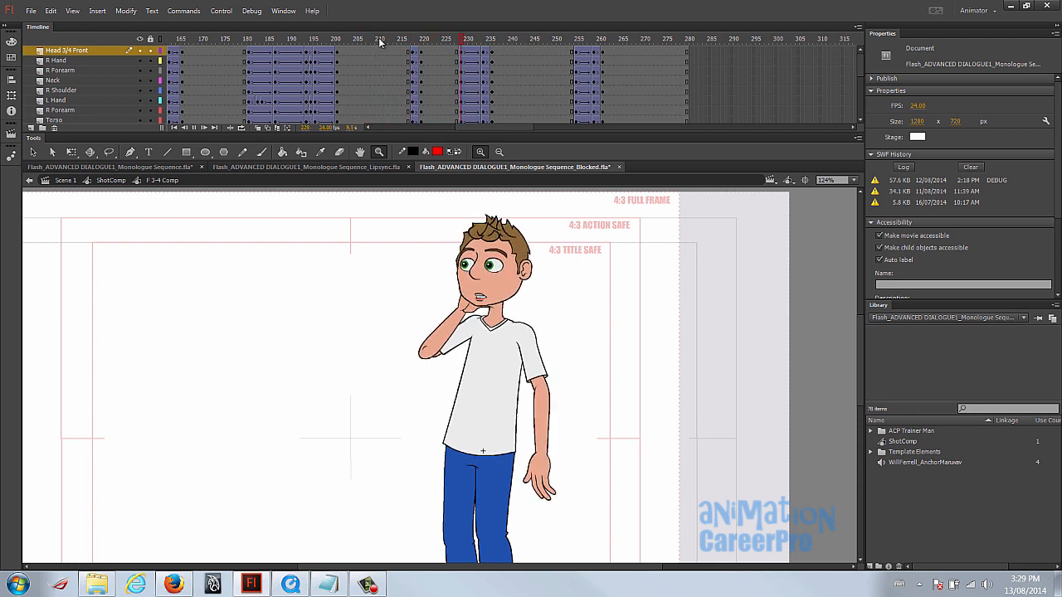
left_click_drag(409, 41, 426, 42)
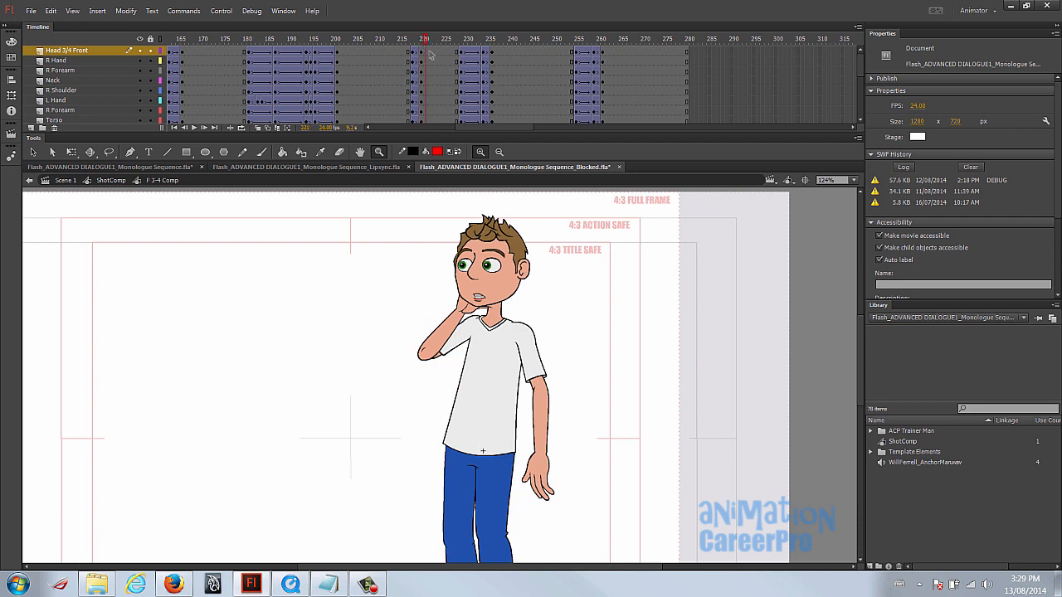
- Add a keyframe at frame 224 on the Head 3/4 Front layer and check the head around frame 220
left_click(437, 53)
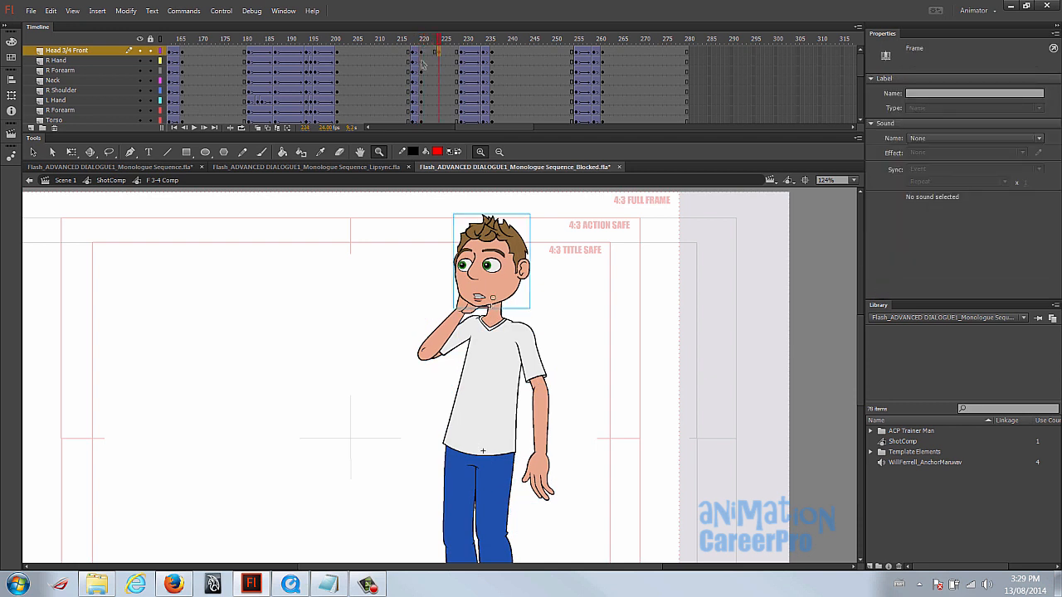
left_click(475, 248)
scroll(504, 312, "down", 3)
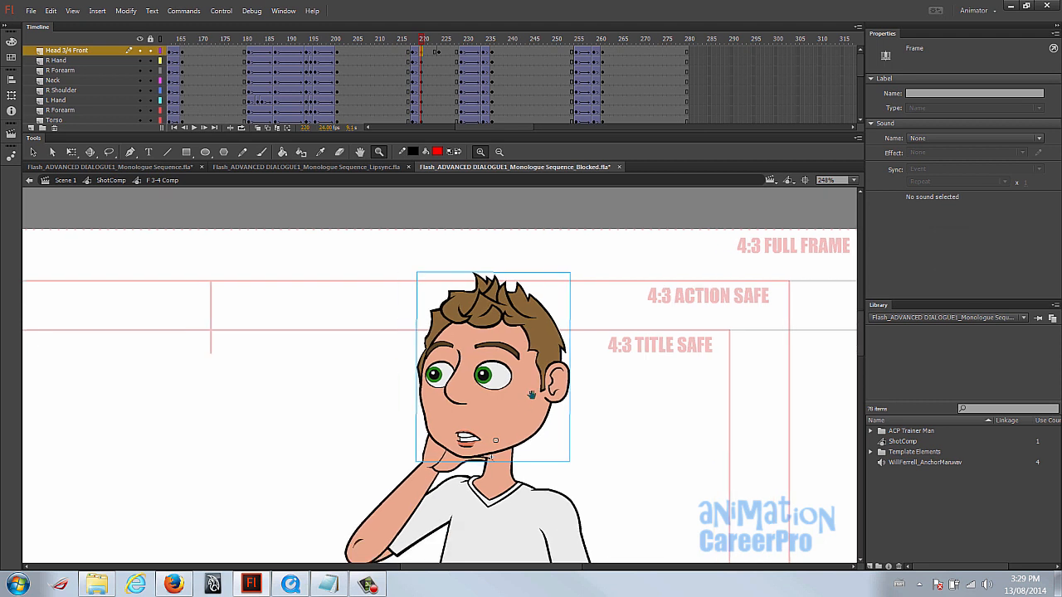
left_click_drag(415, 41, 421, 45)
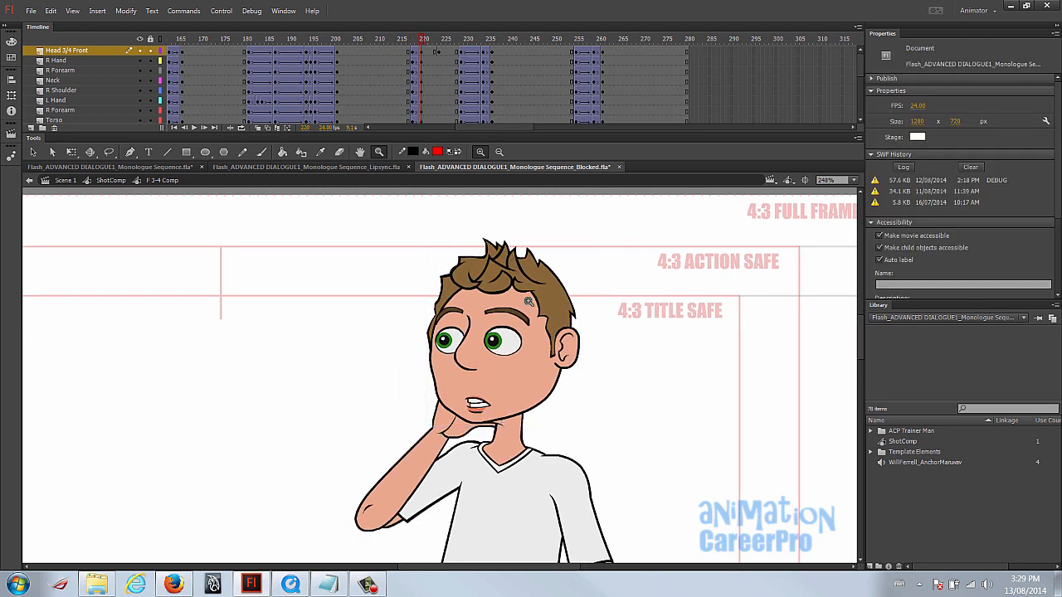
- On frame 220, rotate the head slightly counter-clockwise relative to its frame 224 pose
key("v")
left_click(439, 52)
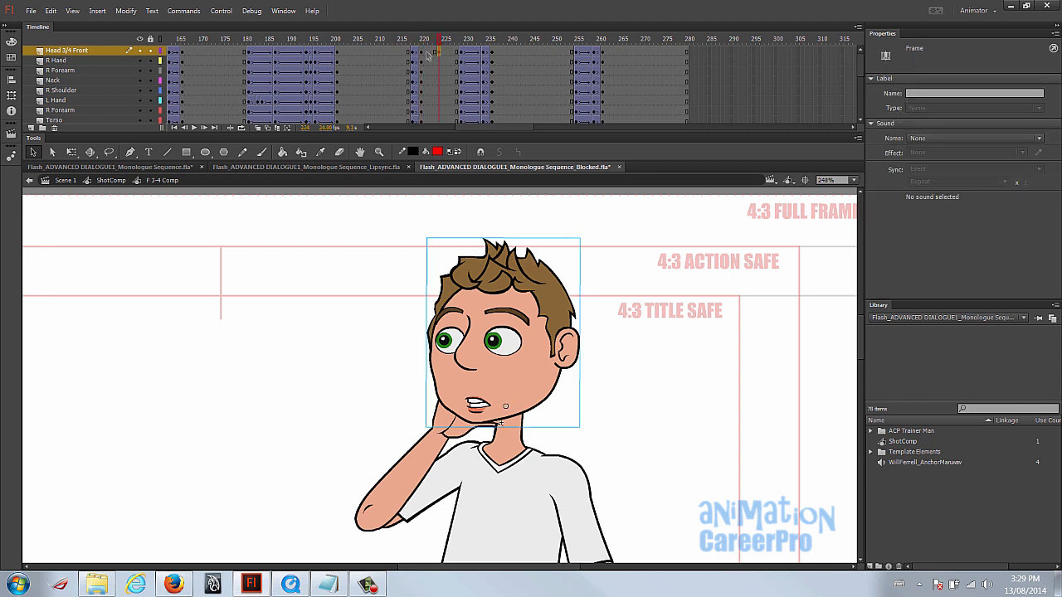
left_click(423, 50)
left_click(505, 311)
key("q")
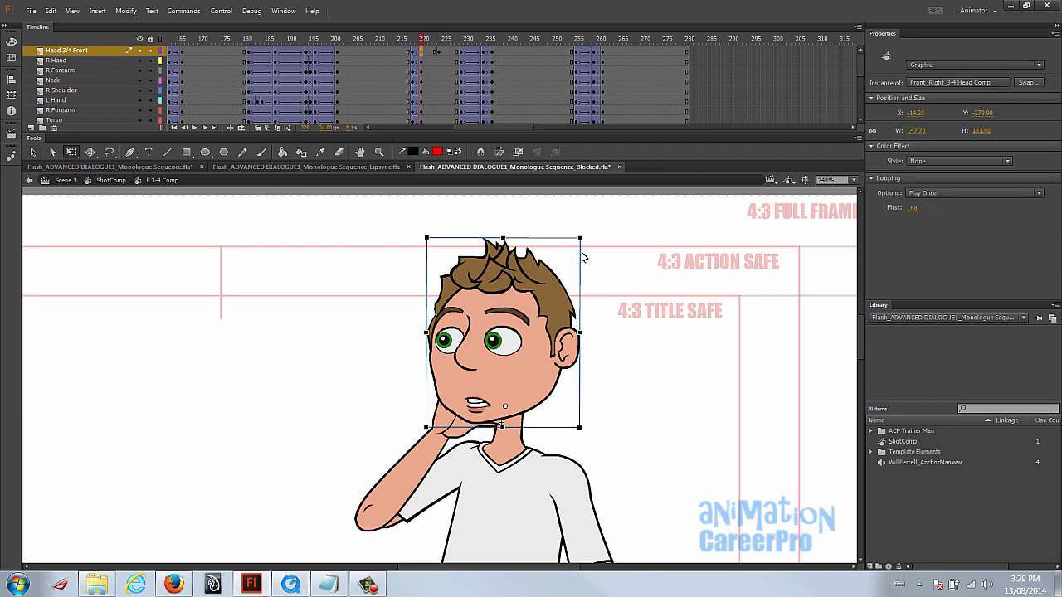
left_click_drag(588, 247, 585, 247)
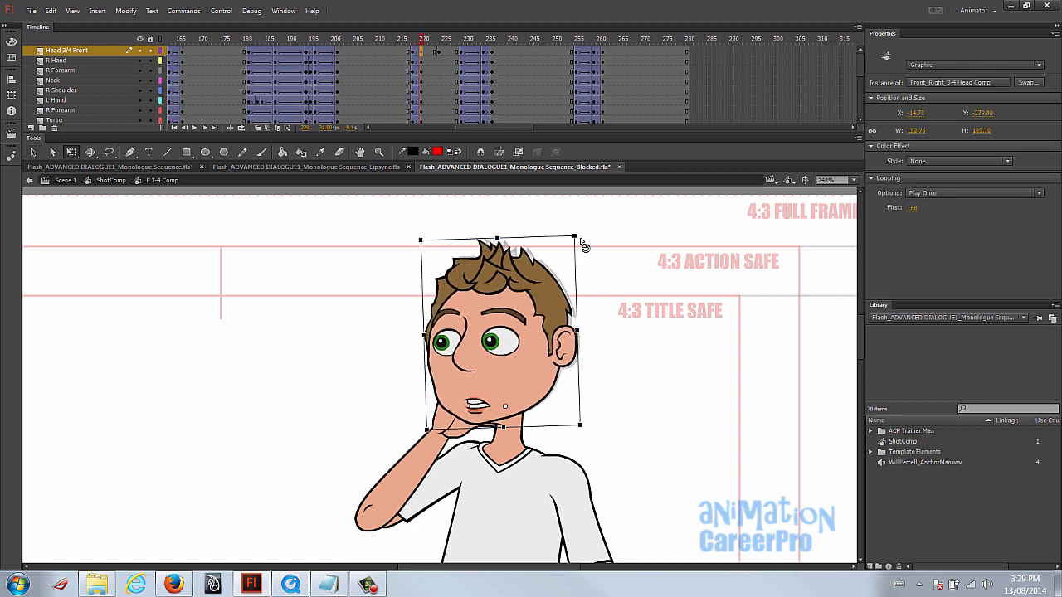
- Create a classic tween between frames 220 and 224 on the Head 3/4 Front layer and scrub through it
left_click(431, 52)
right_click(431, 52)
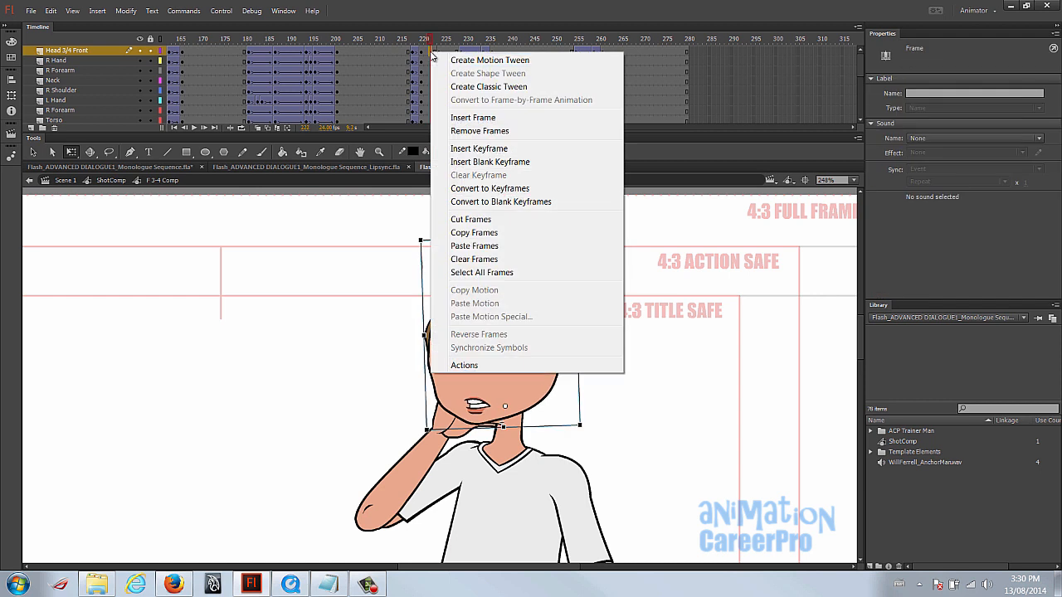
left_click(477, 86)
left_click(430, 46)
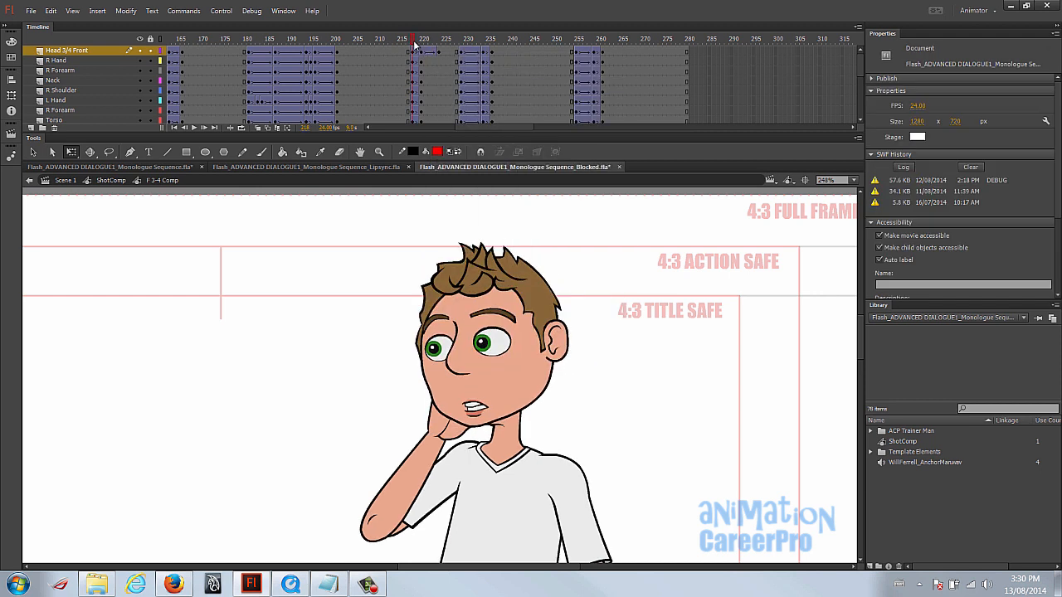
left_click_drag(429, 44, 418, 49)
left_click(423, 51)
left_click(440, 53)
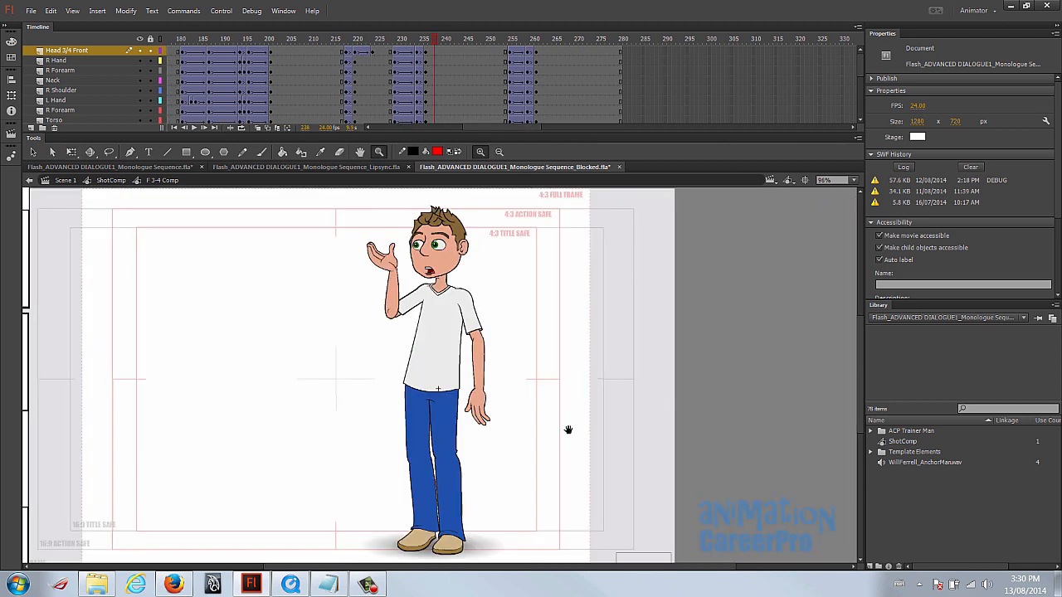
- Play back and scrub from about frame 225 to frame 239 to examine the hand lifting off the chin
left_click_drag(557, 433, 637, 419)
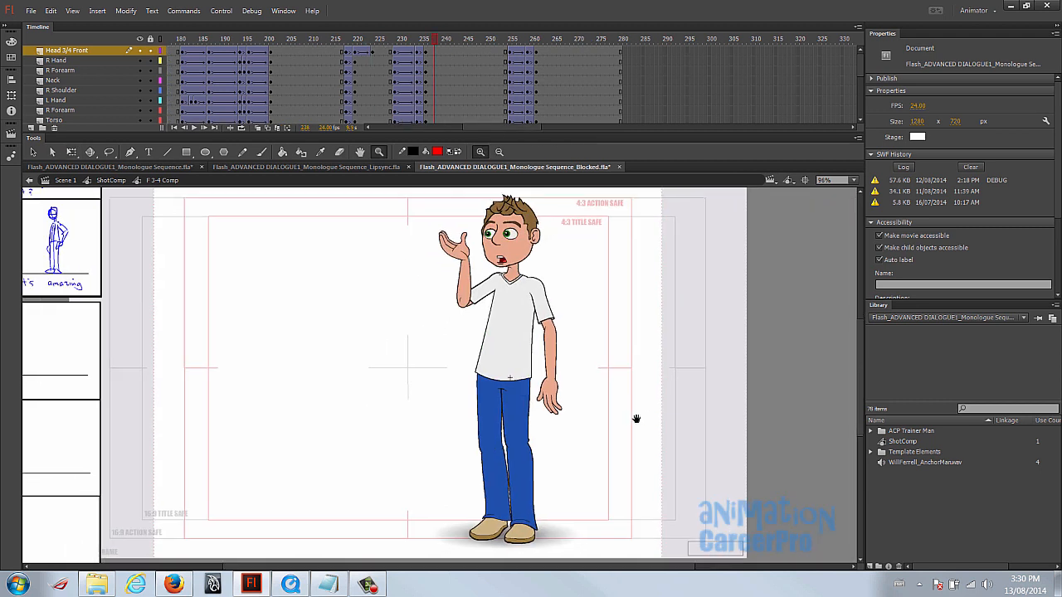
left_click(377, 39)
key("Return")
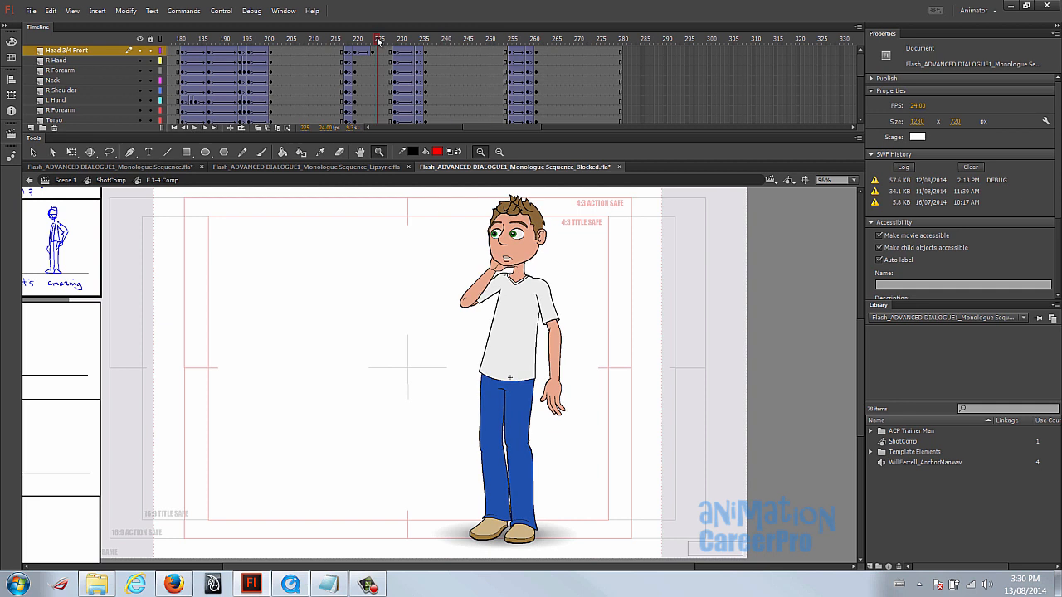
left_click_drag(383, 43, 439, 39)
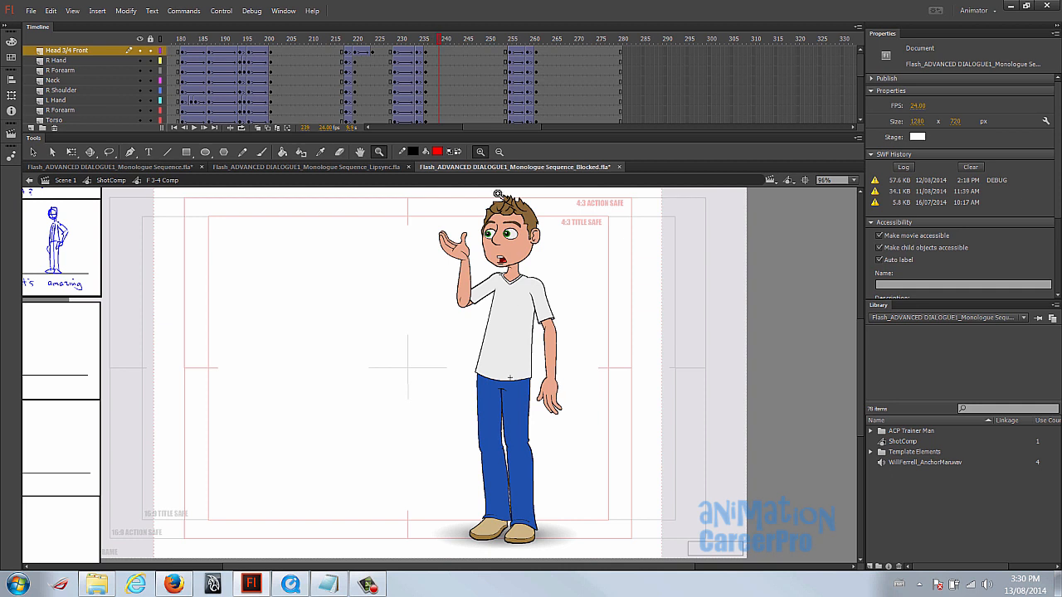
left_click_drag(370, 44, 433, 47)
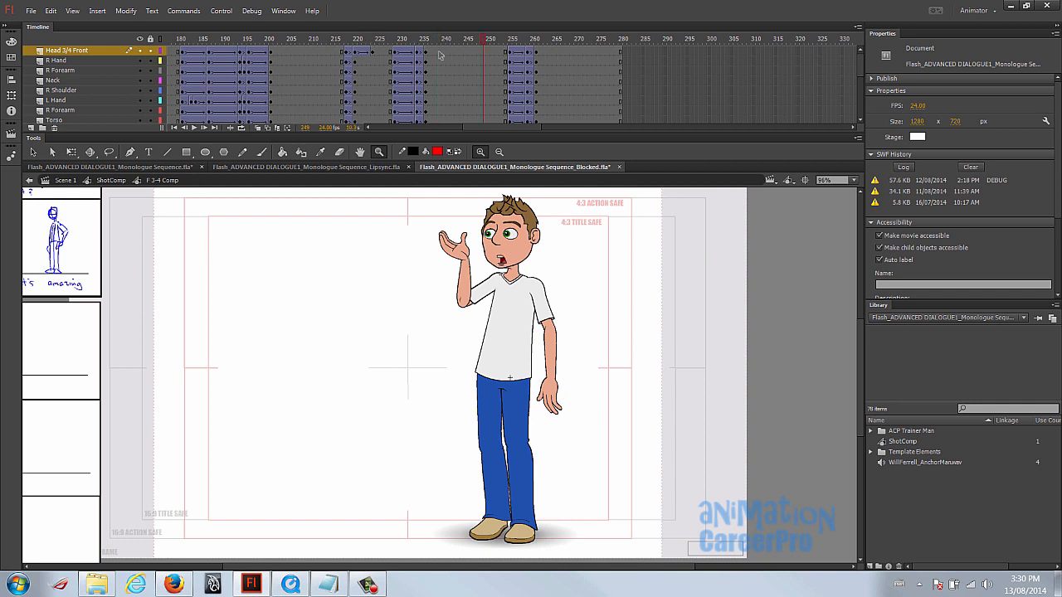
- Add keyframes at frame 240 on all layers from Head 3/4 Front down to Shadow
left_click(426, 45)
left_click(442, 52)
scroll(442, 83, "down", 5)
left_click(443, 82, "shift")
key("F6")
scroll(444, 95, "up", 5)
- On frame 236, select the whole character, move its pivot to the feet, and rotate it slightly clockwise
key("v")
left_click_drag(420, 193, 660, 552)
key("q")
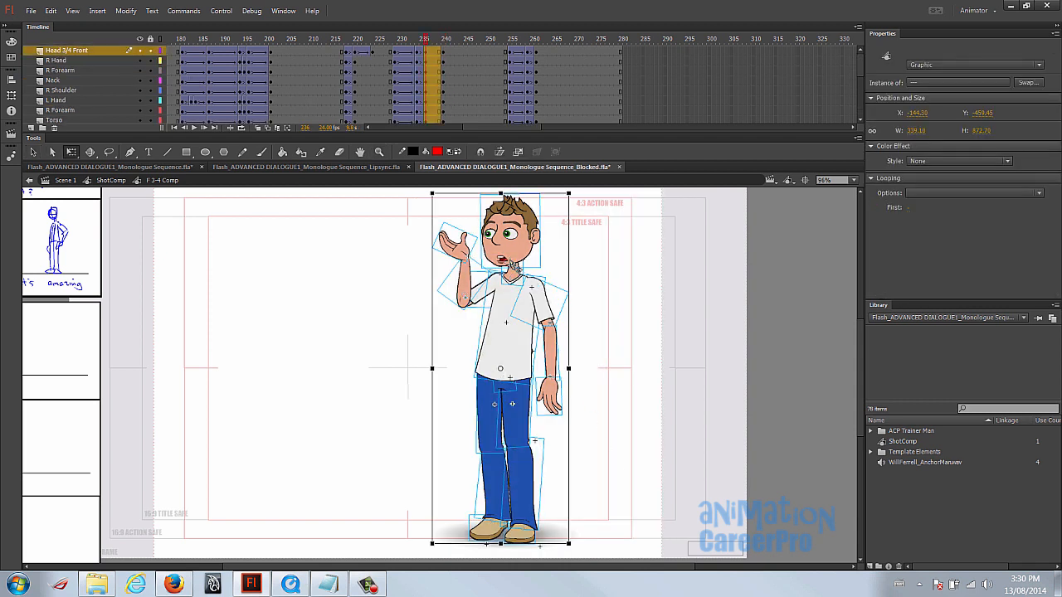
left_click_drag(501, 369, 501, 544)
left_click_drag(519, 196, 522, 196)
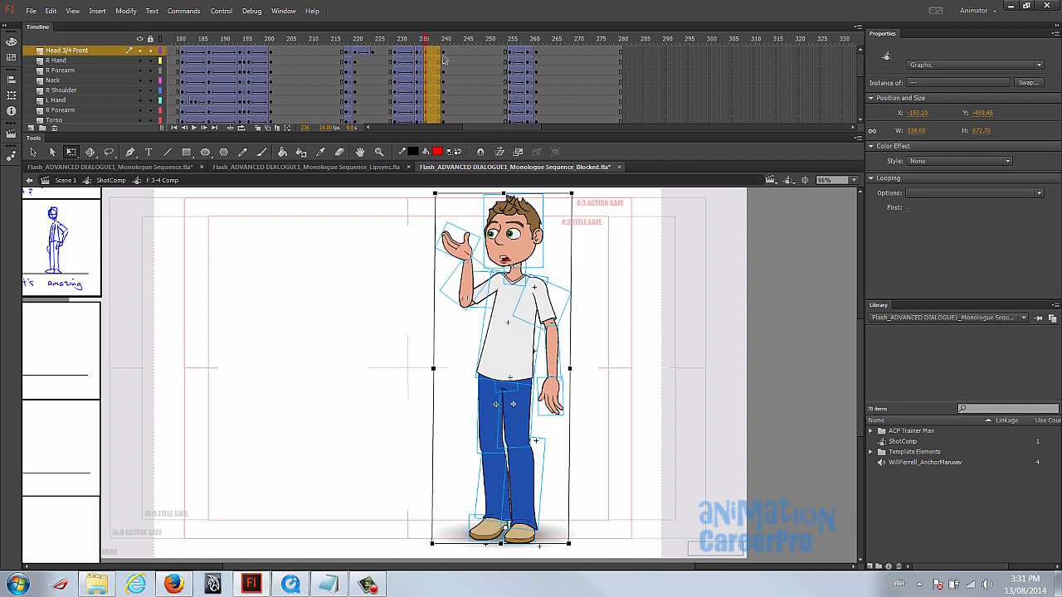
key("ctrl+shift+a")
- On frame 236, rotate the lowered arm slightly outward from its shoulder pivot, and rotate its hand a little further outward
left_click(560, 402)
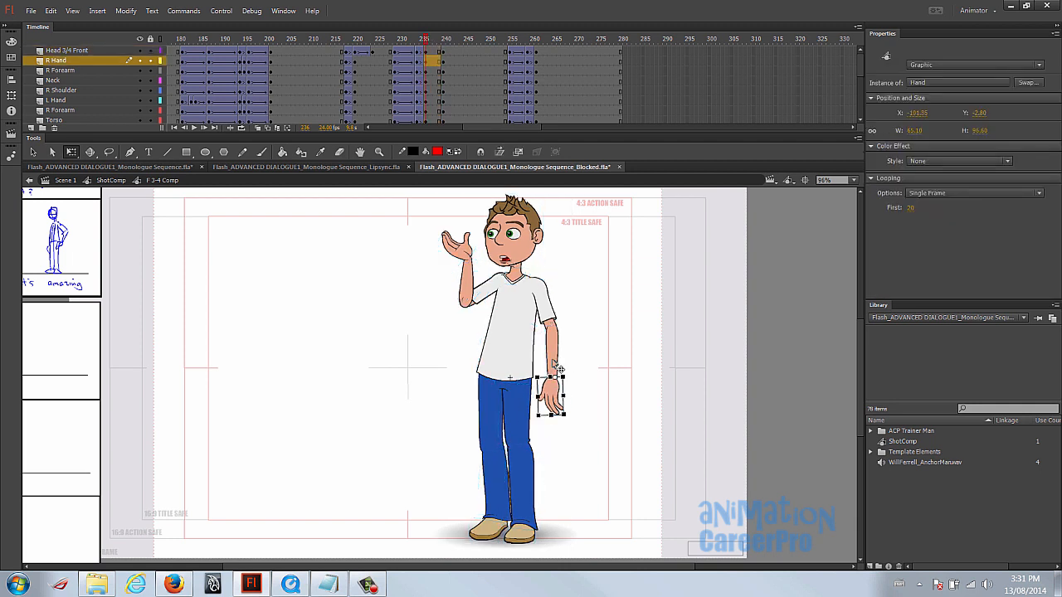
left_click(557, 365)
left_click(559, 335)
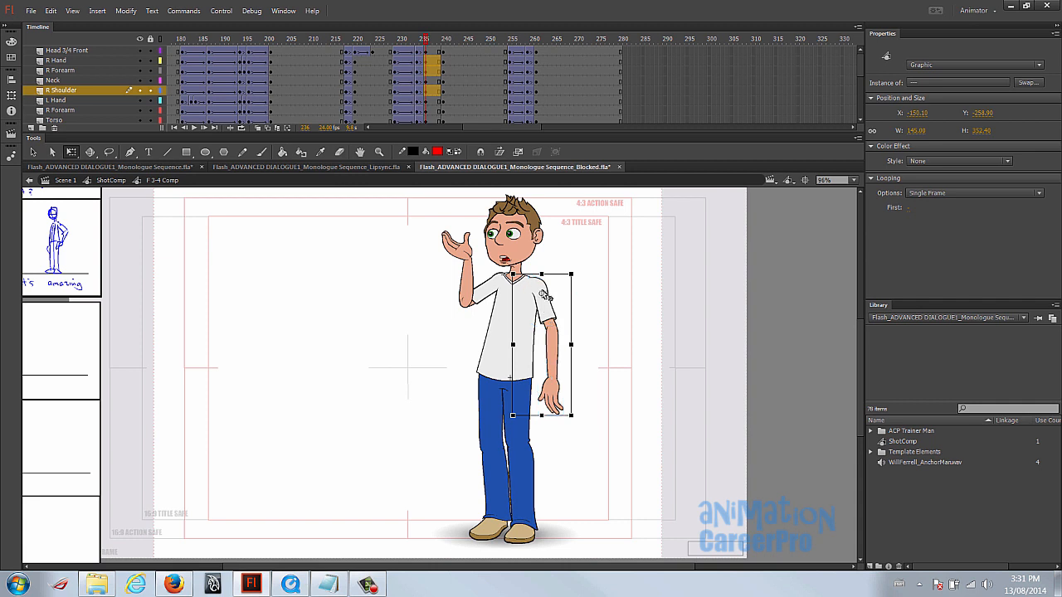
left_click_drag(585, 417, 587, 420)
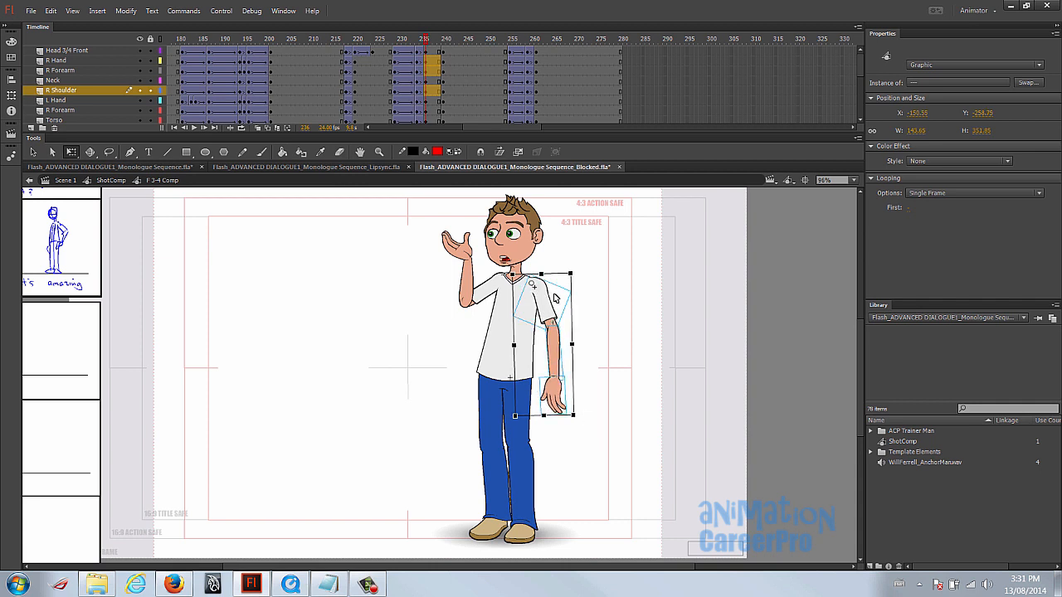
left_click(594, 392)
left_click(568, 401)
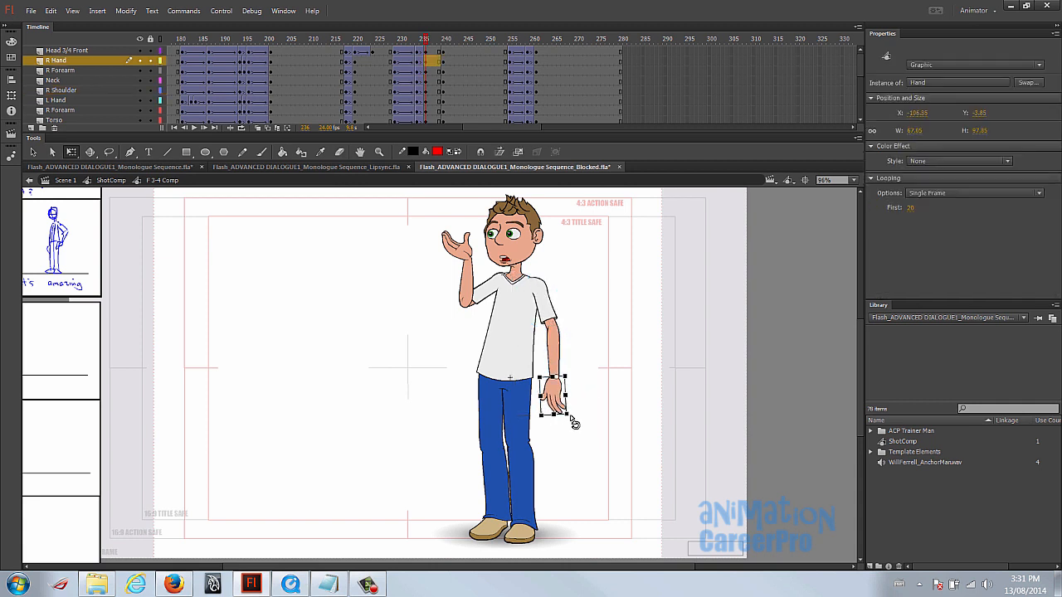
left_click_drag(577, 424, 574, 418)
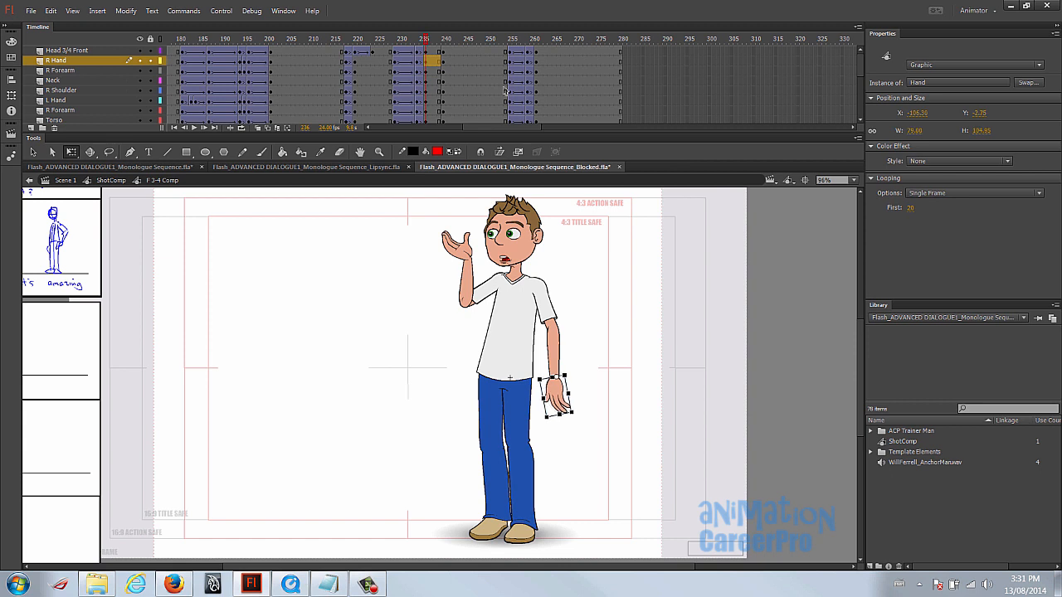
- Select the character's head on frame 236 and rotate it slightly clockwise
left_click(442, 48)
mouse_move(443, 48)
left_mouse_down()
mouse_move(415, 48)
mouse_move(425, 48)
left_mouse_up()
left_click(518, 224)
left_click_drag(552, 196, 554, 203)
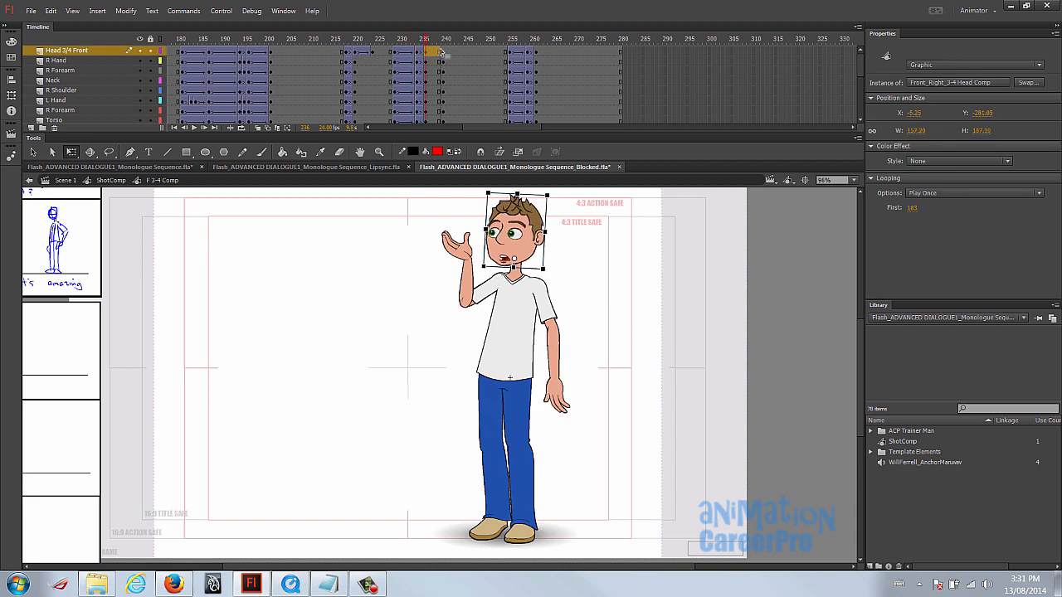
- Compare frame 236 with frame 240, and on frame 236 rotate the raised hand clockwise toward the face
mouse_move(425, 41)
left_mouse_down()
mouse_move(443, 42)
mouse_move(425, 43)
left_mouse_up()
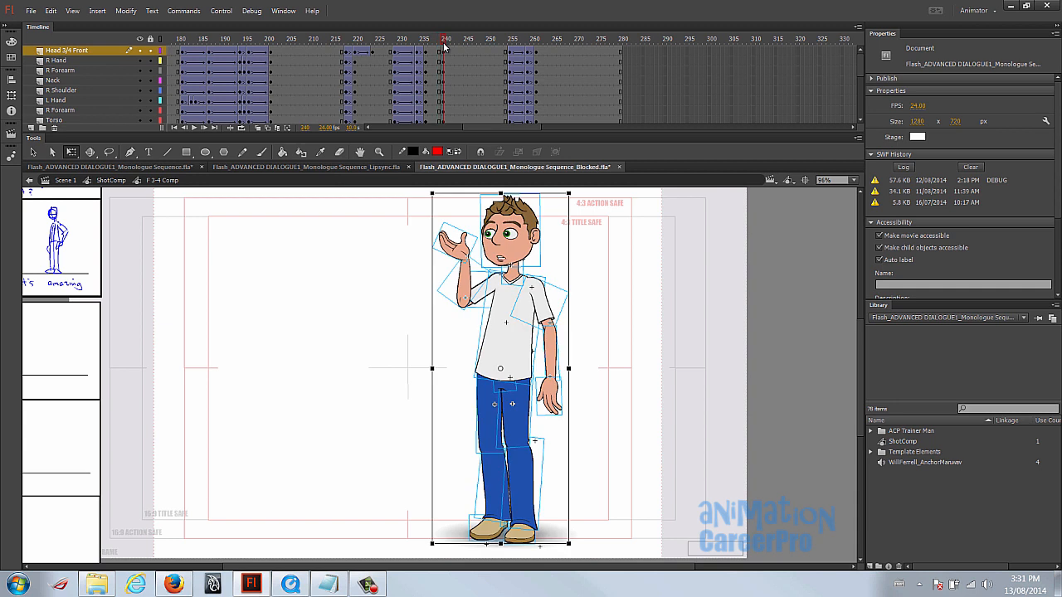
left_click(469, 257)
left_click_drag(452, 218, 478, 224)
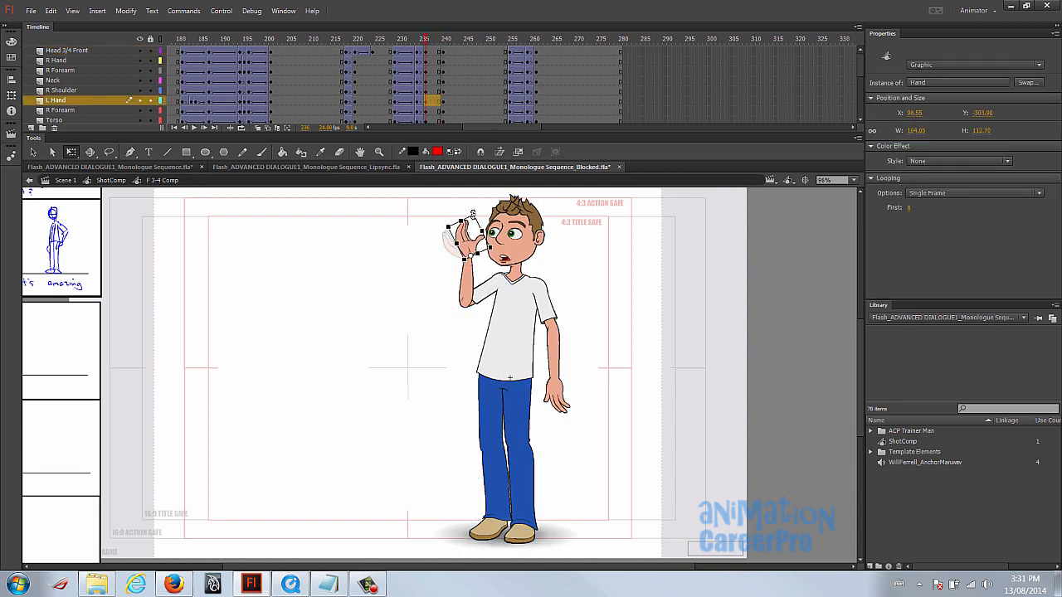
left_click(558, 268)
- Create classic tweens between frames 236 and 240 on all the character layers and play back from about frame 225
left_click_drag(413, 49, 438, 43)
left_click(437, 51)
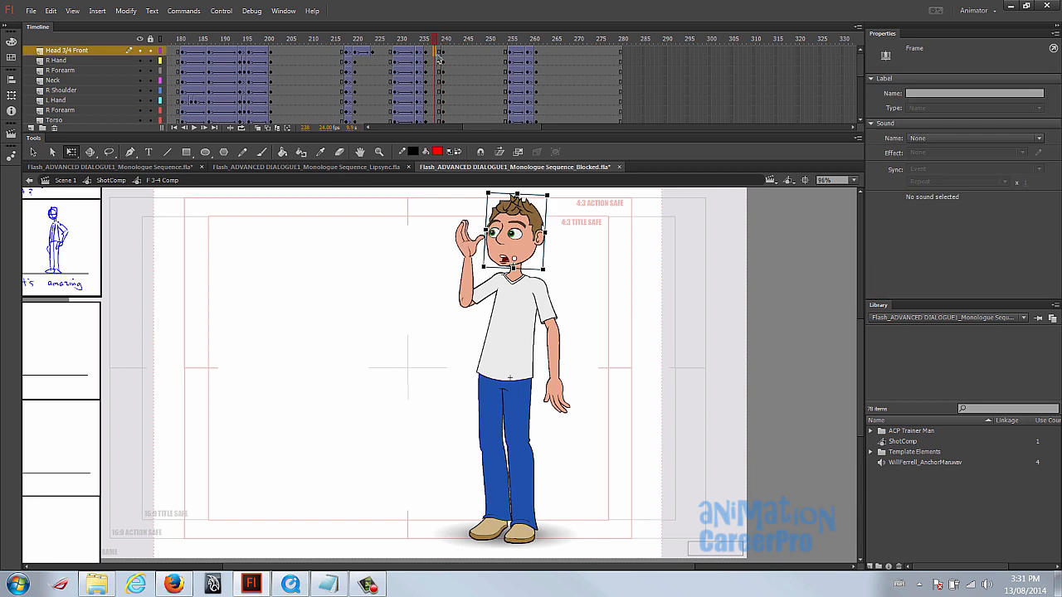
scroll(446, 100, "down", 3)
right_click(437, 102)
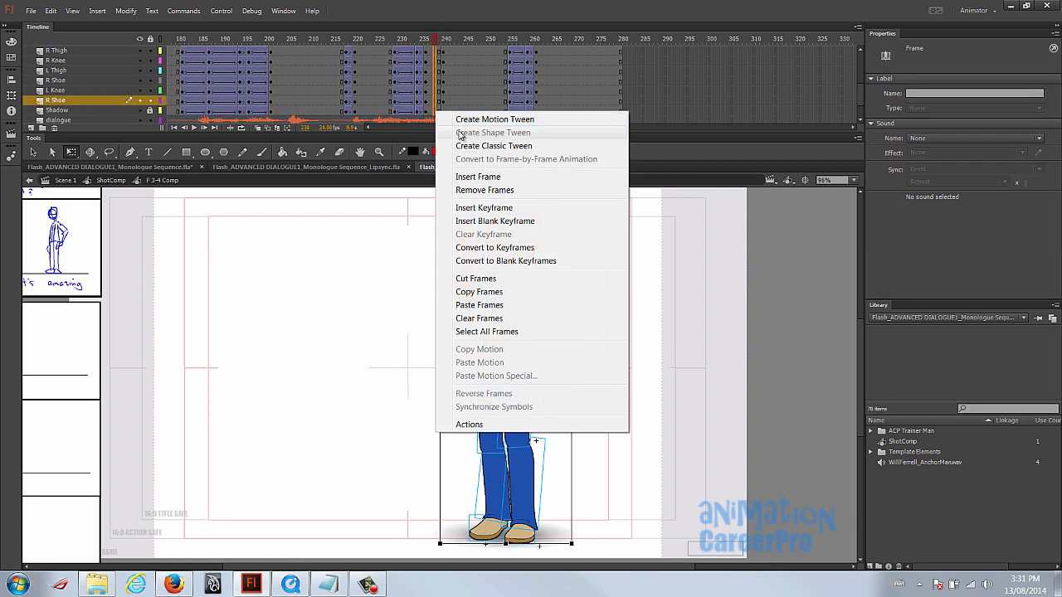
left_click(467, 146)
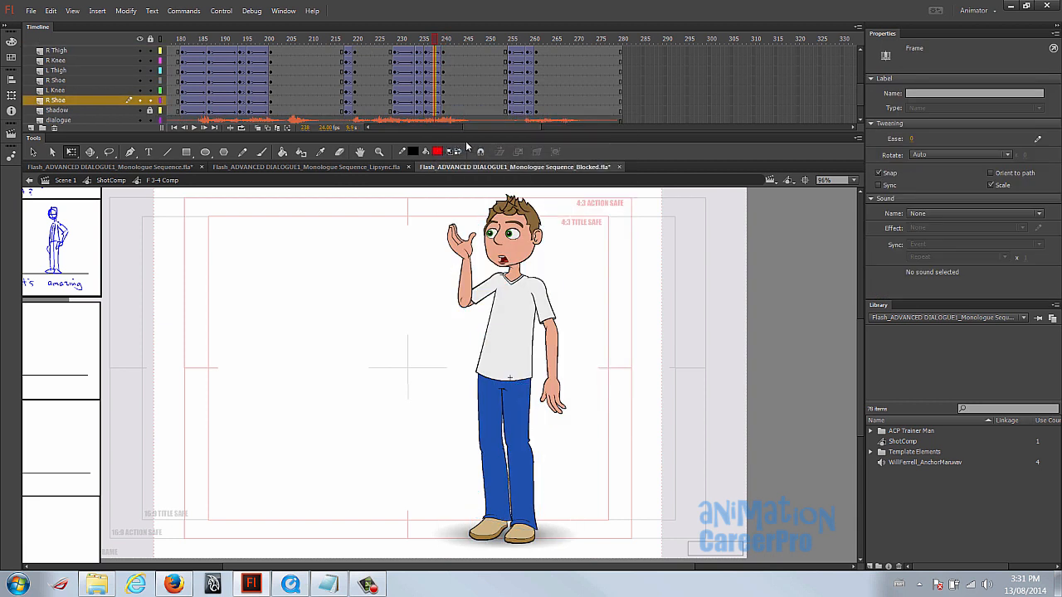
left_click(378, 40)
key("Return")
left_click(378, 39)
key("Return")
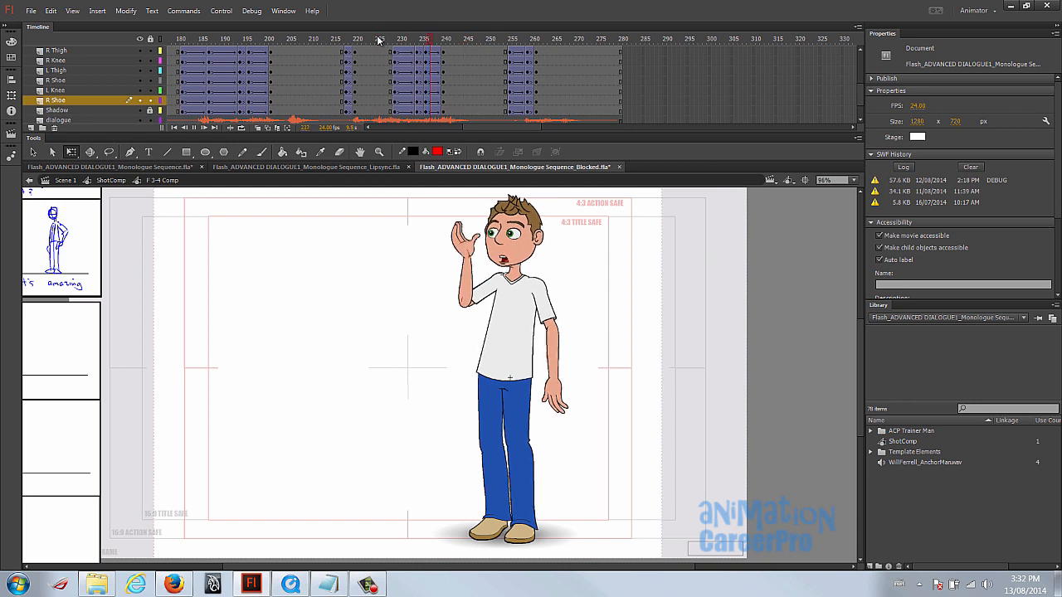
- Key the head at frame 244 rotated slightly counter-clockwise, and add a classic tween from frame 240 on Head 3/4 Front
scroll(448, 63, "up", 3)
left_click(446, 41)
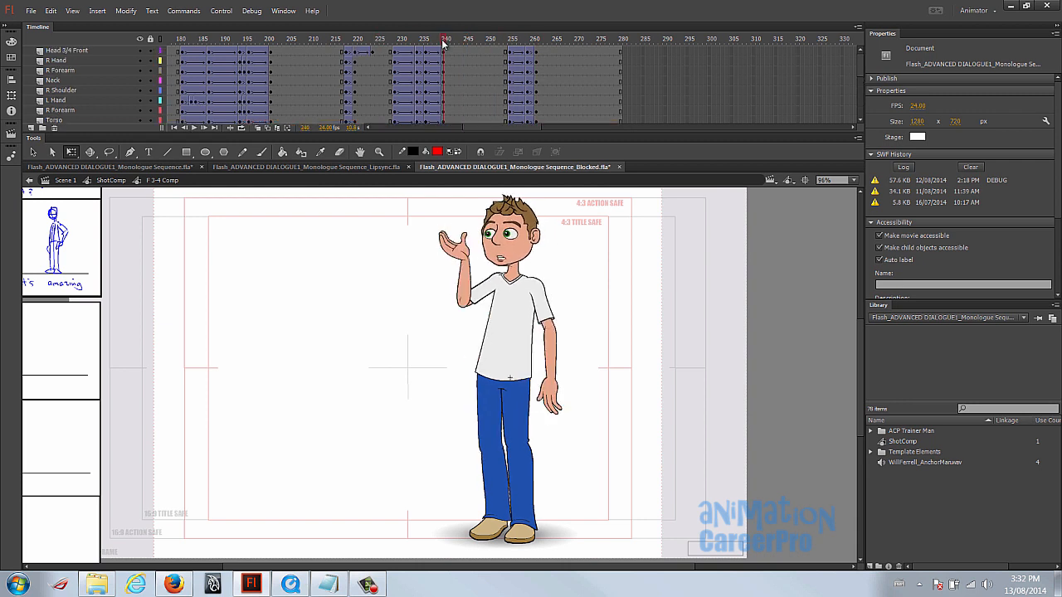
left_click(461, 51)
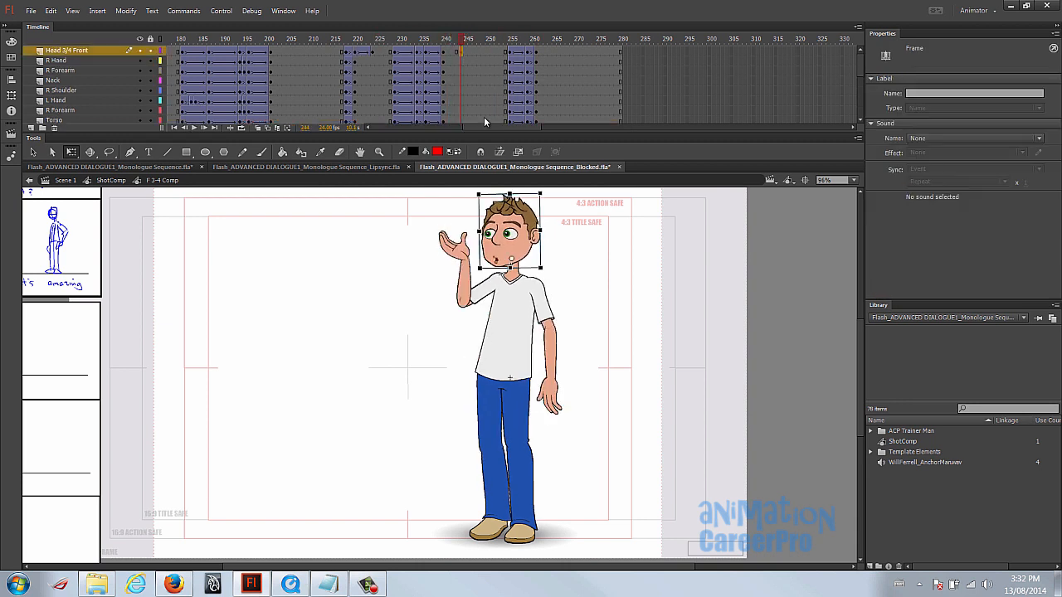
left_click(513, 216)
left_click_drag(548, 202, 545, 201)
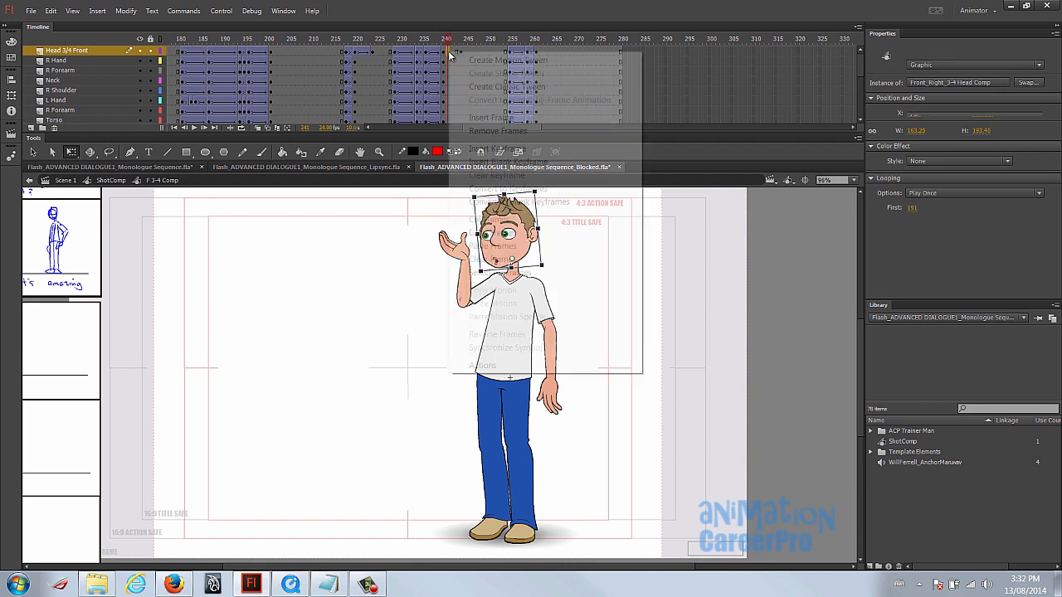
right_click(450, 52)
left_click(473, 78)
- Play back repeatedly from about frame 227 to examine the hand gesture and the head settling
left_click(396, 40)
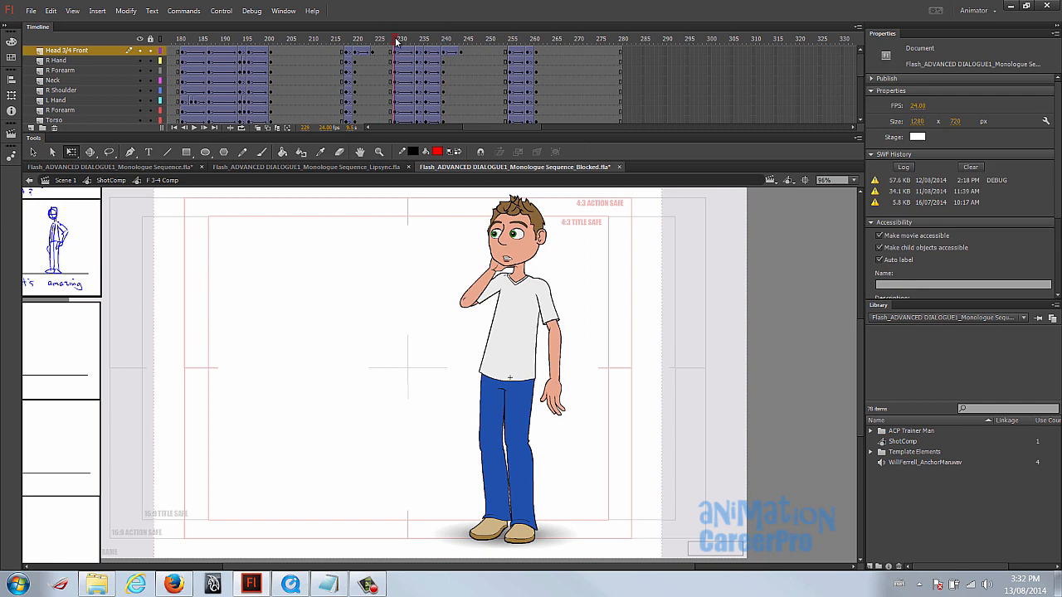
key("Return")
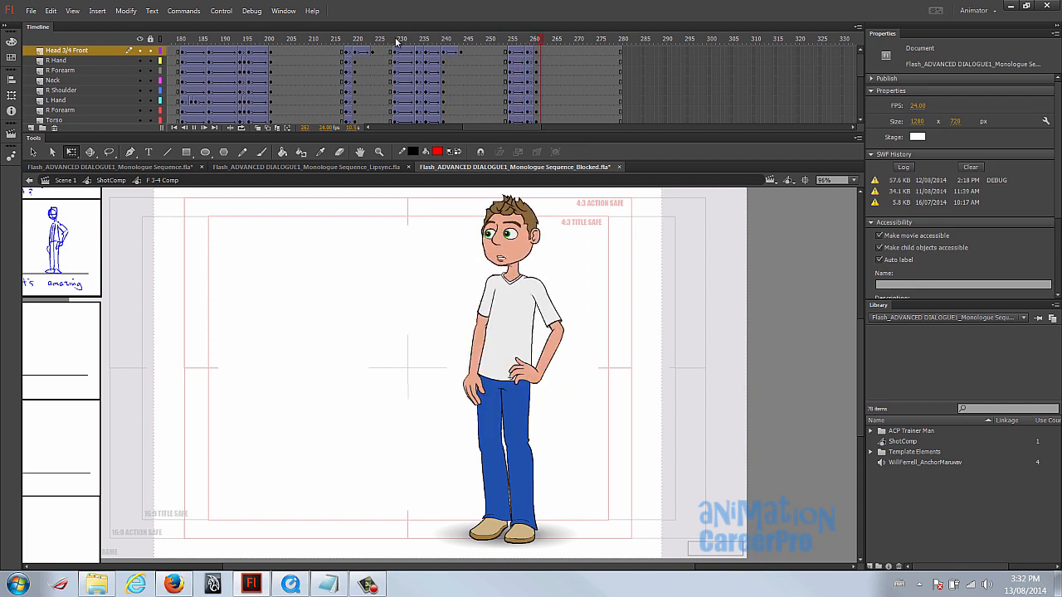
key("Return")
left_click(387, 40)
key("Return")
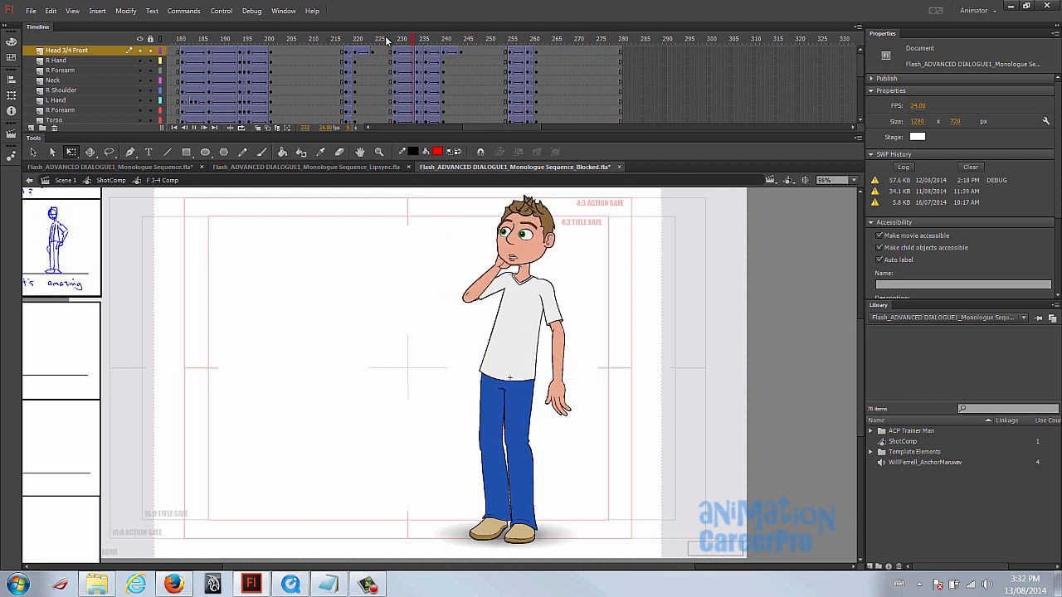
left_click(389, 41)
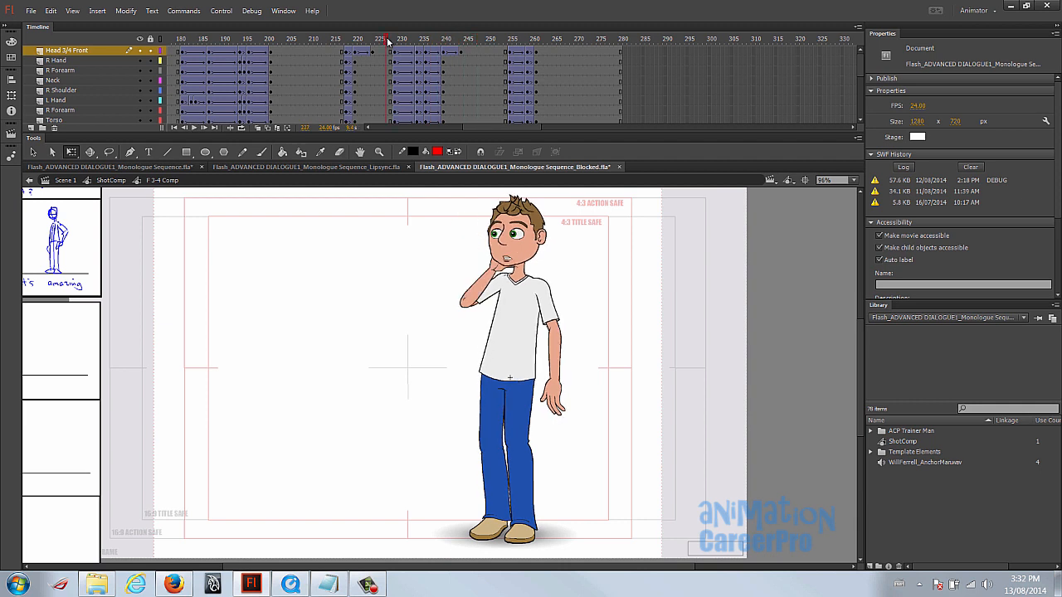
key("Return")
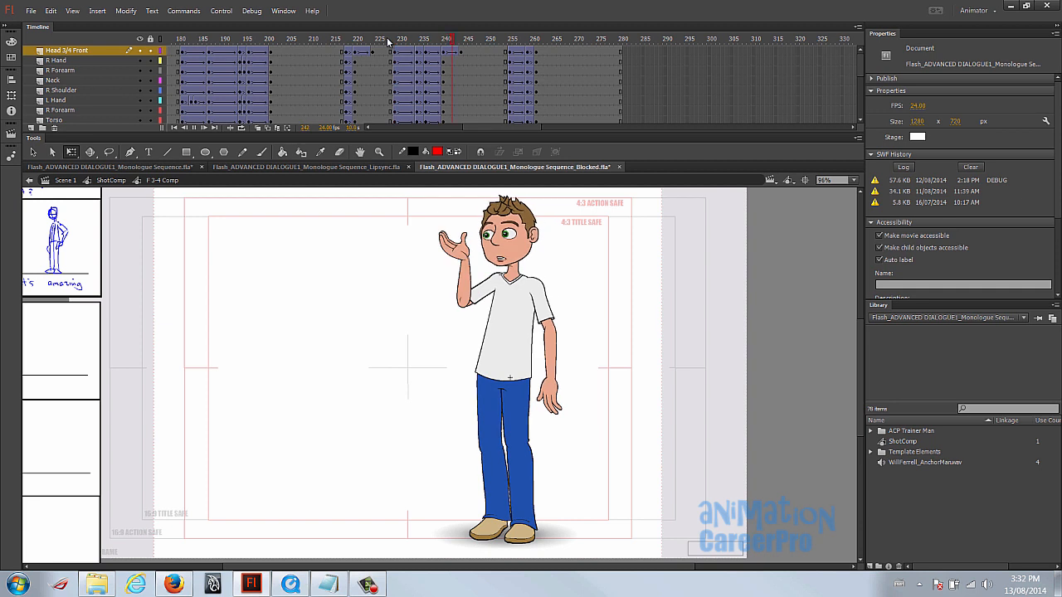
- Preview the hand-on-hip pose change and add keyframes at frame 266 on all the character layers
left_click_drag(481, 40, 556, 41)
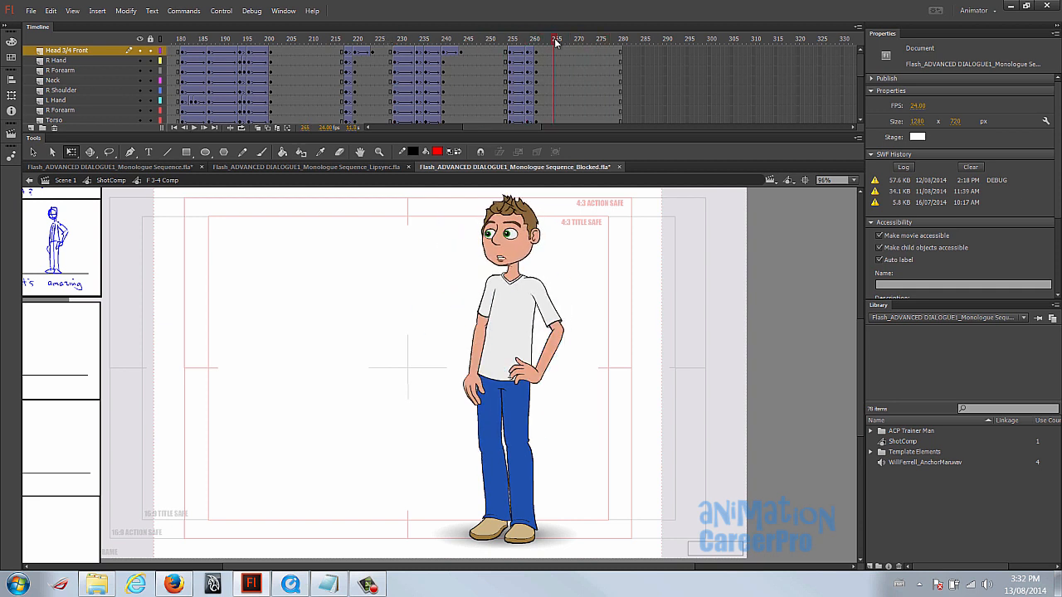
left_click(485, 42)
key("Return")
left_click(487, 43)
left_click_drag(485, 41, 536, 50)
left_click_drag(537, 39, 565, 118)
key("F6")
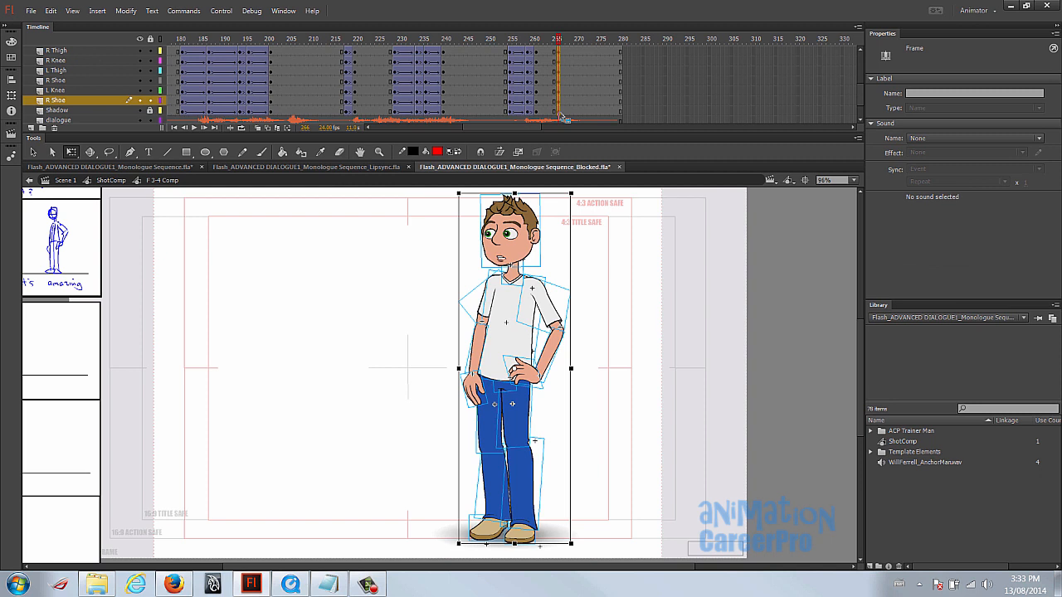
- On frame 261, select the whole character, move its pivot to the feet, squash it slightly shorter and wider, and scrub the change
left_click(536, 40)
scroll(539, 83, "up", 3)
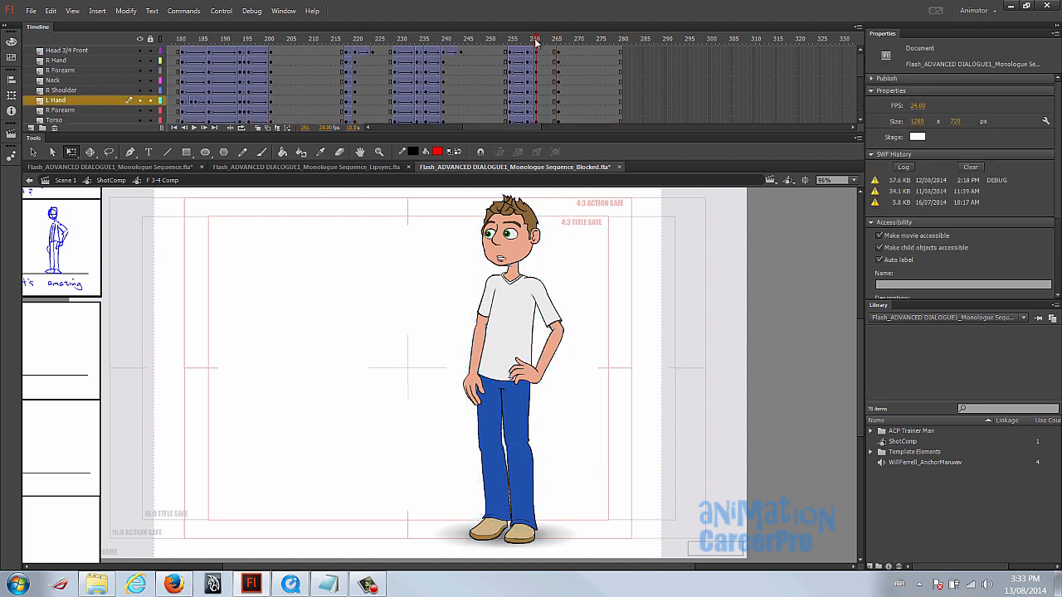
left_click_drag(413, 194, 668, 540)
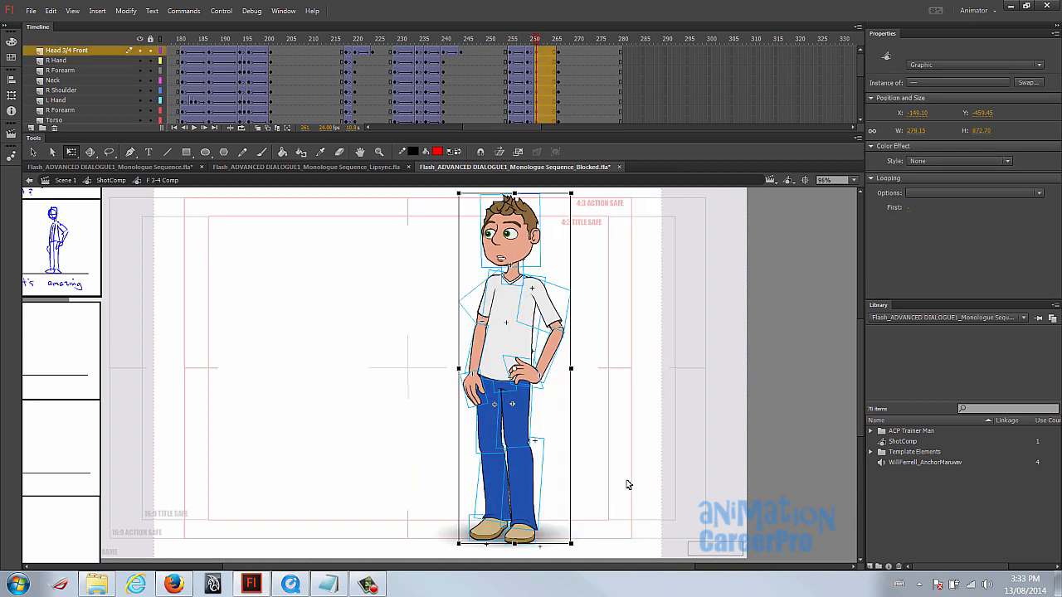
left_click_drag(514, 368, 515, 528)
left_click_drag(515, 194, 514, 199)
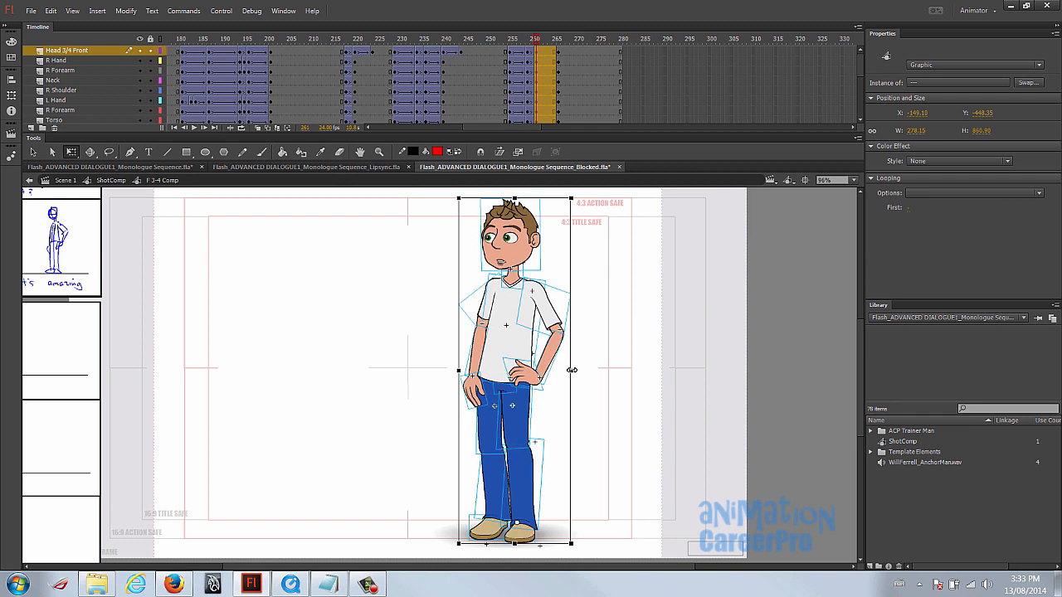
left_click_drag(573, 370, 574, 369)
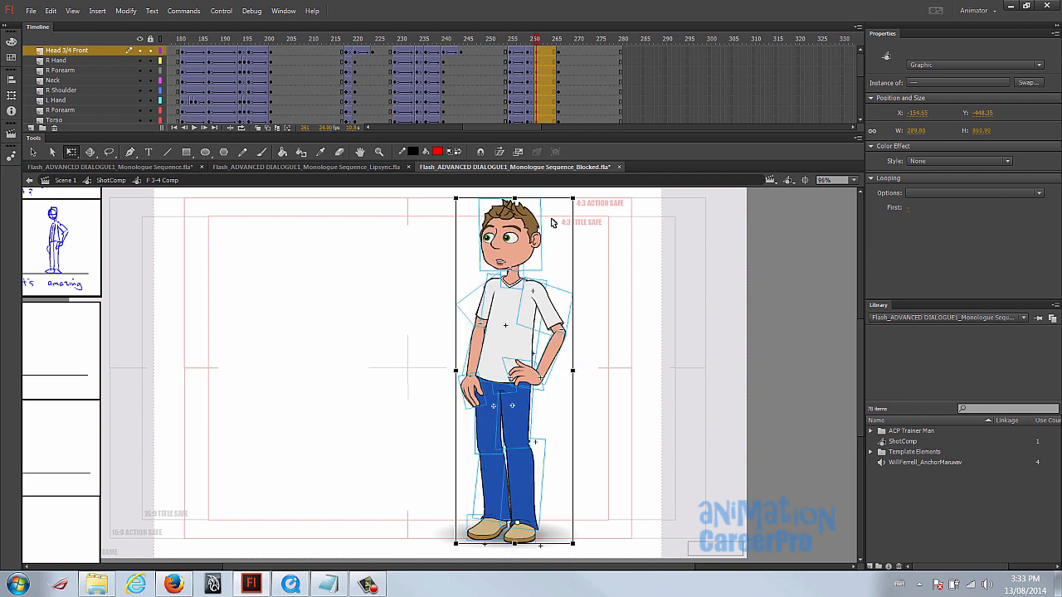
left_click_drag(538, 41, 535, 103)
mouse_move(509, 41)
left_mouse_down()
mouse_move(541, 40)
mouse_move(512, 41)
left_mouse_up()
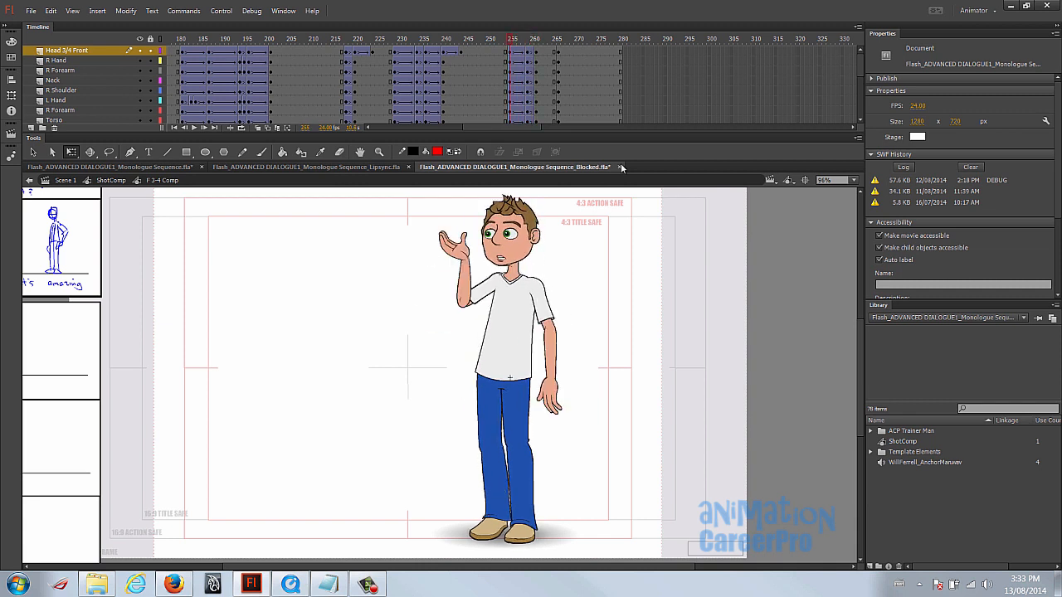
- On frame 261, reposition the forearm and upper arm of the hanging arm so its joints line up
left_click(537, 51)
key("Escape")
key("z")
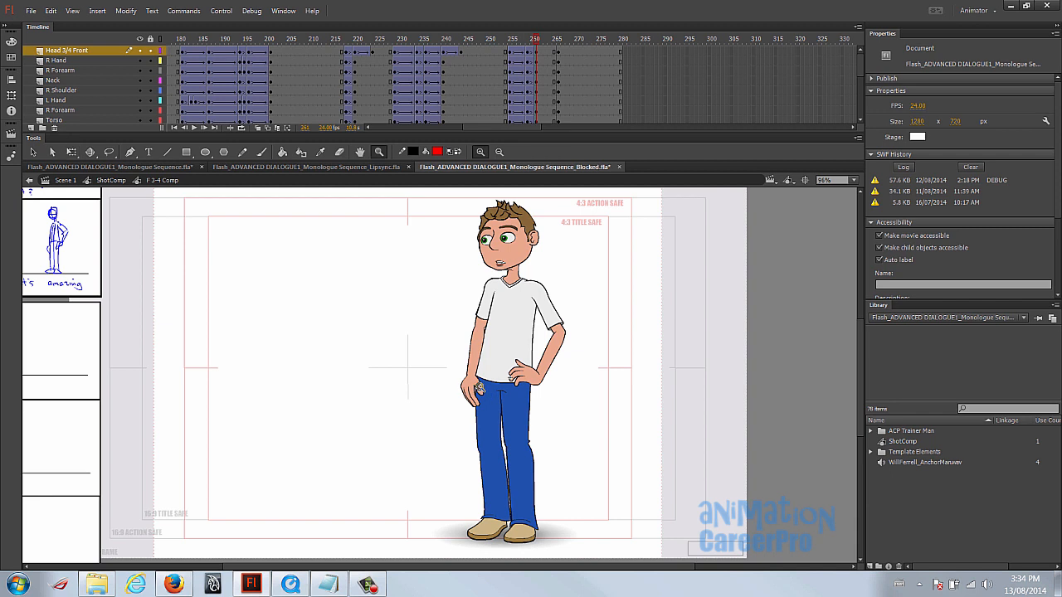
left_click(480, 388)
key("v")
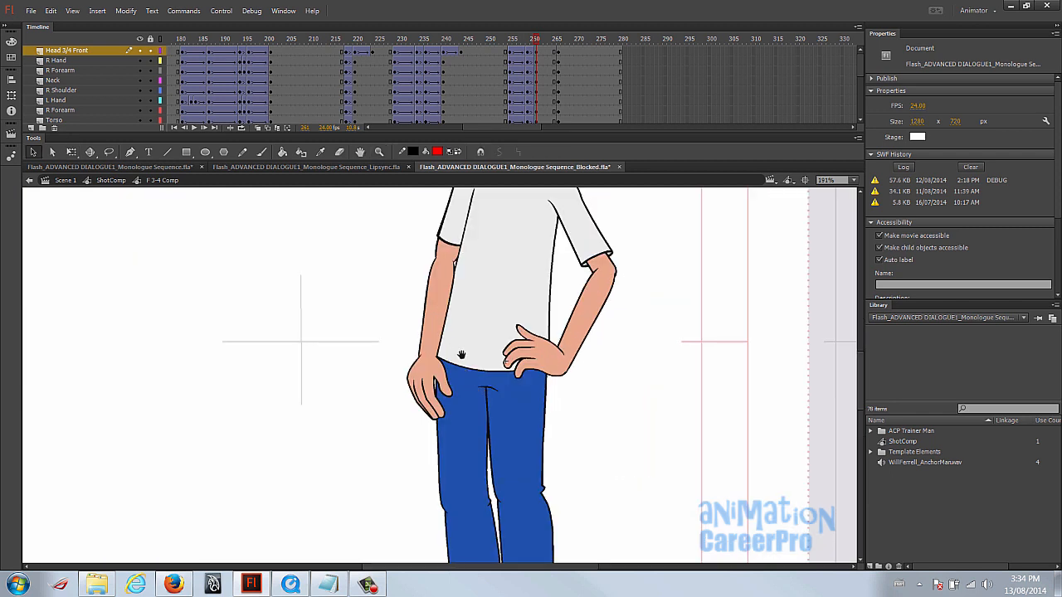
left_click(446, 395)
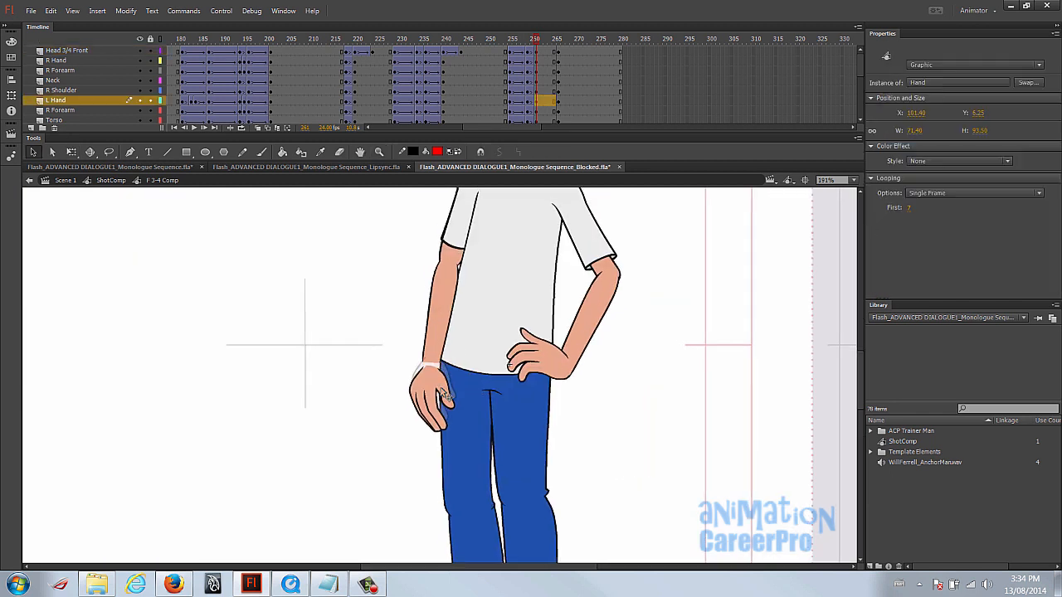
left_click(446, 331)
key("q")
left_click_drag(428, 365, 439, 346)
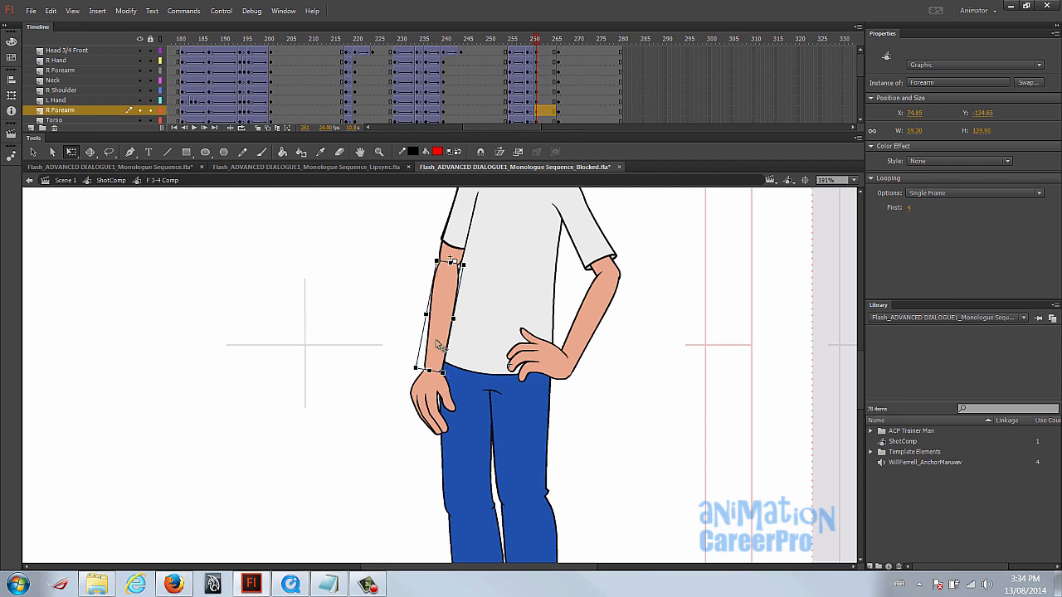
left_click_drag(504, 297, 514, 366)
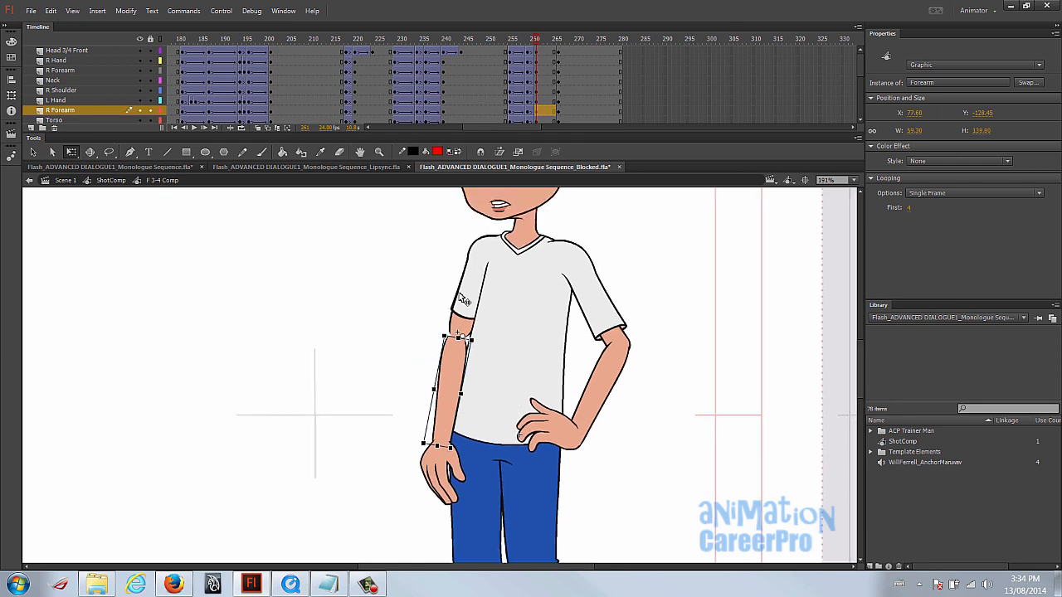
left_click(468, 322)
left_click_drag(448, 336, 437, 324)
- Create classic tweens between frames 261 and 266 on all the character layers
left_click_drag(536, 39, 558, 51)
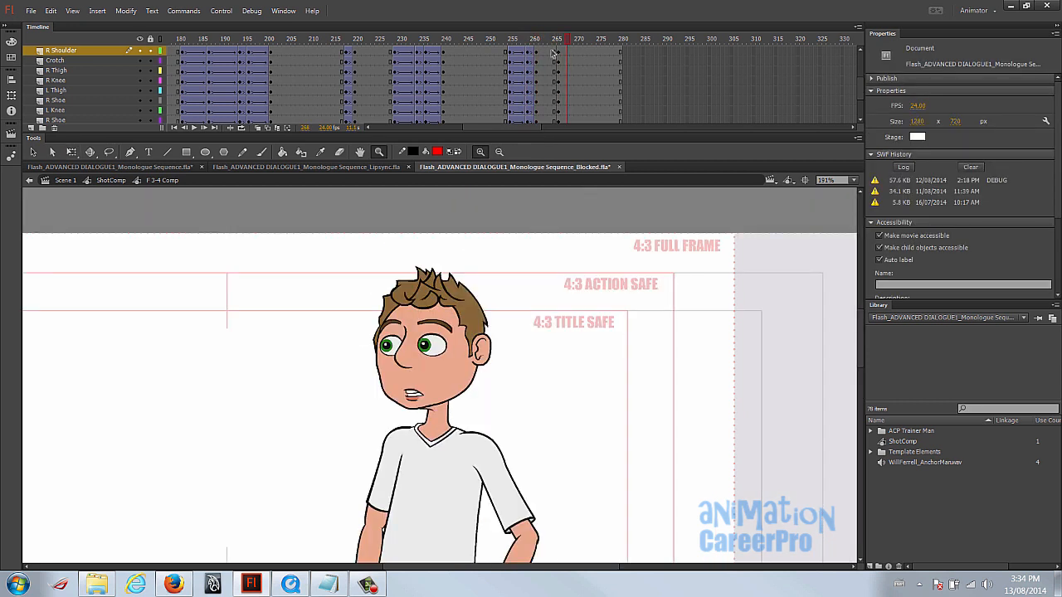
left_click(550, 52)
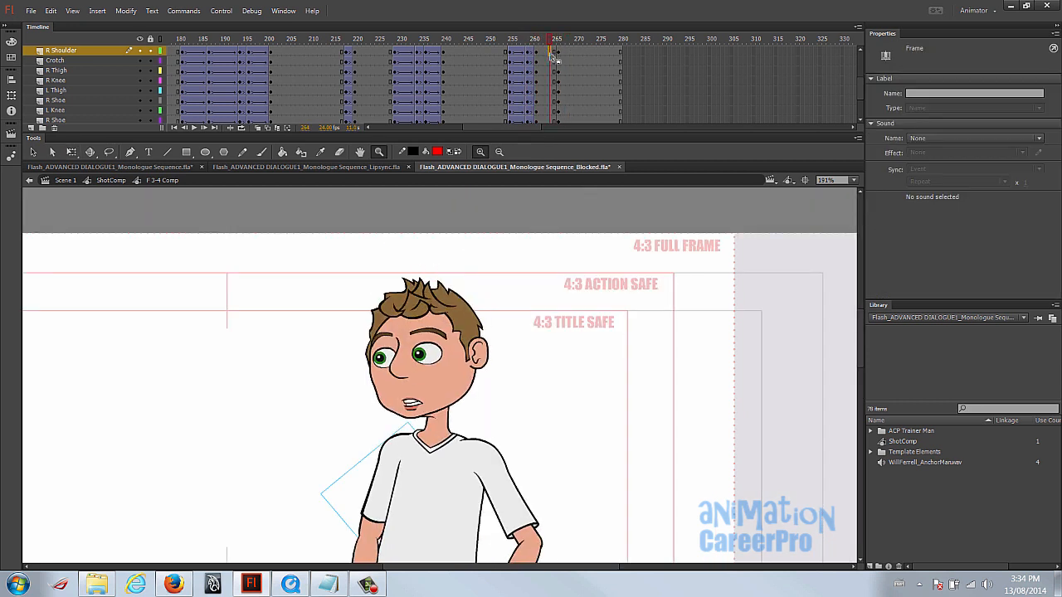
scroll(554, 55, "up", 2)
left_click_drag(550, 54, 551, 150)
right_click(549, 71)
left_click(585, 106)
- View the full figure and play back from about frame 252 to check the settle into the hand-on-hip pose
left_click(466, 312, "alt")
left_click_drag(486, 323, 572, 173)
mouse_move(504, 43)
left_mouse_down()
mouse_move(535, 43)
mouse_move(498, 43)
left_mouse_up()
key("Return")
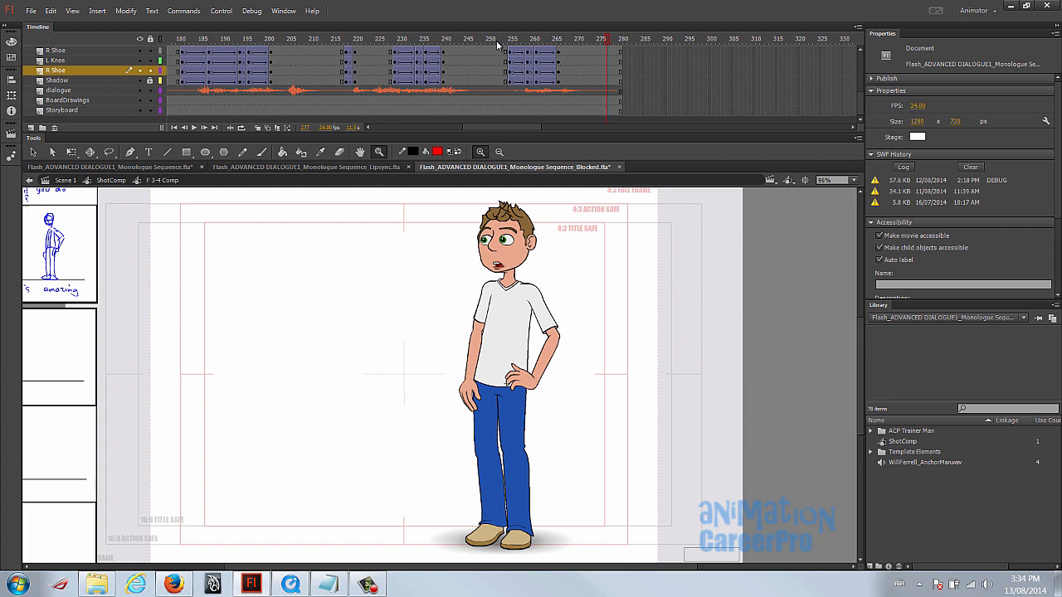
- Add keyframes on frame 260 for the raised arm's forearm and hand only
left_click(510, 39)
key("v")
left_click(539, 46)
left_click_drag(535, 47, 528, 49)
left_click(456, 287)
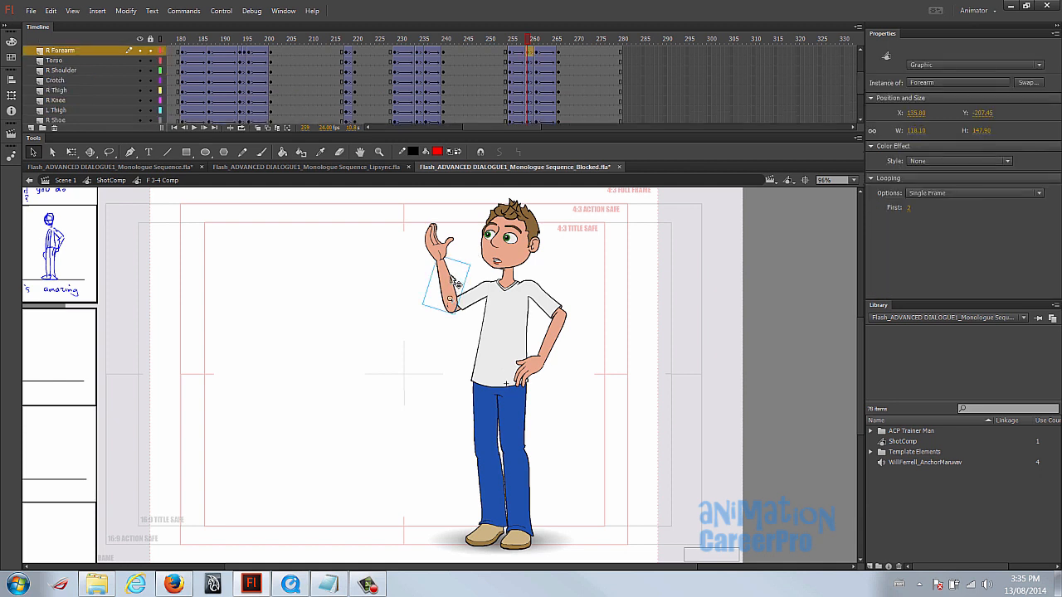
left_click(440, 250)
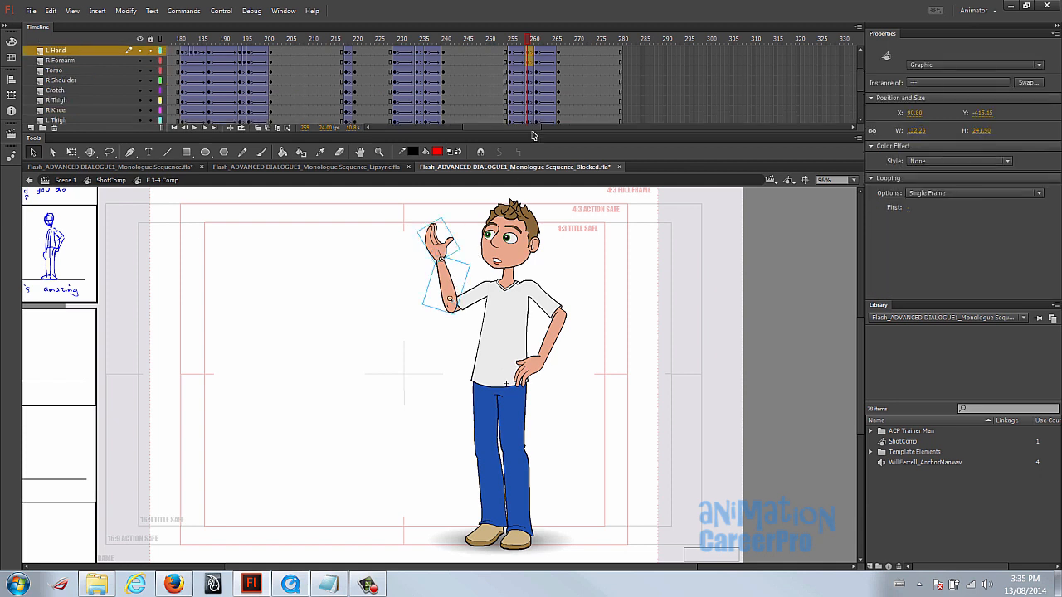
left_click(534, 59)
left_click(536, 60)
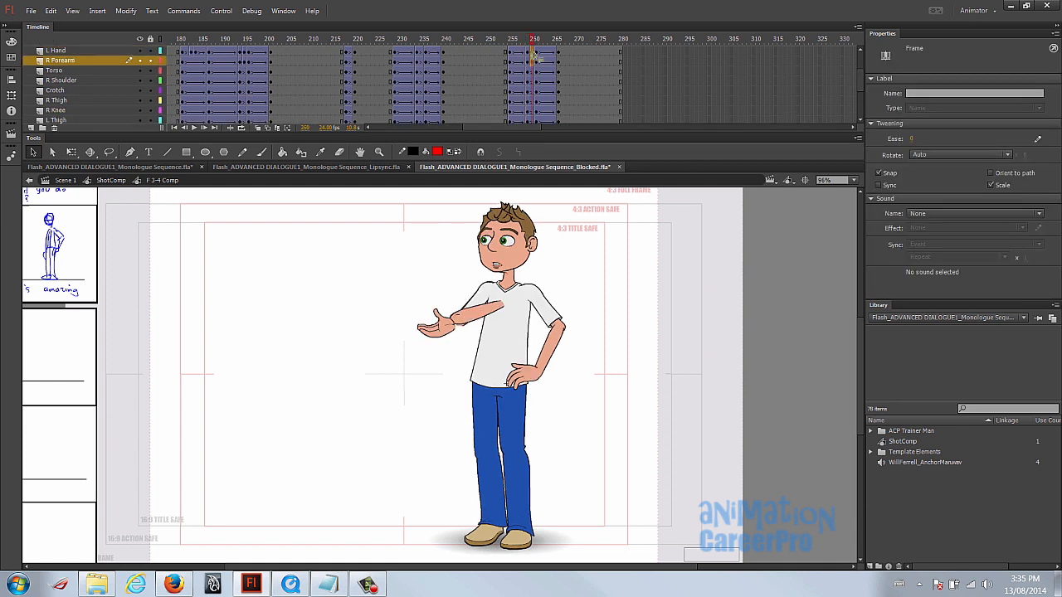
- On frame 260, pull the hand outward away from the body and compare the pose with neighbouring frames
left_click_drag(443, 322, 372, 317)
left_click(420, 264)
left_click_drag(521, 42, 537, 40)
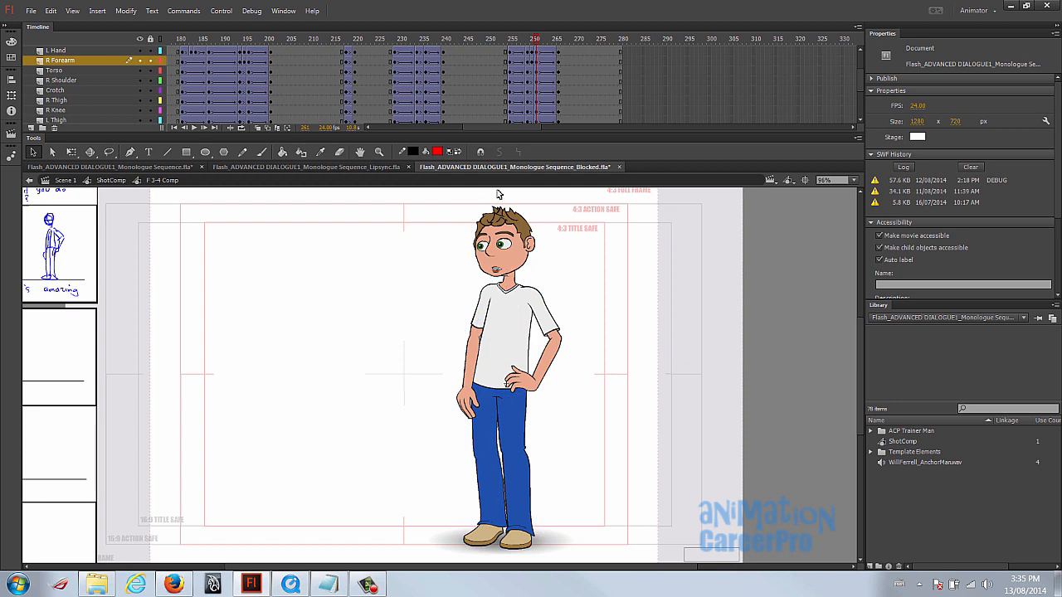
key("b")
mouse_move(444, 239)
left_mouse_down()
mouse_move(429, 282)
mouse_move(444, 358)
mouse_move(467, 386)
left_mouse_up()
key("ctrl+z")
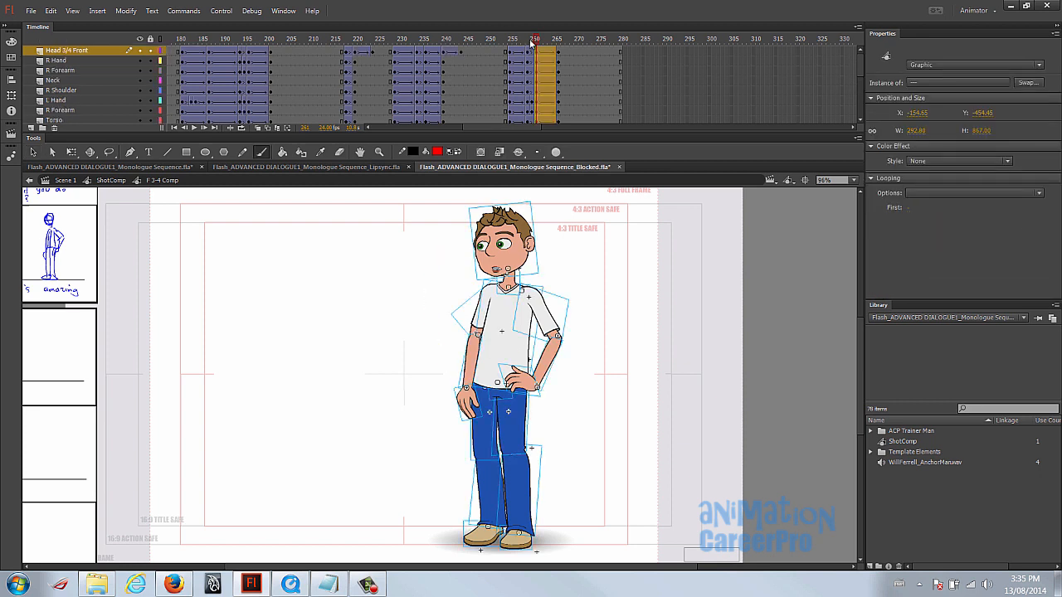
- On frame 260, reposition the forearm and rotate it outward from the elbow toward the detached hand
left_click(532, 111)
key("v")
left_click_drag(418, 309, 415, 348)
key("q")
left_click_drag(402, 319, 433, 325)
left_click_drag(531, 40, 537, 42)
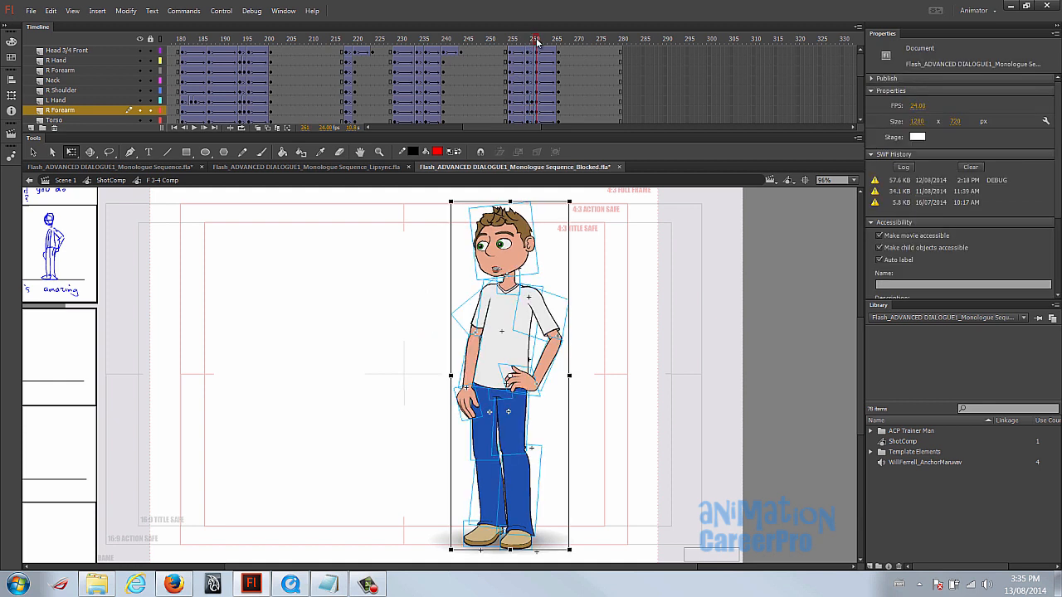
- Set the forearm's looping first frame to 4 on frame 260, matching frame 261, and rotate it to extend almost horizontally
left_click(474, 359)
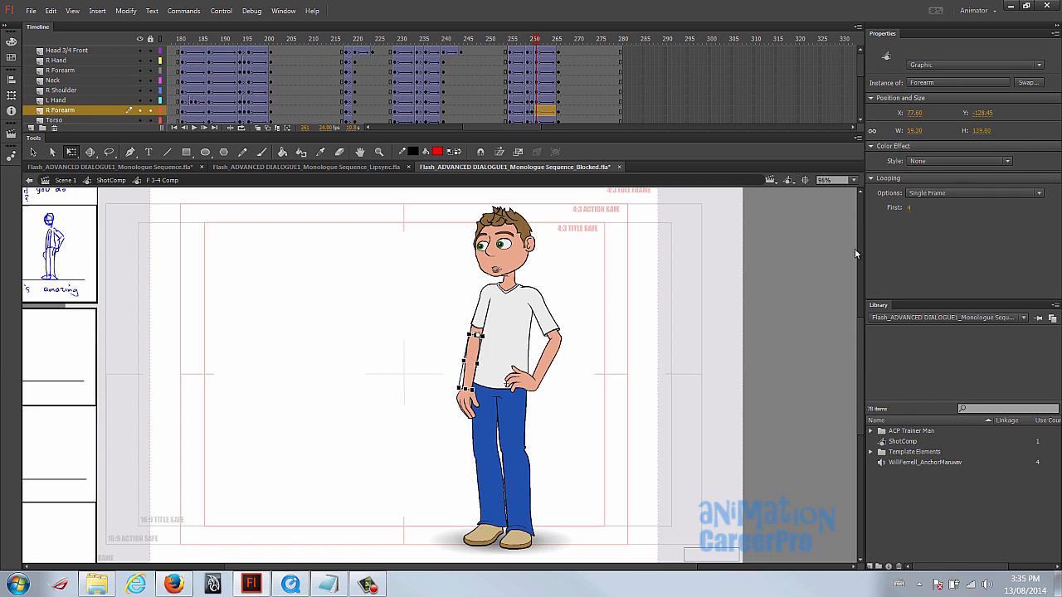
left_click(532, 110)
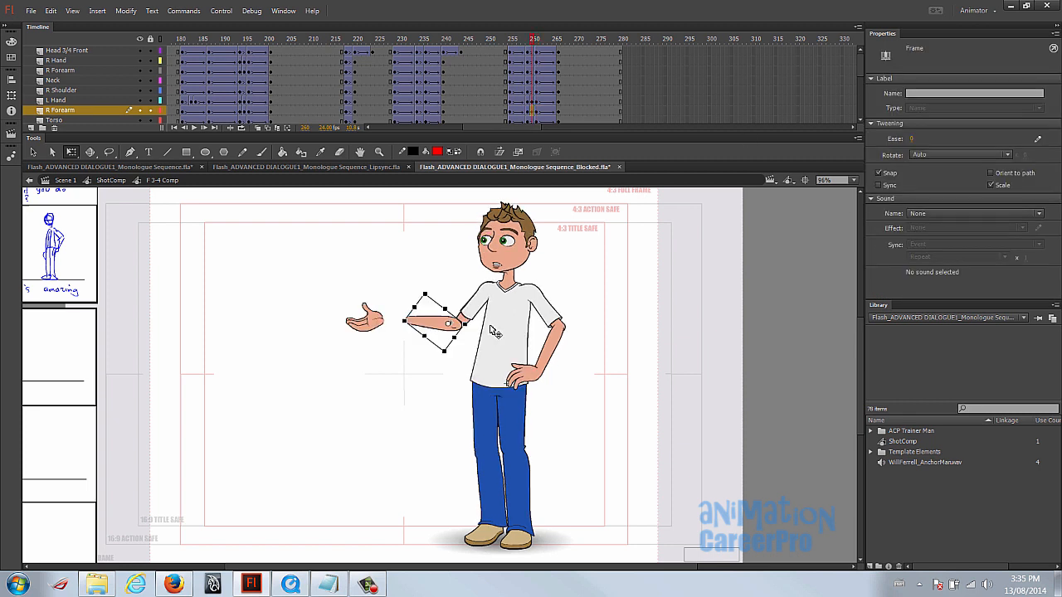
left_click(444, 324)
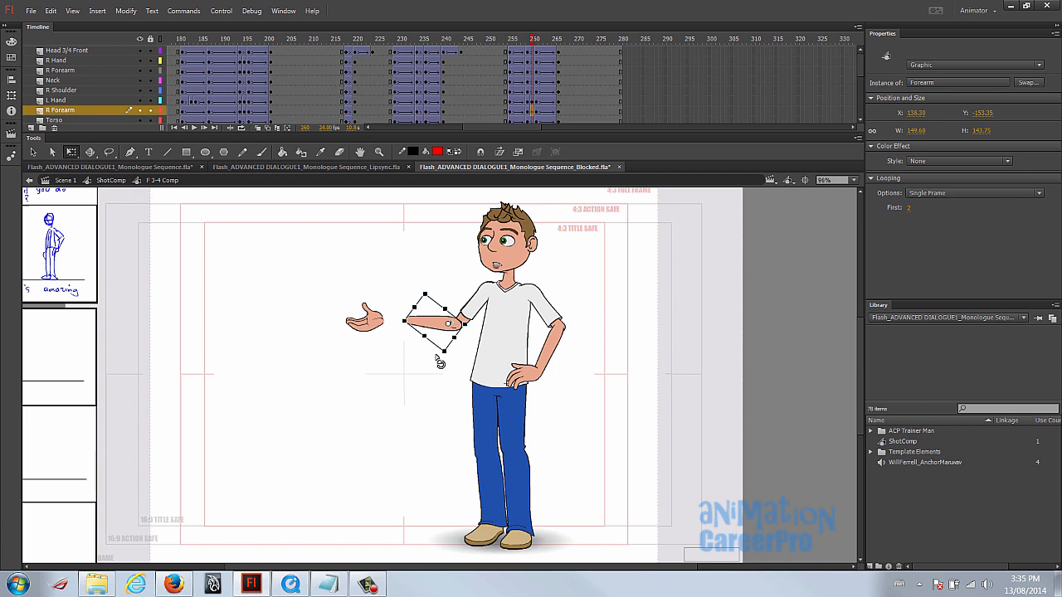
left_click(910, 209)
type("6")
key("Return")
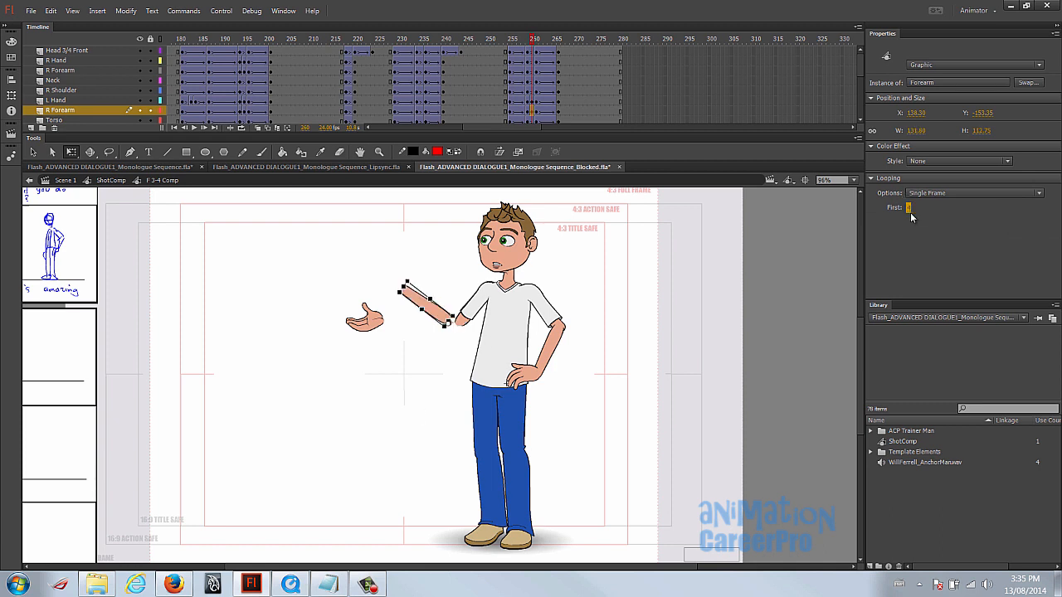
left_click_drag(410, 273, 449, 325)
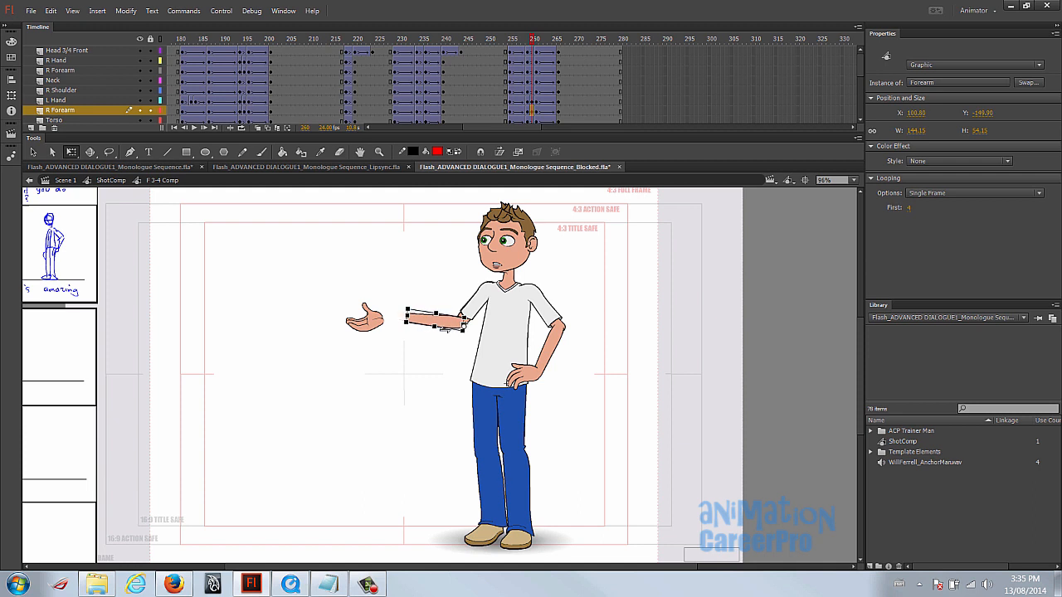
- Turn on onion skinning, attach the hand to the forearm's wrist on frame 260 and rotate it
left_click(258, 128)
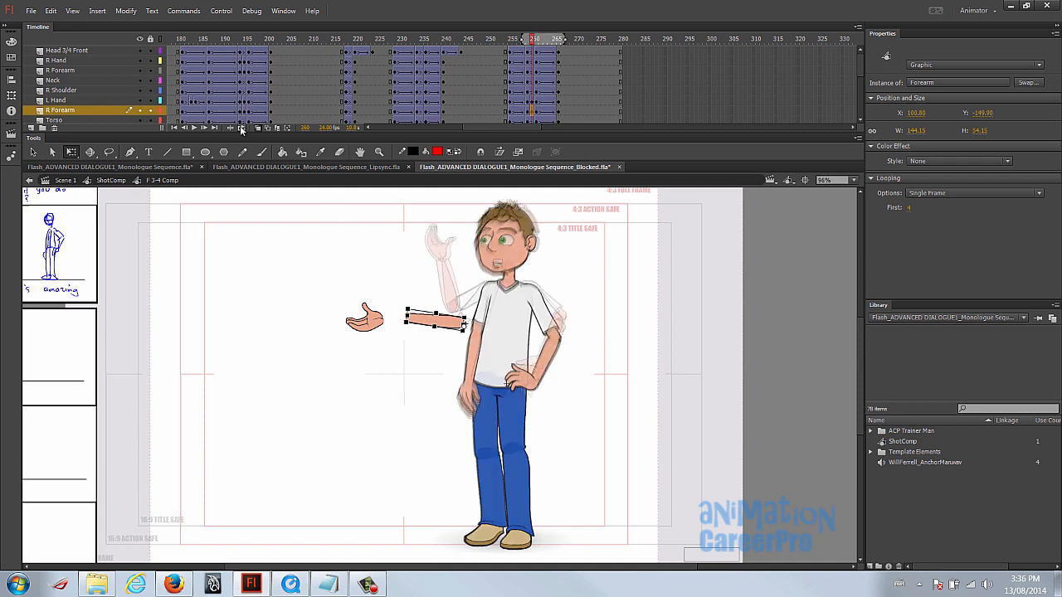
left_click(379, 151)
left_click_drag(313, 204, 639, 443)
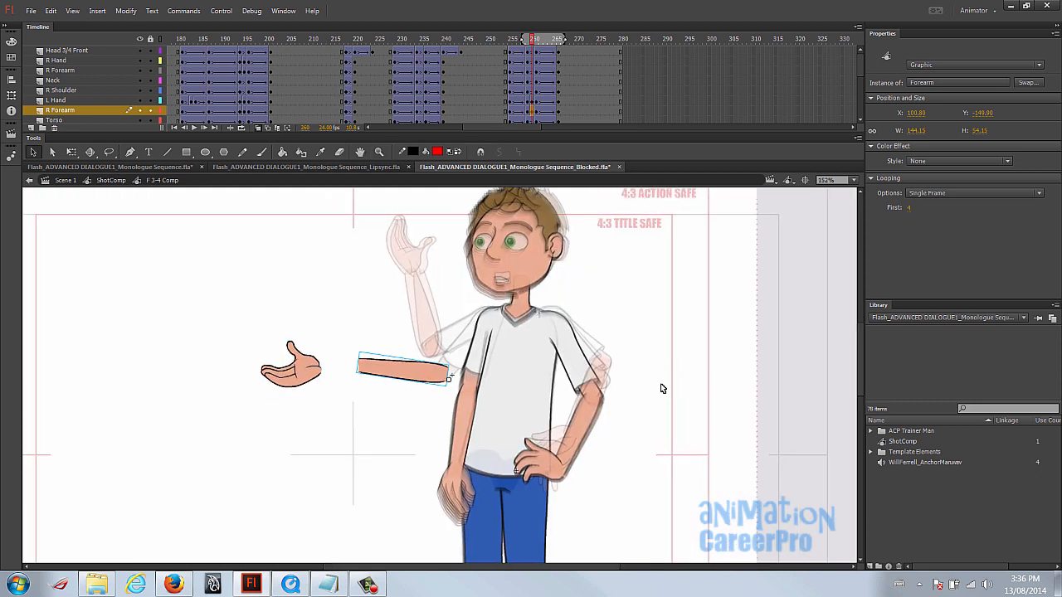
key("q")
left_click(278, 357)
left_click_drag(278, 356, 348, 322)
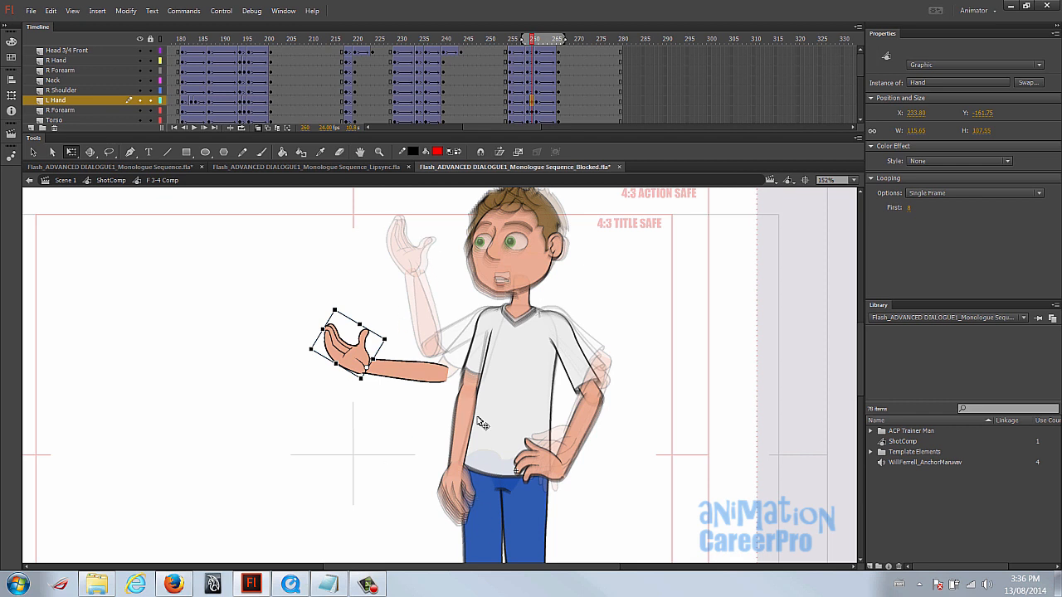
- Change the hand's looping first frame to 13 on frame 260, and rotate and adjust it at the wrist
left_click(906, 209)
scroll(911, 212, "up", 7)
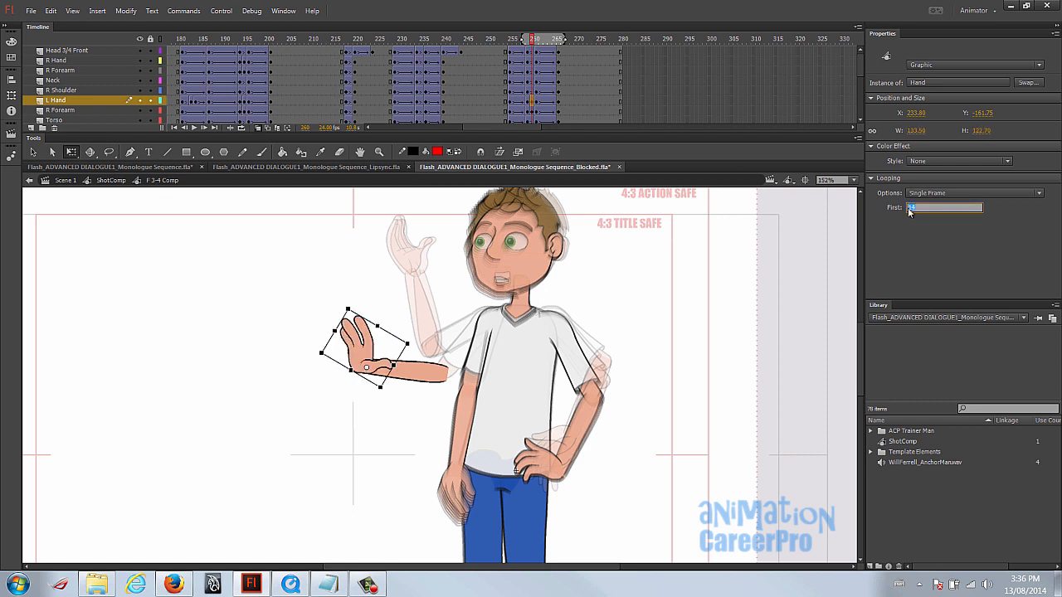
scroll(906, 212, "down", 5)
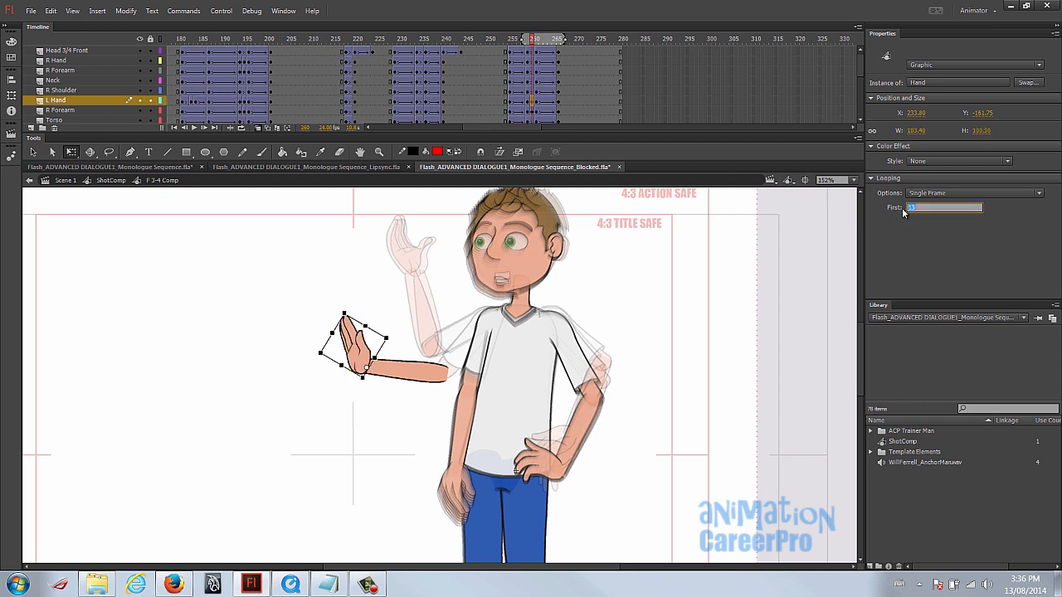
left_click_drag(352, 313, 317, 336)
mouse_move(349, 373)
left_mouse_down()
mouse_move(341, 355)
mouse_move(347, 366)
left_mouse_up()
left_click(464, 204)
- Turn off onion skinning and move the forearm and hand together so the elbow meets the sleeve on frame 260
left_click(258, 128)
left_click_drag(319, 291, 416, 384)
left_click_drag(415, 377, 415, 372)
left_click(418, 332)
left_click_drag(529, 40, 532, 53)
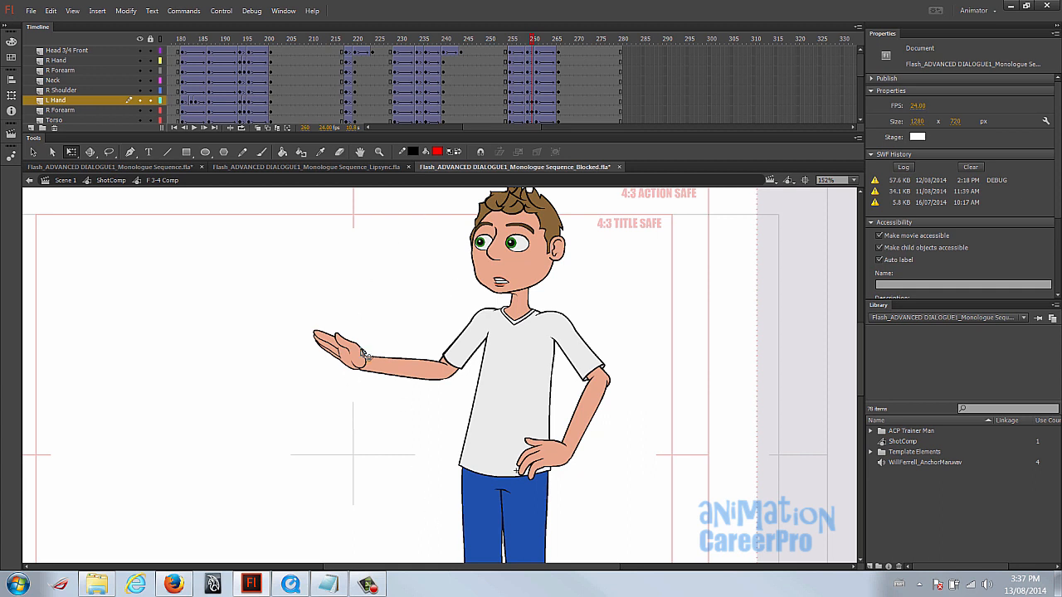
- Rotate the hand on frame 260 so its fingers point upward, dragging behind the dropping forearm
left_click(363, 355)
left_click_drag(322, 329, 330, 315)
left_click(424, 300)
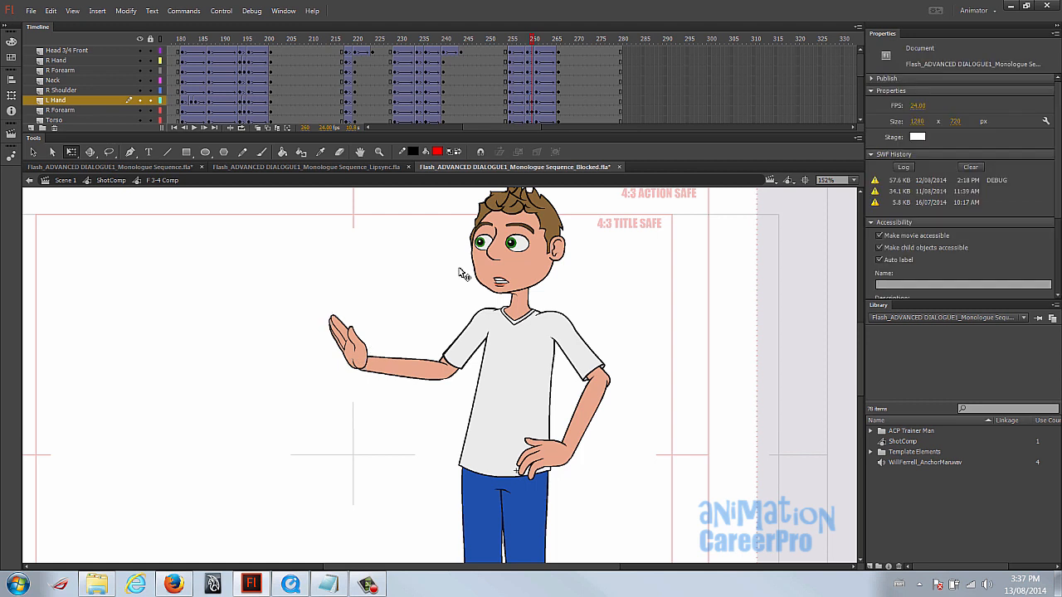
- View the full figure and play back repeatedly from about frame 250 to check the hand drag as the arm drops
key("z")
left_click(503, 372, "alt")
left_click_drag(477, 380, 505, 348)
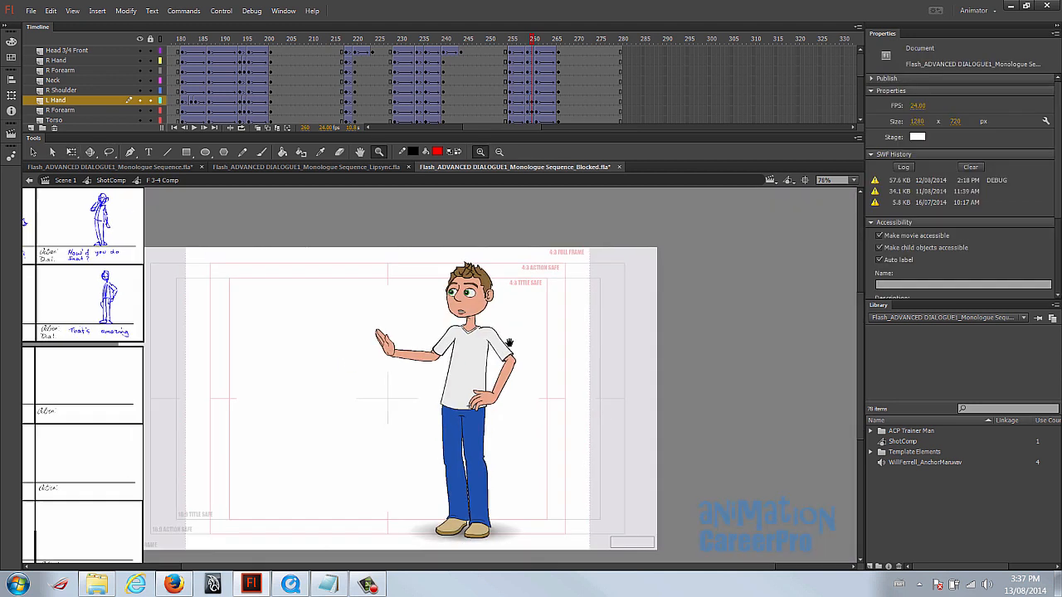
left_click_drag(372, 252, 545, 535)
left_click(503, 39)
key("Return")
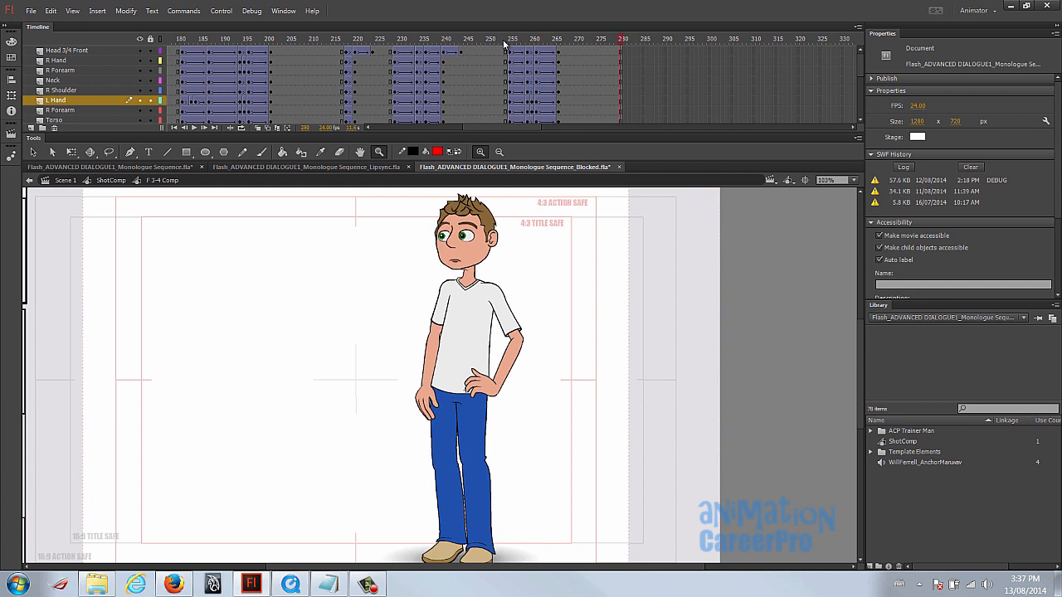
left_click(492, 39)
key("Return")
left_click(484, 39)
key("Return")
left_click(489, 42)
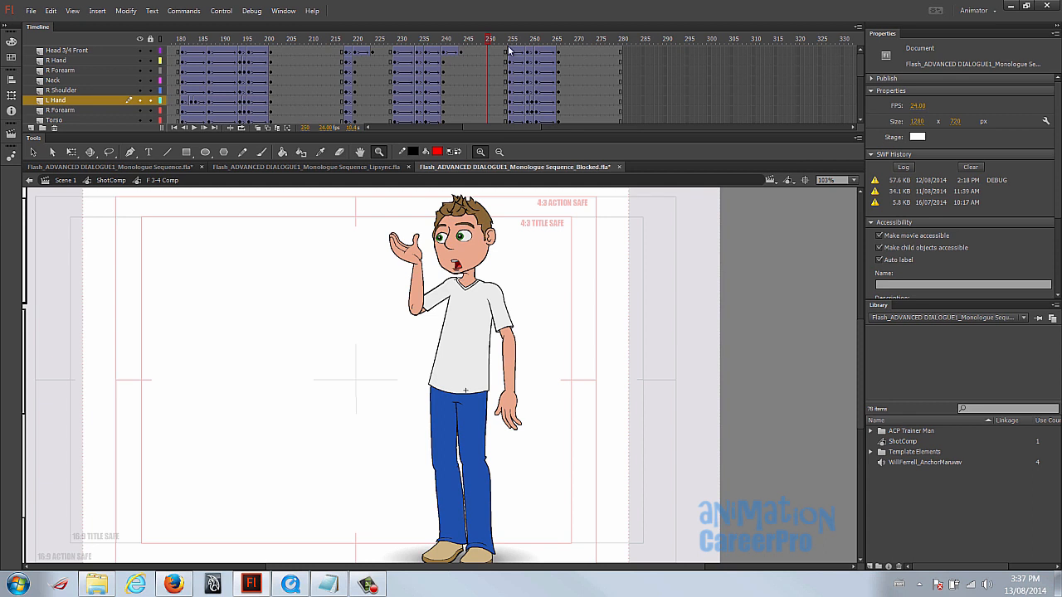
key("Return")
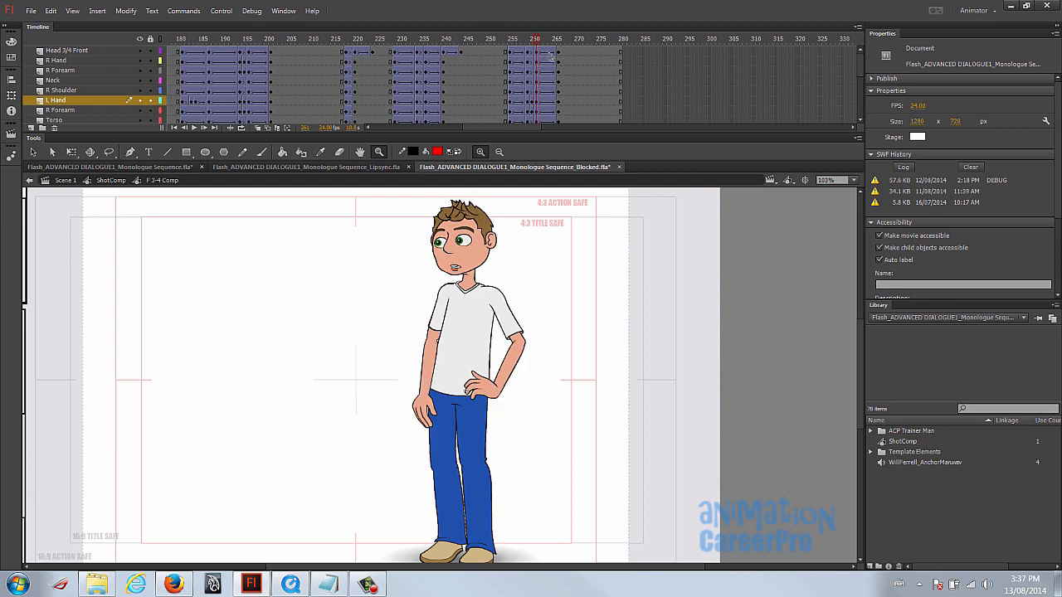
mouse_move(540, 40)
left_mouse_down()
mouse_move(560, 42)
mouse_move(505, 40)
mouse_move(533, 56)
left_mouse_up()
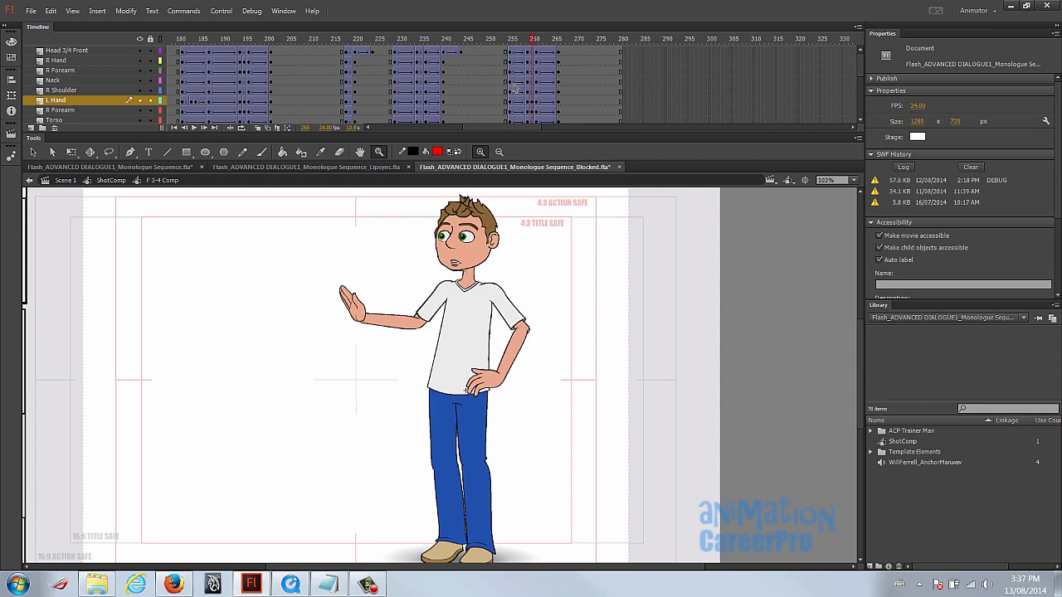
left_click(492, 37)
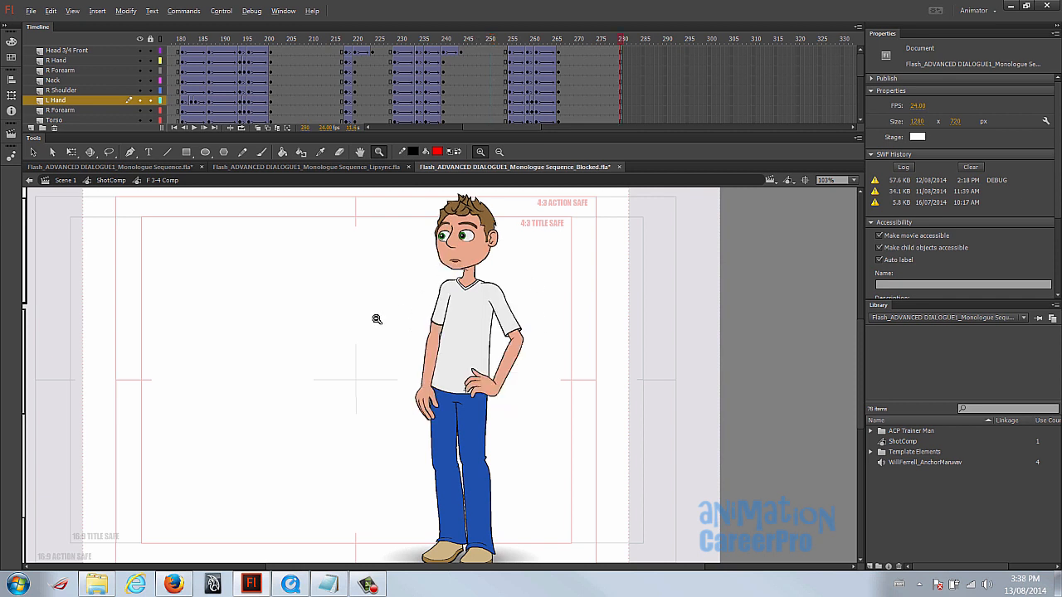
- View the full frame and play the whole monologue animation from its start
left_click(378, 318, "alt")
left_click_drag(254, 308, 625, 514)
left_click_drag(466, 131, 381, 130)
left_click(166, 35)
key("Return")
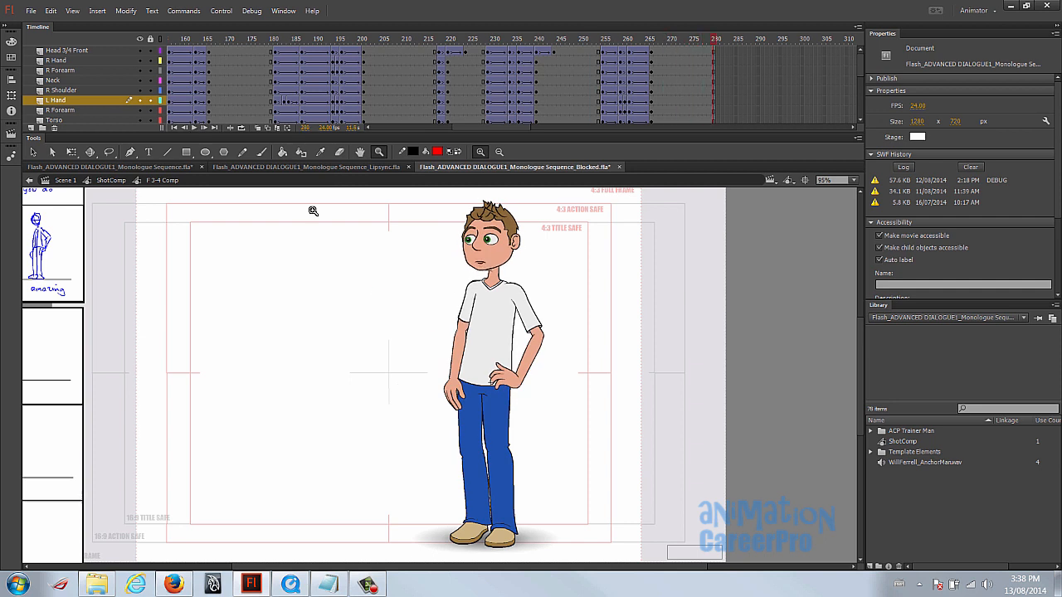
- Select the head on frame 22 and set its looping first frame to 22
key("v")
left_click(464, 294)
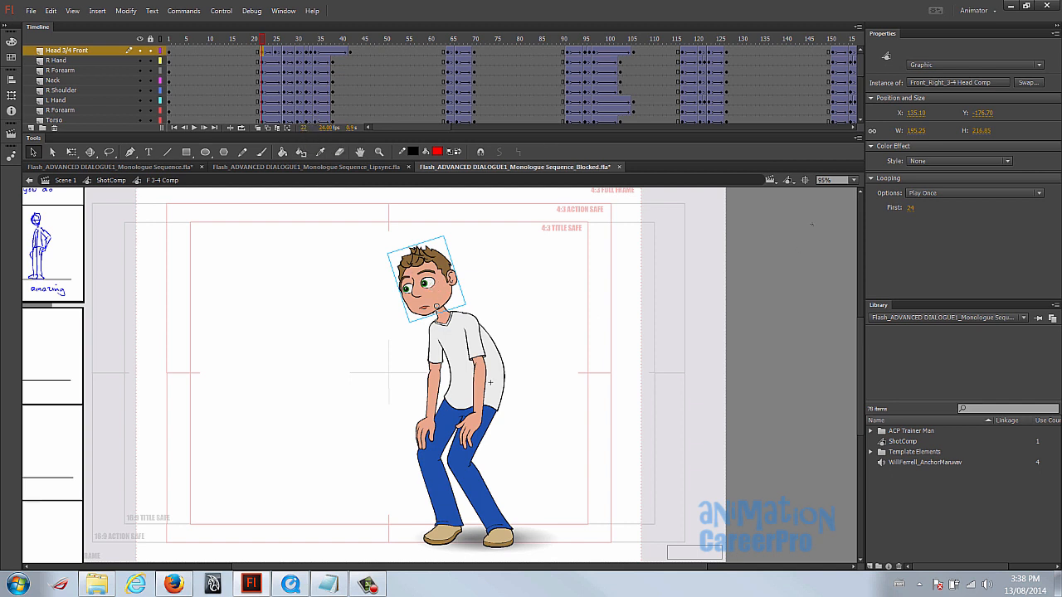
left_click(908, 208)
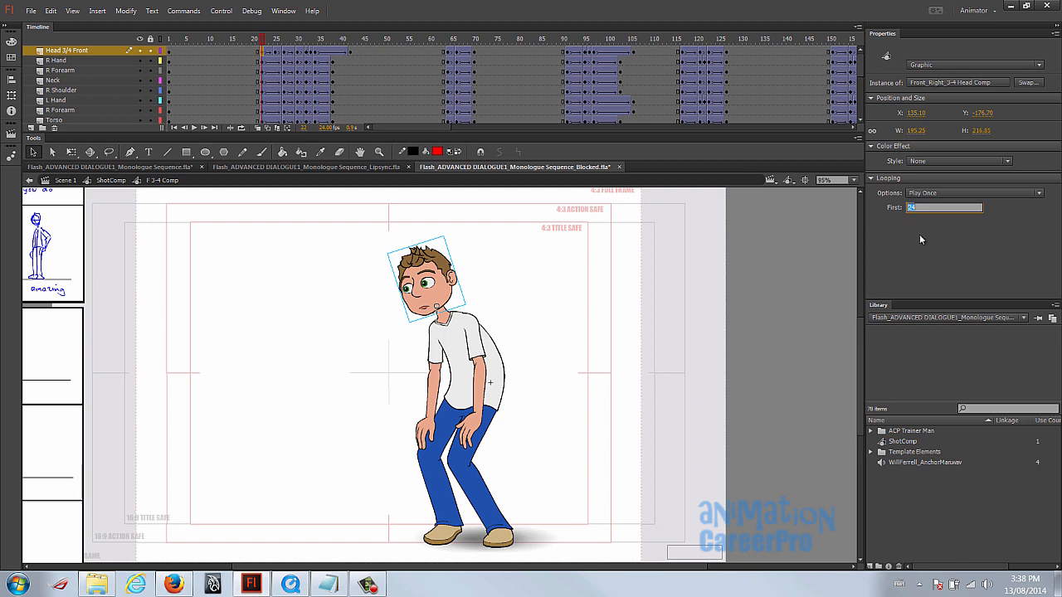
type("22")
key("Return")
- Select the head on frame 25 and set its looping first frame to 25
left_click(276, 39)
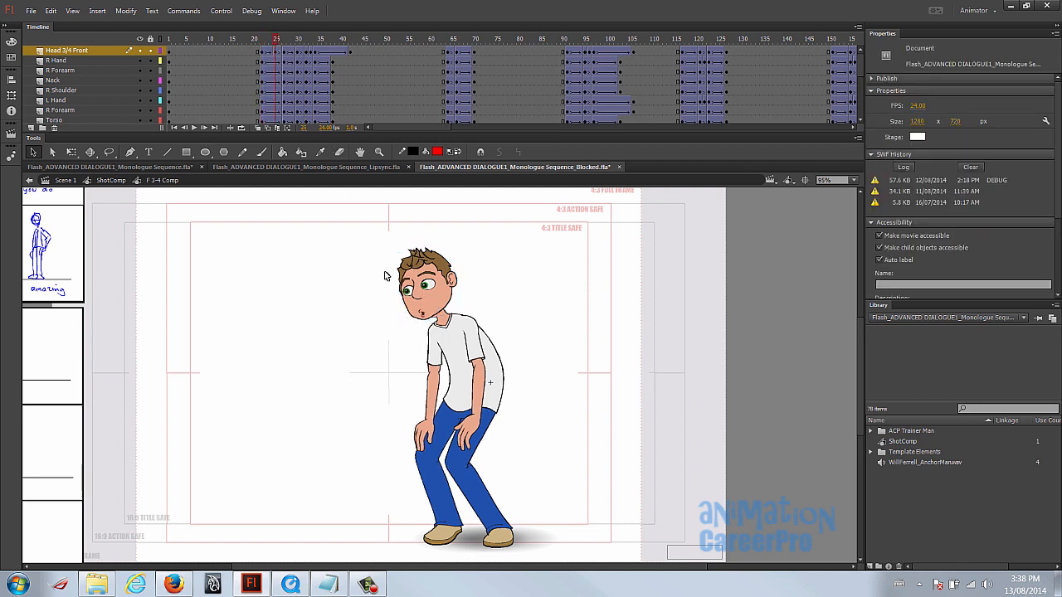
left_click(416, 286)
left_click(910, 207)
type("25")
key("Return")
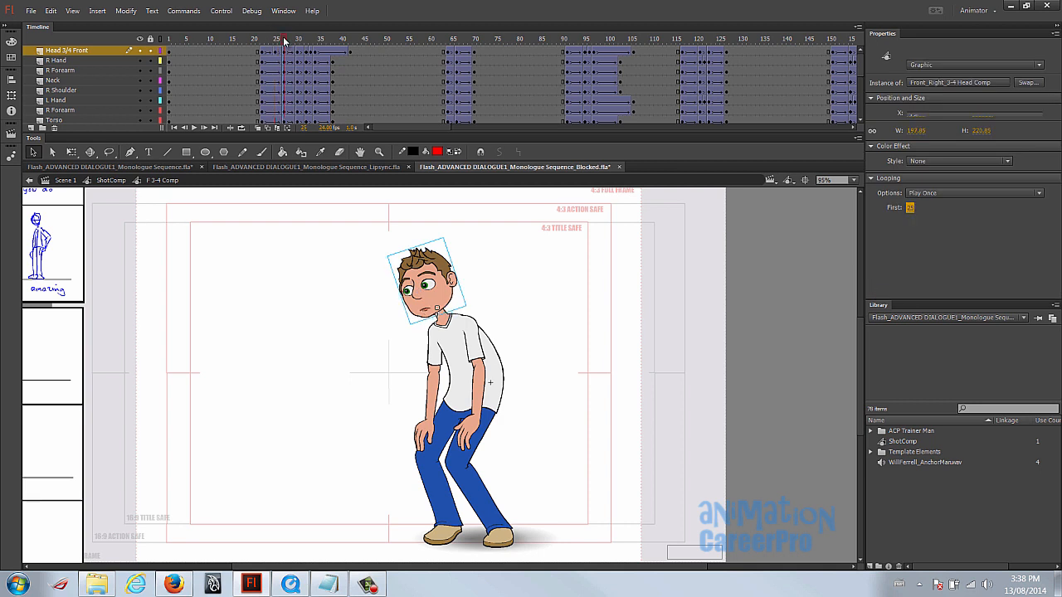
- Match the head's looping first frame to the timeline frame number at its keyframes from frame 27 to 34
left_click(284, 39)
left_click(419, 286)
left_click(299, 40)
left_click(419, 286)
left_click(303, 40)
left_click(419, 296)
left_click(307, 40)
left_click(427, 290)
left_click(315, 40)
left_click(448, 280)
left_click(911, 207)
type("4")
key("Return")
- Set the head's looping first frame to 42 on frame 42 and to 64 on frame 64
left_click(351, 40)
left_click(455, 297)
left_click(911, 207)
type("42")
key("Return")
left_click(448, 40)
left_click(447, 269)
left_click(913, 208)
type("64")
key("Return")
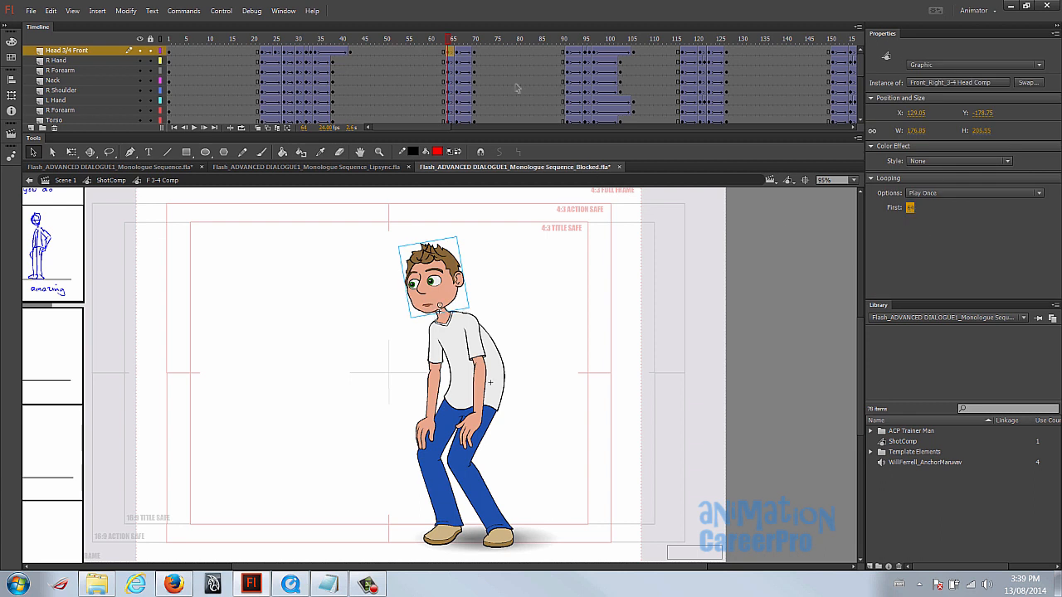
- Match the head's looping first frame to the timeline frame number at the keyframes on frames 163 and 180
left_click(274, 40)
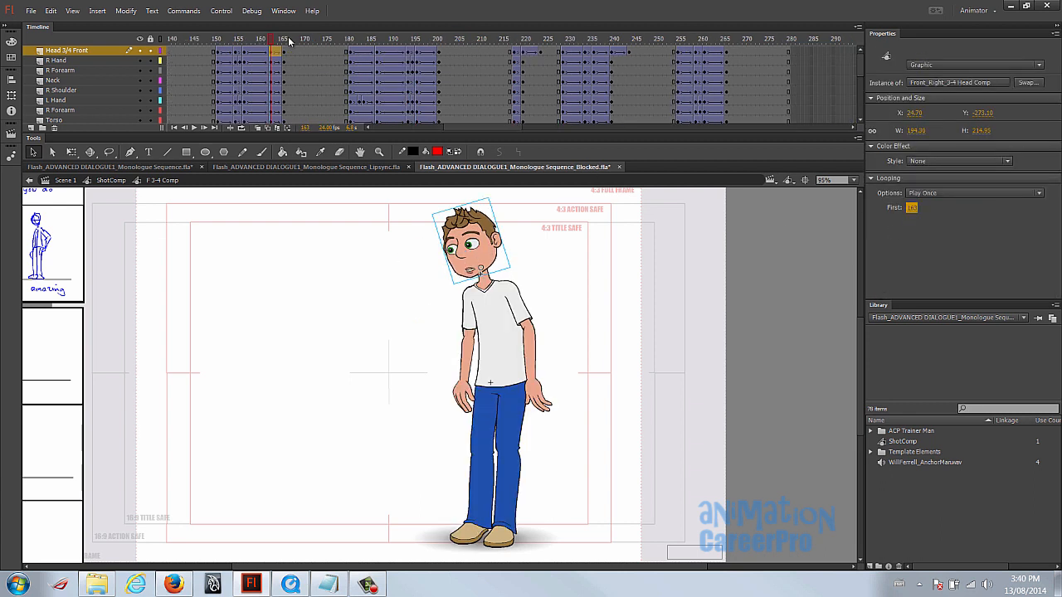
left_click(350, 40)
left_click(468, 248)
left_click(913, 207)
type("142")
key("Return")
- Select the head on frame 194 and set its looping first frame to 194
left_click(410, 40)
left_click(465, 241)
left_click(911, 208)
type("142")
key("Return")
left_click(911, 208)
type("194")
key("Return")
- Set the head's looping first frame to 196 and 200 on its keyframes at those frames
left_click(417, 40)
left_click(509, 240)
left_click(915, 207)
type("196")
key("Return")
left_click(436, 39)
left_click(491, 242)
left_click(913, 208)
type("200")
key("Return")
left_click(419, 40)
left_click(422, 58)
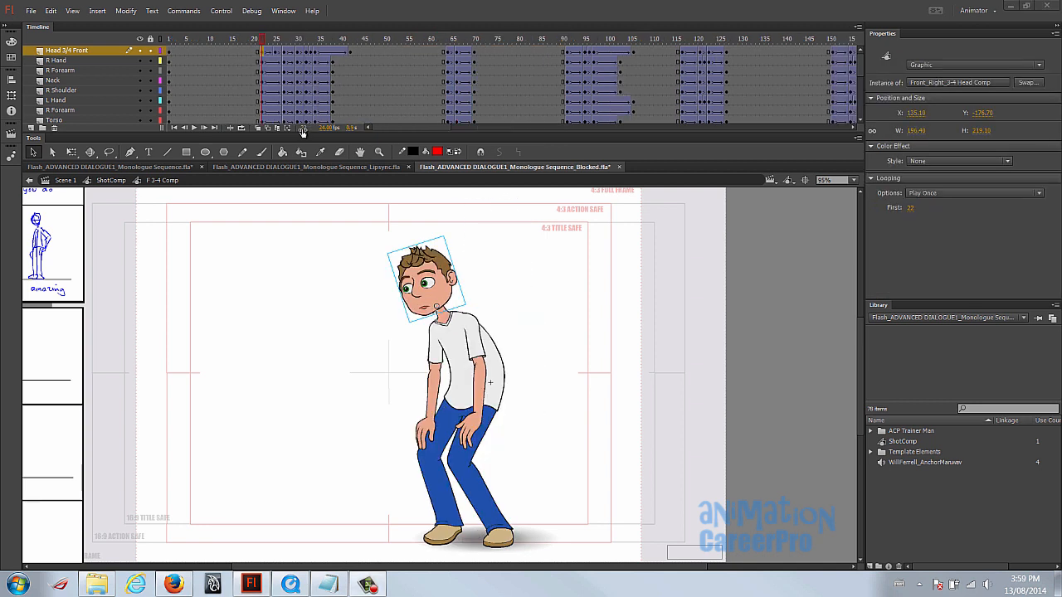
- Compare the timeline's frame number with the head's first-frame value on frame 22, and return to frame 1
left_click(304, 128)
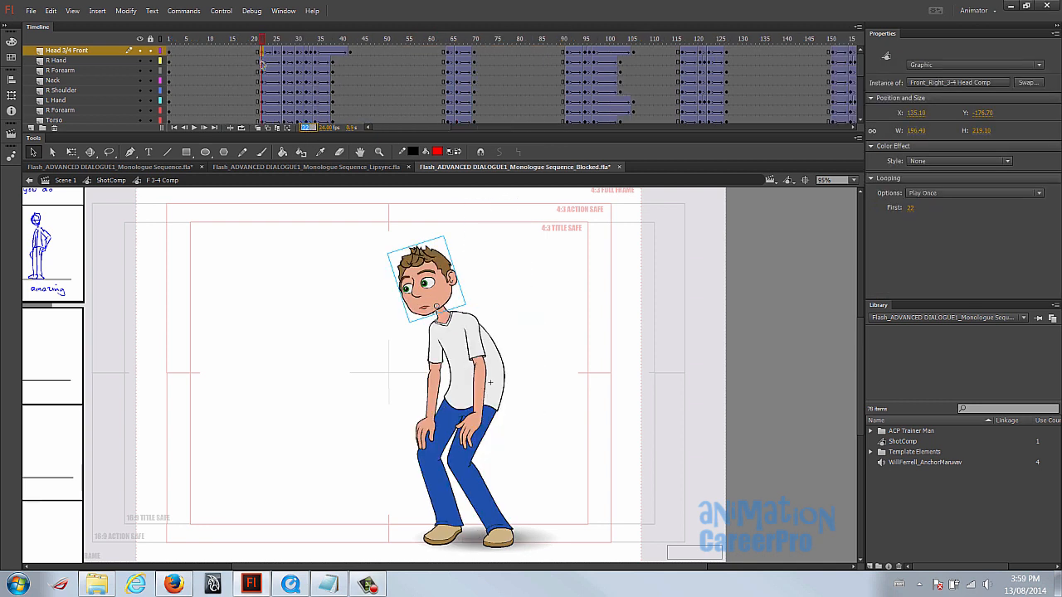
left_click(911, 210)
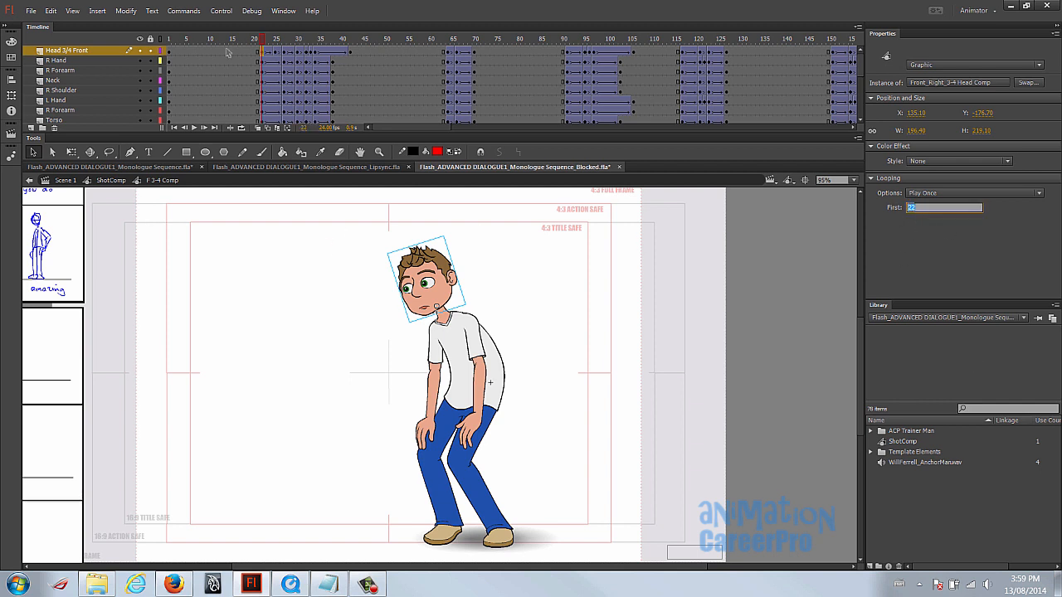
left_click(168, 40)
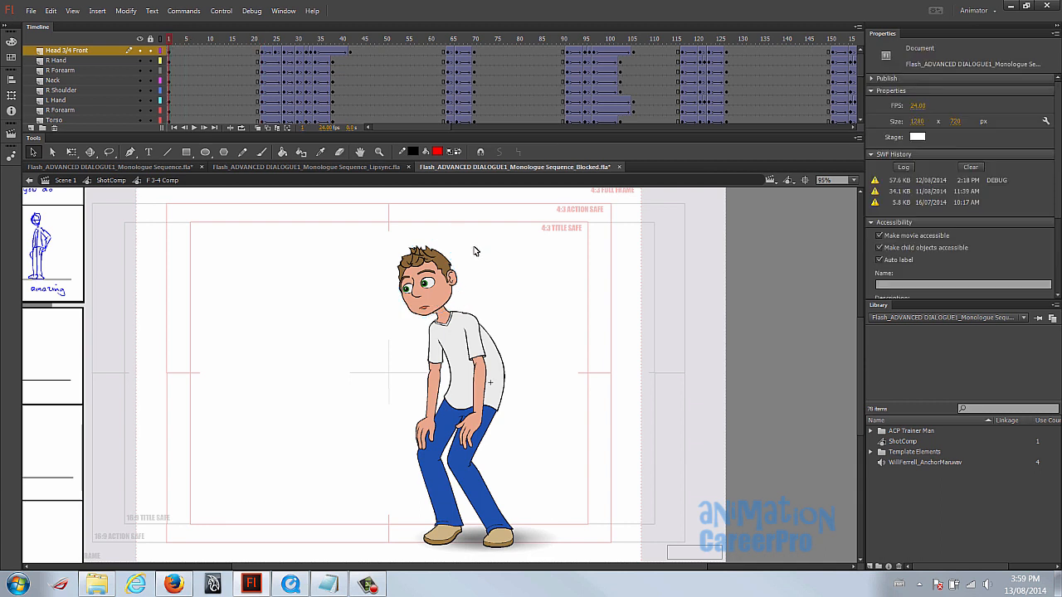
- Play back the full character animation from frame 1 and return to frame 22
left_click_drag(495, 317, 551, 312)
key("Return")
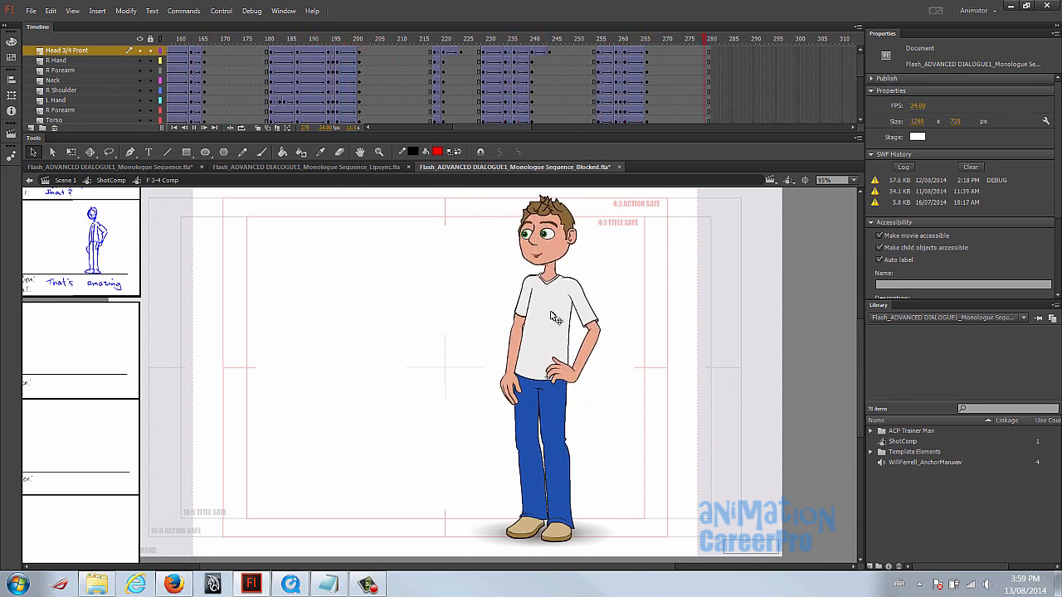
left_click_drag(490, 125, 398, 131)
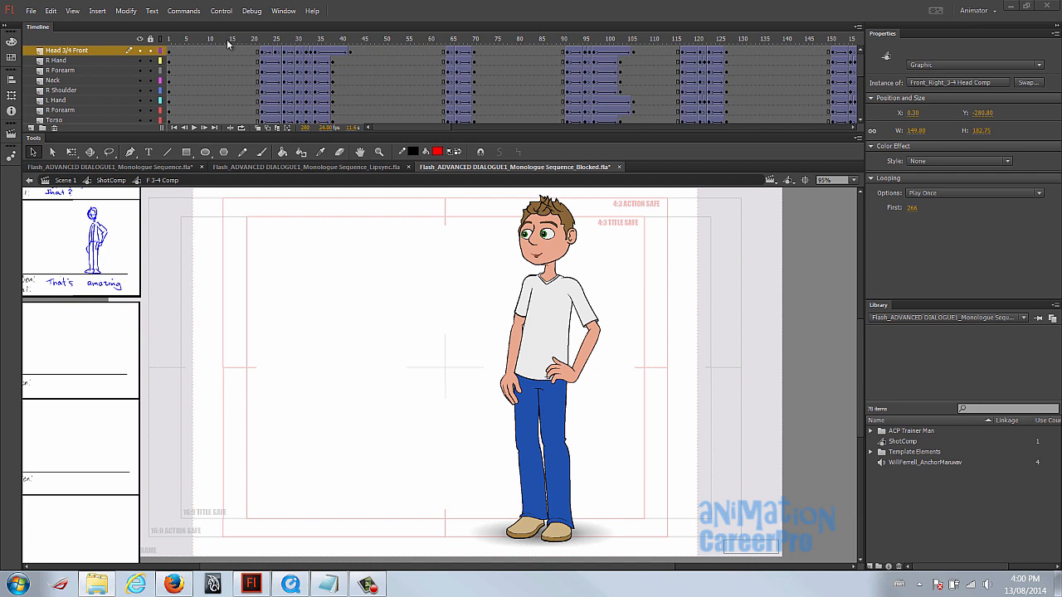
left_click_drag(227, 39, 262, 40)
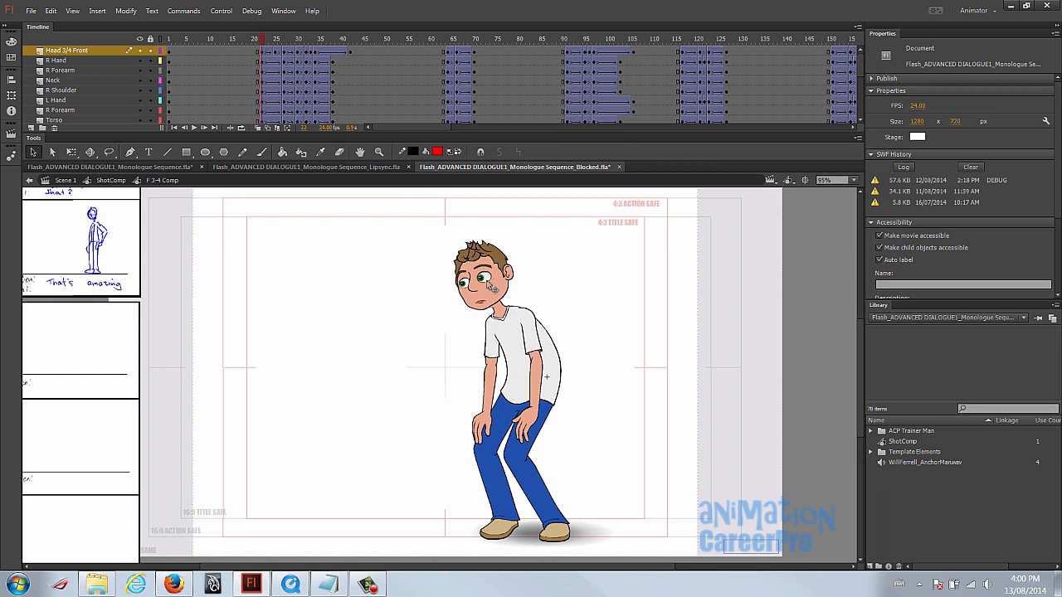
- Inspect the mouth instance and dialogue frames inside the head symbol, and return to the character comp
double_click(488, 286)
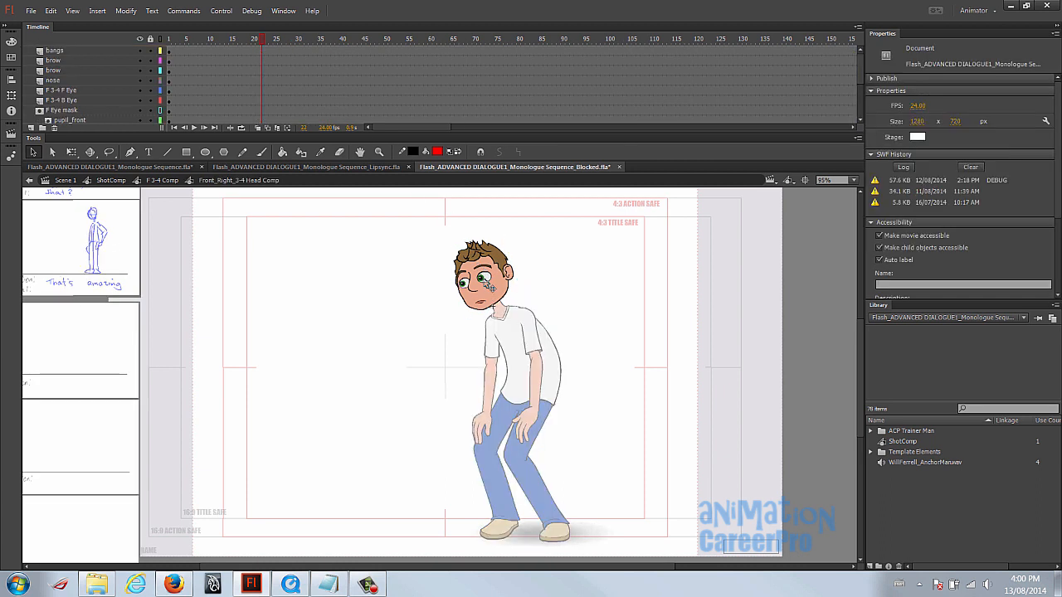
left_click(487, 312)
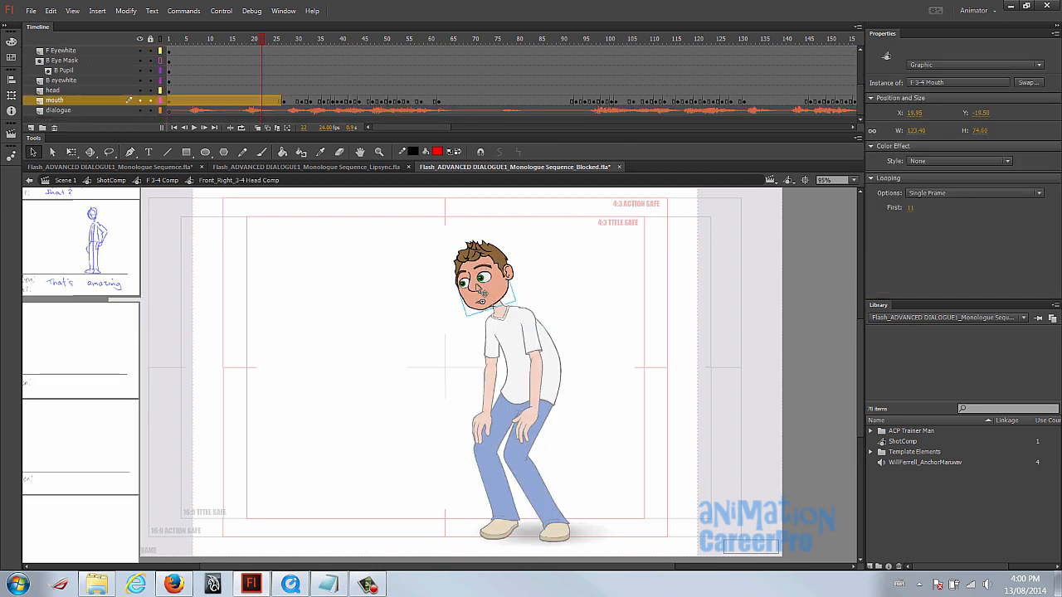
left_click(265, 40)
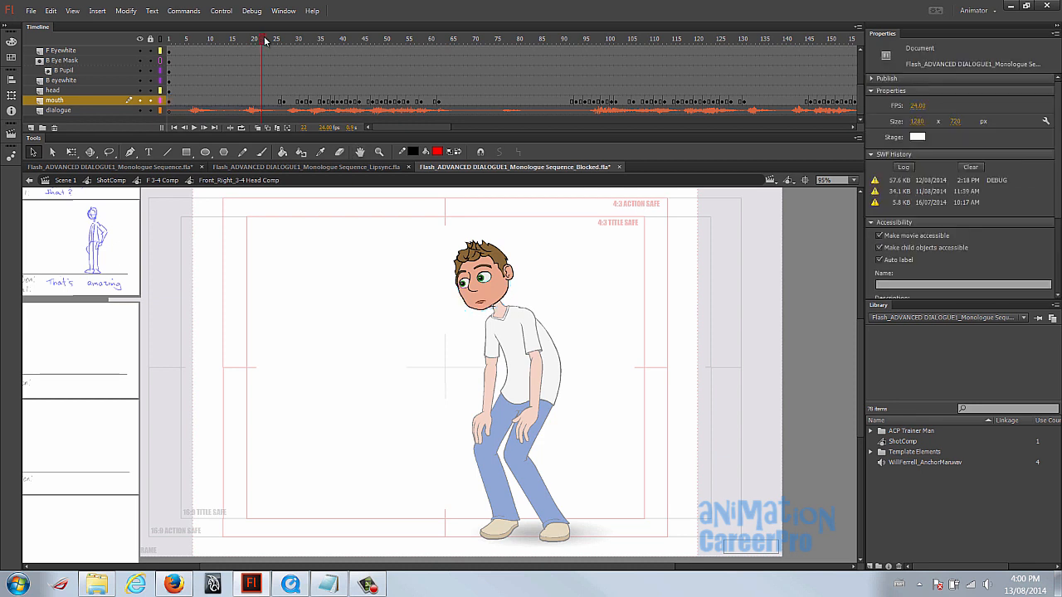
left_click_drag(263, 37, 512, 54)
double_click(354, 257)
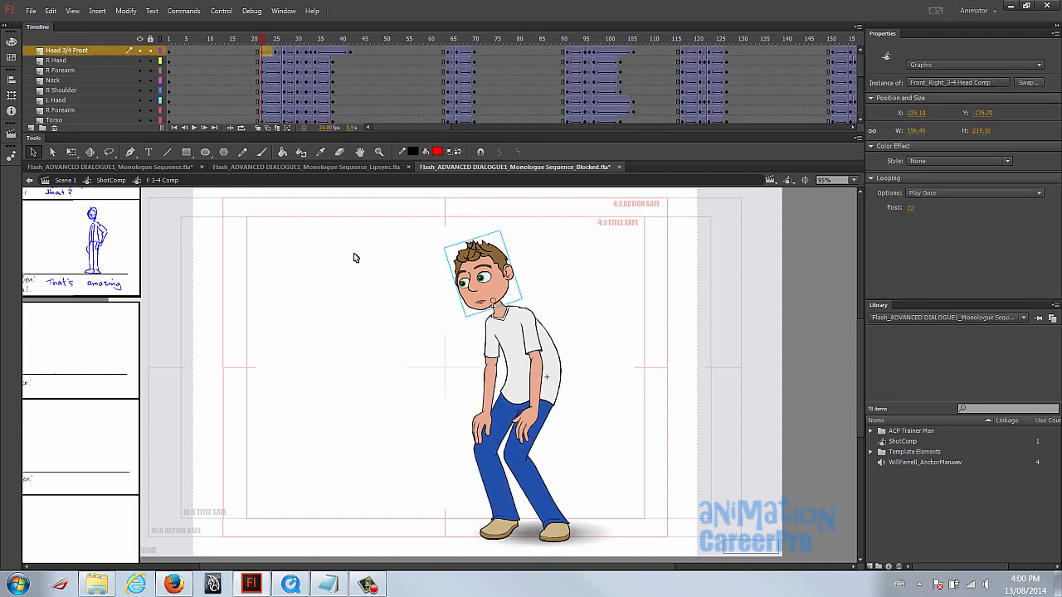
- Scrub through the first head move up to frame 37 and compare the head poses on frames 32 and 34
left_click(235, 38)
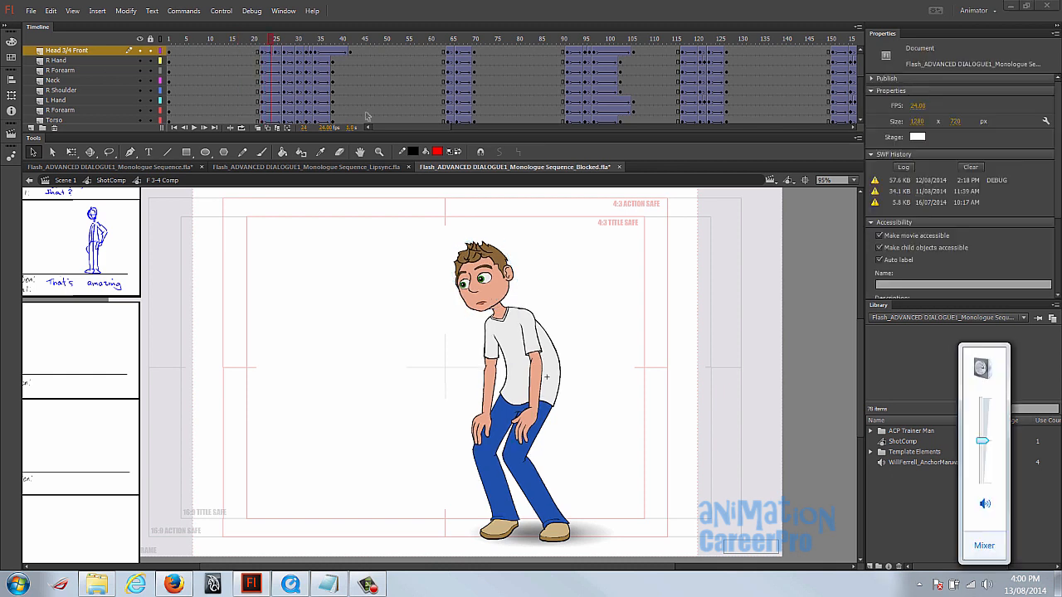
left_click(246, 40)
left_click(255, 39)
left_click_drag(257, 40, 330, 49)
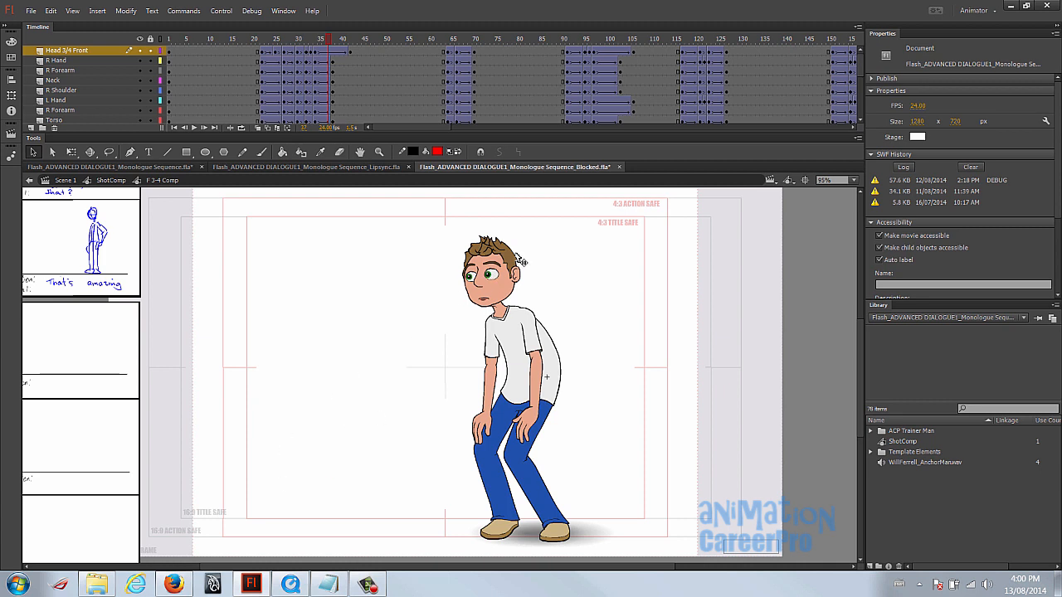
left_click_drag(249, 41, 307, 51)
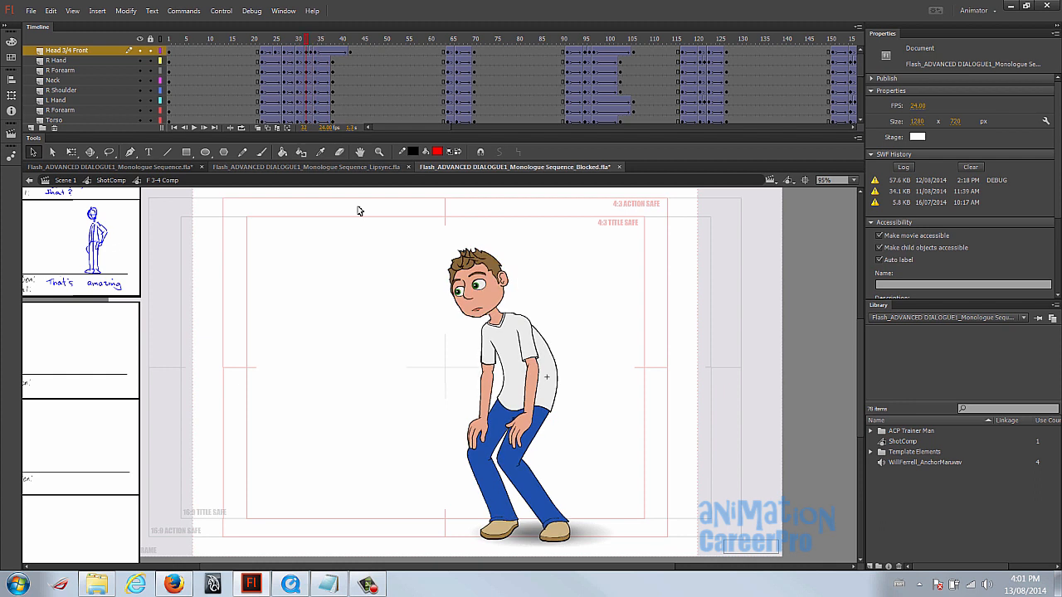
key("period")
key("period")
left_click(470, 273)
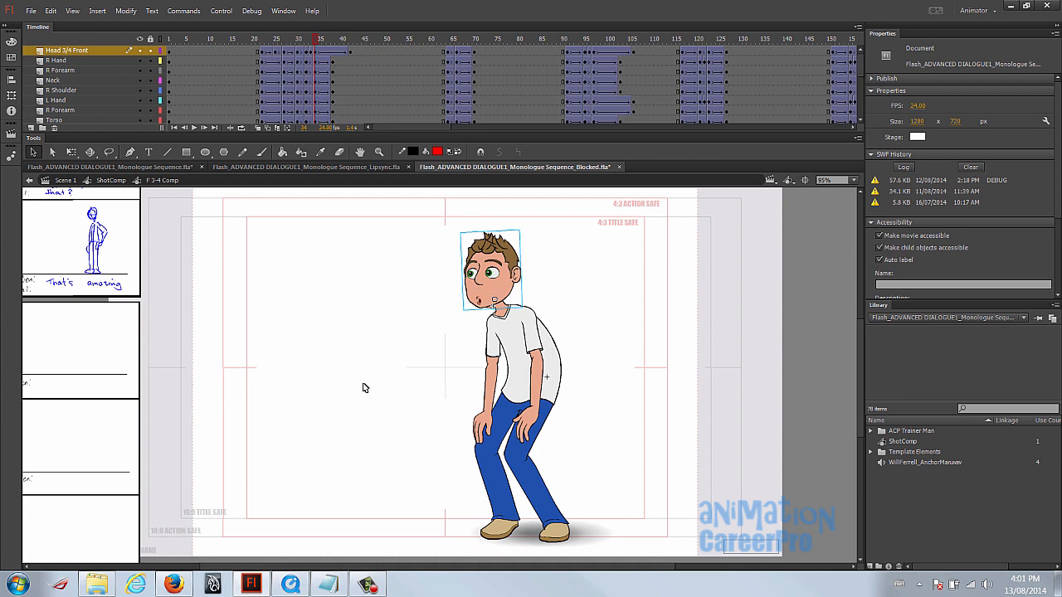
key("comma")
key("comma")
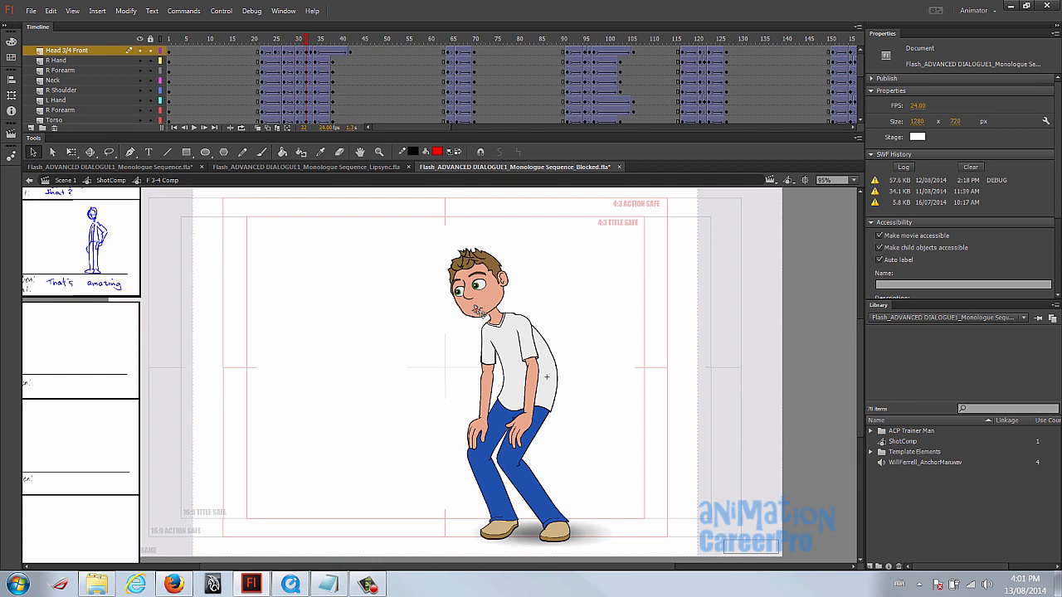
- Inside the head symbol, insert keyframes for the front and back pupils on frames 32 and 34
left_click(473, 307)
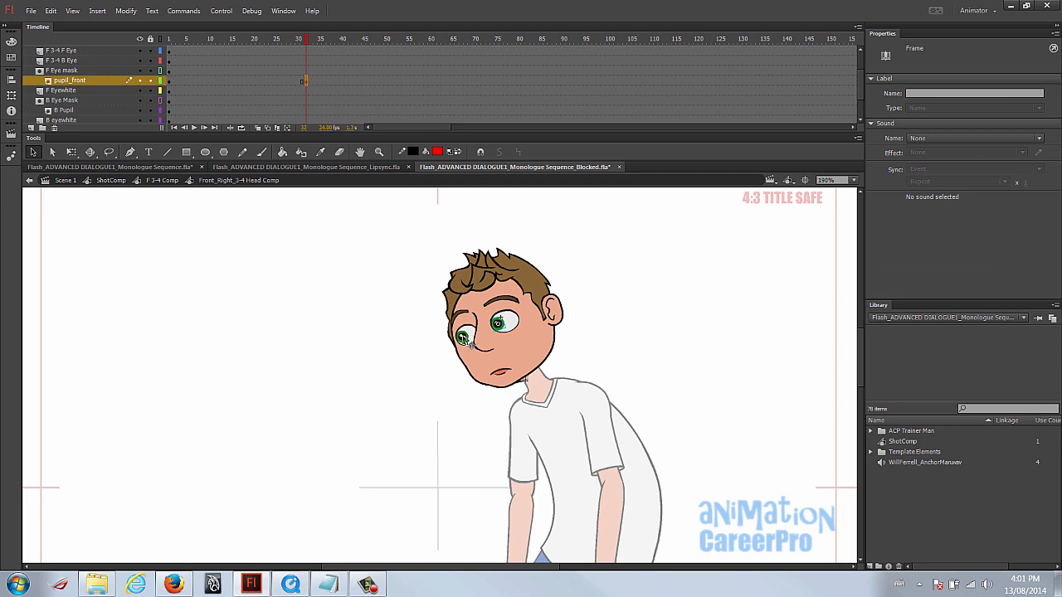
left_click(307, 110)
left_click(307, 111)
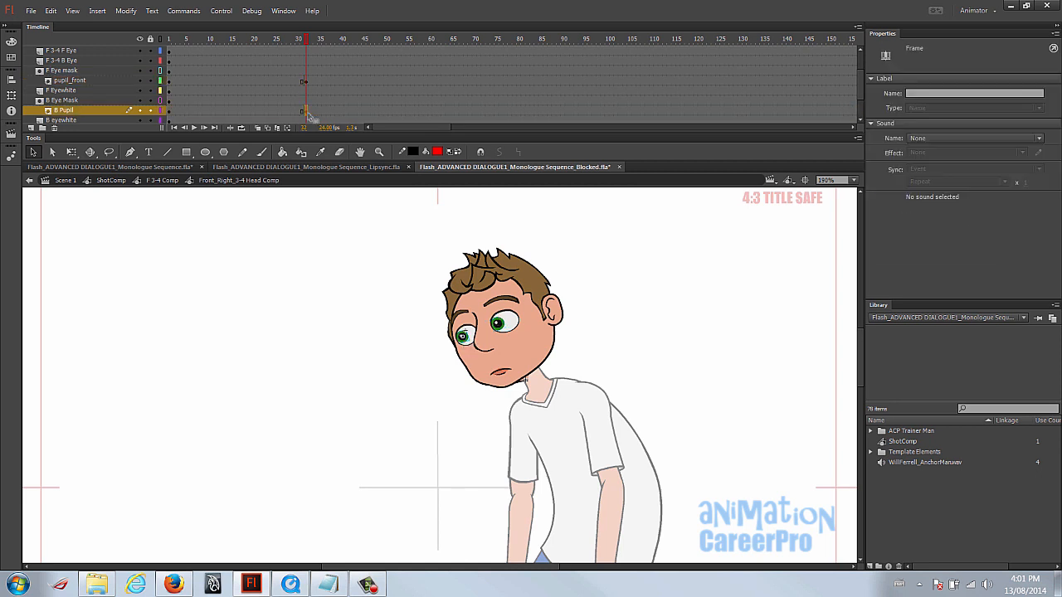
left_click(316, 110)
left_click(316, 81)
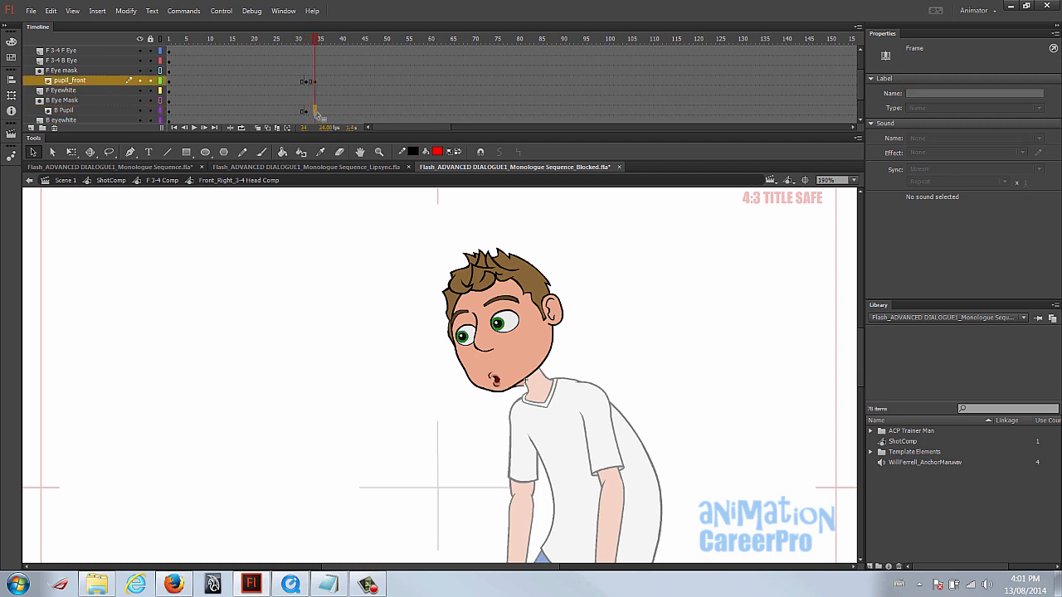
- Nudge both pupils on frame 34 slightly down and to the right
left_click(498, 325)
key("Down")
key("Down")
key("Down")
key("Right")
- Shift the front and back pupils individually a little further right on frame 34, and return to the character comp
key("z")
left_click(498, 326)
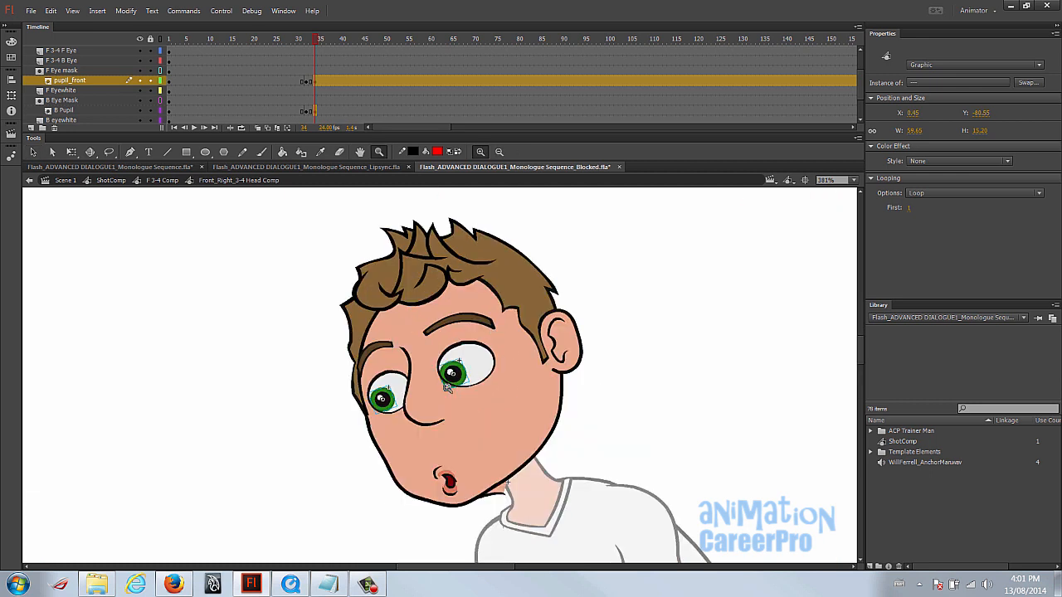
left_click(445, 392)
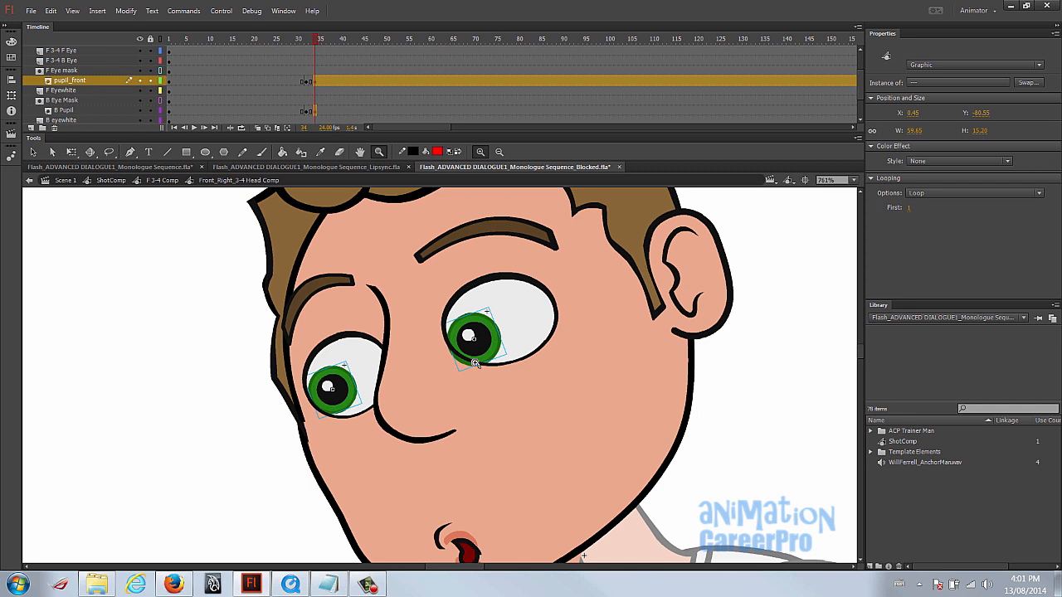
key("v")
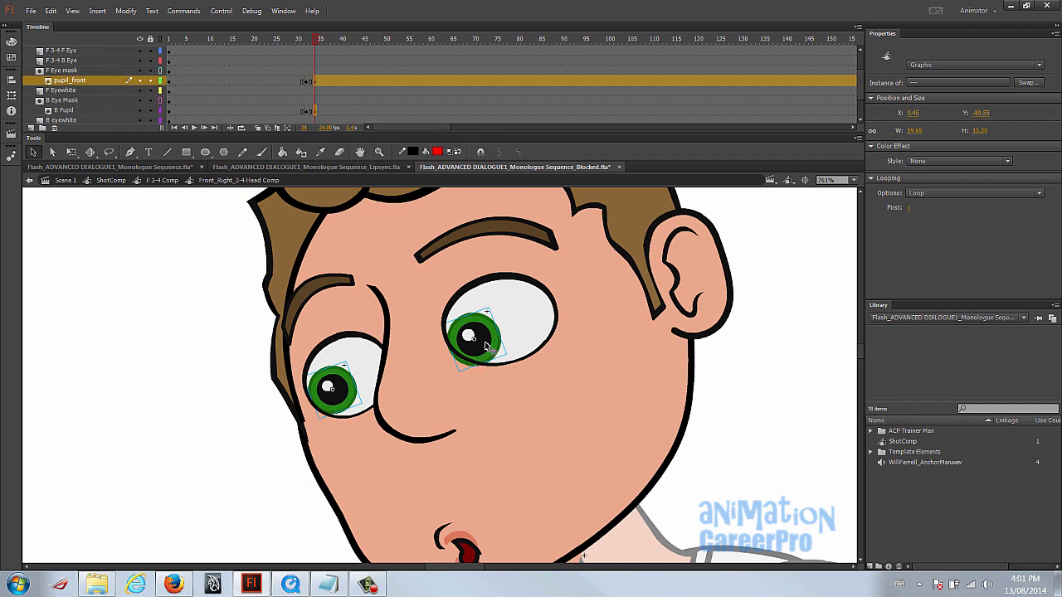
left_click(541, 328)
left_click_drag(481, 346, 490, 347)
left_click_drag(344, 393, 351, 395)
key("z")
left_click(449, 394, "alt")
left_click(452, 403, "alt")
left_click_drag(467, 406, 496, 382)
key("v")
double_click(292, 339)
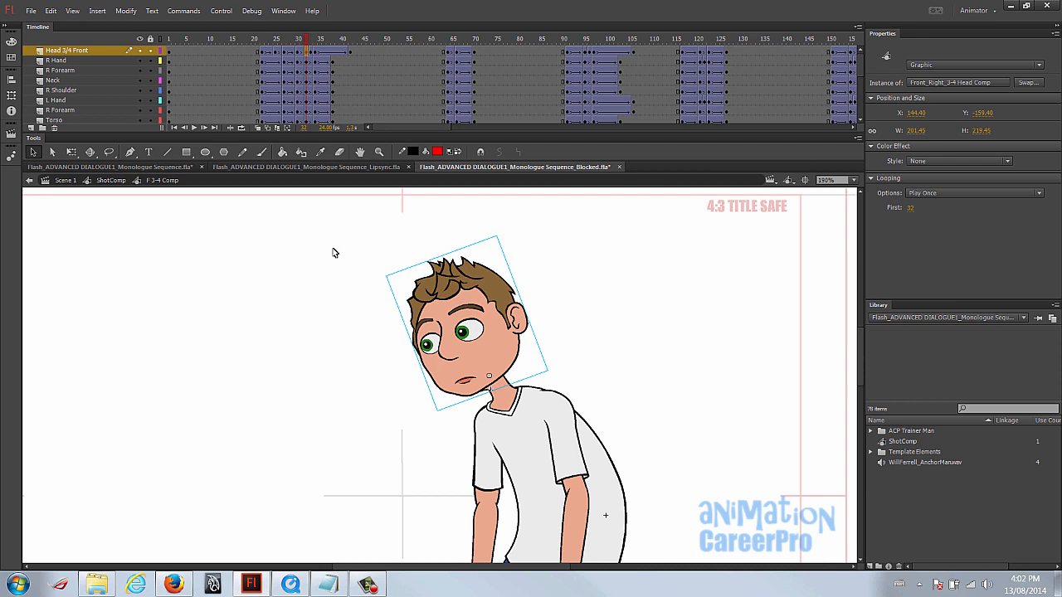
- Review the pupil movement across frames 32 to 35 and return to frame 1
mouse_move(308, 48)
left_mouse_down()
mouse_move(299, 49)
mouse_move(320, 46)
left_mouse_up()
key("z")
left_click(406, 377, "alt")
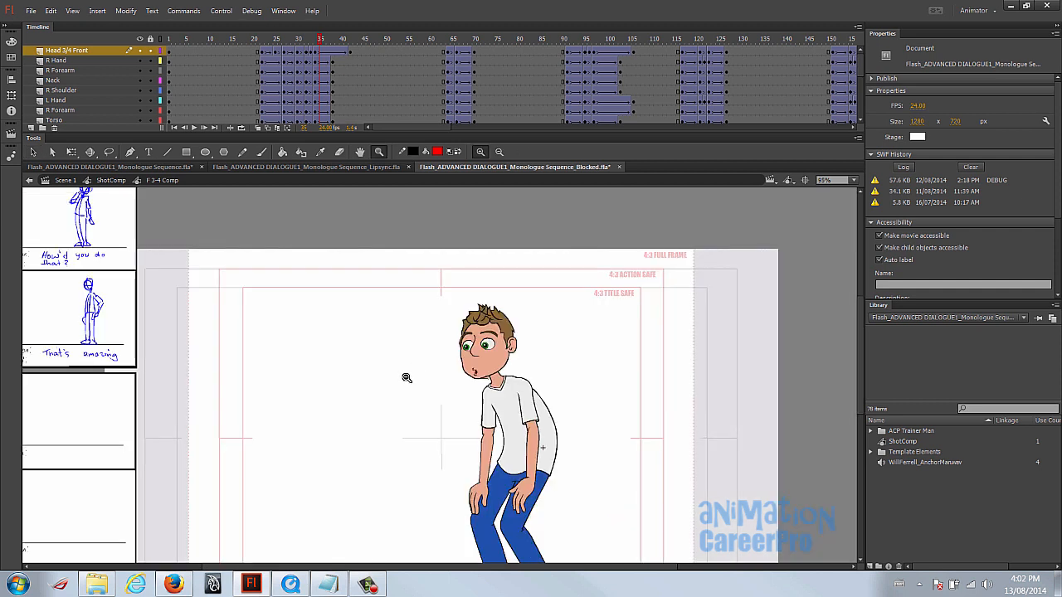
left_click_drag(420, 389, 449, 337)
key("shift+comma")
- Examine the pupils up close inside the head symbol on frame 32, and review frames 32 to 34 in the character comp
left_click(509, 307)
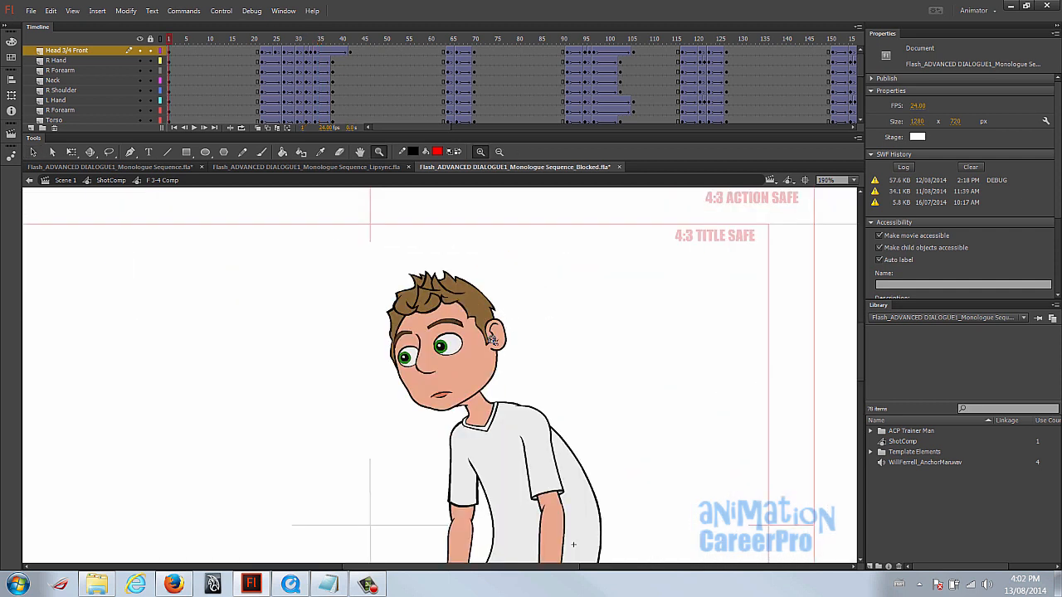
key("v")
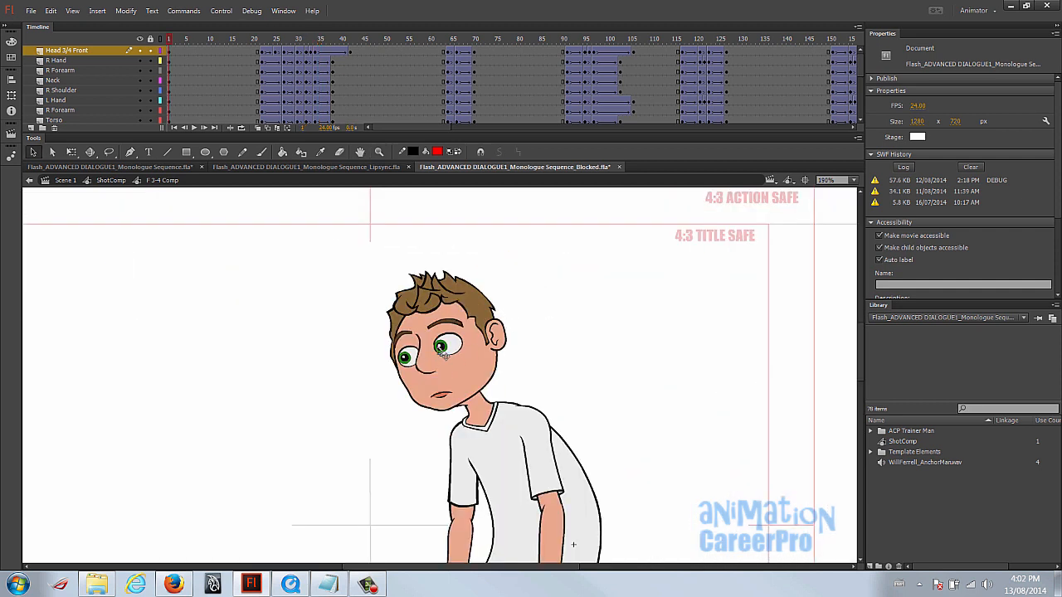
double_click(443, 355)
key("ctrl+equal")
left_click(348, 325)
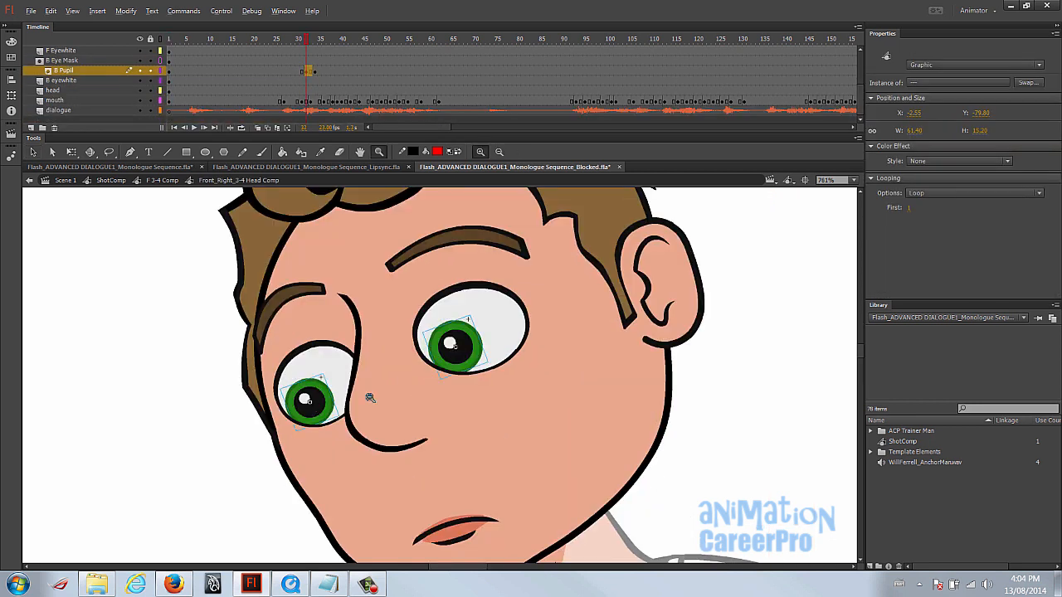
key("ctrl+minus")
key("ctrl+minus")
key("v")
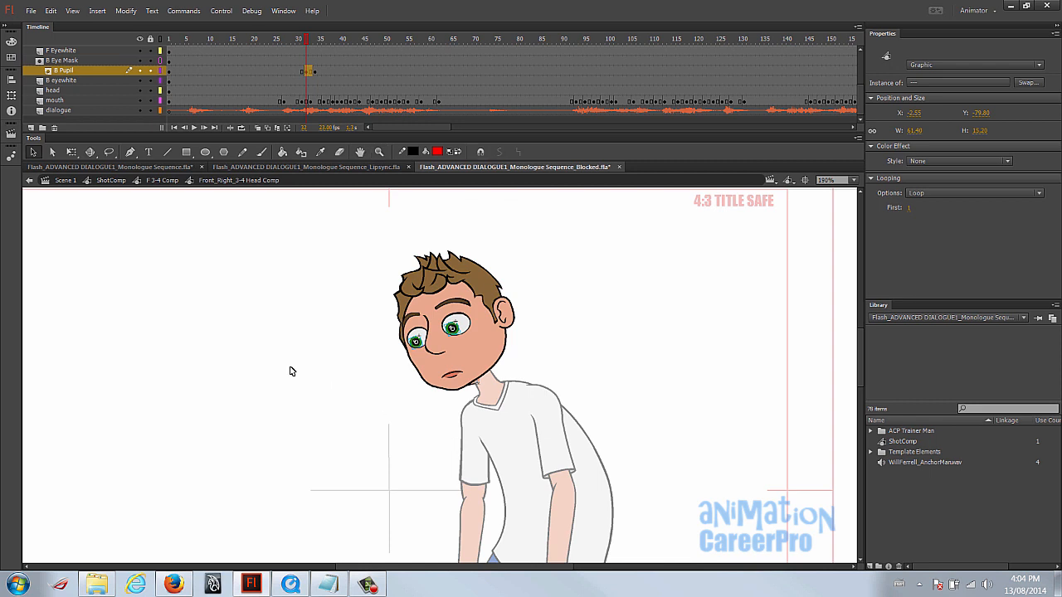
double_click(292, 372)
mouse_move(304, 41)
left_mouse_down()
mouse_move(282, 41)
mouse_move(315, 47)
left_mouse_up()
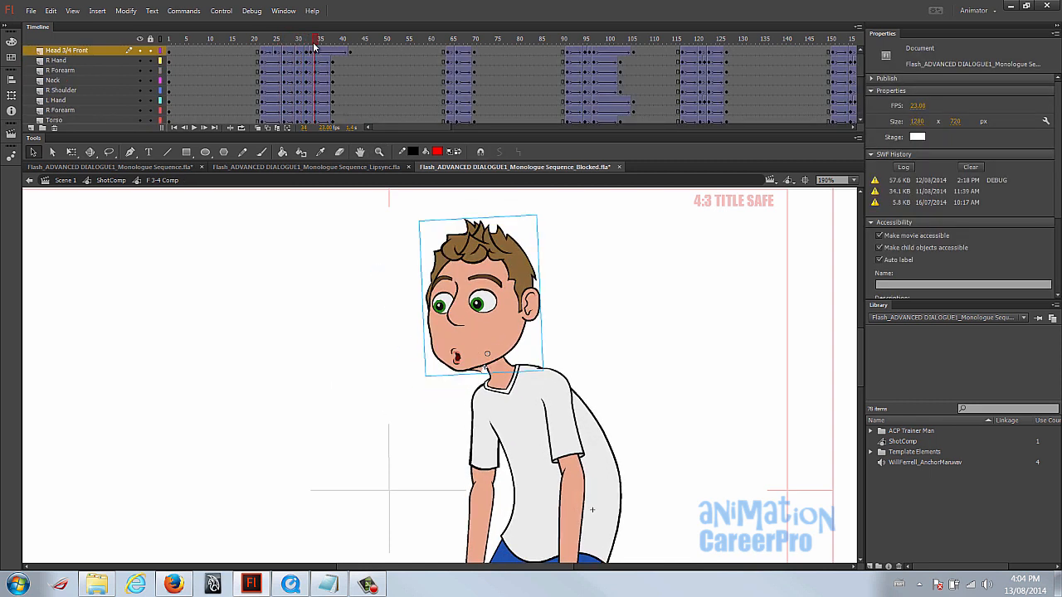
- Inside the head symbol, insert keyframes on frame 32 of the F 3-4 F Eye and F 3-4 B Eye layers
key("z")
left_click(412, 333)
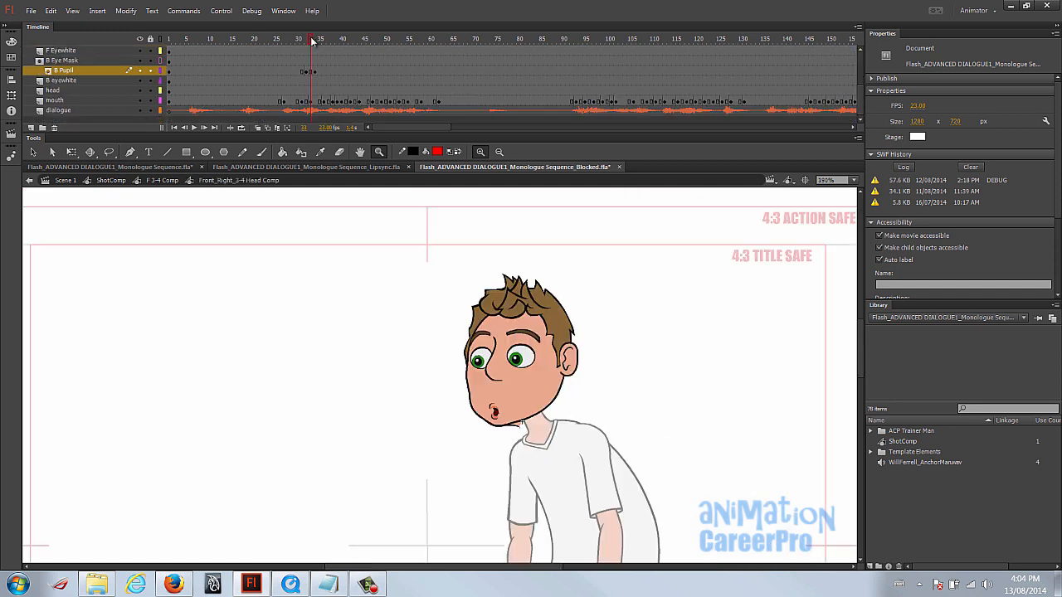
left_click(498, 365)
key("v")
left_click(412, 362)
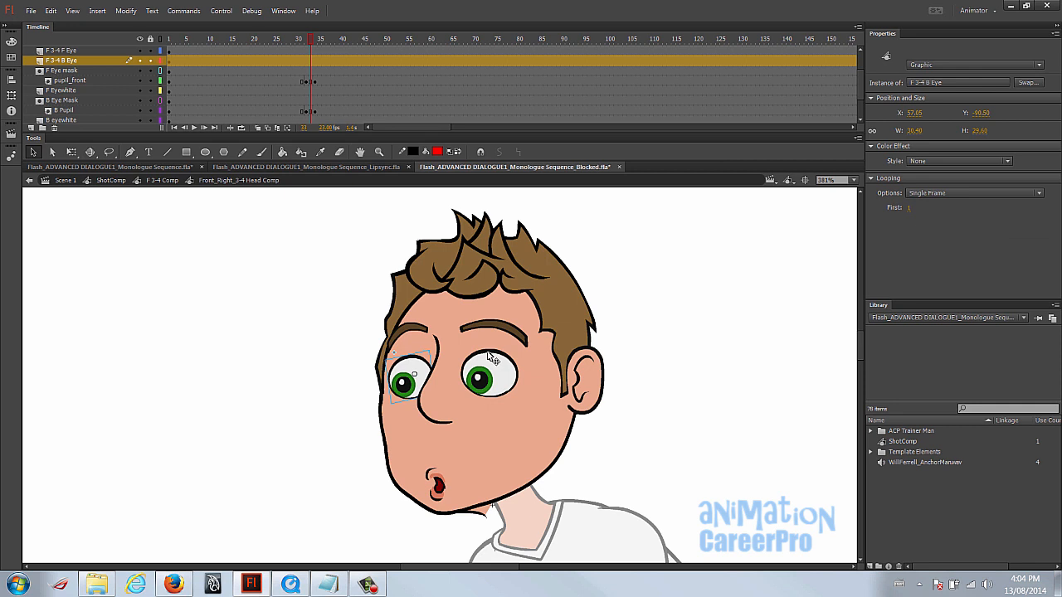
left_click(307, 62)
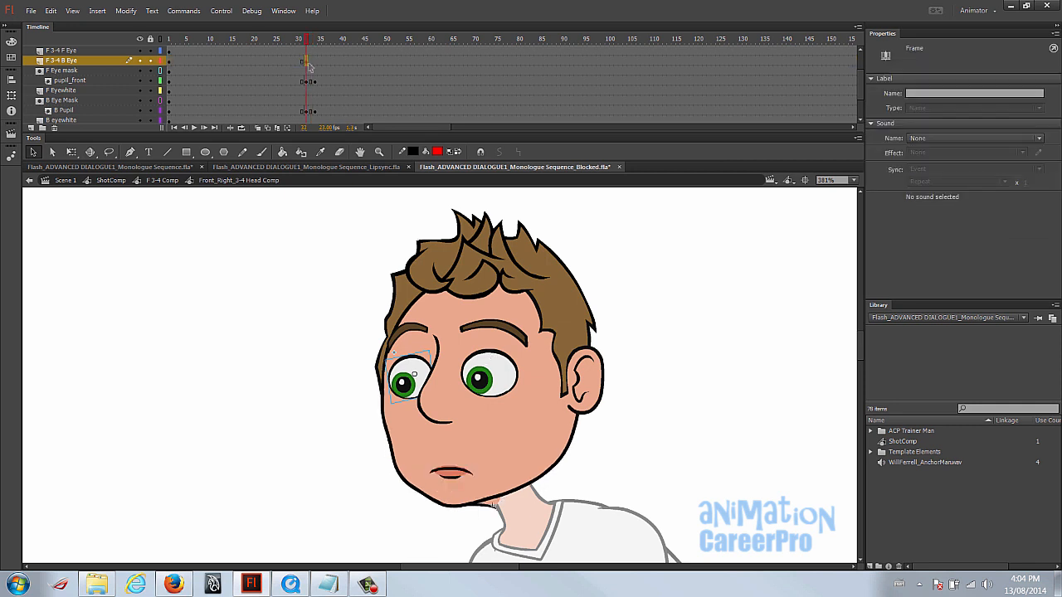
- Close both eyes on frame 32 by setting each eye instance's looping first frame to 4
left_click(507, 365)
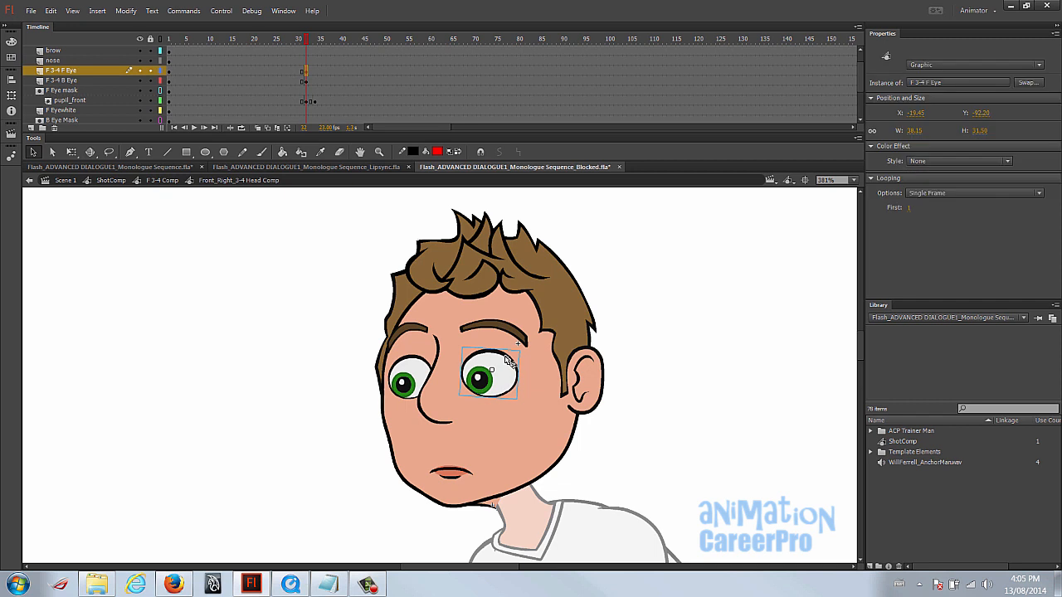
left_click(907, 208)
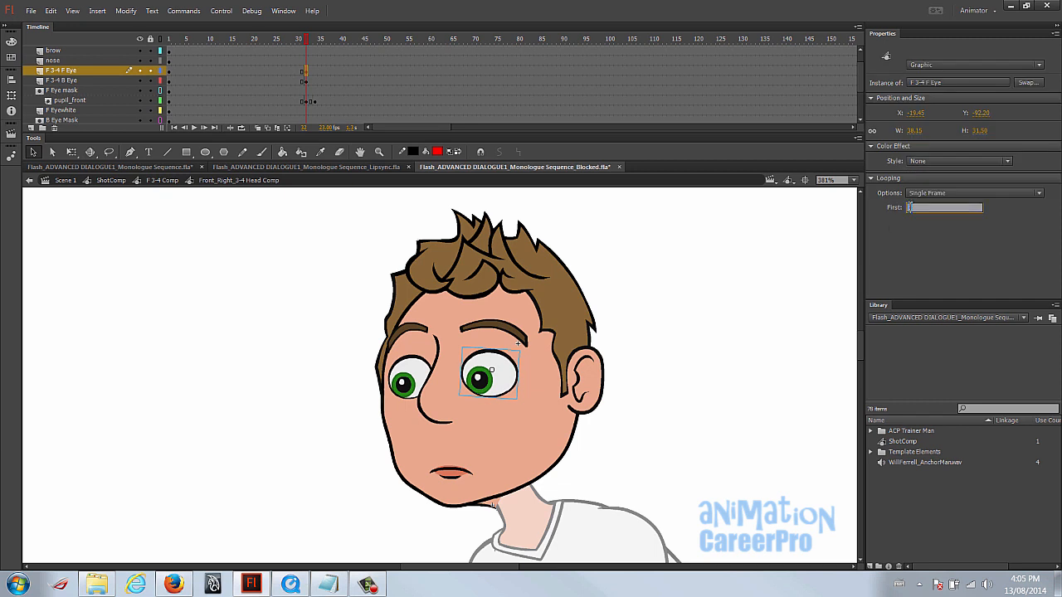
scroll(910, 207, "up", 3)
left_click(306, 81)
left_click(413, 361)
left_click(909, 207)
scroll(909, 207, "up", 2)
left_click(844, 208)
- Insert keyframes for both eyes on frame 34 and set their looping first frame to 3 for a half-open lid
left_click_drag(306, 41, 315, 82)
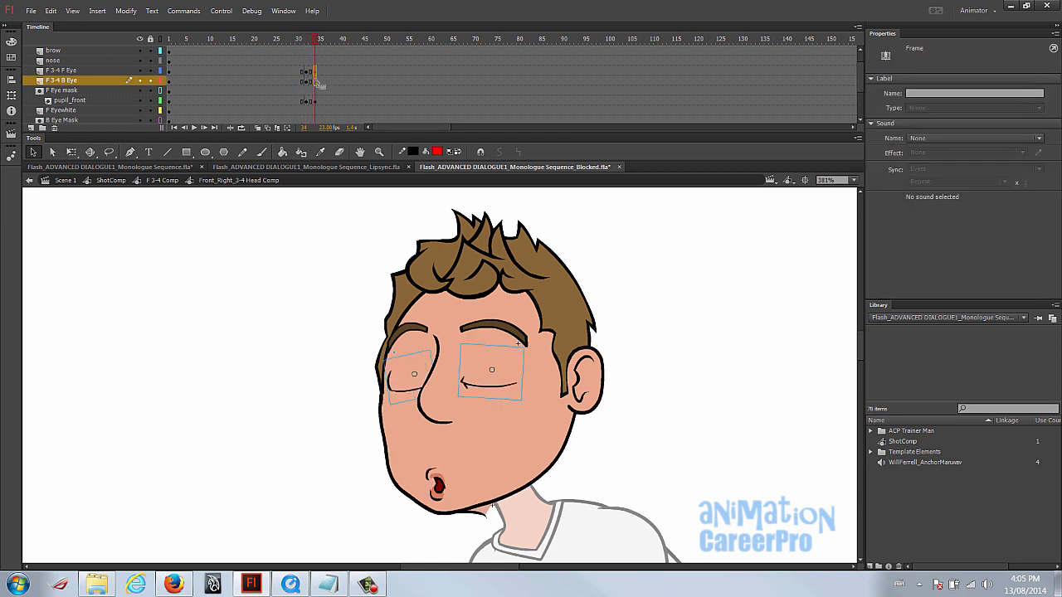
left_click(506, 386)
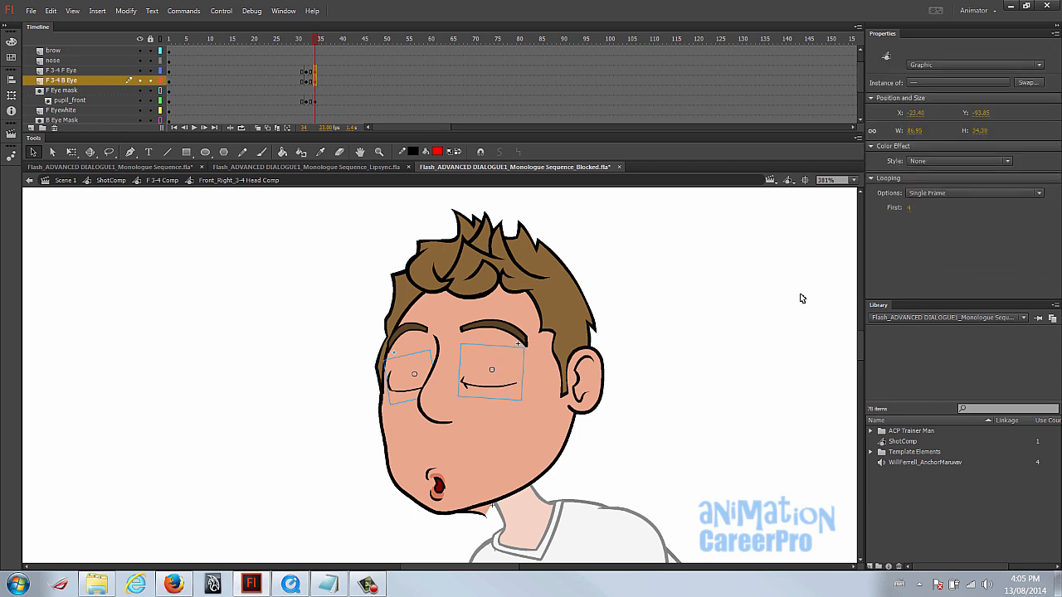
left_click(909, 209)
left_click(403, 382)
type("1")
key("Return")
type("2")
key("Return")
type("3")
key("Return")
left_click(502, 385)
left_click(912, 210)
type("3")
key("Return")
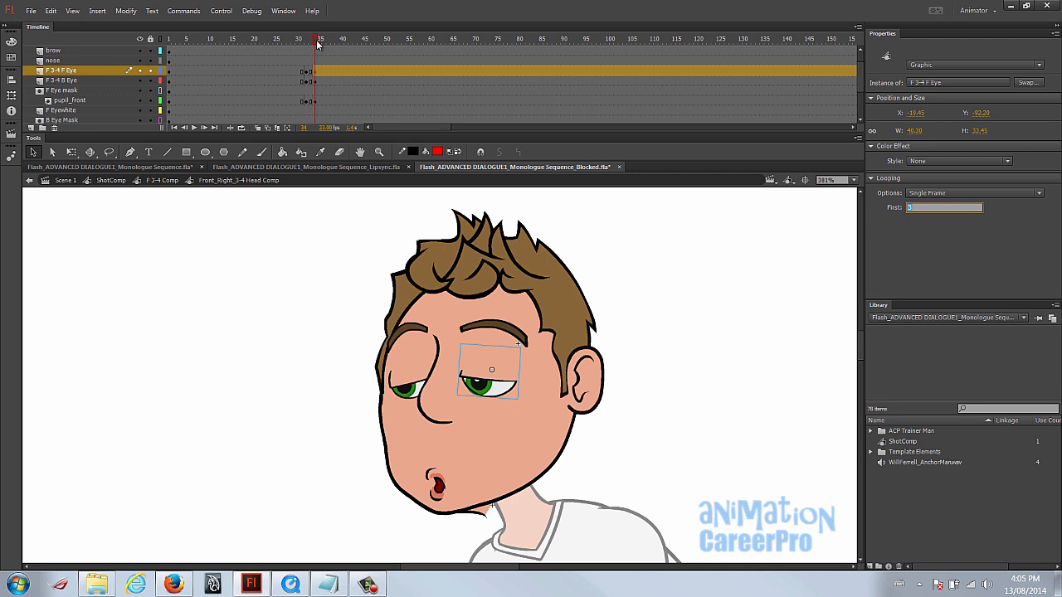
- Insert keyframes for both eyes on frame 35 and set their looping first frame to 1 to reopen them
left_click(320, 44)
left_click(322, 80)
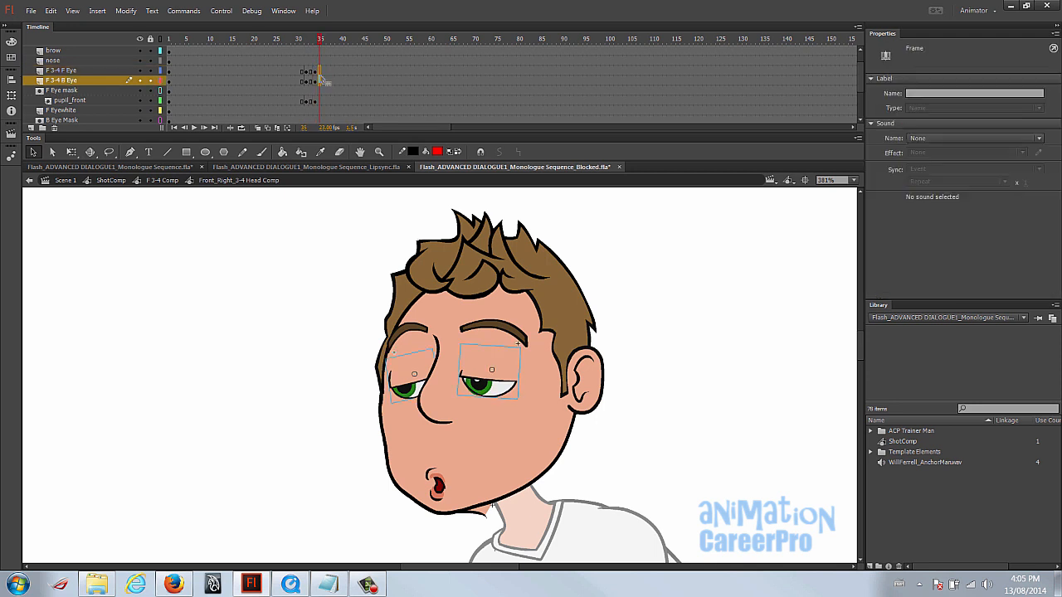
left_click(419, 375)
left_click(910, 206)
type("1")
key("Return")
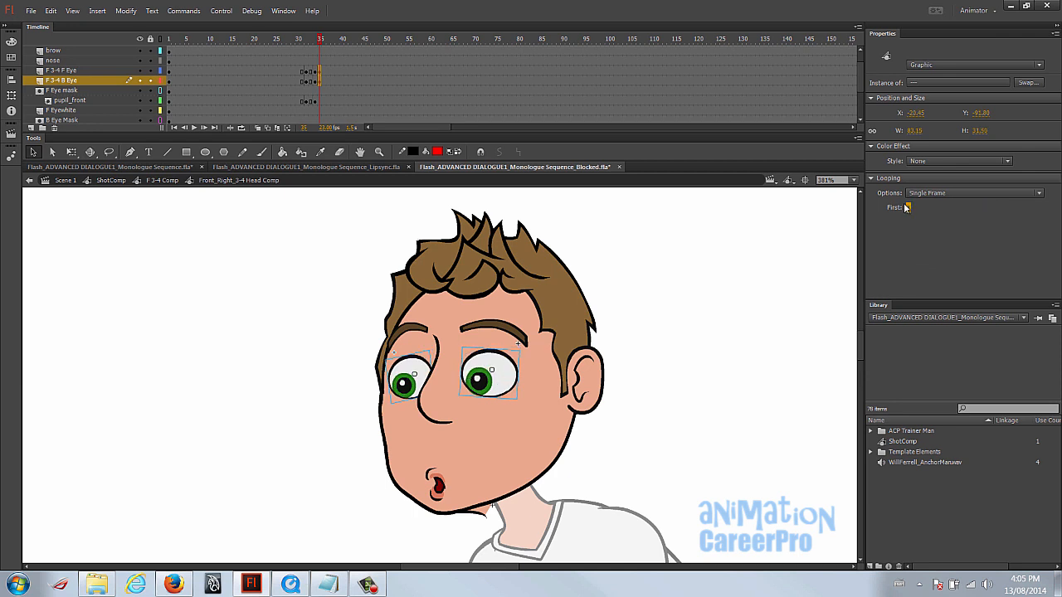
- Insert keyframes on frame 34 of both brow layers inside the head symbol
left_click(409, 227)
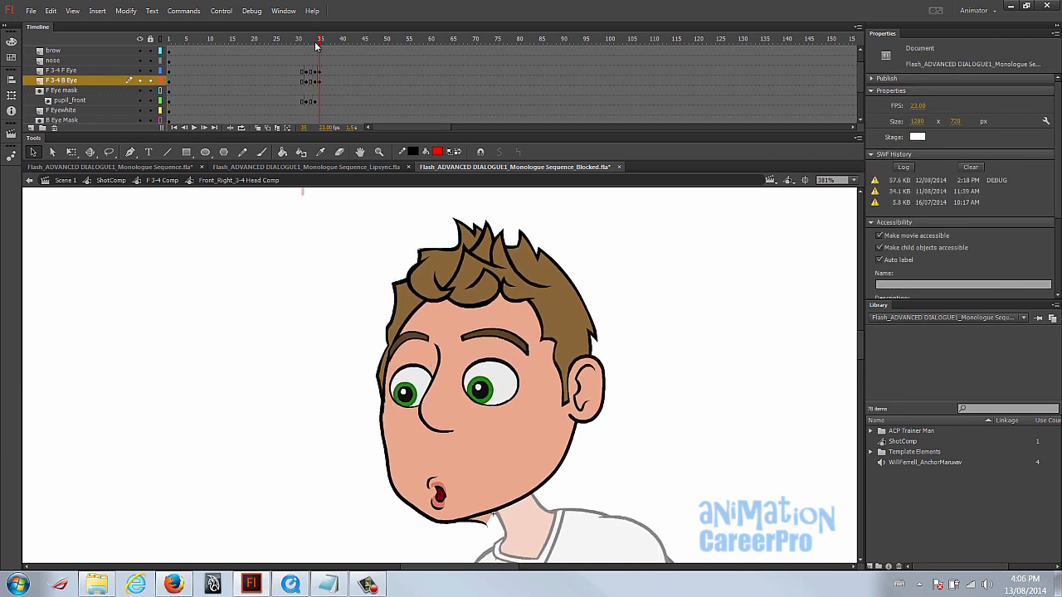
left_click_drag(319, 40, 316, 40)
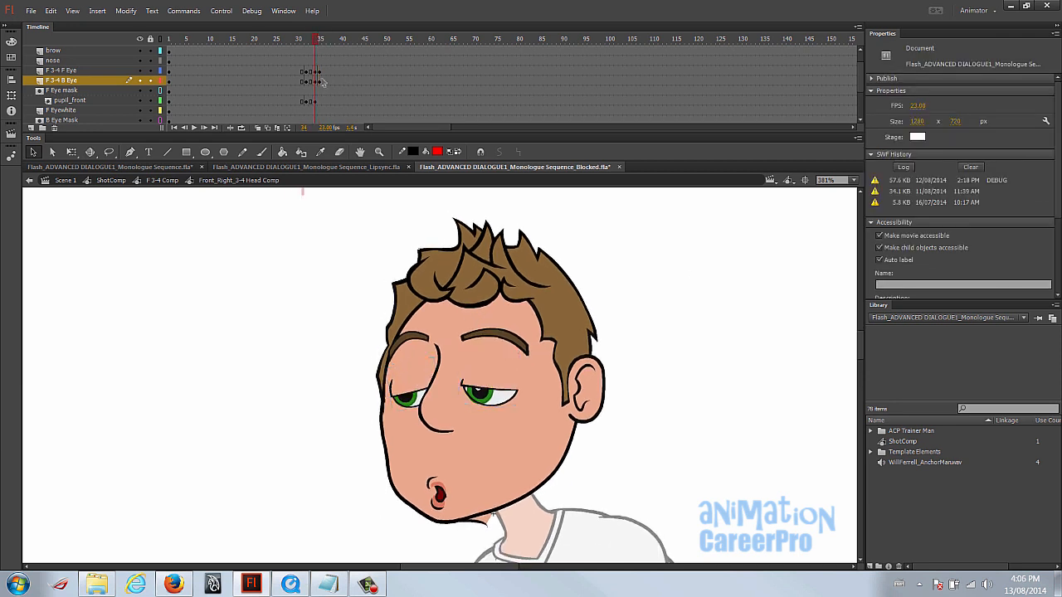
scroll(320, 86, "up", 1)
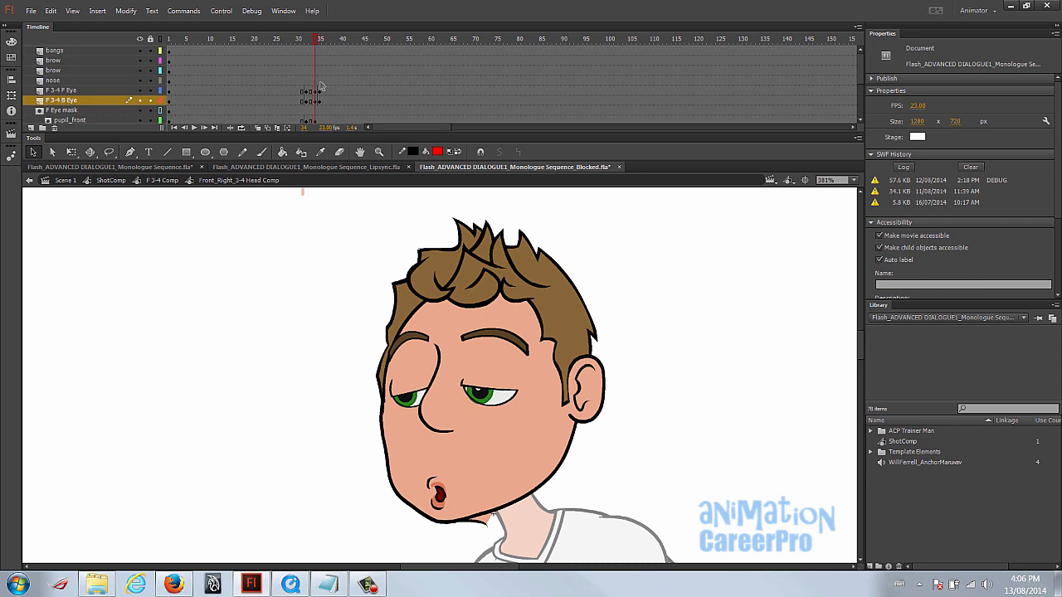
left_click(426, 342)
left_click(488, 340, "shift")
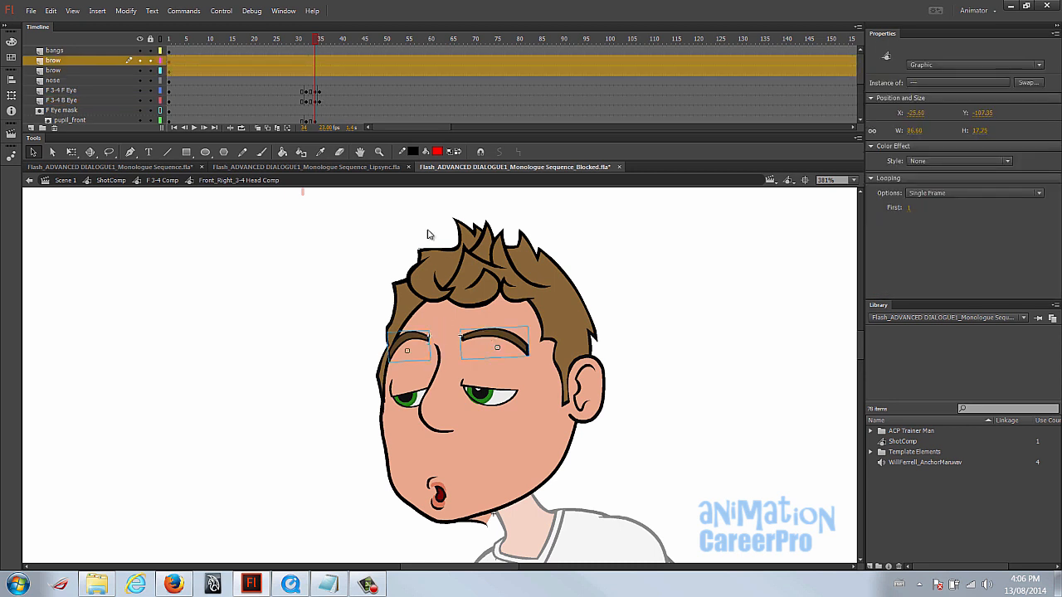
left_click_drag(315, 65, 316, 73)
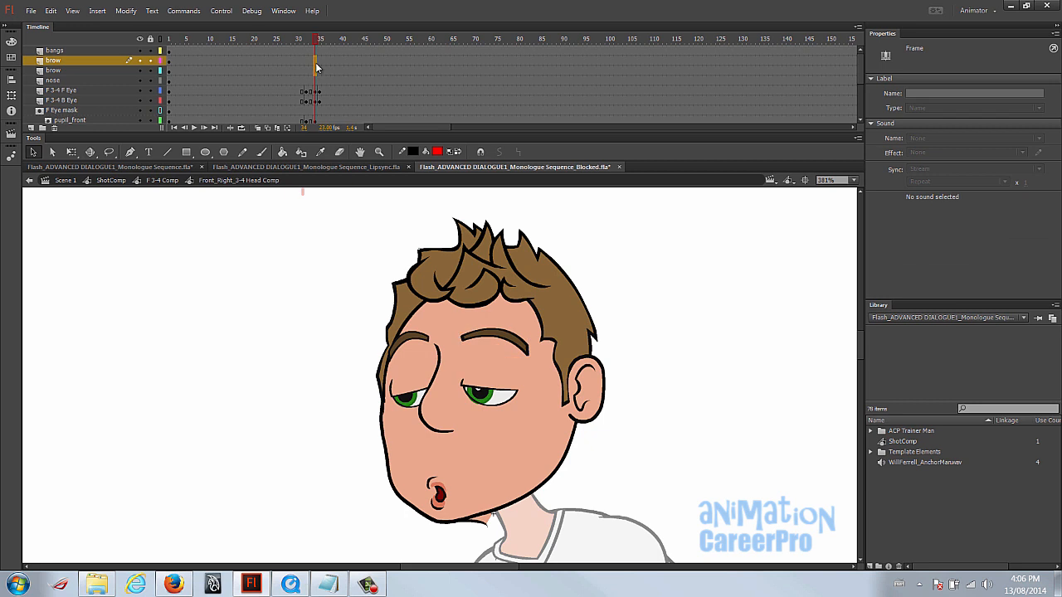
key("F6")
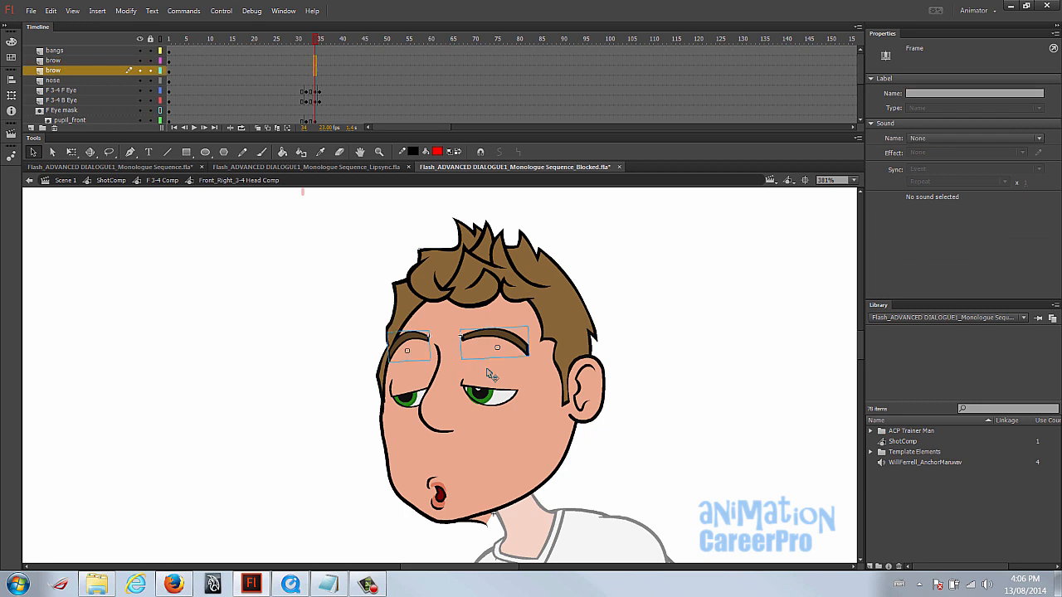
- Raise both brows slightly on frame 34 and tilt the inner end of the near brow up a little
left_click_drag(484, 342, 484, 337)
left_click(349, 277)
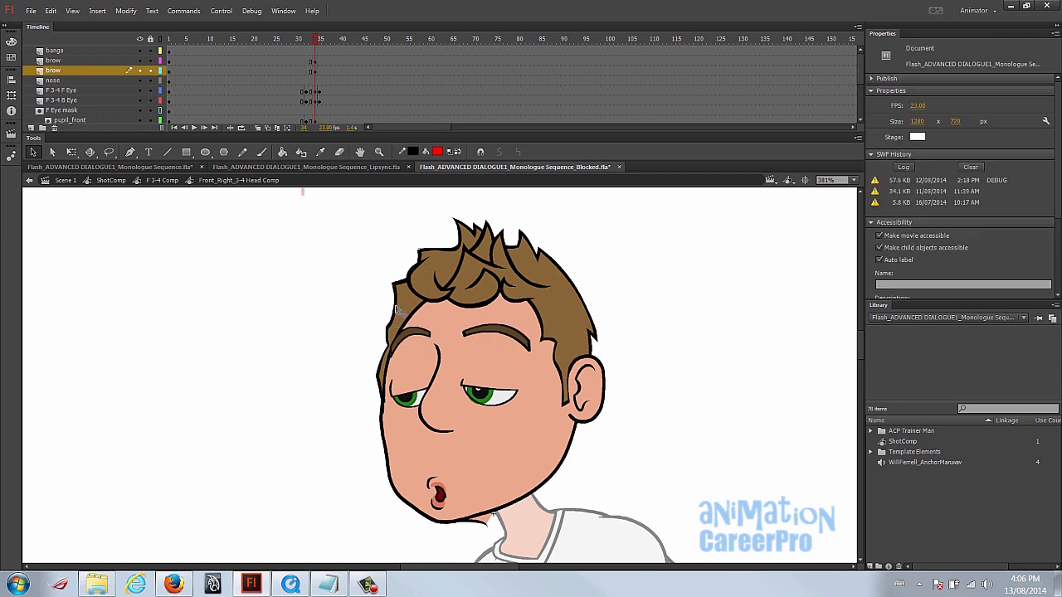
left_click(438, 334)
left_click(463, 329)
key("q")
left_click_drag(463, 323, 465, 319)
- Insert keyframes on frame 36 of both brow layers
left_click(322, 65)
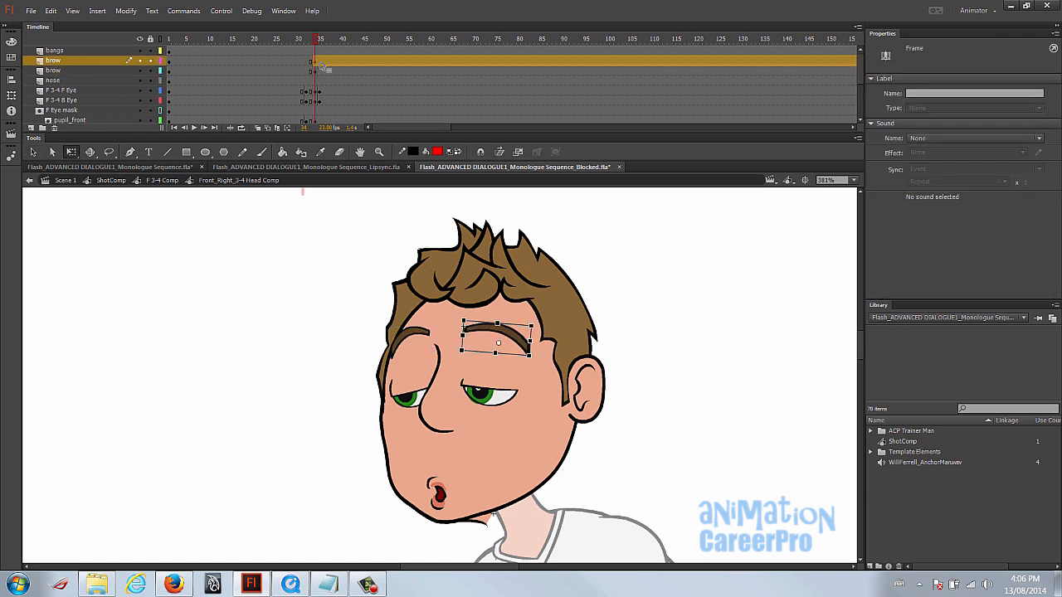
left_click(321, 62)
left_click(320, 71)
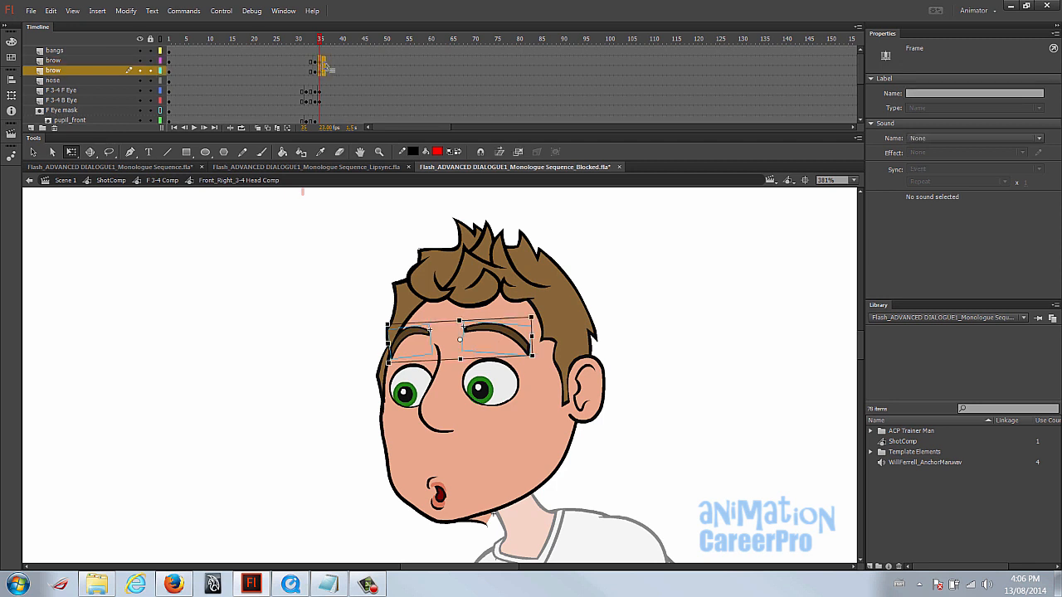
key("F6")
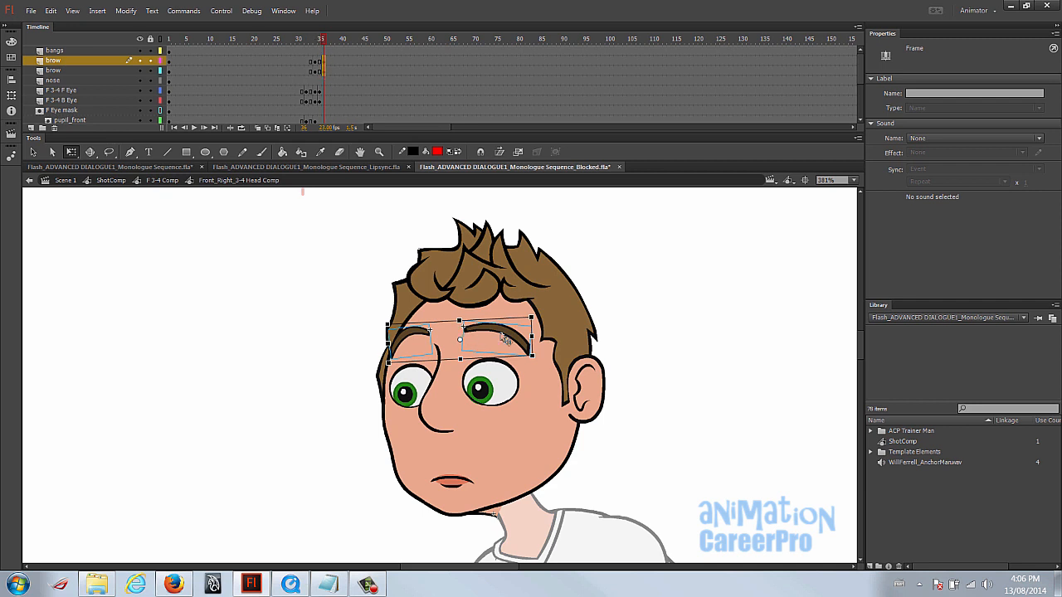
- Rotate and lift the inner ends of the near and far brows on frame 36 for a more worried expression
left_click(601, 323)
left_click(500, 339)
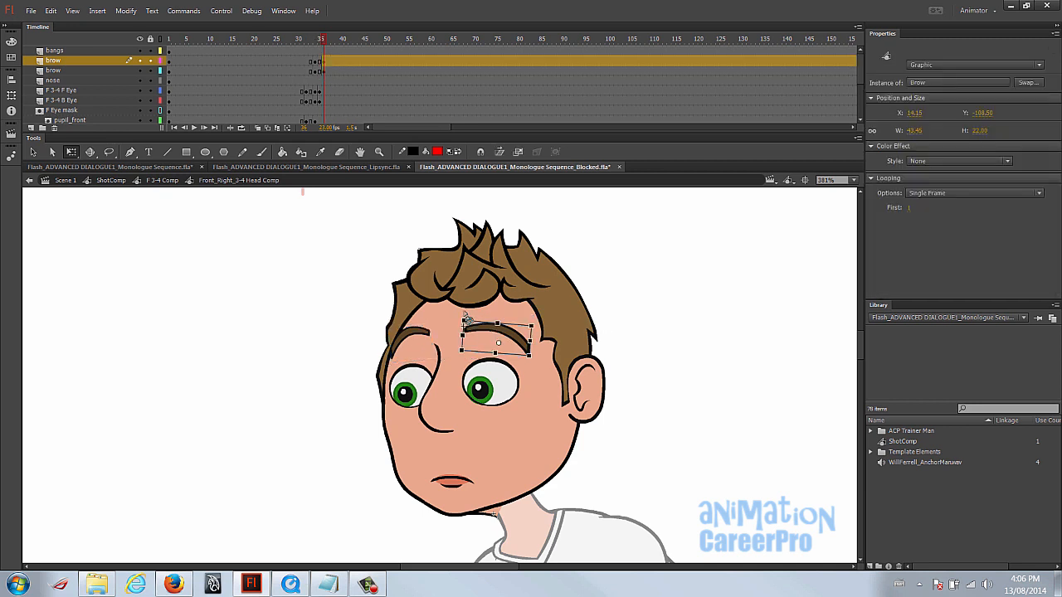
left_click_drag(496, 327, 492, 321)
left_click(423, 338)
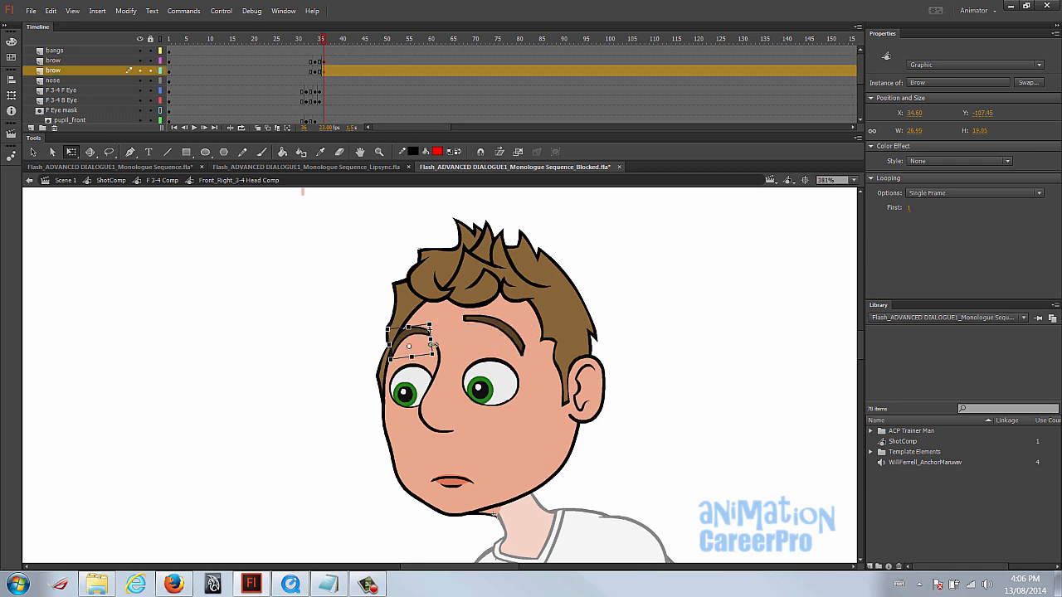
left_click_drag(432, 340, 423, 331)
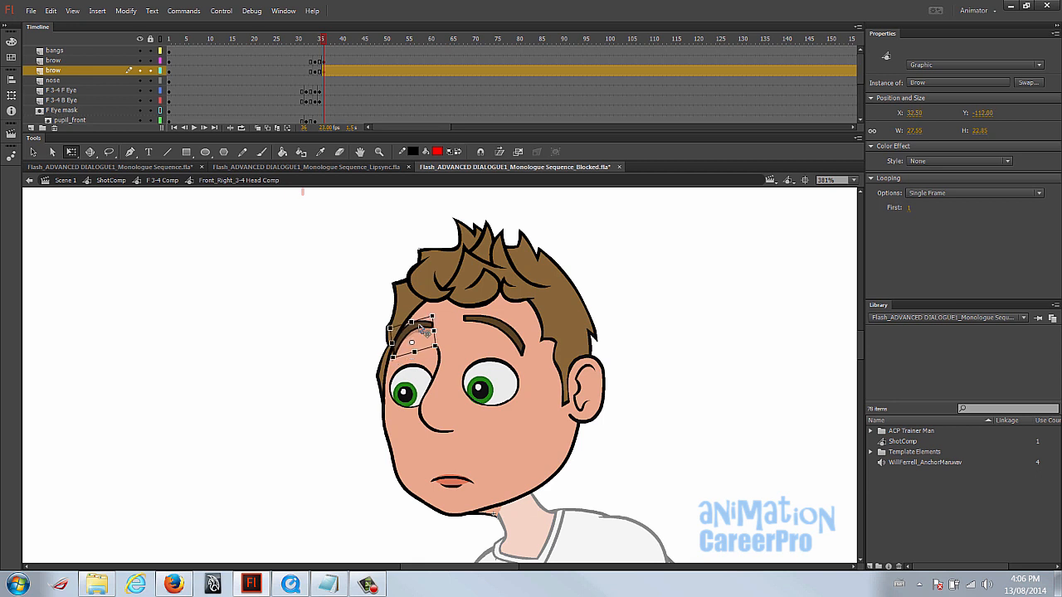
left_click(657, 315)
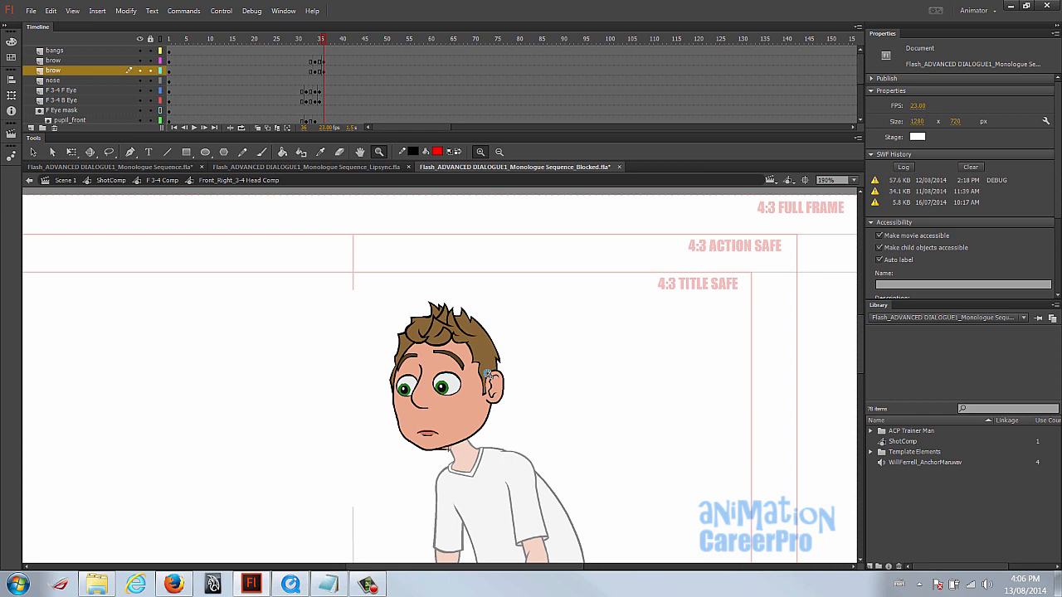
- Return to the F 3-4 Comp symbol and scrub the movement from about frame 21 to frame 31 in full view
left_click_drag(525, 381, 589, 345)
key("v")
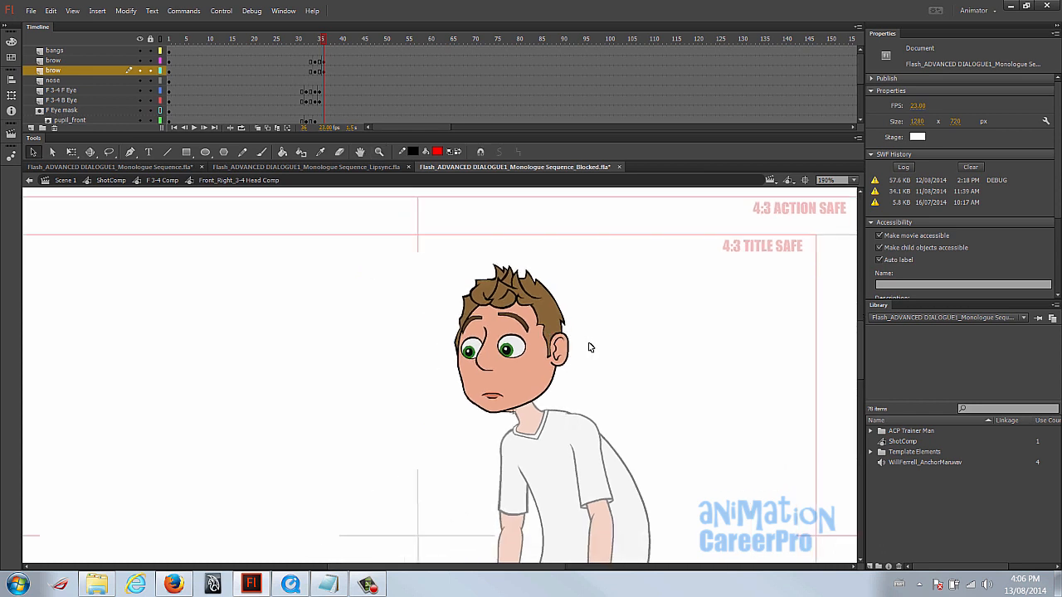
double_click(614, 322)
key("z")
left_click(537, 345, "alt")
left_click_drag(542, 356, 631, 299)
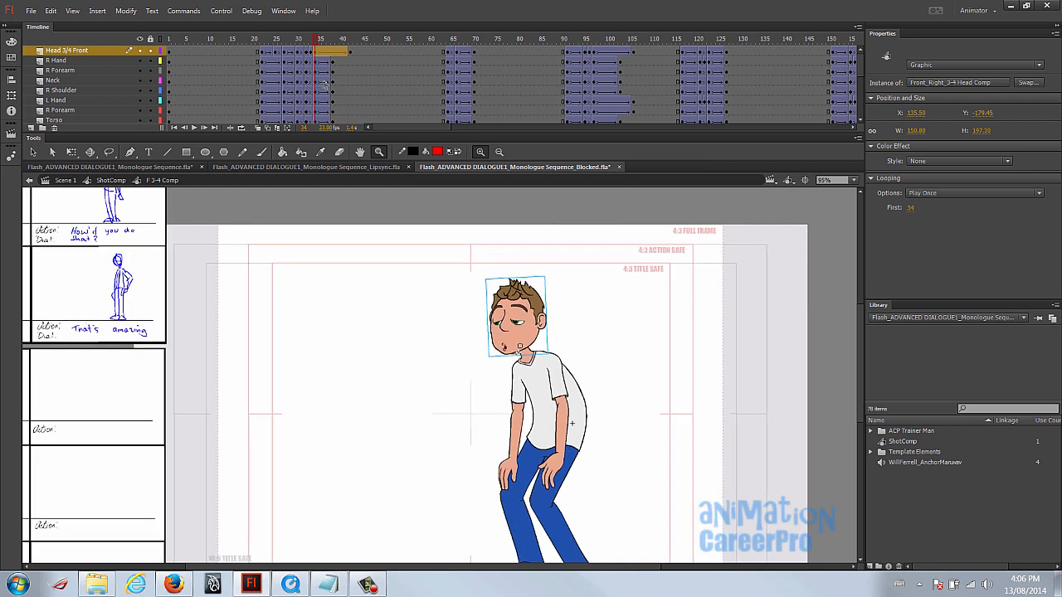
left_click(255, 39)
left_click_drag(257, 40, 302, 43)
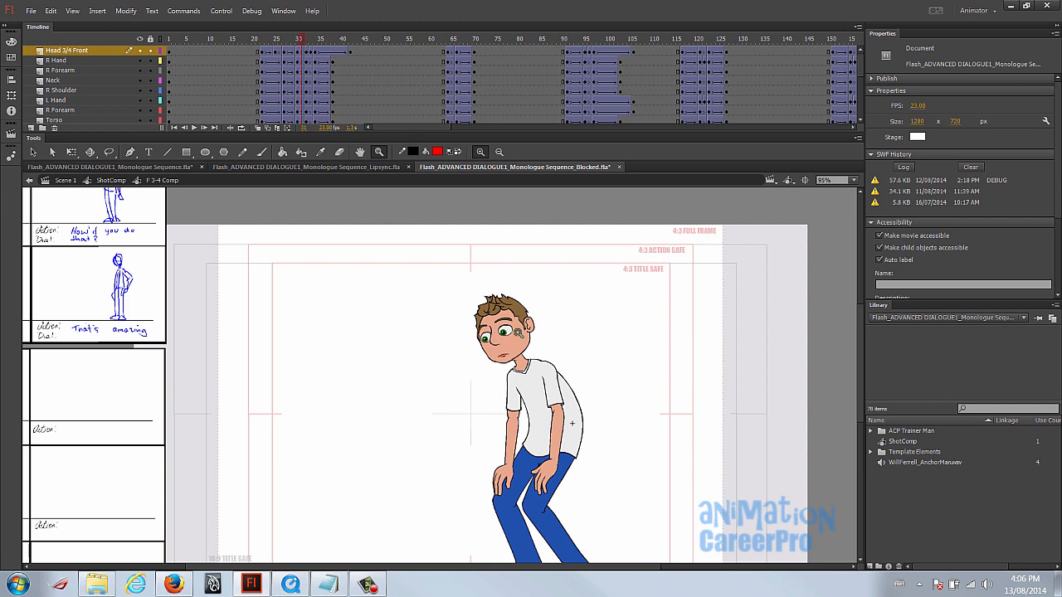
- Examine the closed-eye head pose on frame 33 up close, and play back the full figure from before the blink
left_click(506, 330)
left_click_drag(543, 377, 564, 360)
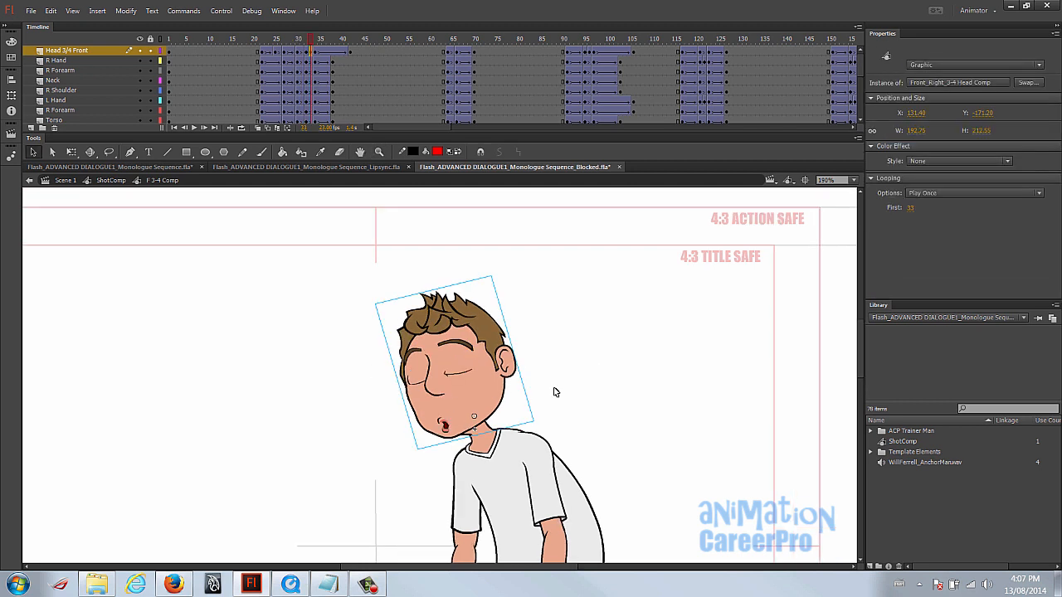
scroll(555, 391, "down", 1)
left_click(508, 373)
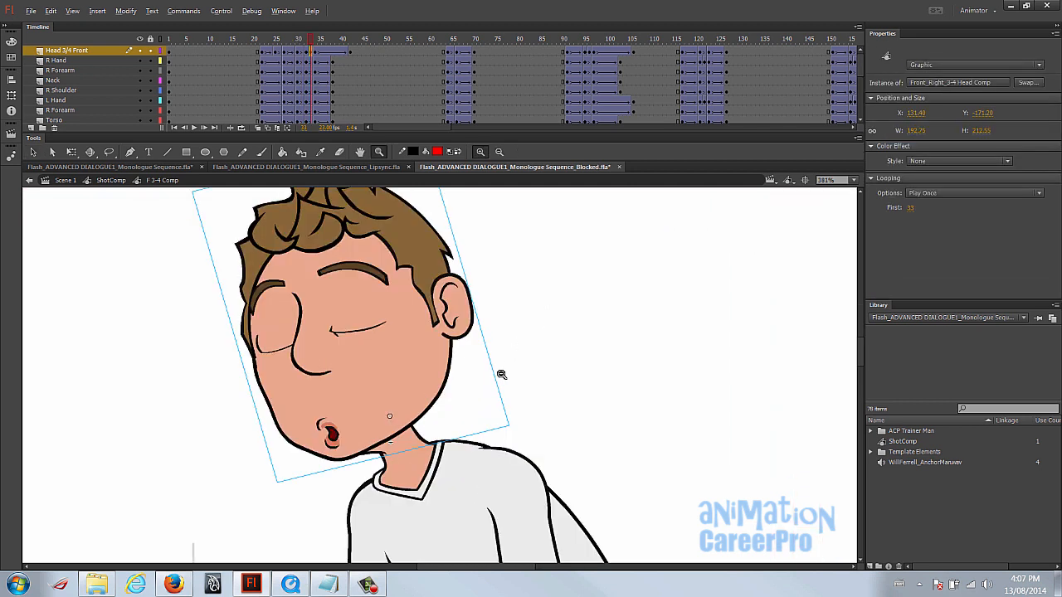
left_click(423, 376, "alt")
left_click(476, 417, "alt")
left_click_drag(482, 410, 564, 353)
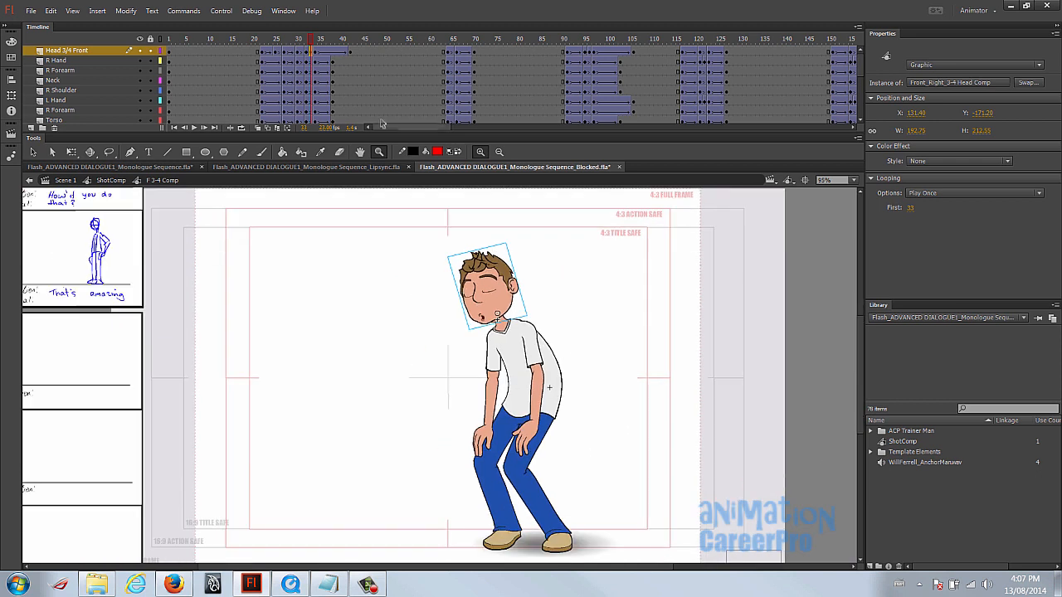
left_click(237, 40)
key("Return")
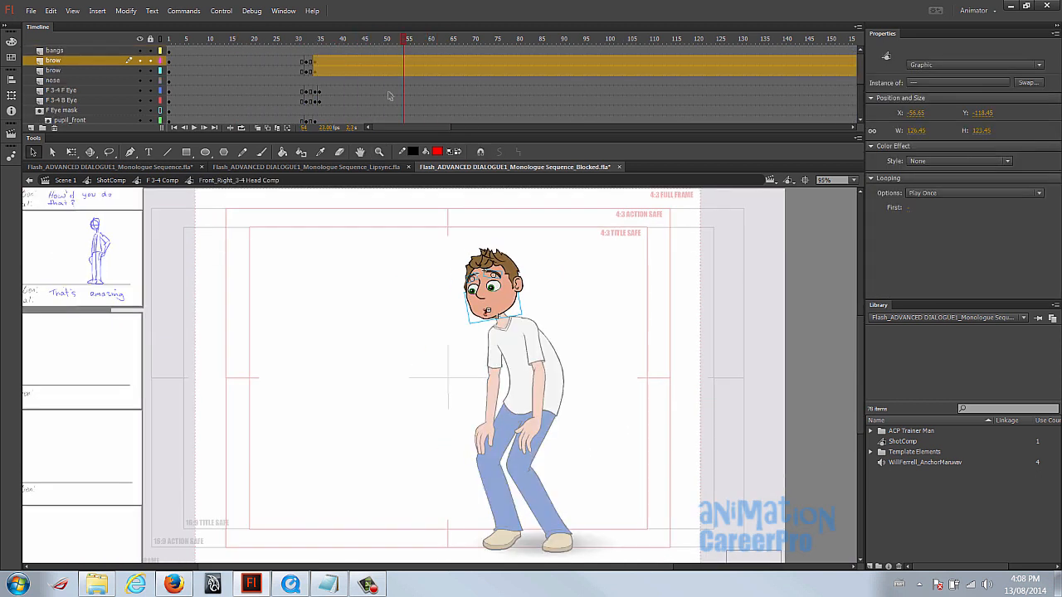
- Exit the head symbol, play the F 3-4 Comp animation from frame 1 and check poses along the timeline up to frame 99
left_click(404, 91)
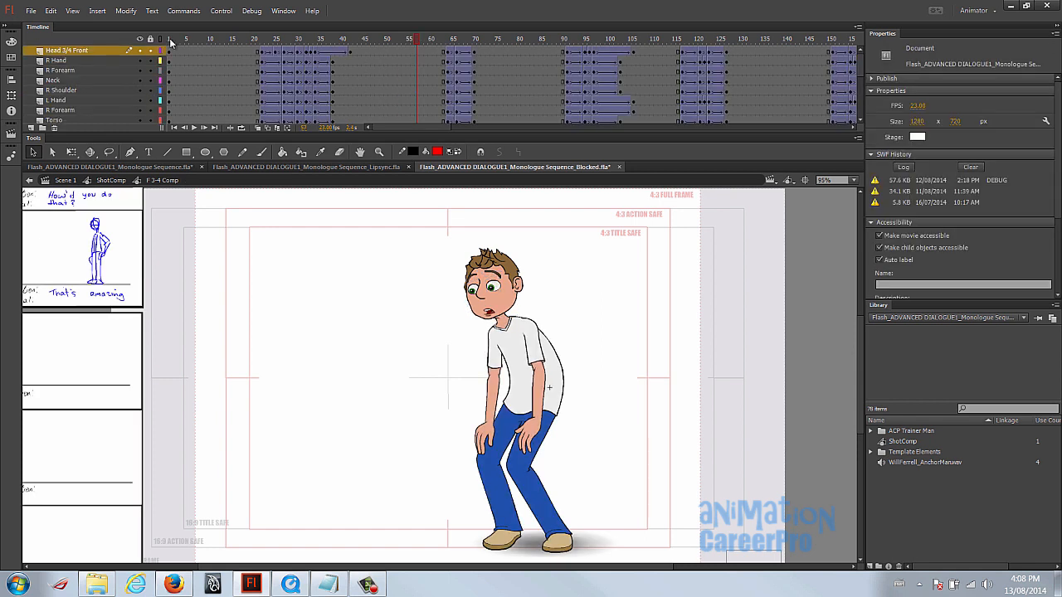
left_click(170, 40)
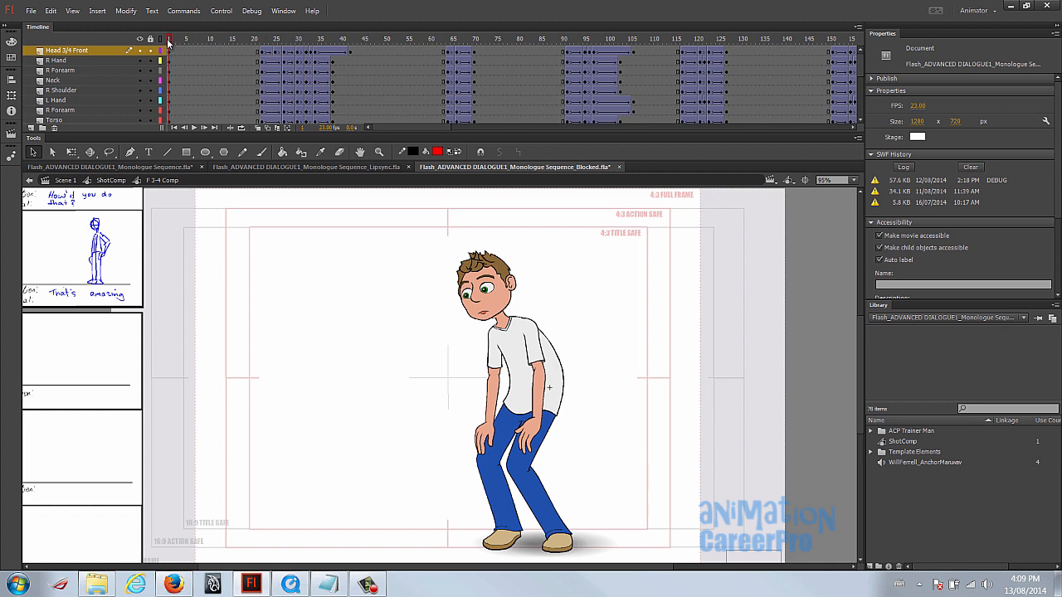
key("Return")
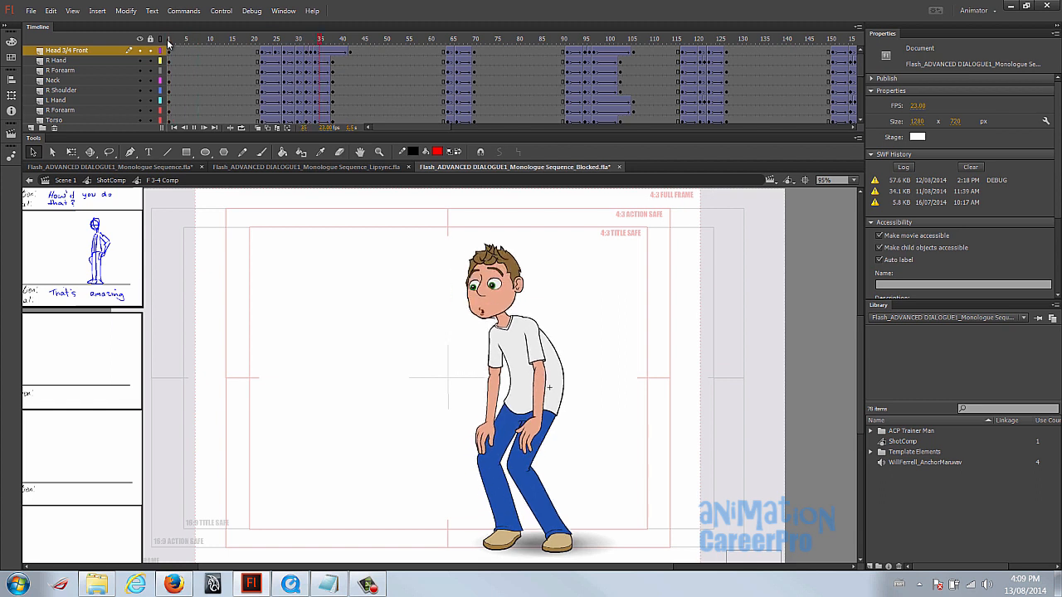
left_click(191, 40)
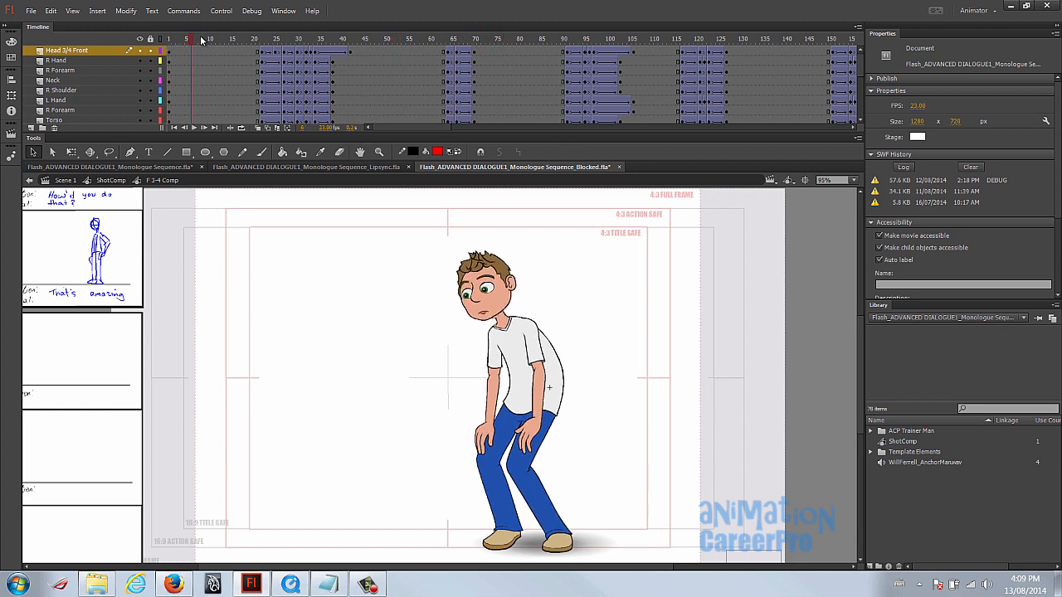
left_click(350, 39)
left_click(263, 40)
left_click(169, 39)
left_click(604, 40)
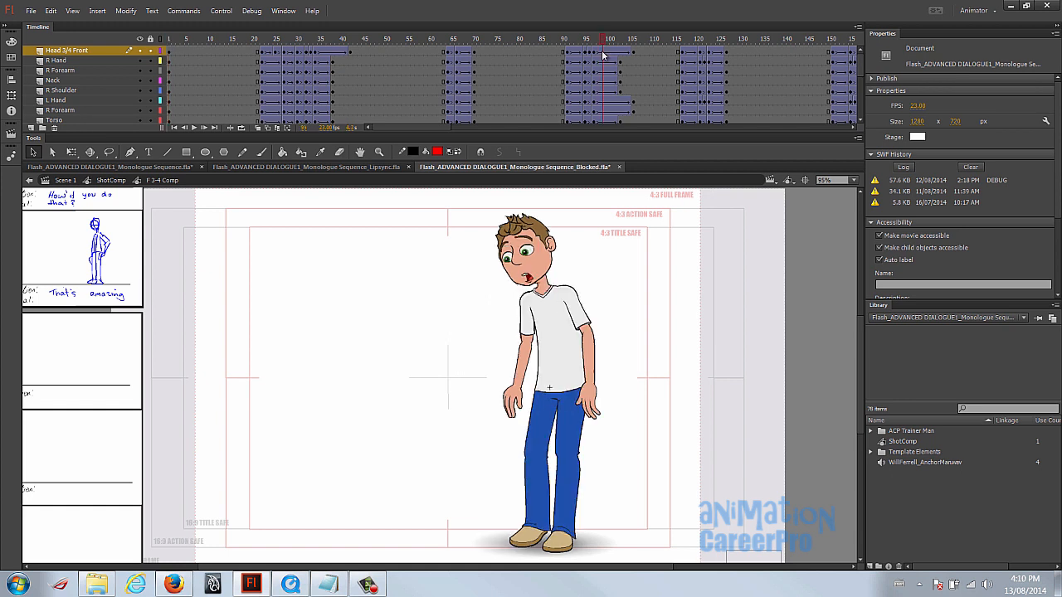
left_click(171, 40)
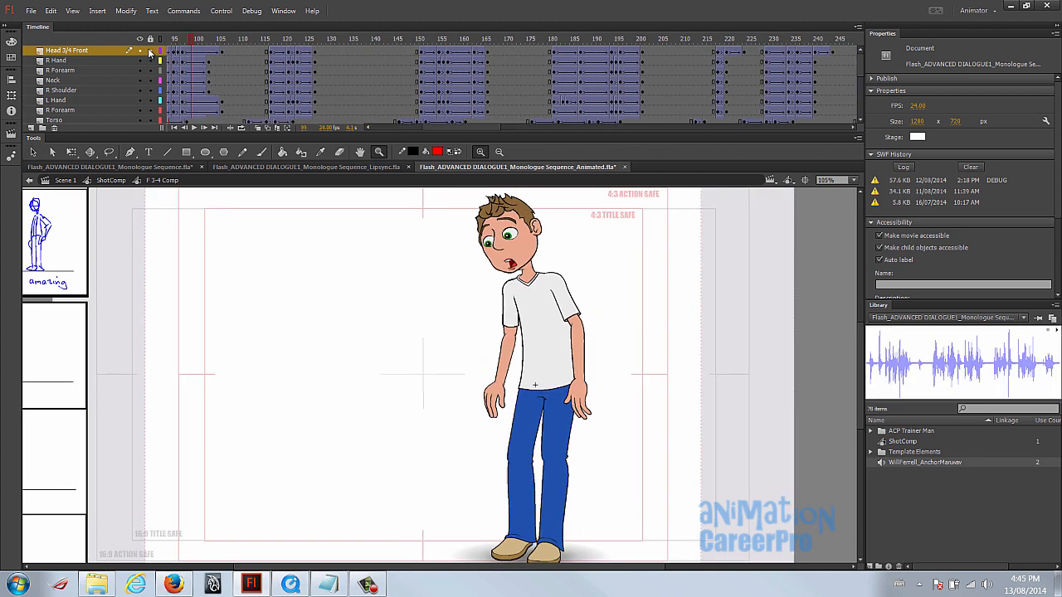
- Play the animation in Flash_ADVANCED DIALOGUE1_Monologue Sequence_Animated.fla from frame 1 to frame 280
left_click_drag(150, 53, 151, 52)
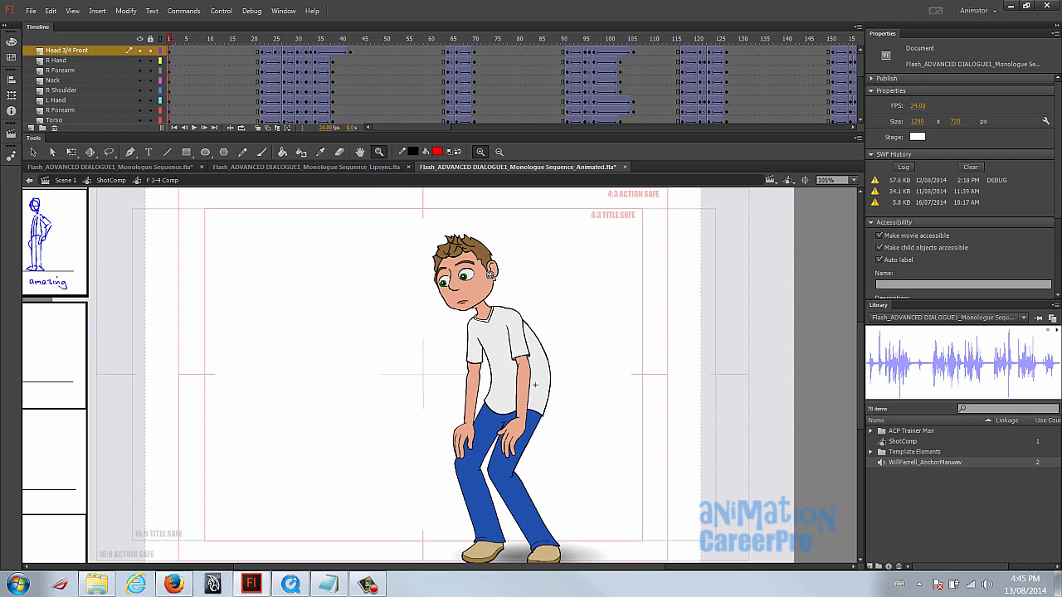
key("v")
key("Return")
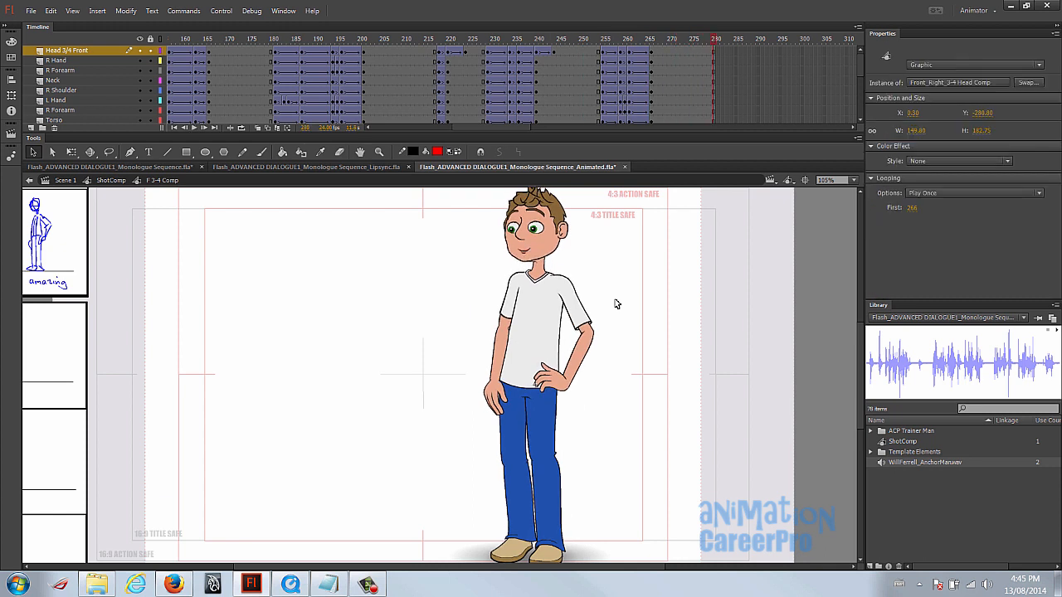
- Examine the brows and face closely on frame 280, and bring the whole character back into view on frame 1
key("z")
left_click(538, 230)
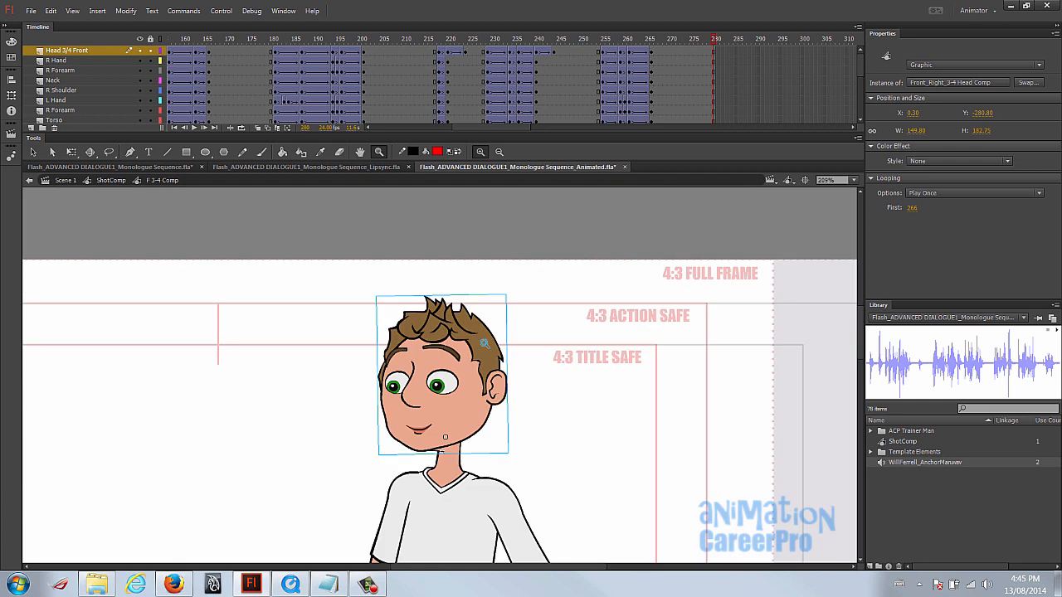
left_click(509, 311)
key("v")
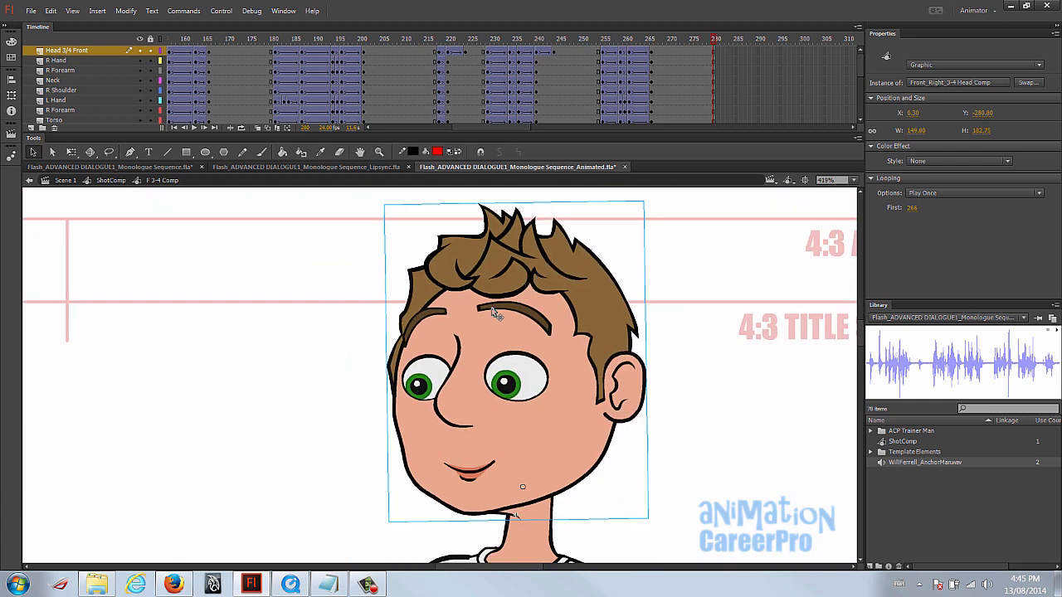
key("b")
left_click_drag(495, 305, 469, 298)
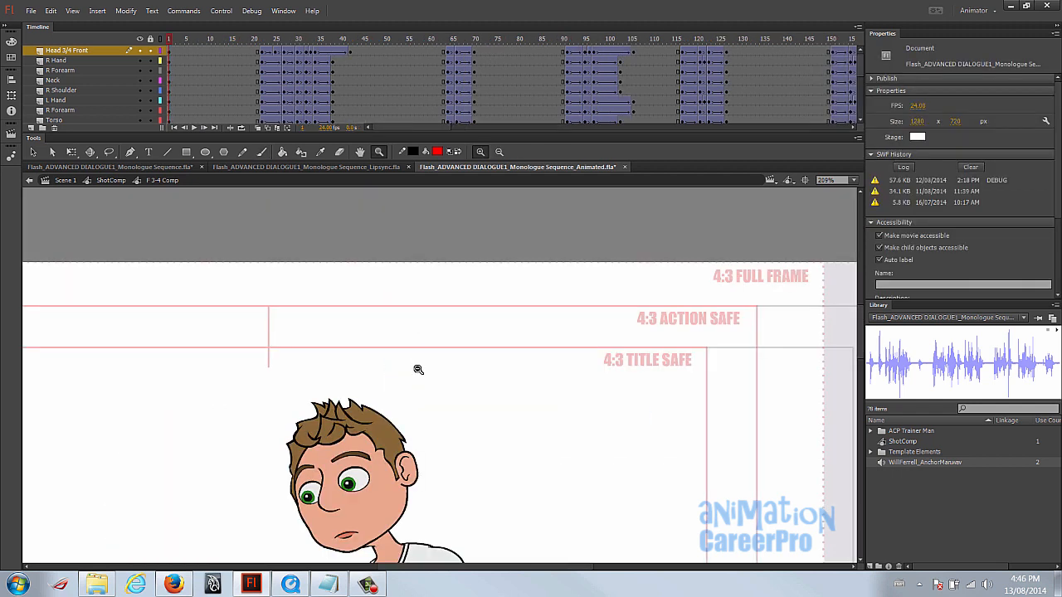
left_click_drag(508, 322, 545, 210)
left_click(422, 371, "alt")
left_click_drag(468, 397, 523, 314)
key("v")
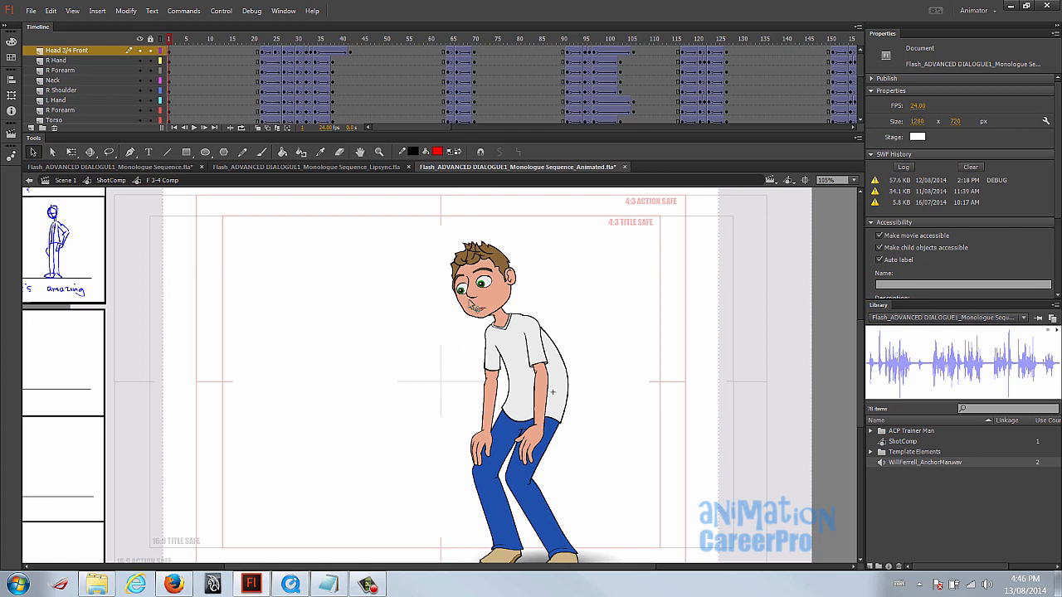
left_click_drag(578, 299, 586, 266)
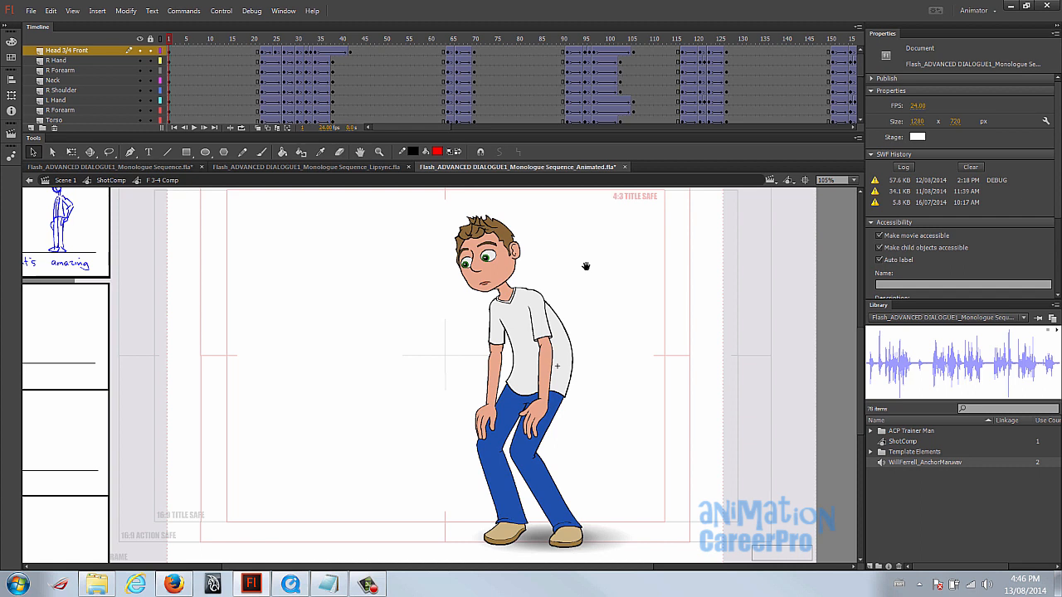